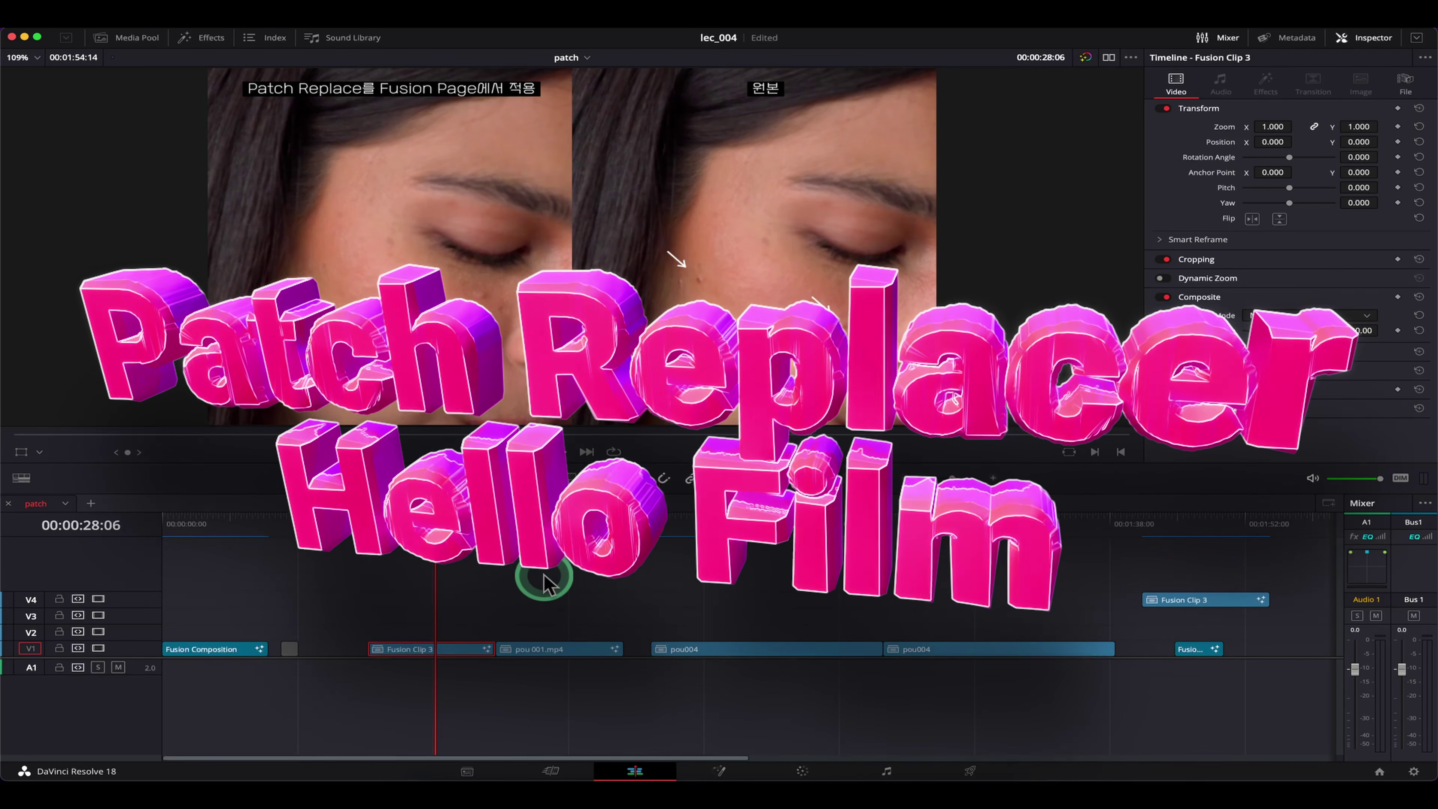
Step: Review the face retouching clips and the two pou004 rock-climbing clips by moving through the timeline
left_click(529, 532)
mouse_move(528, 532)
left_mouse_down()
mouse_move(577, 533)
mouse_move(533, 534)
left_mouse_up()
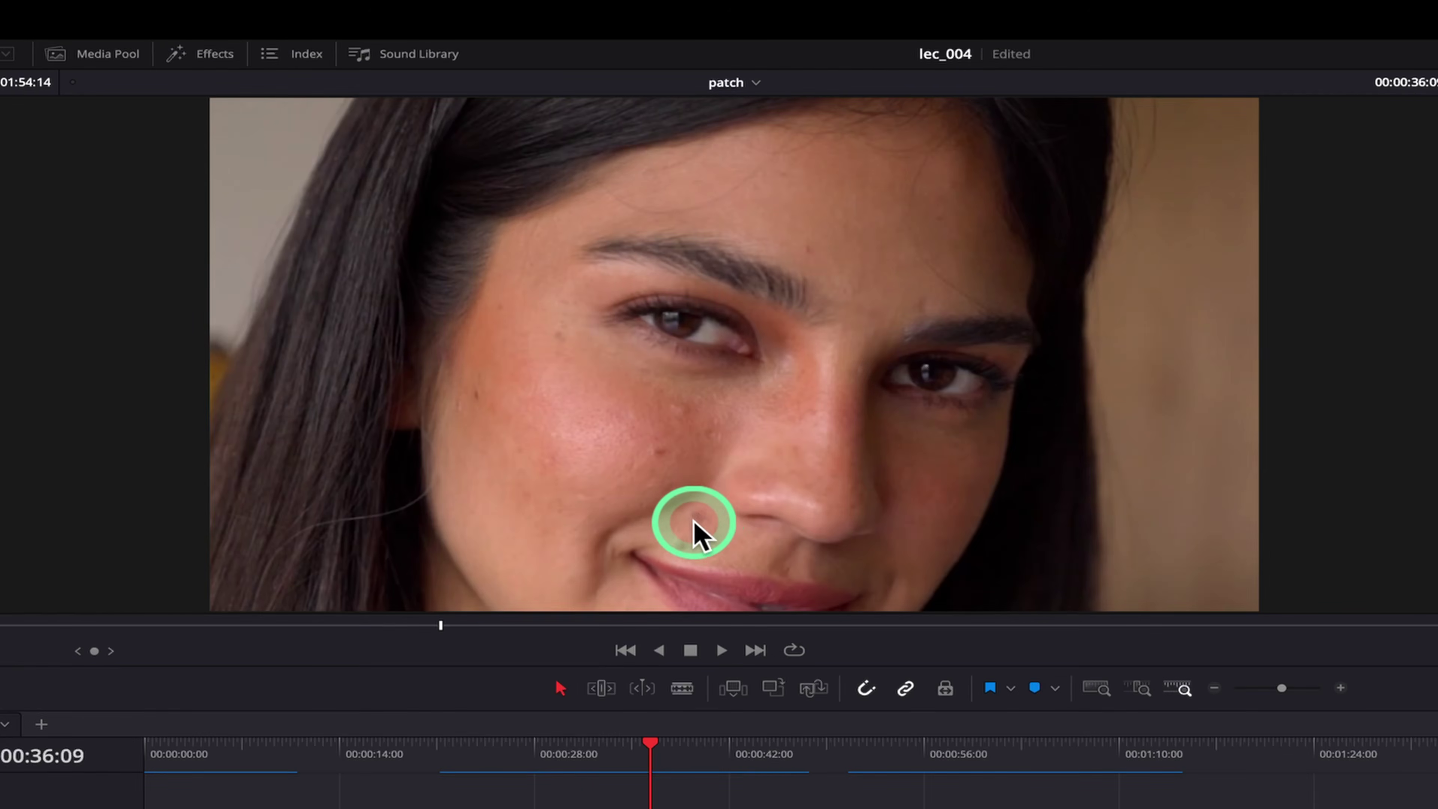
left_click_drag(584, 758, 479, 758)
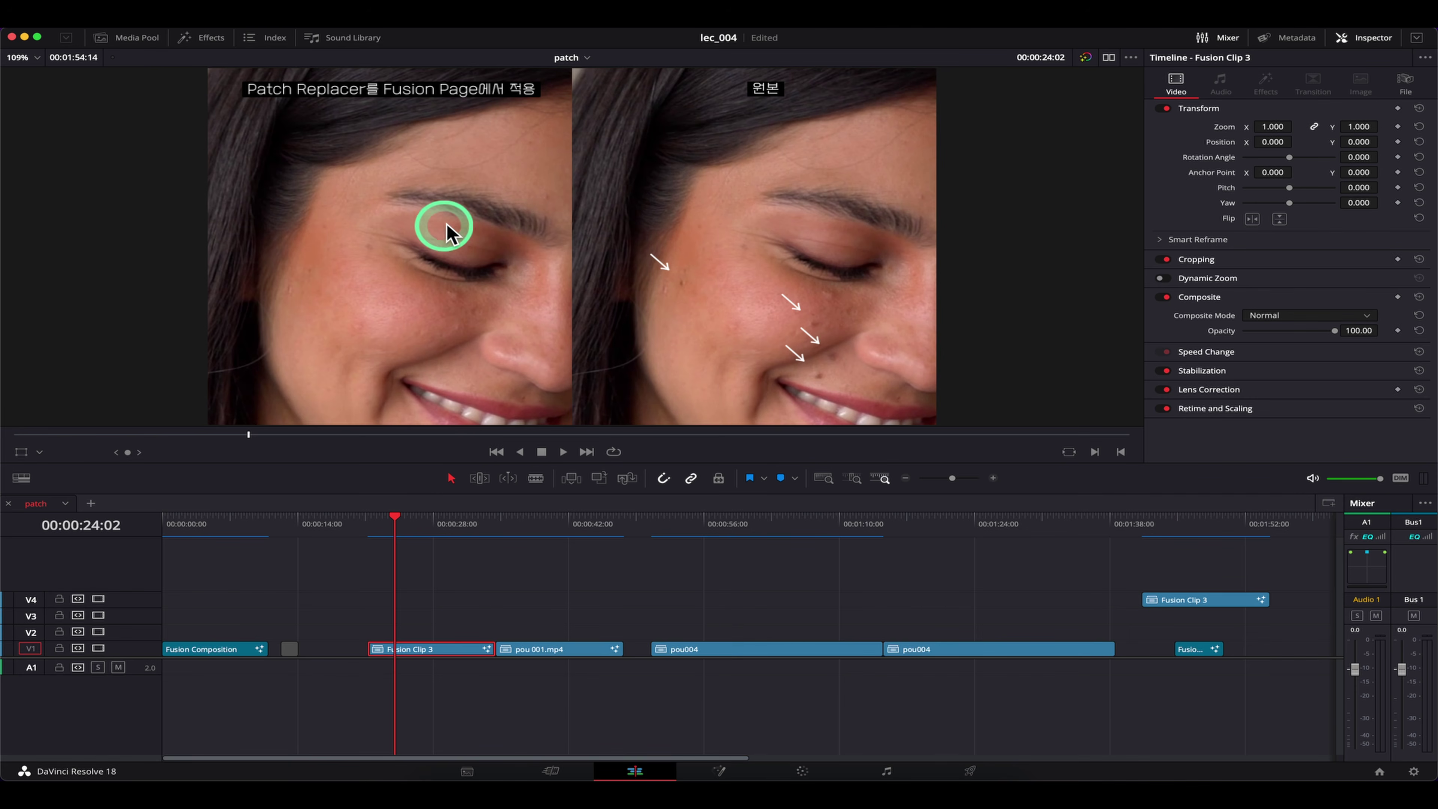
left_click_drag(856, 531, 950, 531)
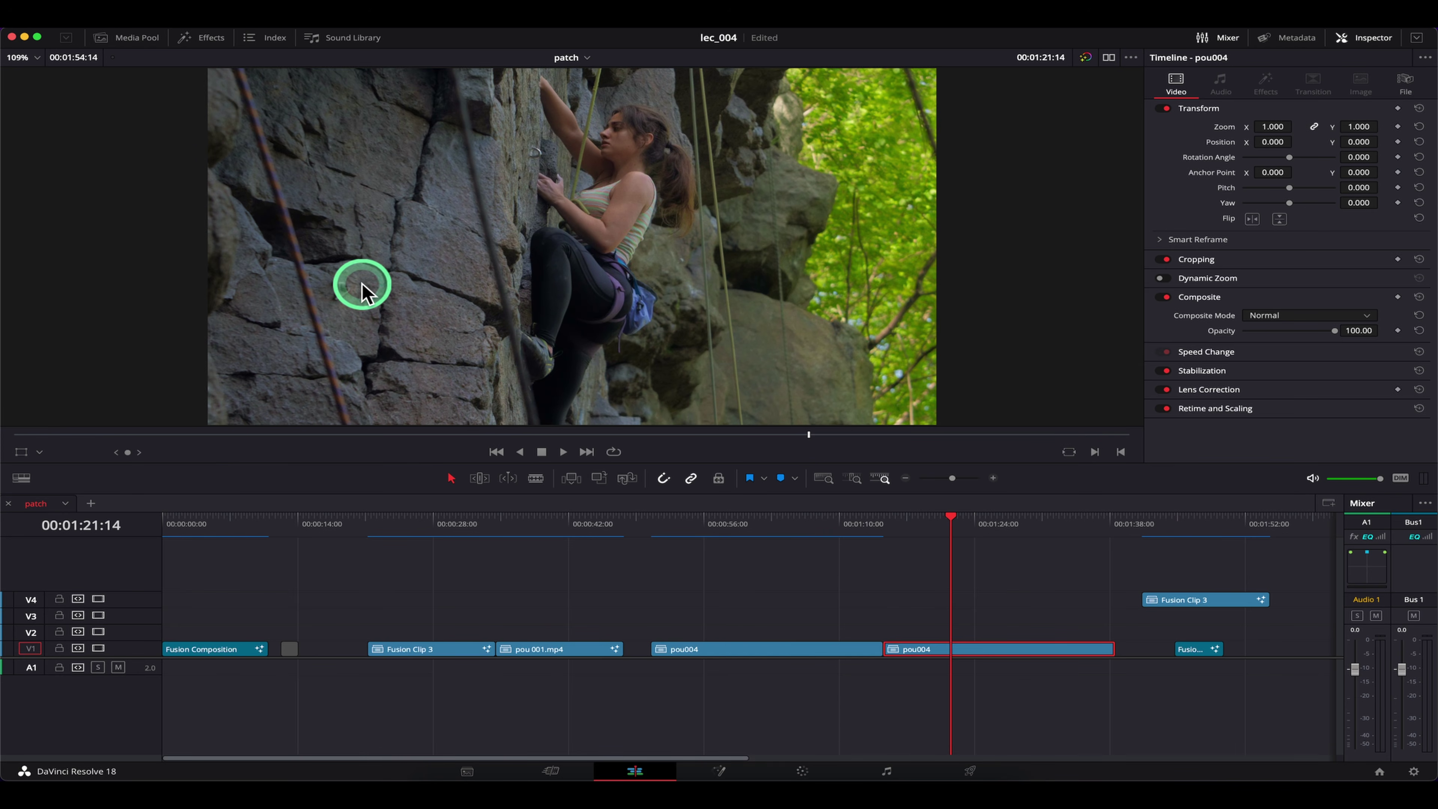
left_click(759, 521)
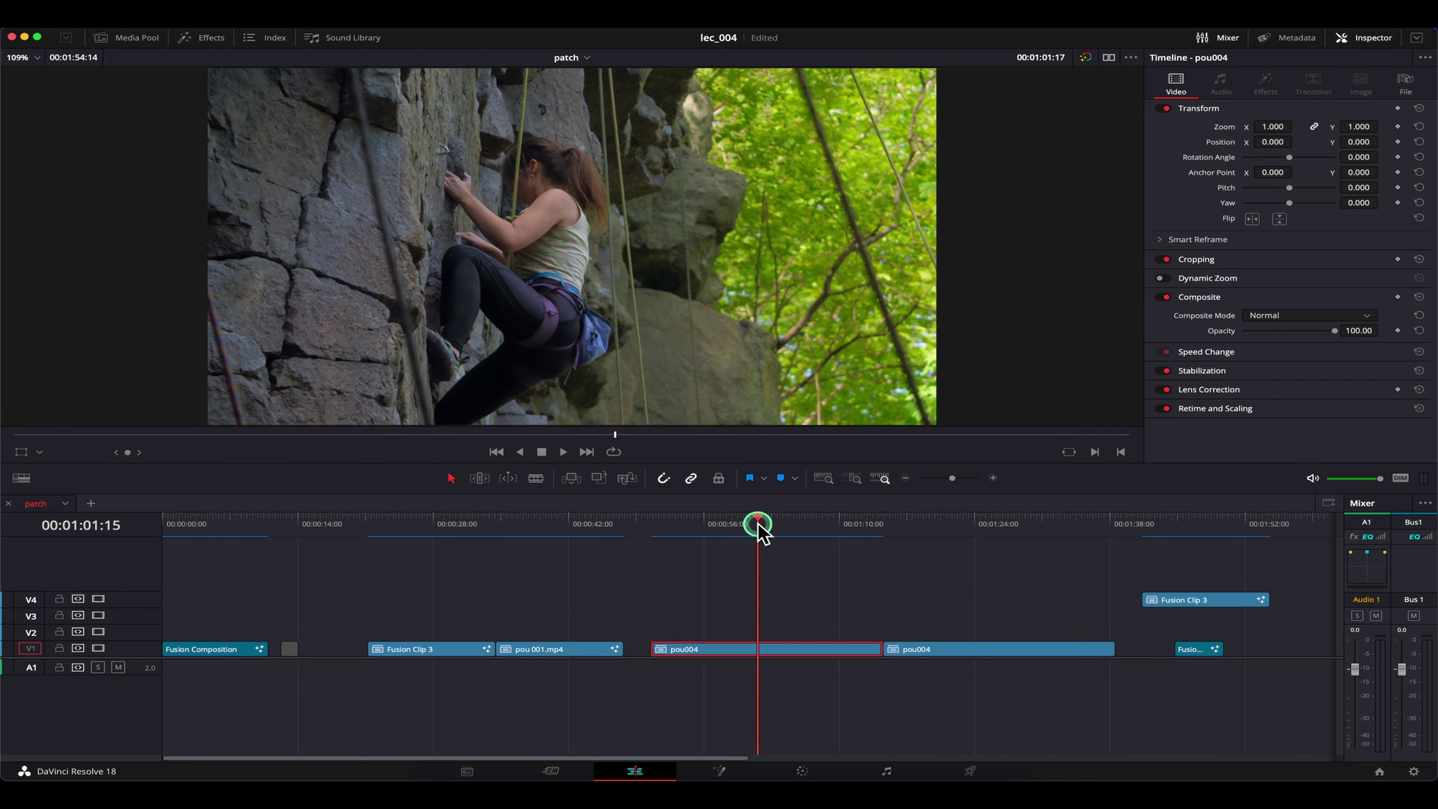
left_click(697, 526)
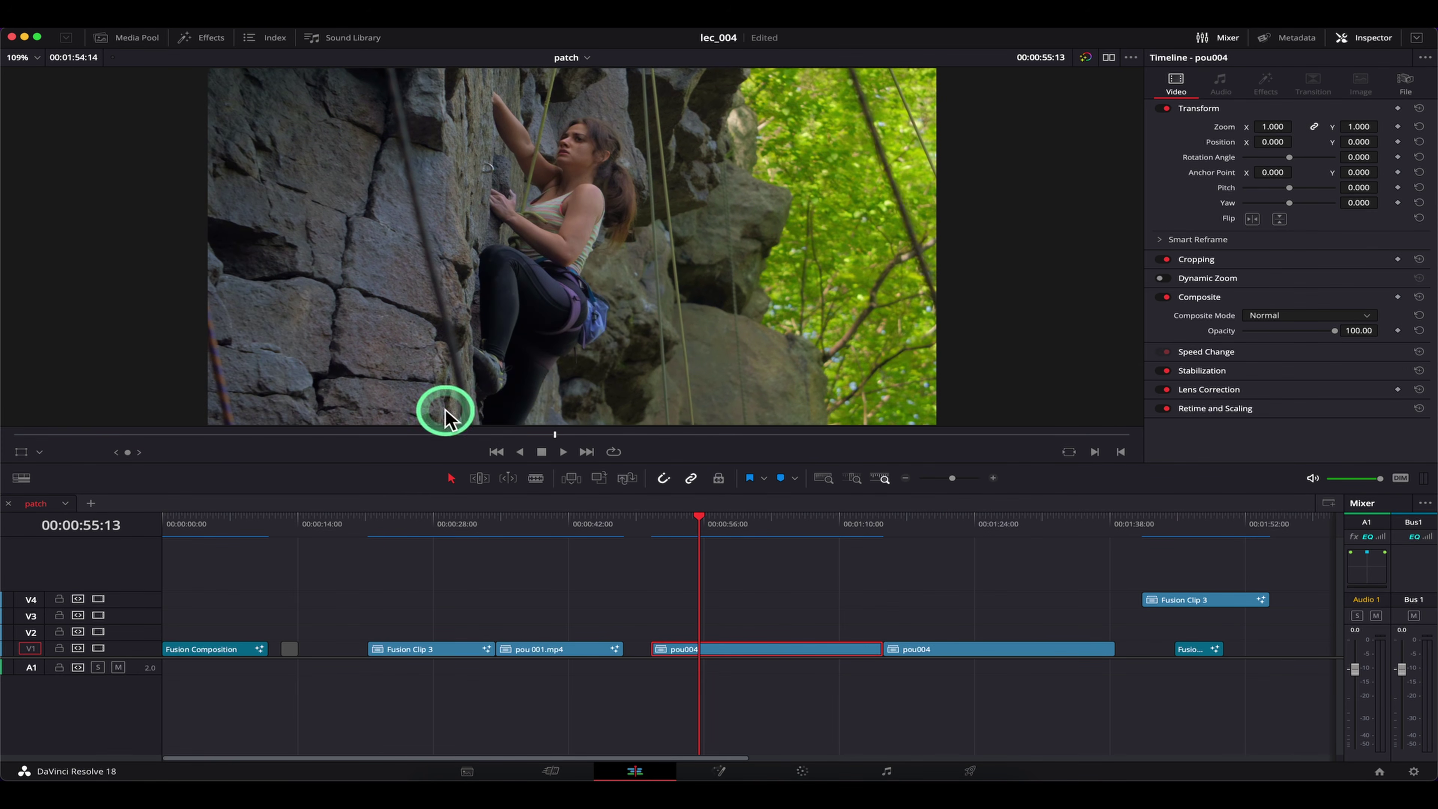
left_click(734, 525)
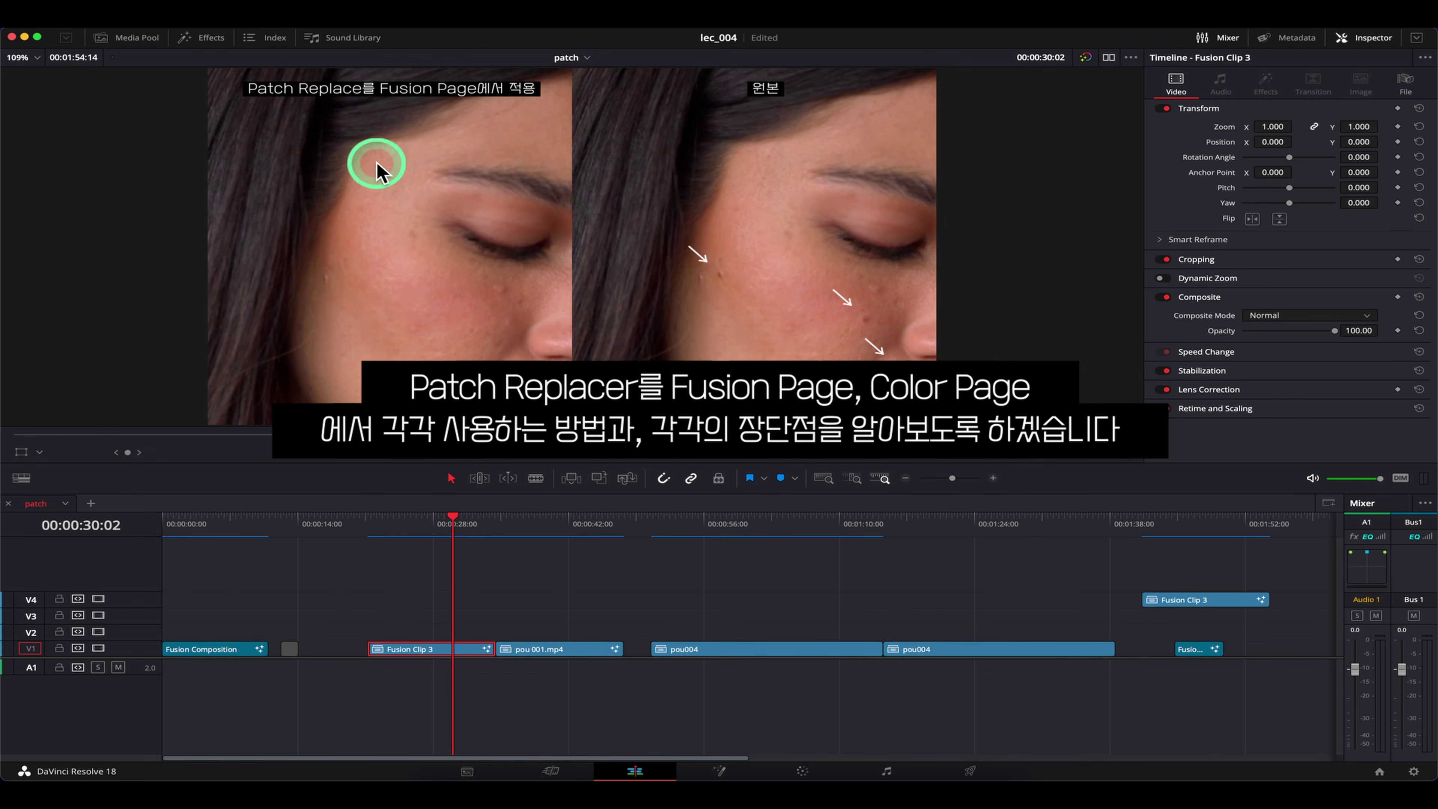
mouse_move(723, 522)
left_mouse_down()
mouse_move(947, 536)
mouse_move(708, 538)
left_mouse_up()
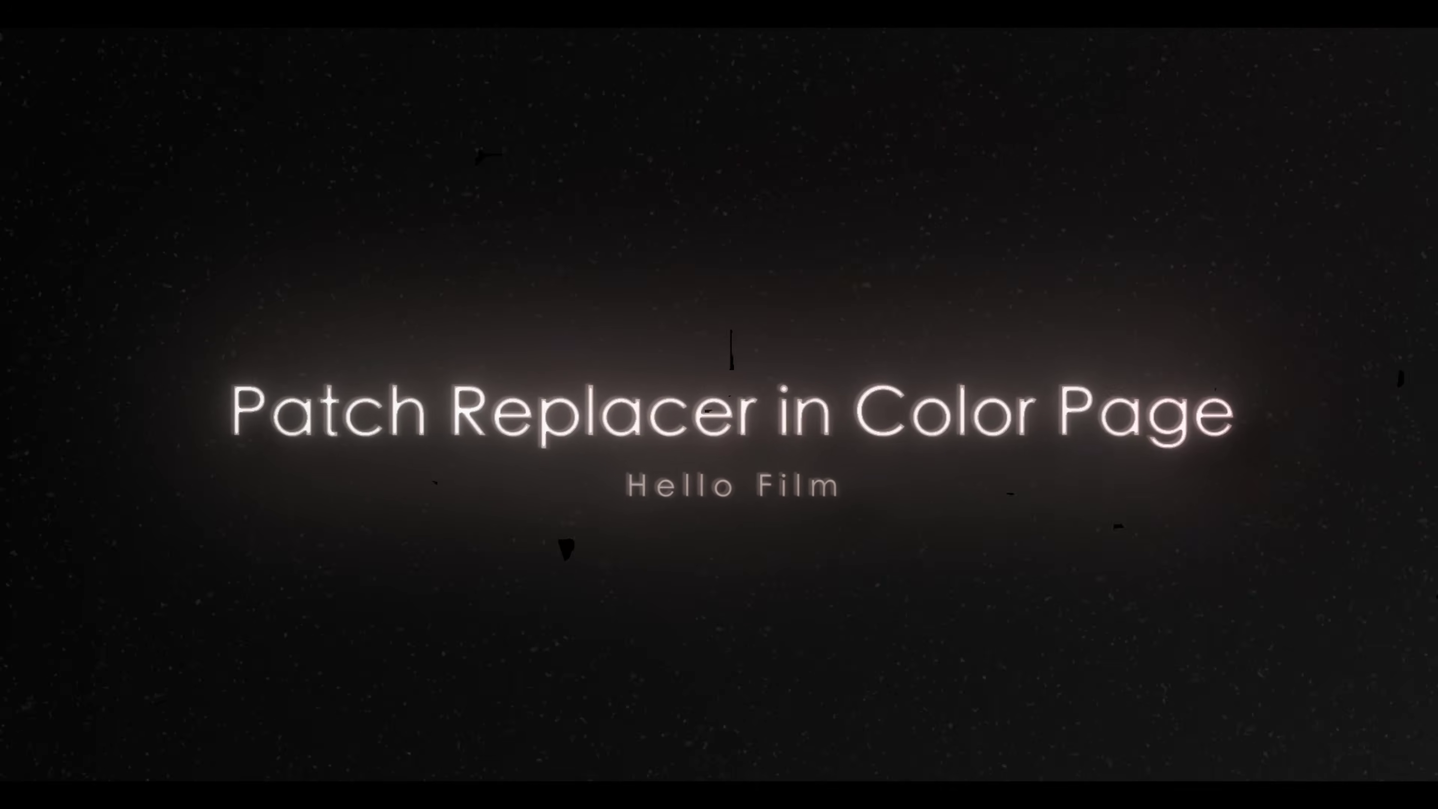
Step: Close the still gallery and append a serial node after node 01 on the climbing clip
left_click(1011, 375)
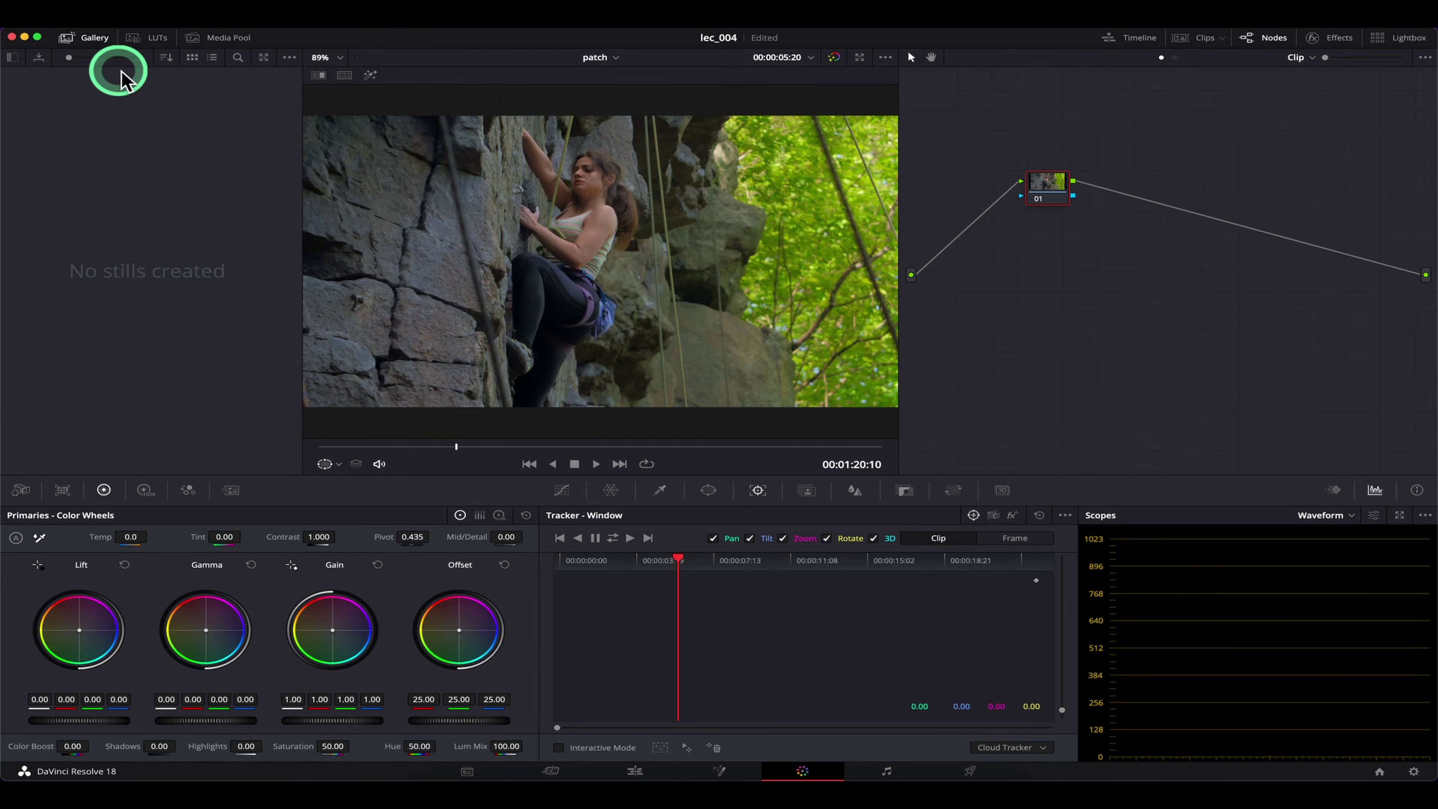
left_click(88, 39)
key("alt+s")
left_click(1089, 362)
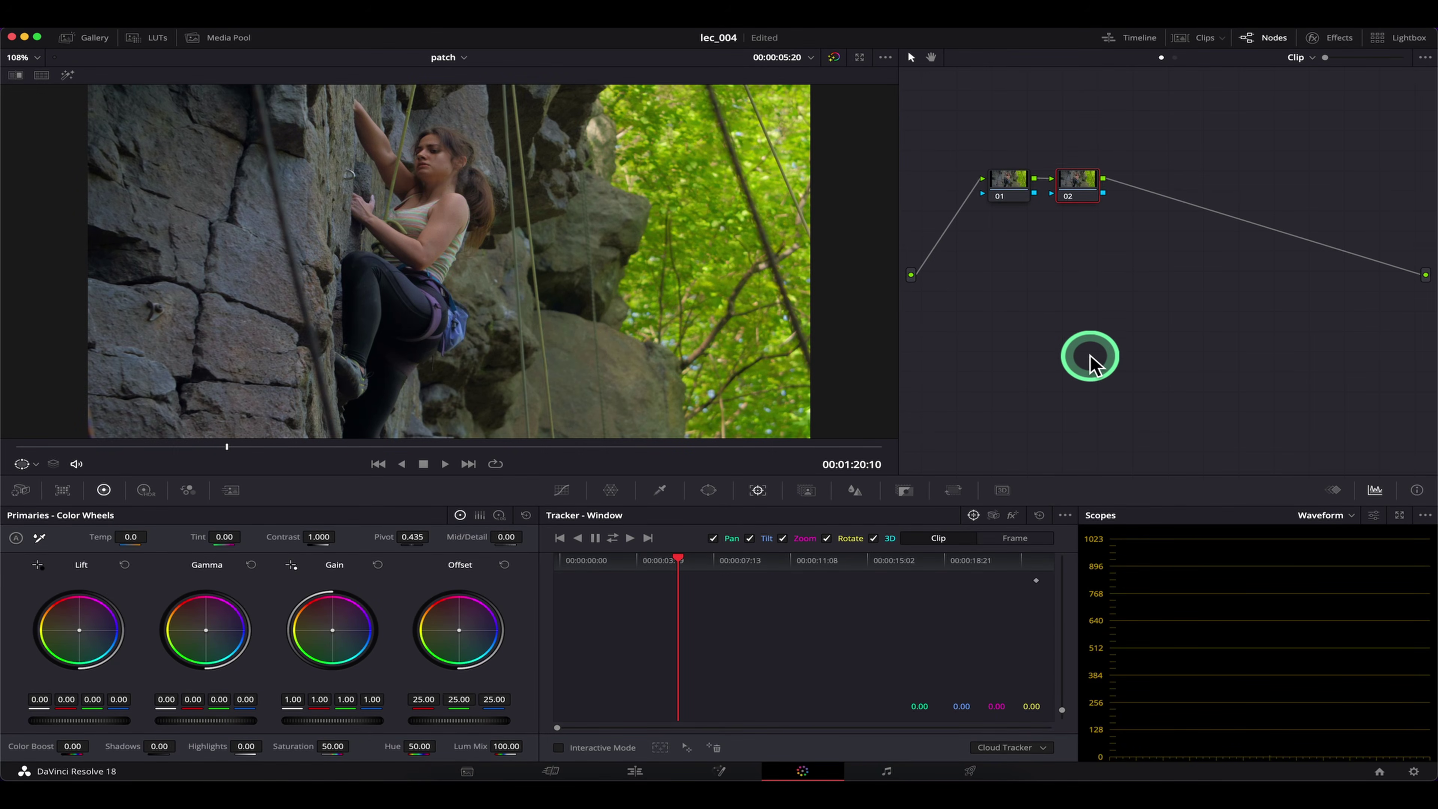
Step: Open the effects library and search it for "pat"
left_click(1333, 38)
left_click(1402, 58)
type("pat")
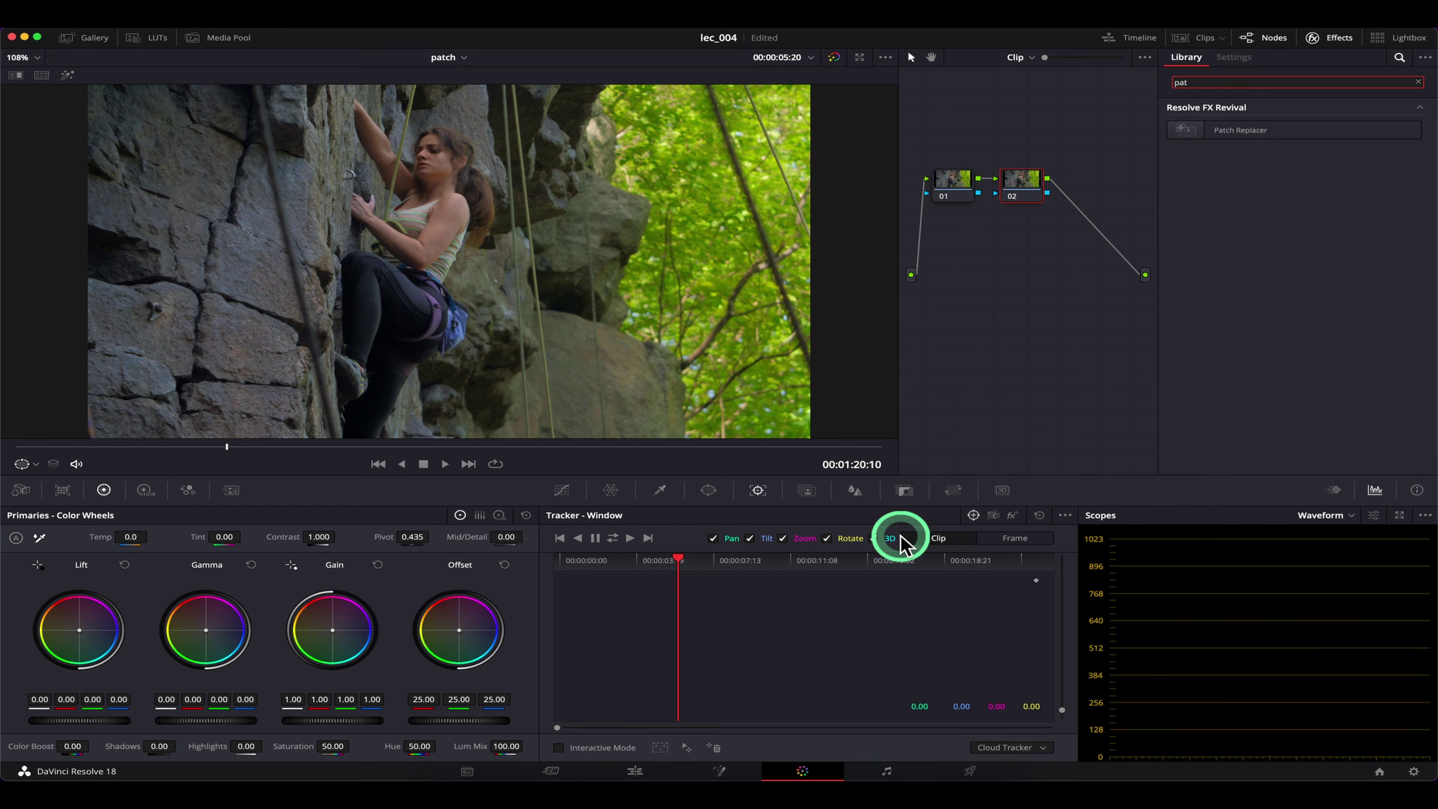
Step: Exclude 3D and Zoom from the tracker's analysis and switch the tracker to FX mode
left_click(708, 492)
left_click(759, 494)
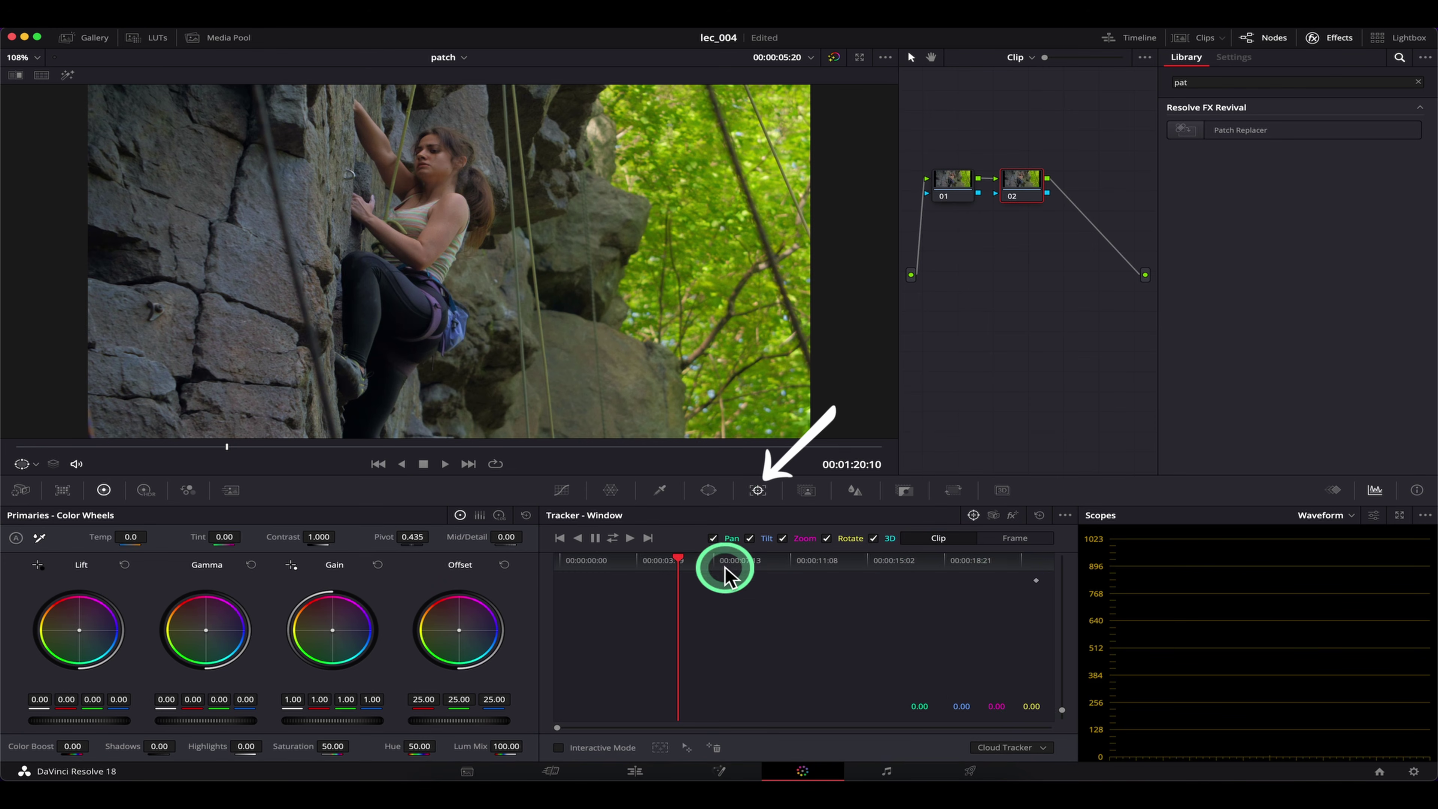
left_click(866, 541)
left_click(803, 545)
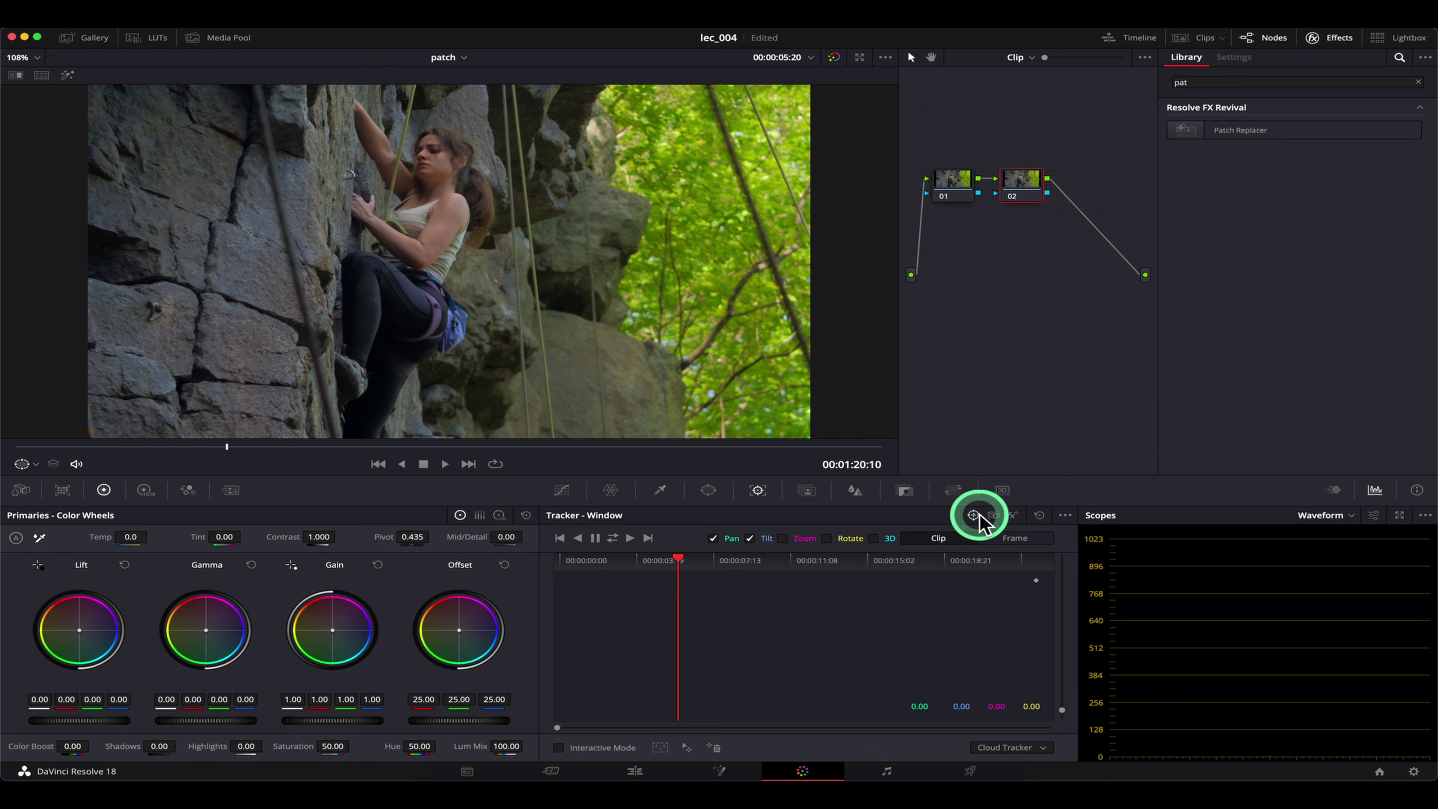
left_click(1013, 516)
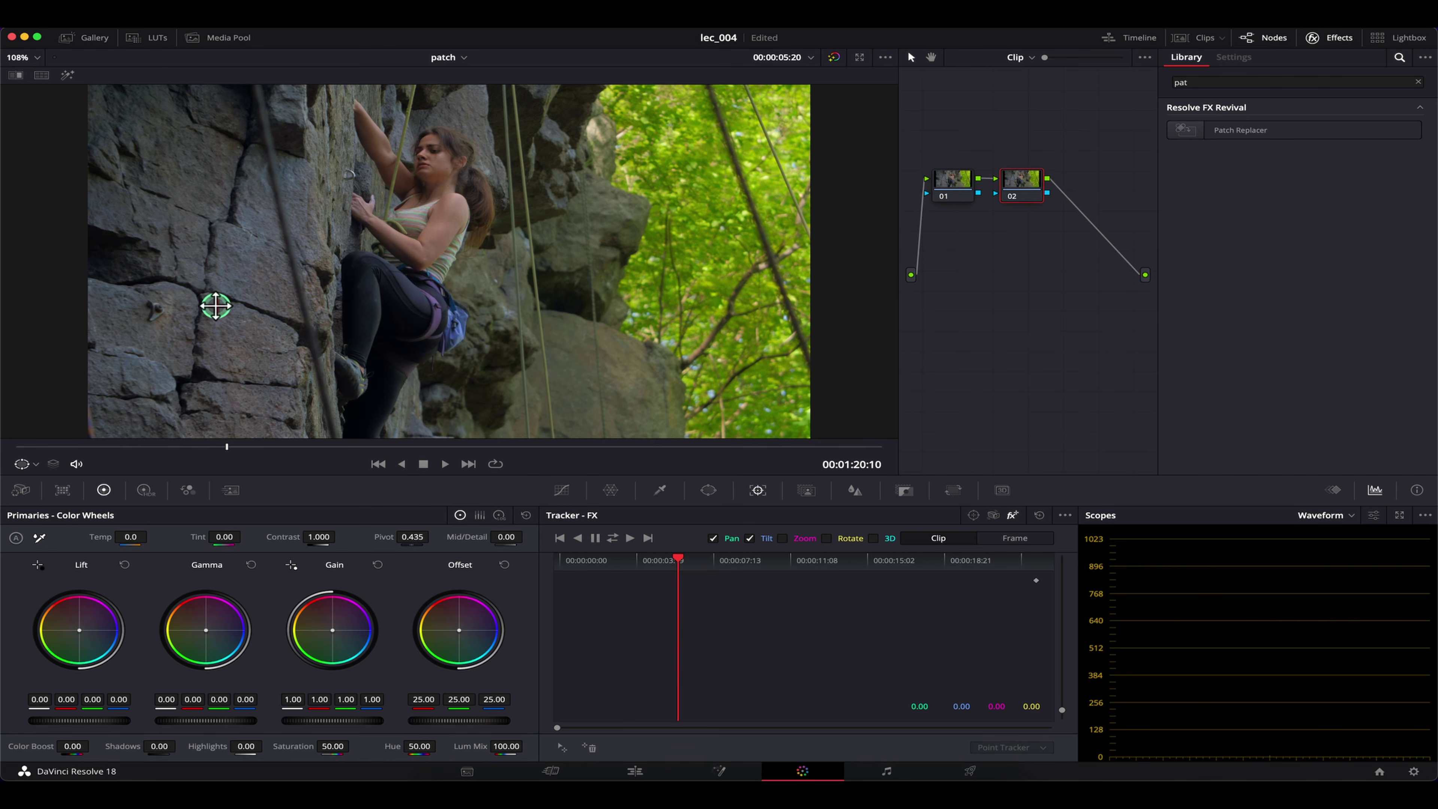
Step: Place a tracking point on the dark hole in the rock face, track it forward and in reverse, and scrub through the track
left_click_drag(153, 309, 178, 329)
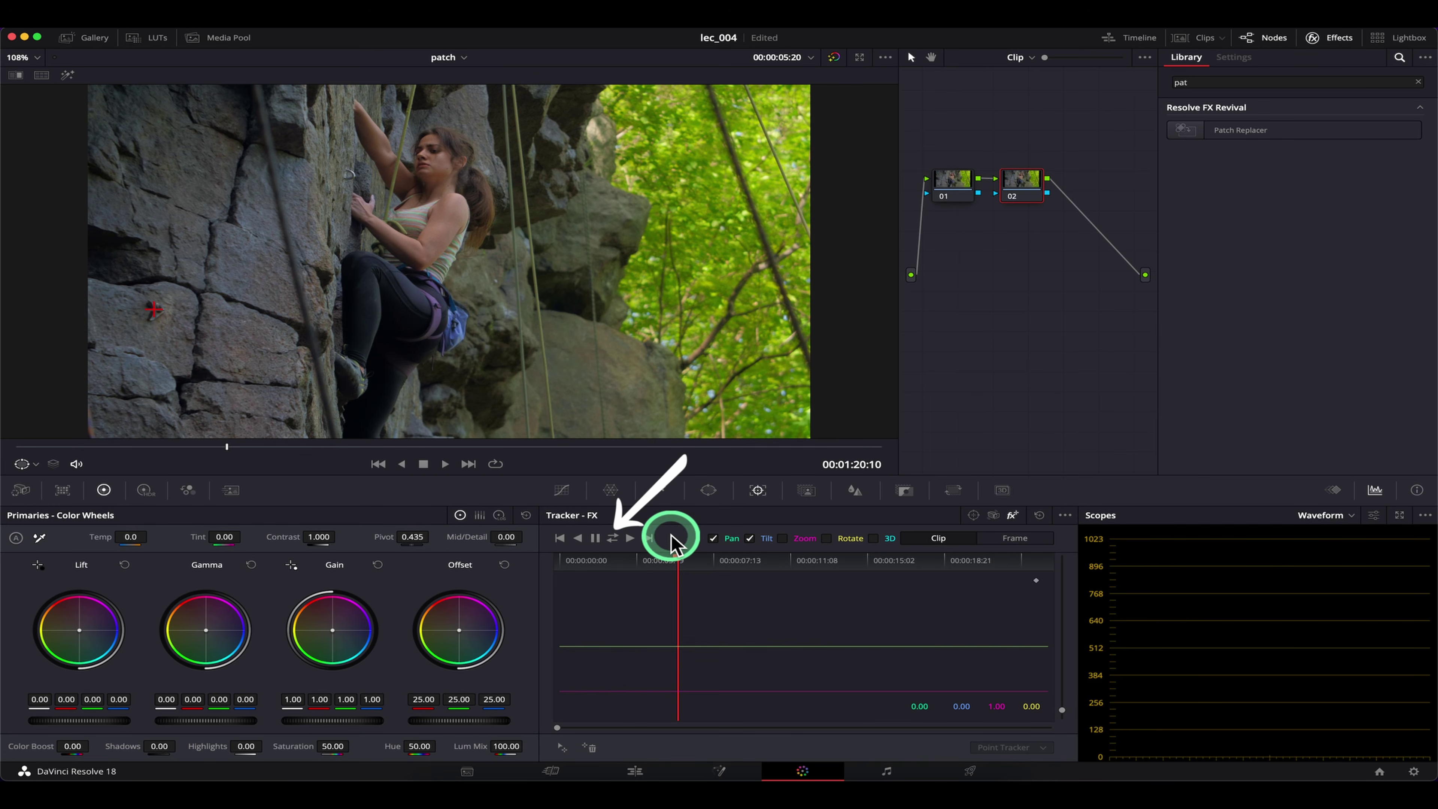
left_click(612, 541)
left_click_drag(95, 454, 652, 456)
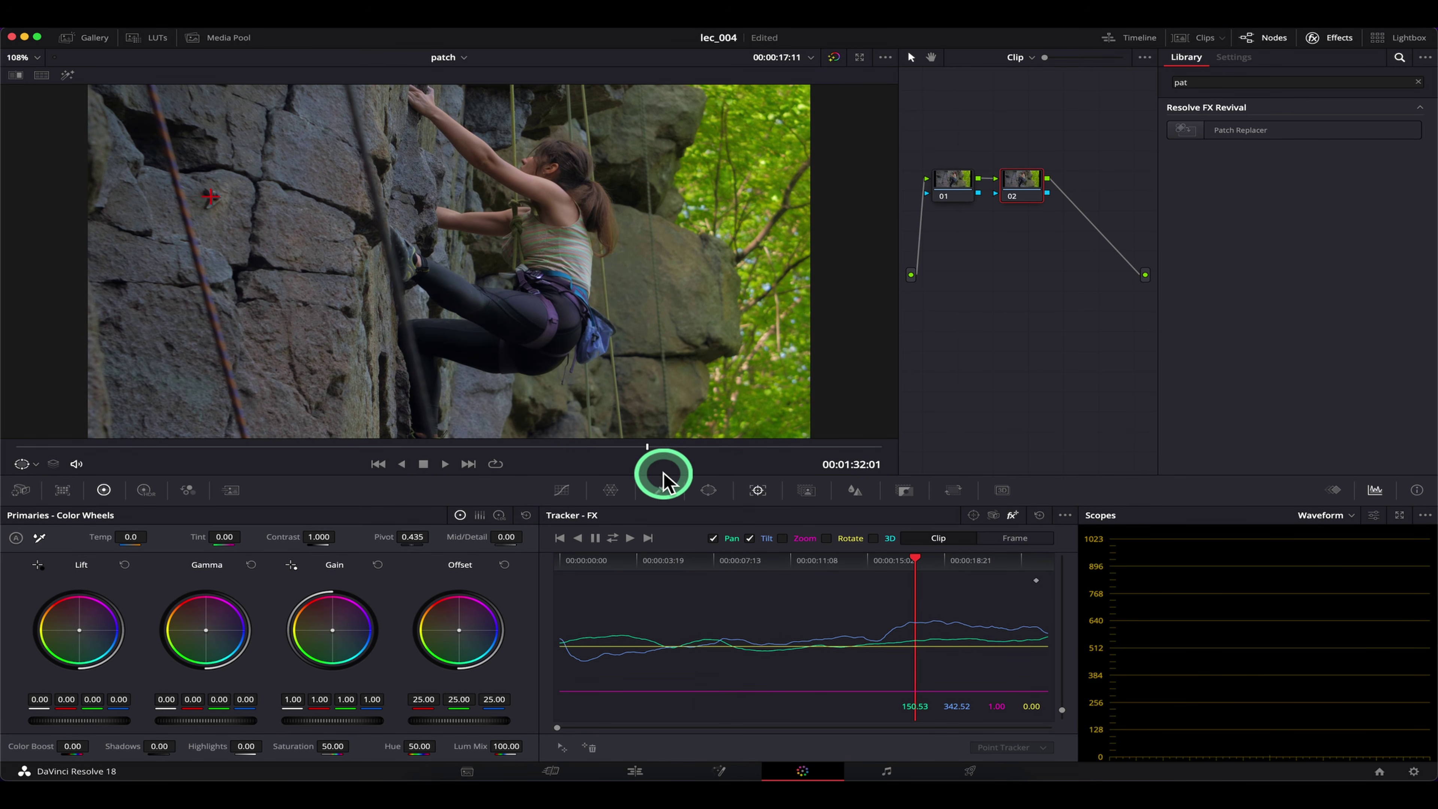
Step: Apply Patch Replacer to node 02 at 00:01:30:19, with source 0.193, 0.319 and a 0.050 by 0.078 target at 0.099, 0.357 over the rock hole
left_click_drag(627, 454, 587, 458)
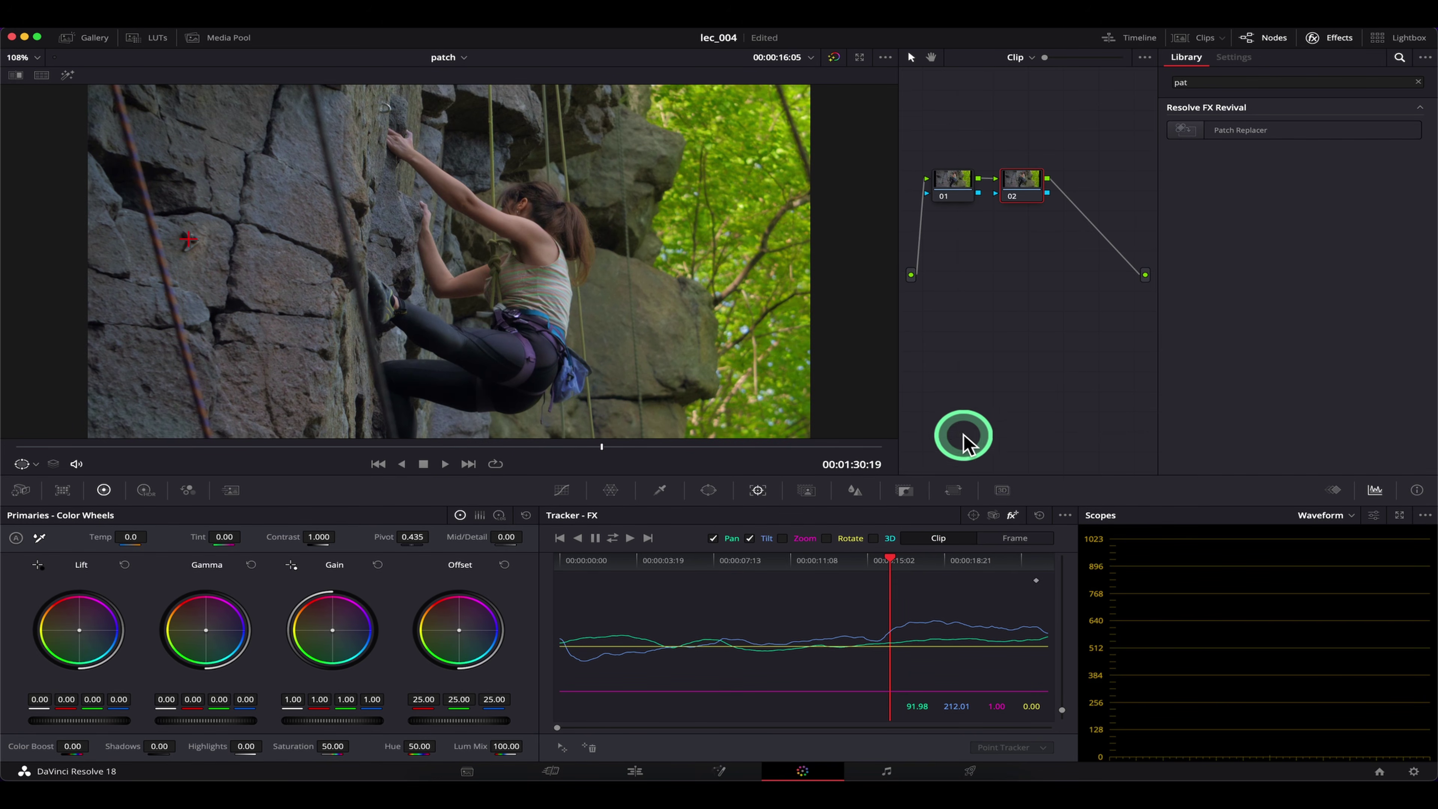
left_click_drag(1250, 139, 1036, 198)
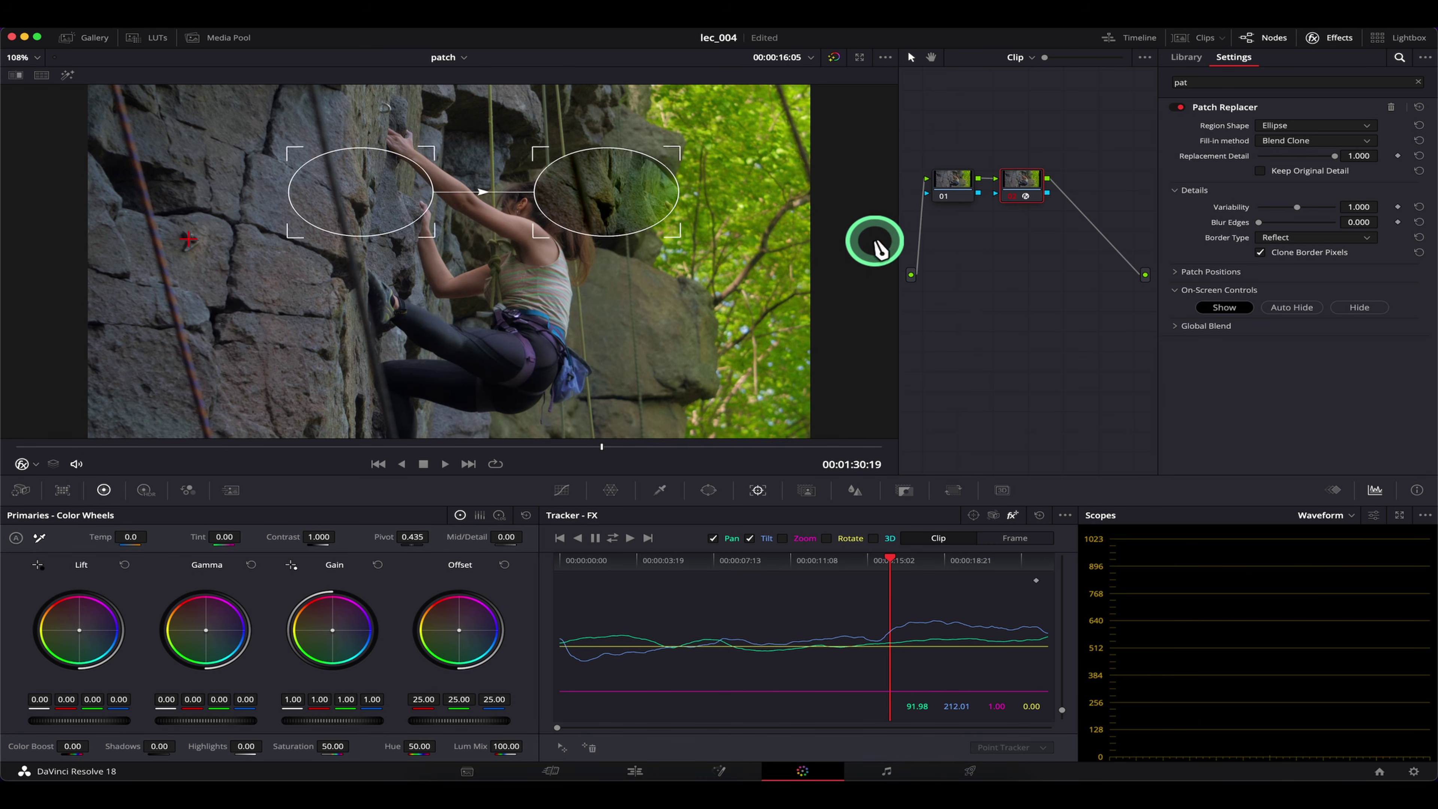
left_click(1183, 272)
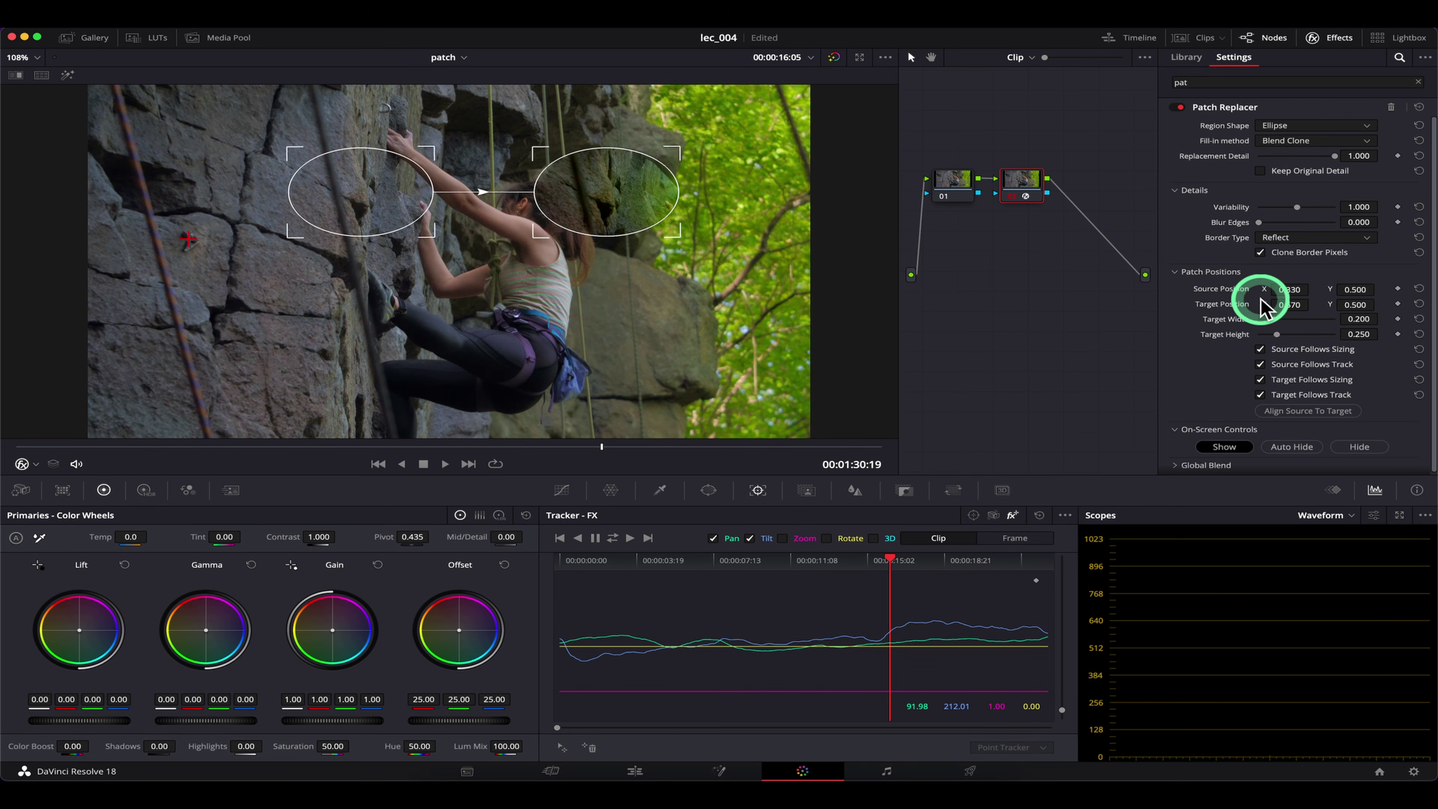
left_click_drag(604, 217, 277, 261)
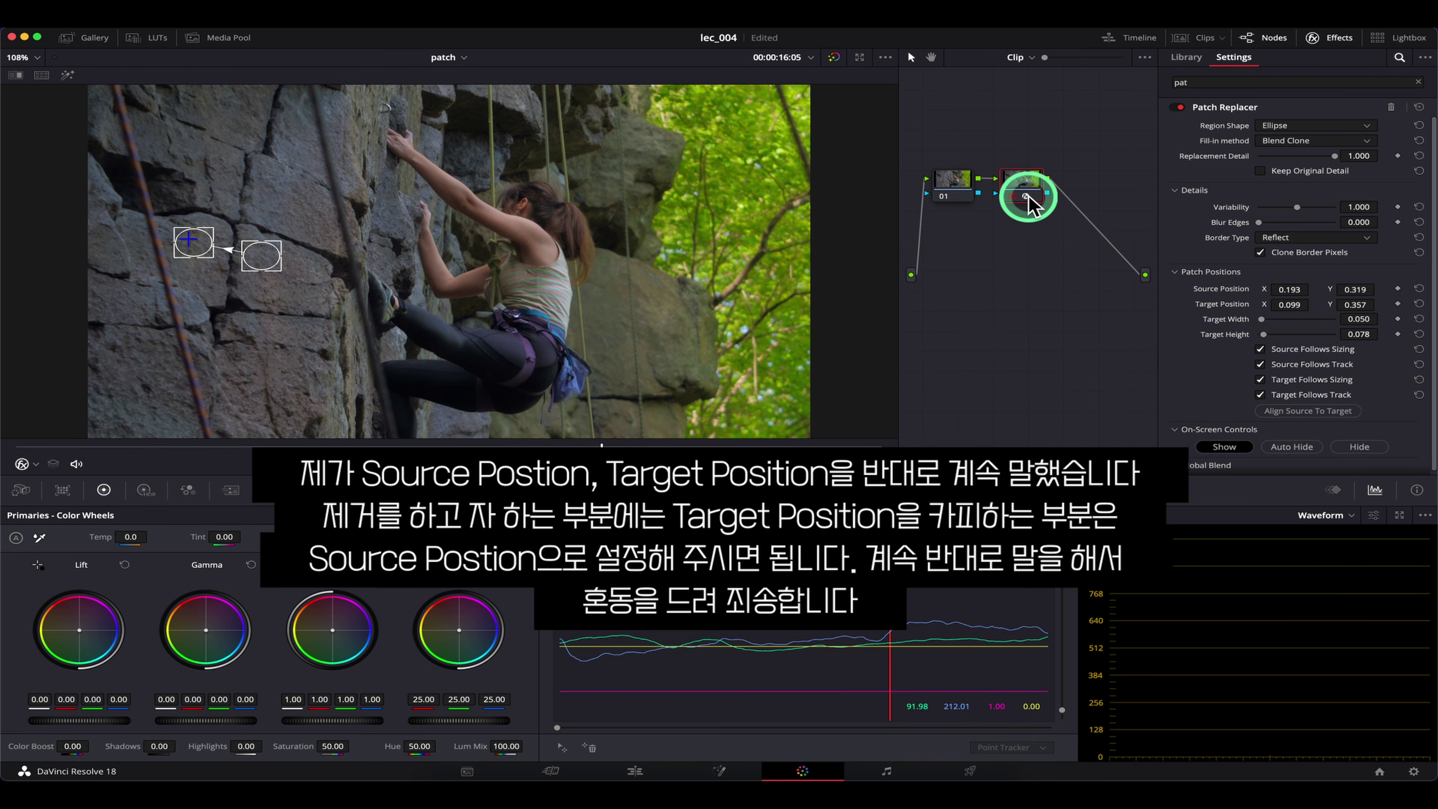
left_click(1358, 447)
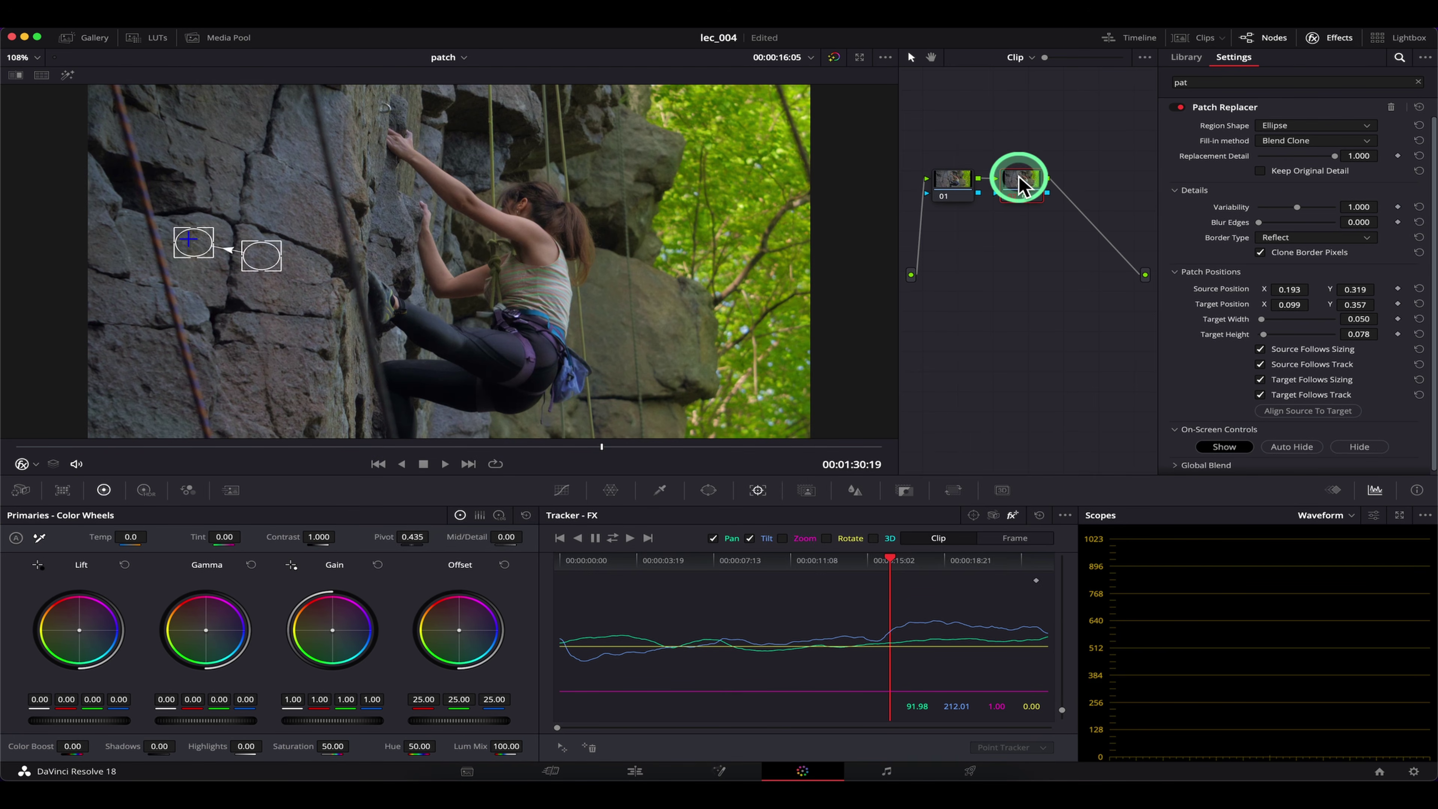
Step: Append a serial node after node 02, play the clip from near its start, and move the playhead to 00:01:35:18
key("alt+s")
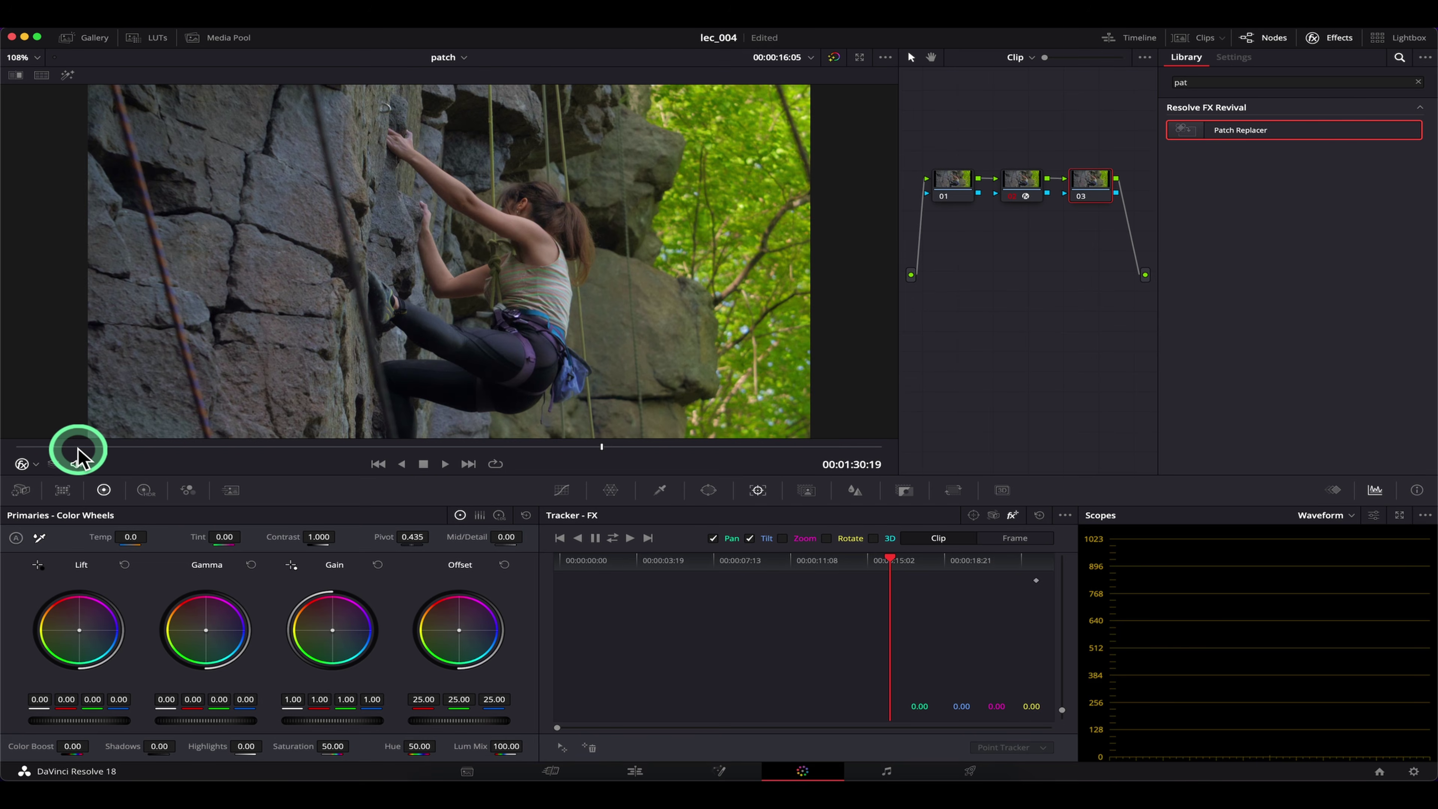
left_click_drag(78, 448, 26, 449)
key("space")
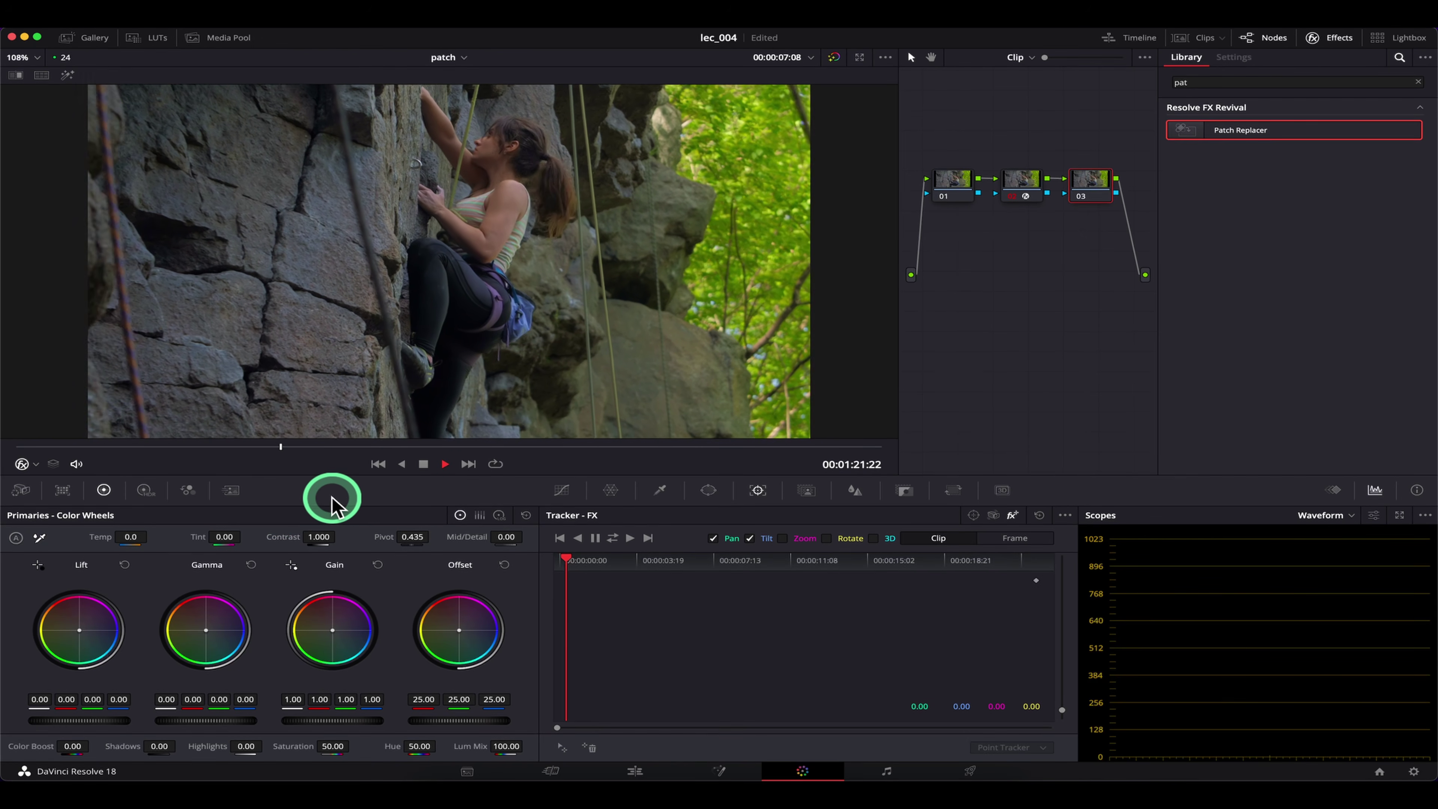
left_click_drag(408, 447, 781, 449)
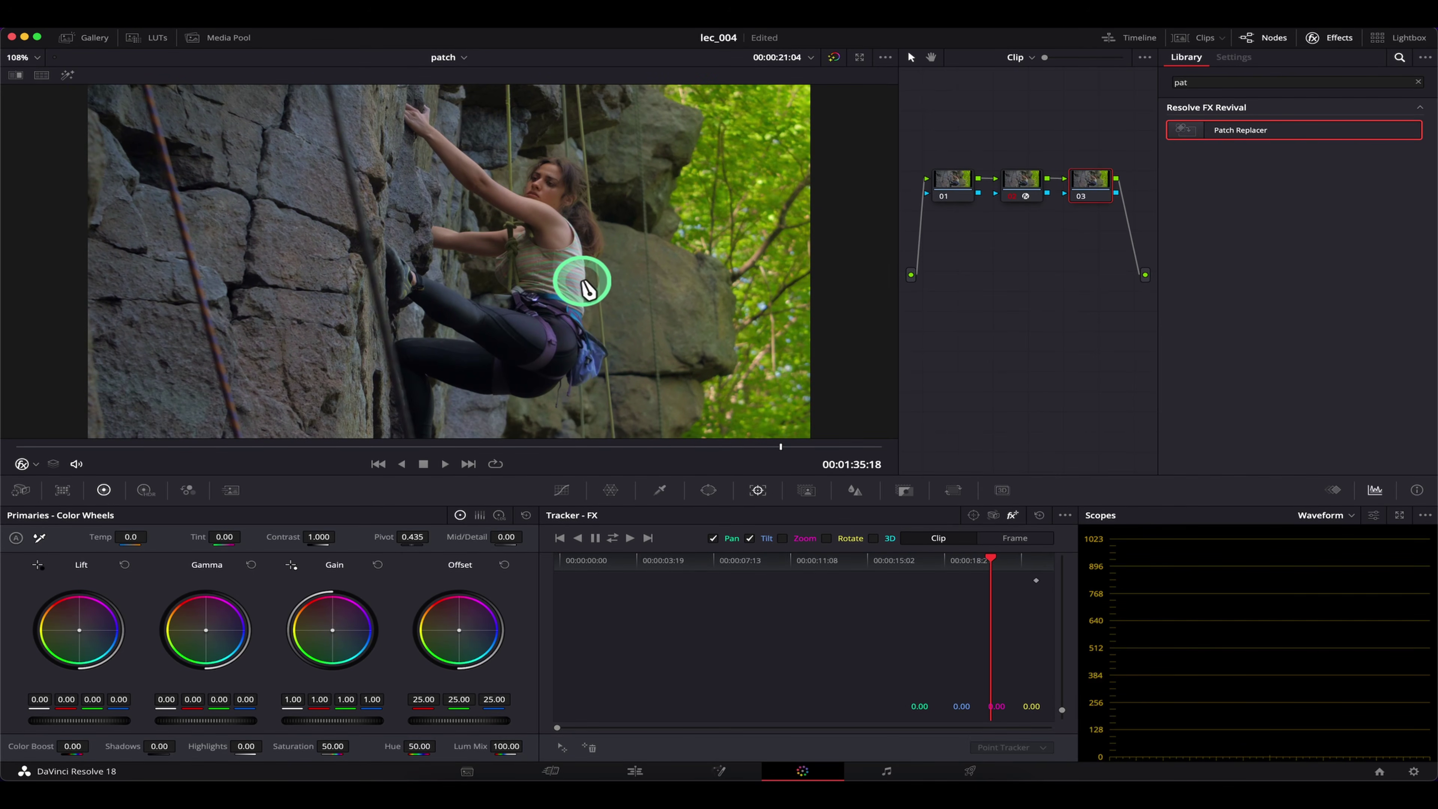
Step: Try an untracked Patch Replacer on node 03, with source 0.277, 0.538 and target 0.102, 0.221, compare it with node 02, and undo it
left_click_drag(1235, 129, 1097, 188)
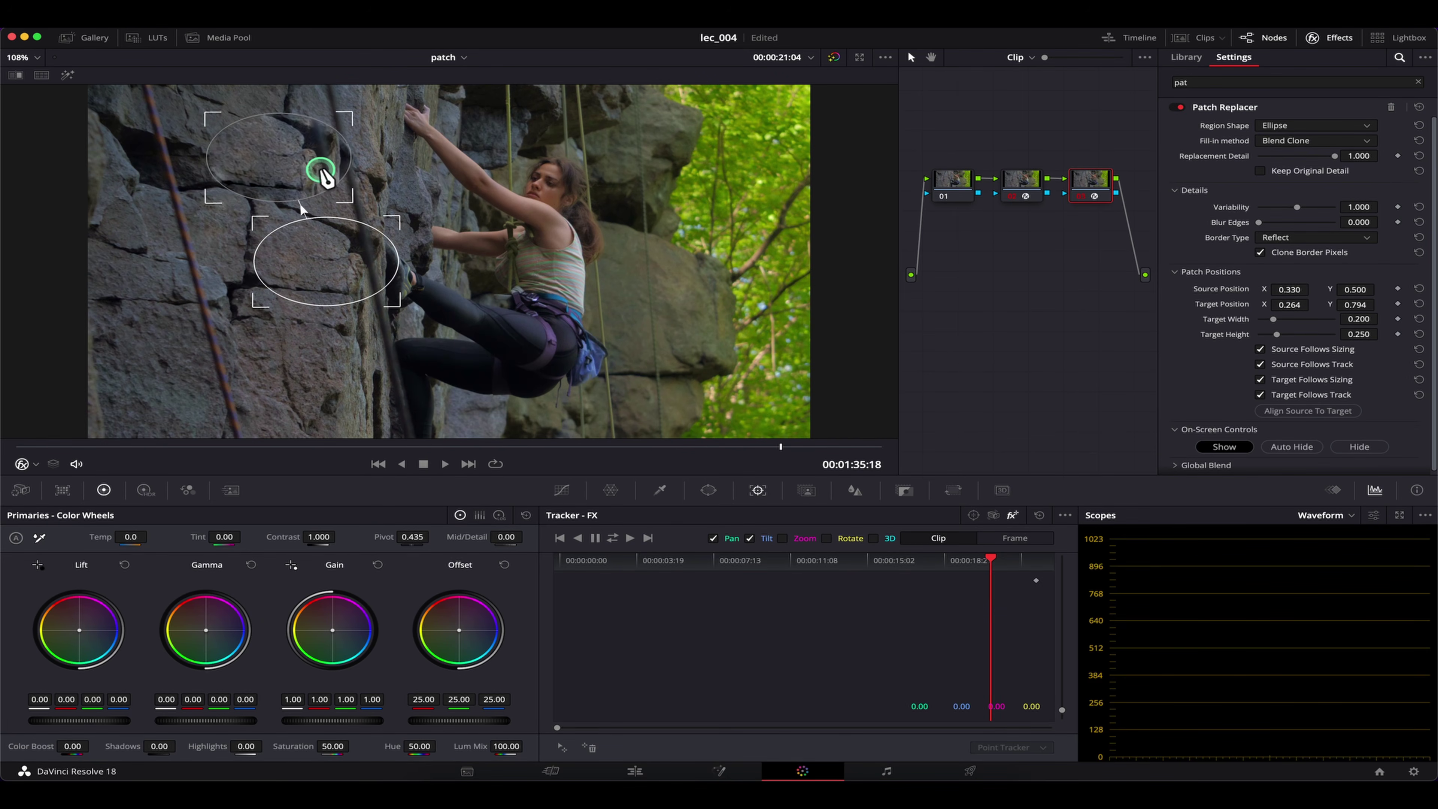
left_click_drag(269, 384, 174, 360)
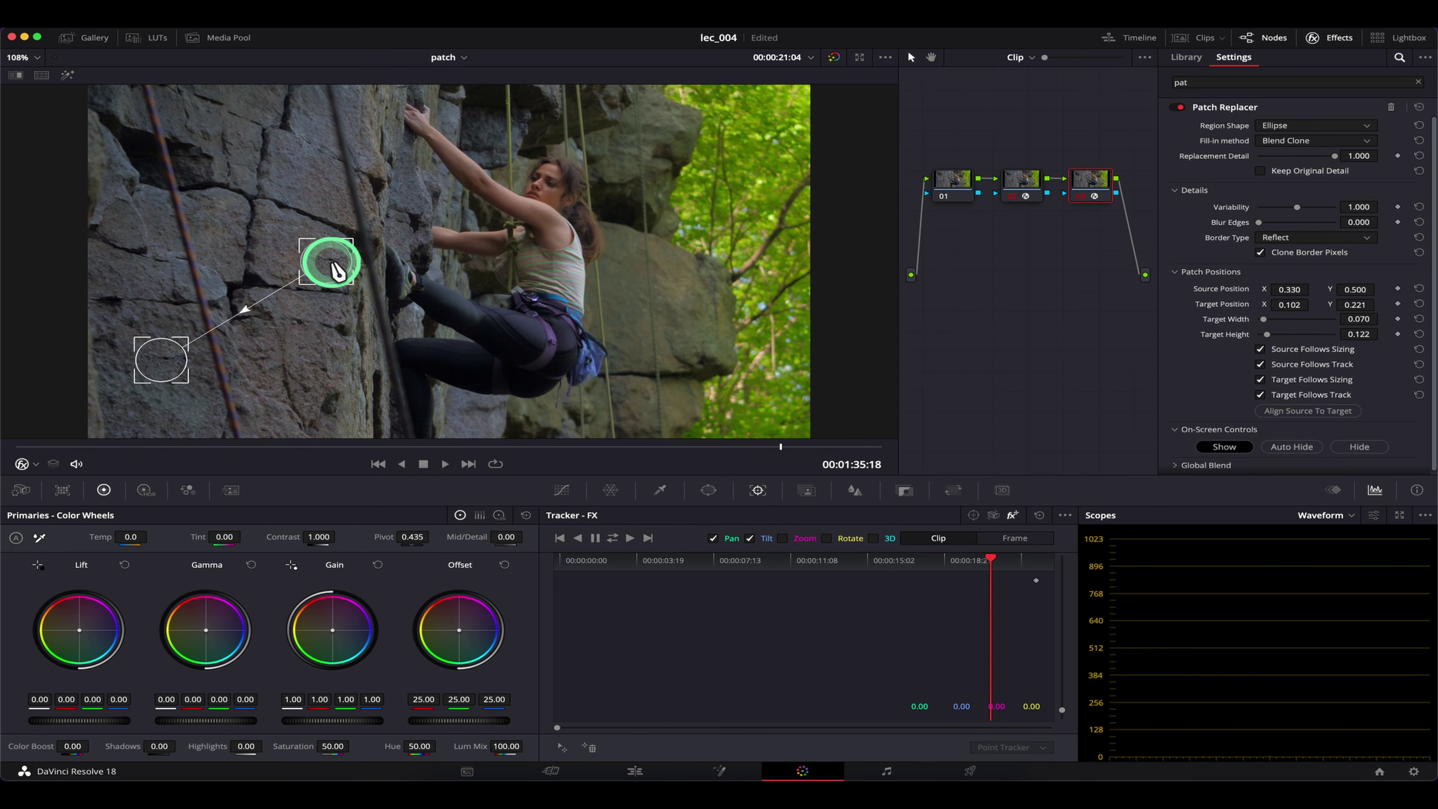
left_click_drag(331, 263, 293, 251)
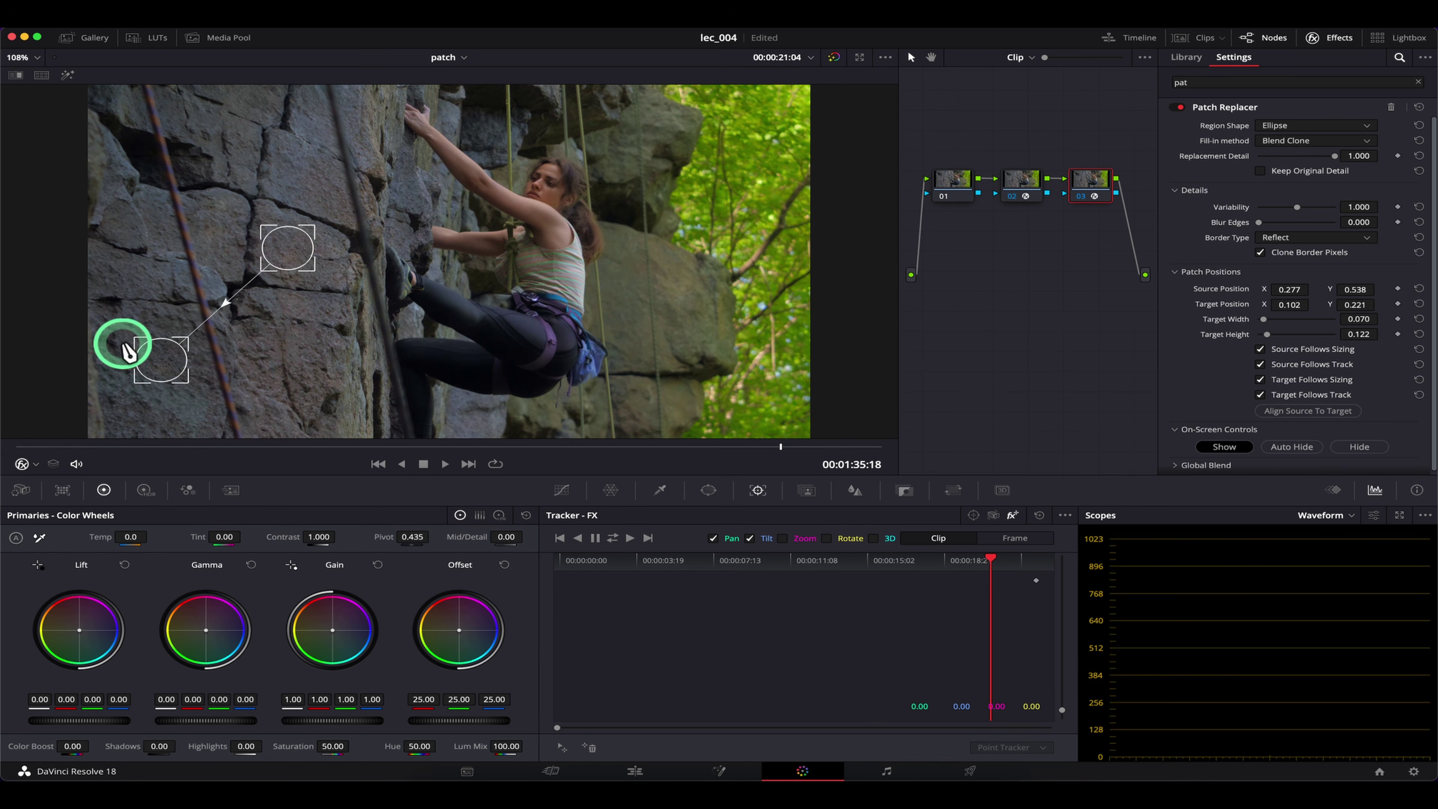
key("shift+semicolon")
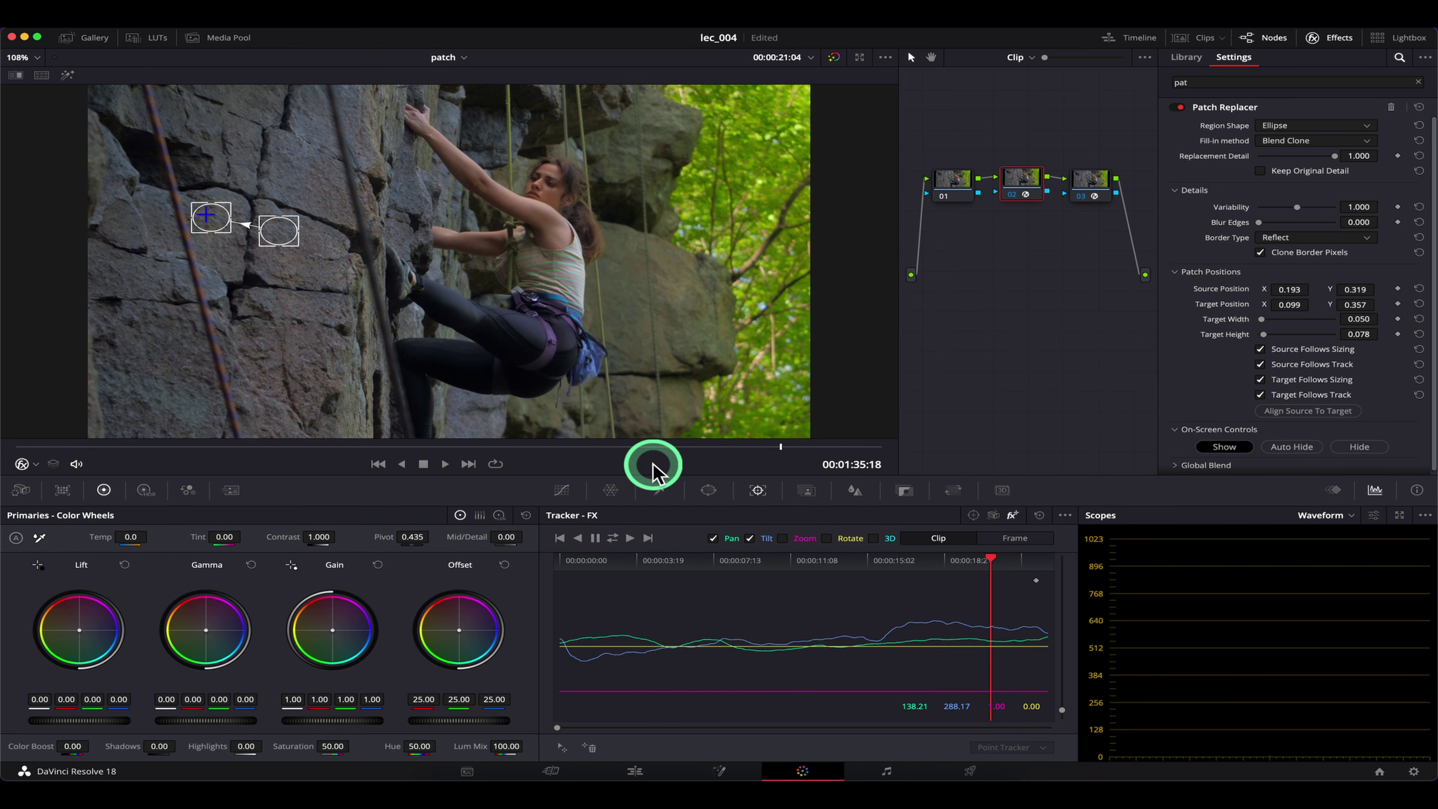
key("shift+semicolon")
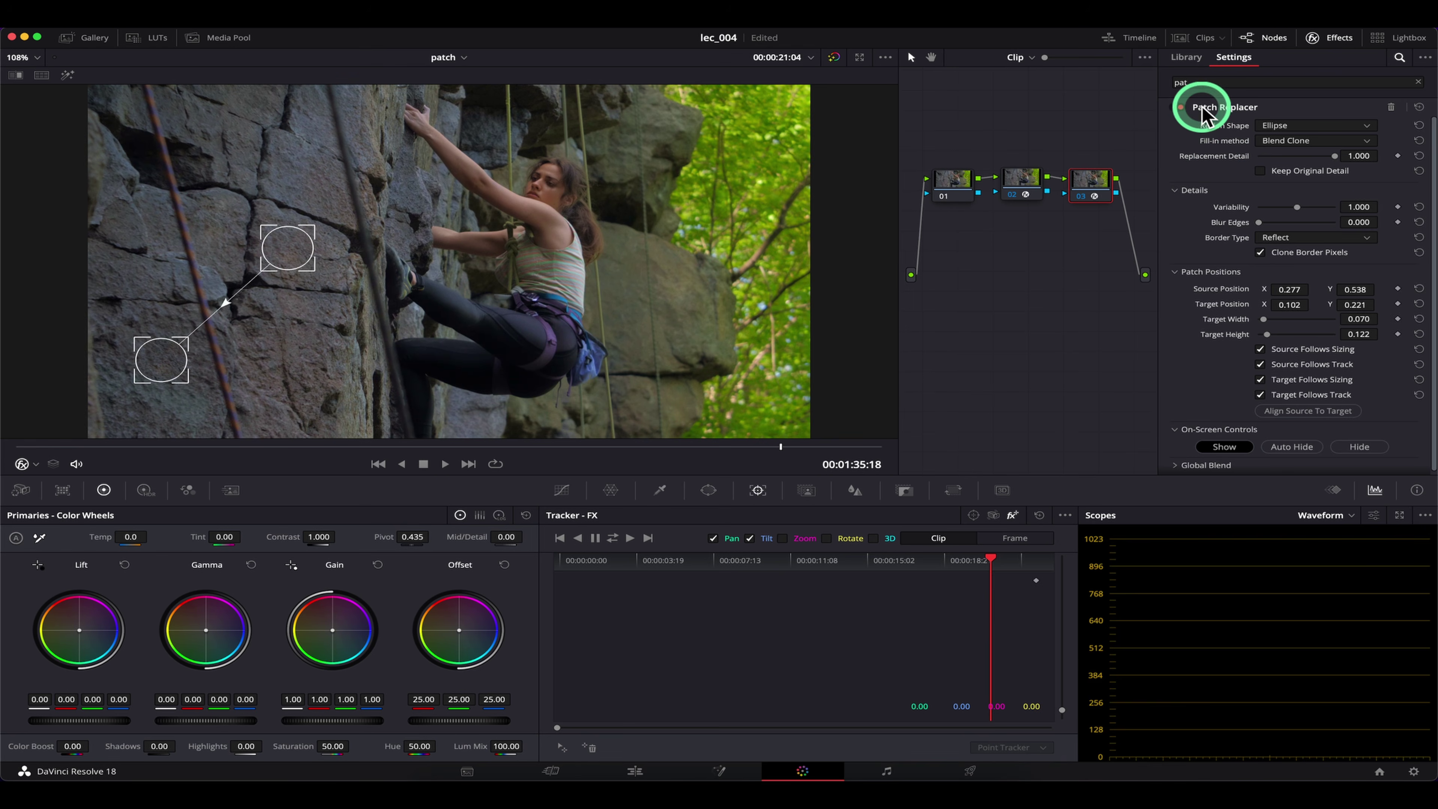
key("ctrl+z")
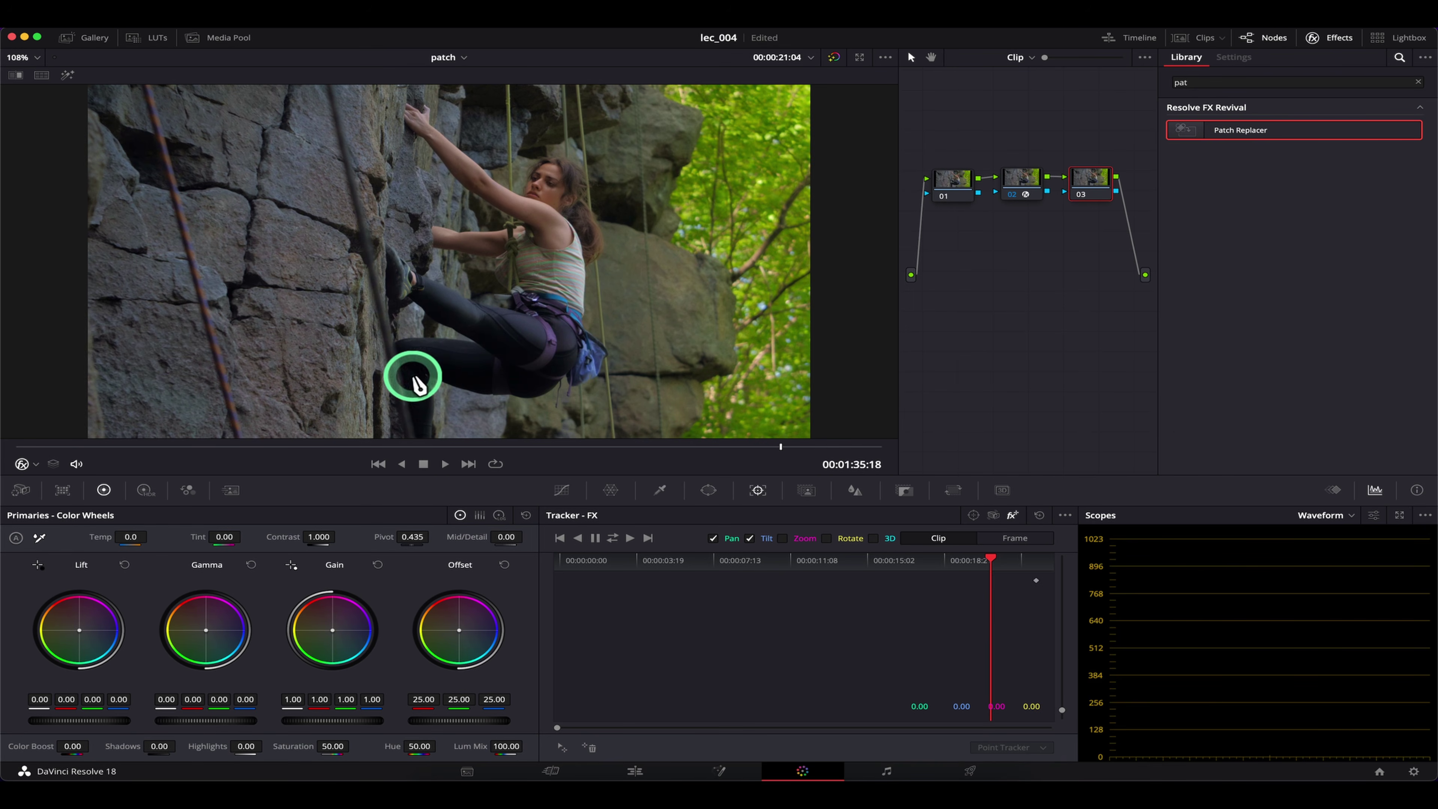
Step: Select node 02 and scrub through the clip to check the tracked patch on the rock
left_click(1026, 181)
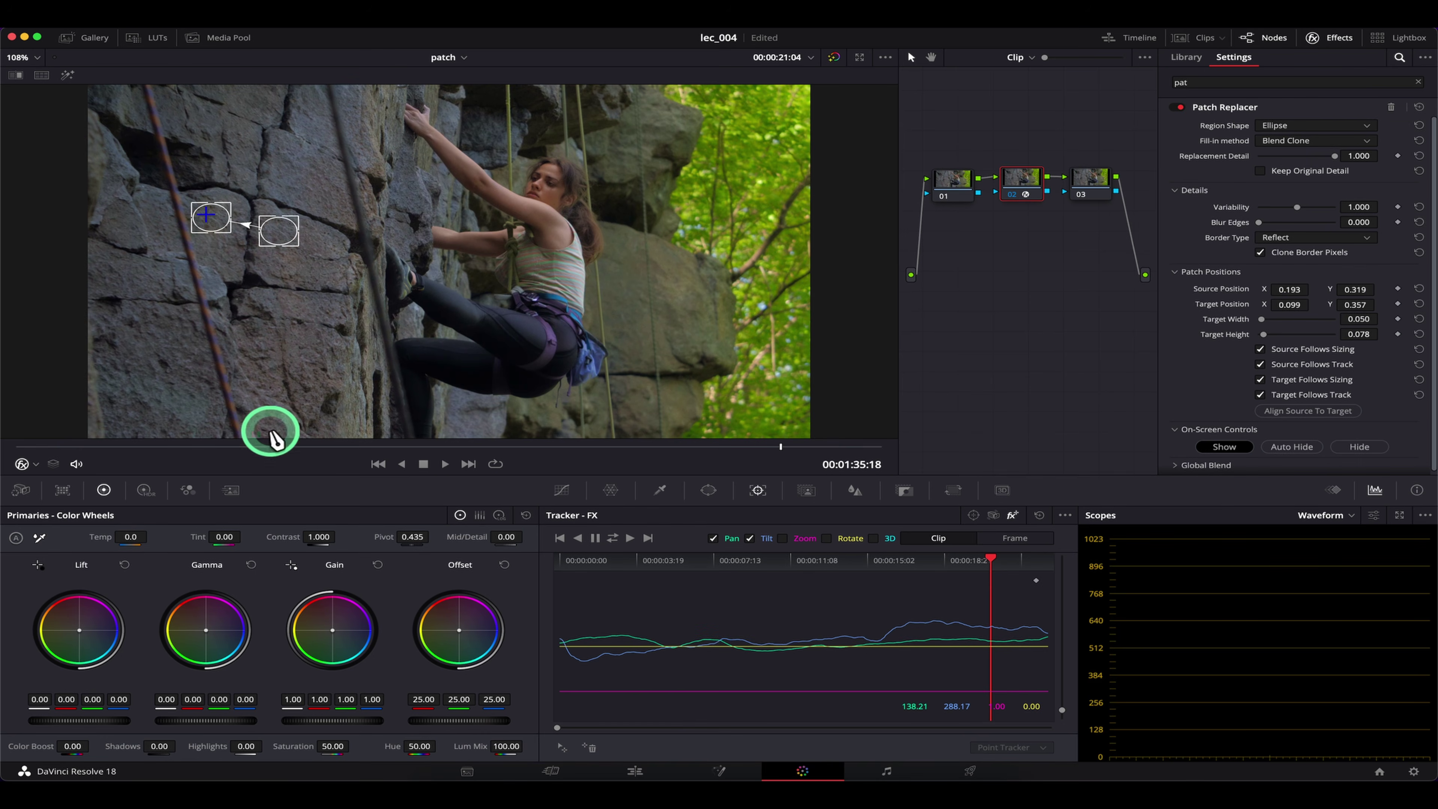
left_click_drag(121, 450, 259, 449)
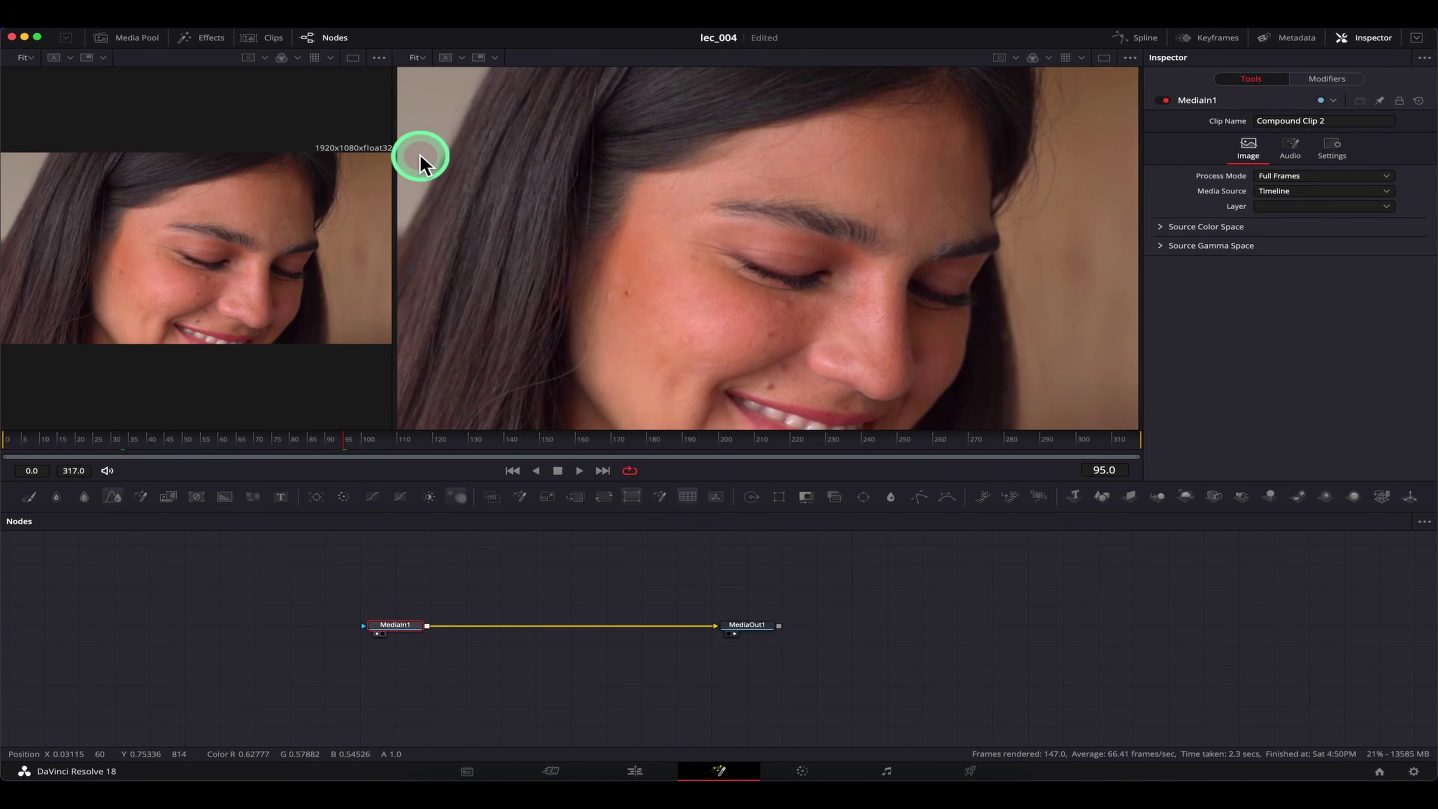
Step: Switch the face clip's Fusion composition to a single viewer and play it from about frame 25
left_click(1103, 57)
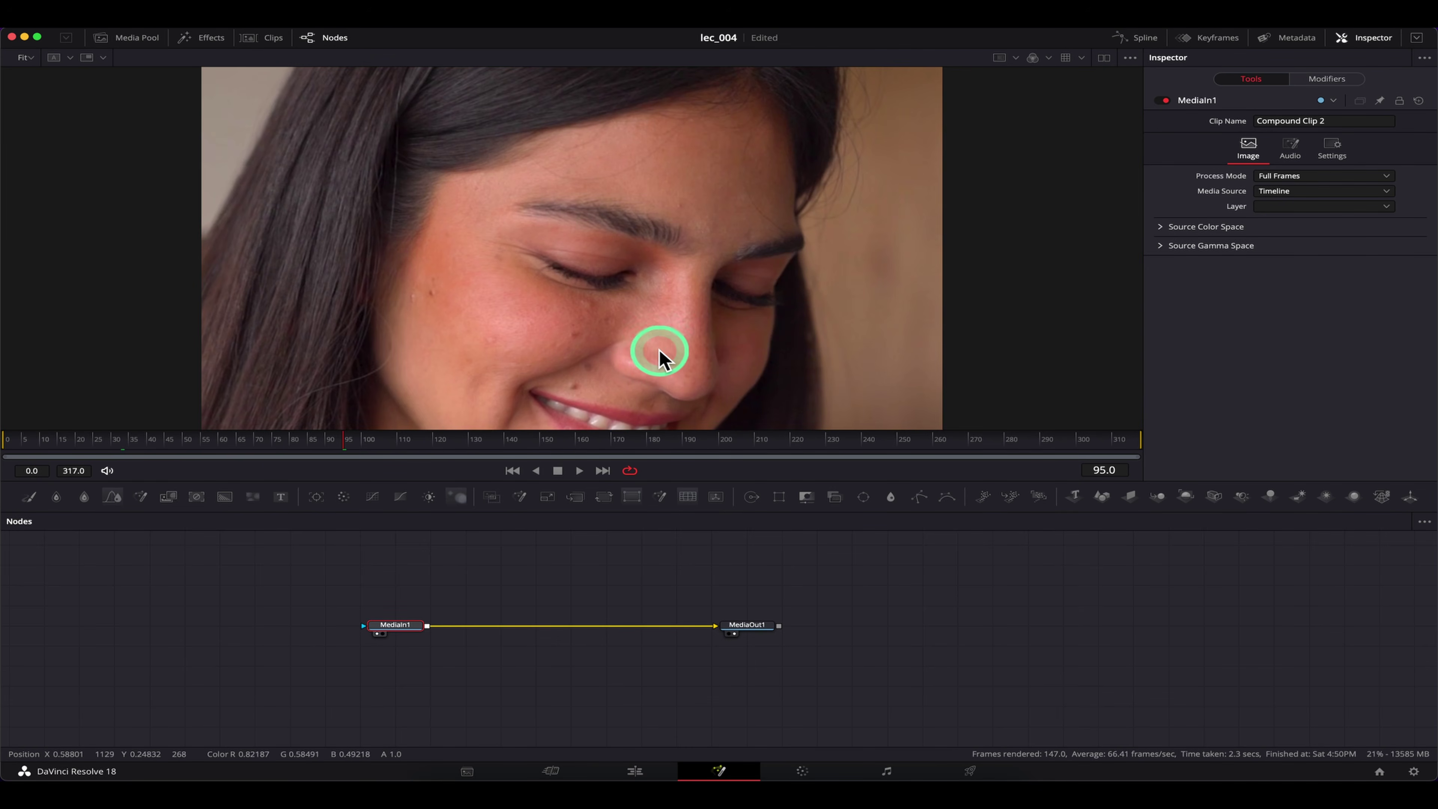
left_click_drag(247, 446, 95, 442)
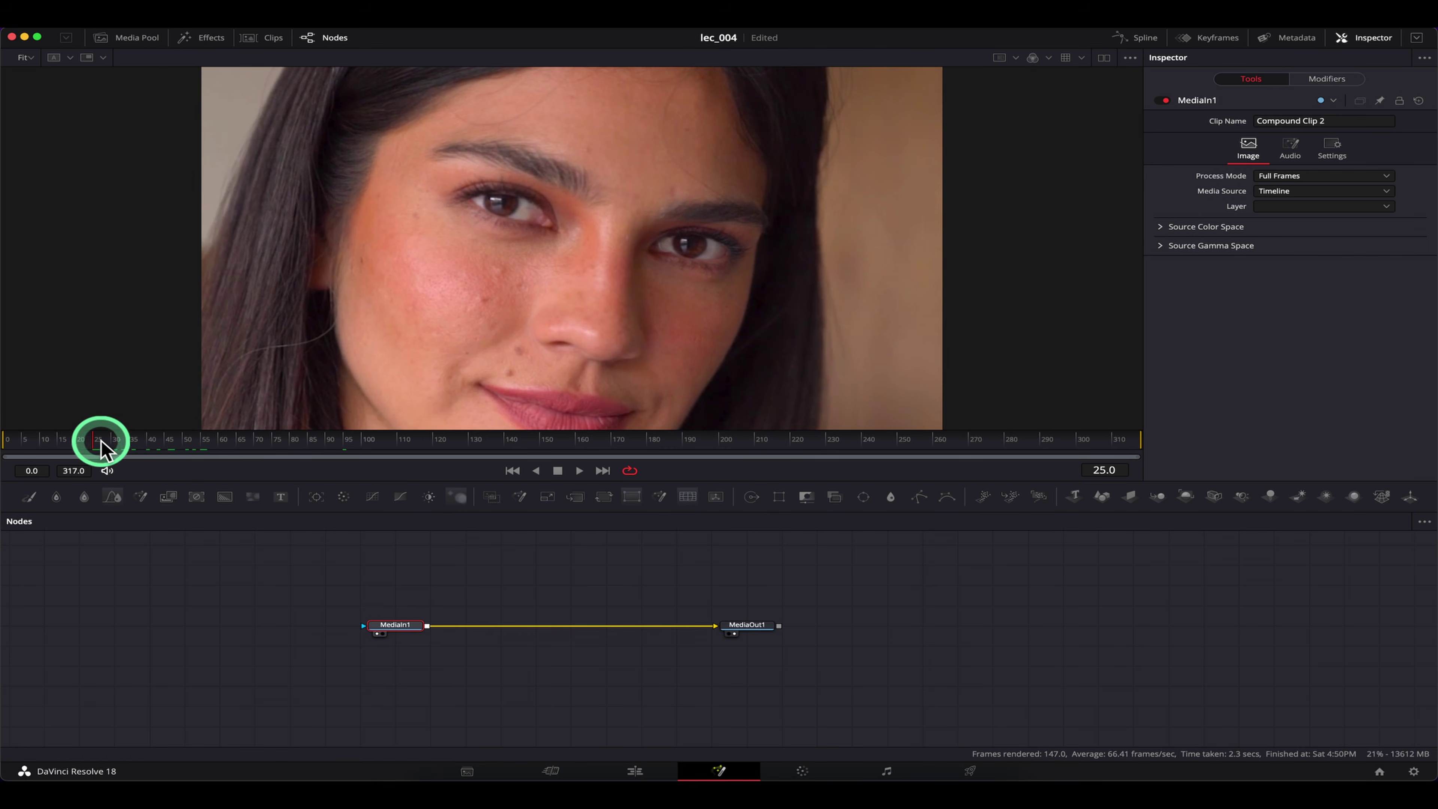
key("space")
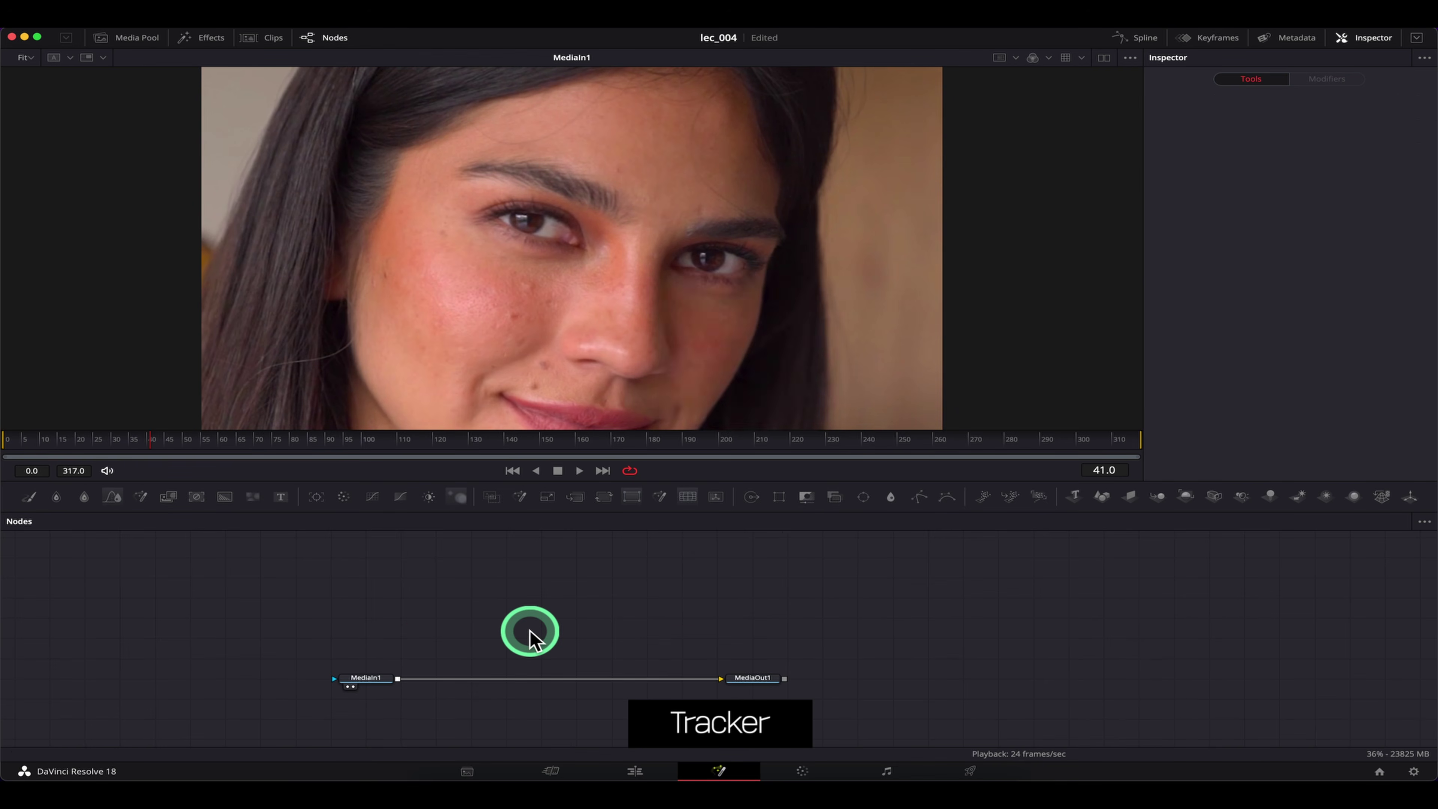
Step: Add a Tracker node fed from MediaIn1 and place its tracking pattern on the cheek spot at frame 41
key("shift+space")
type("track")
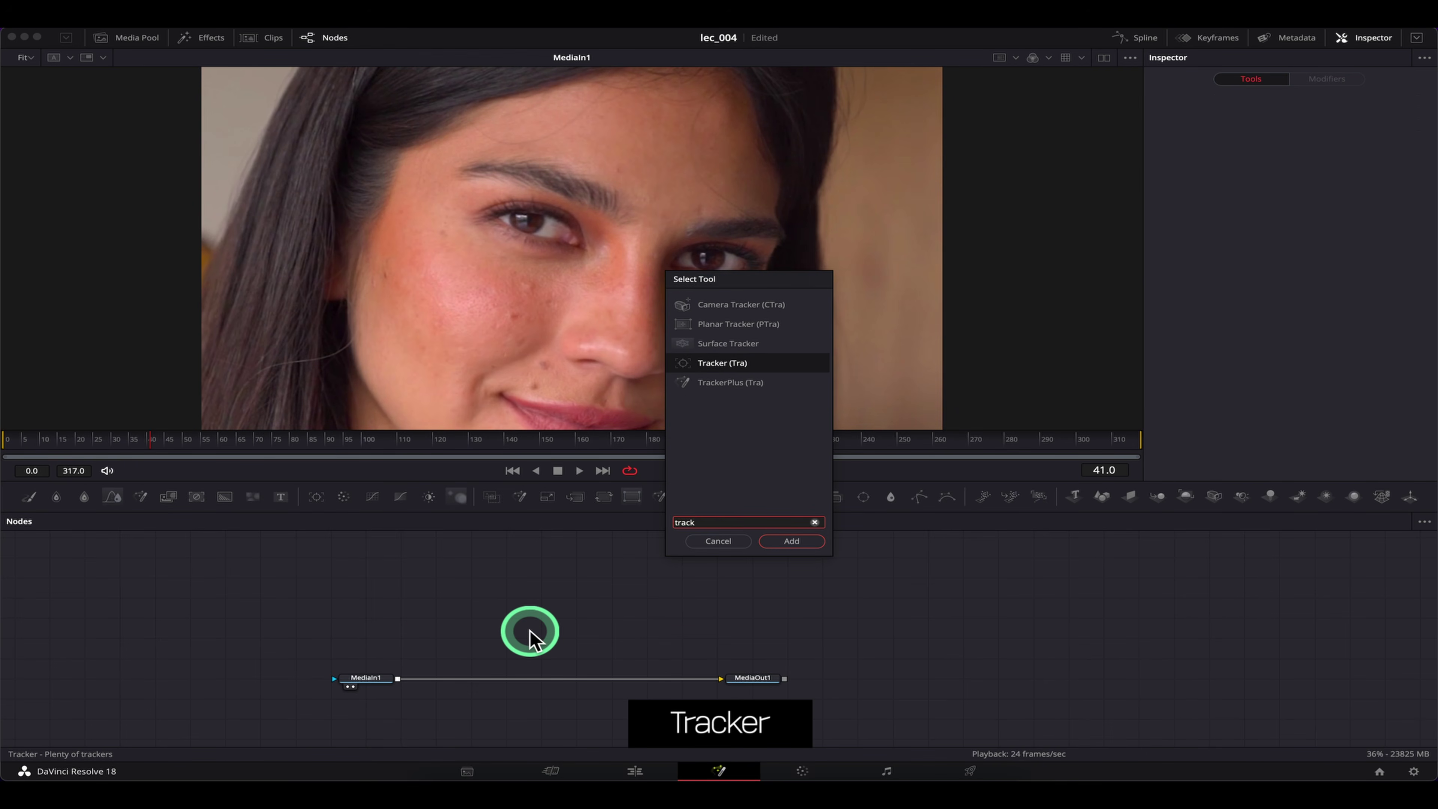
key("Return")
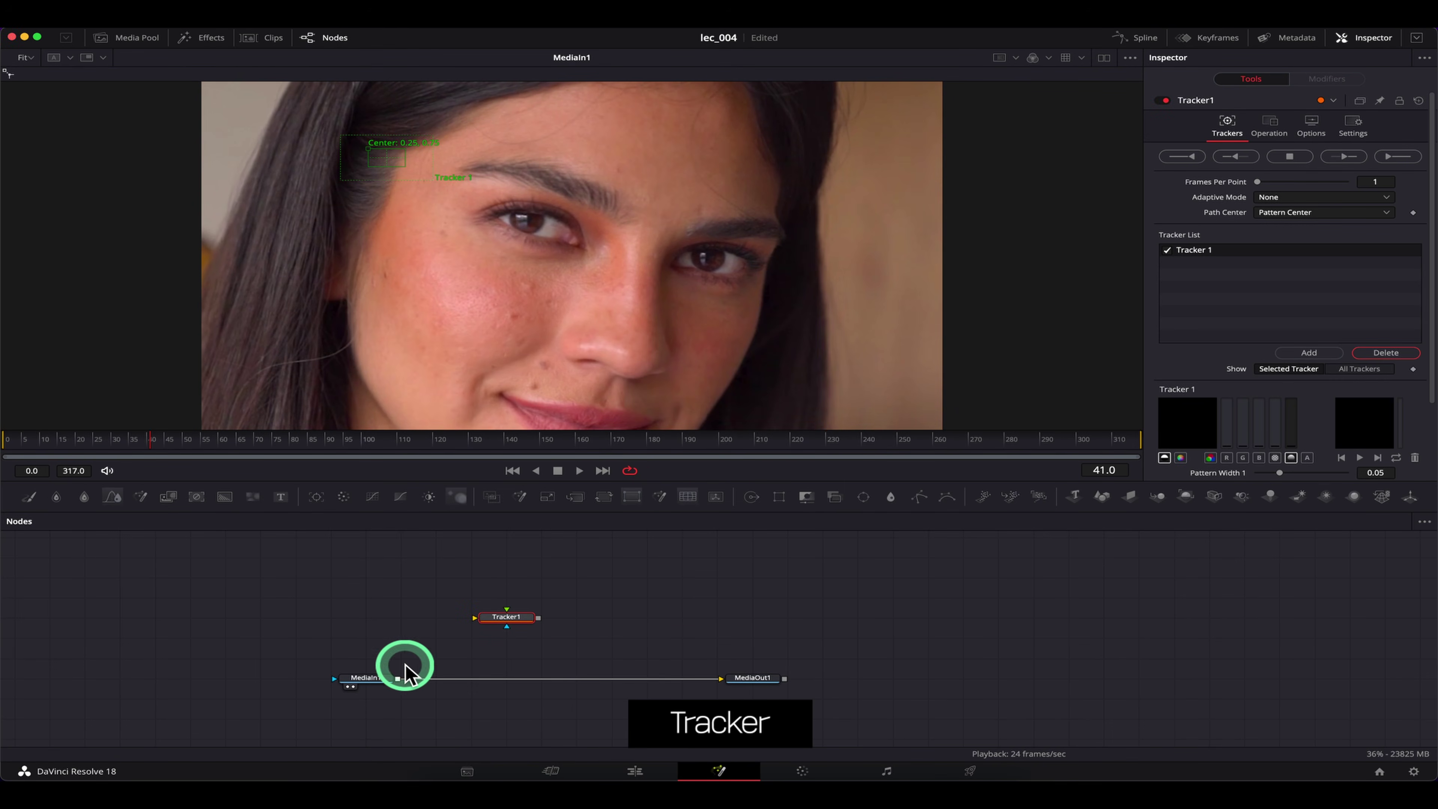
left_click_drag(398, 678, 562, 342)
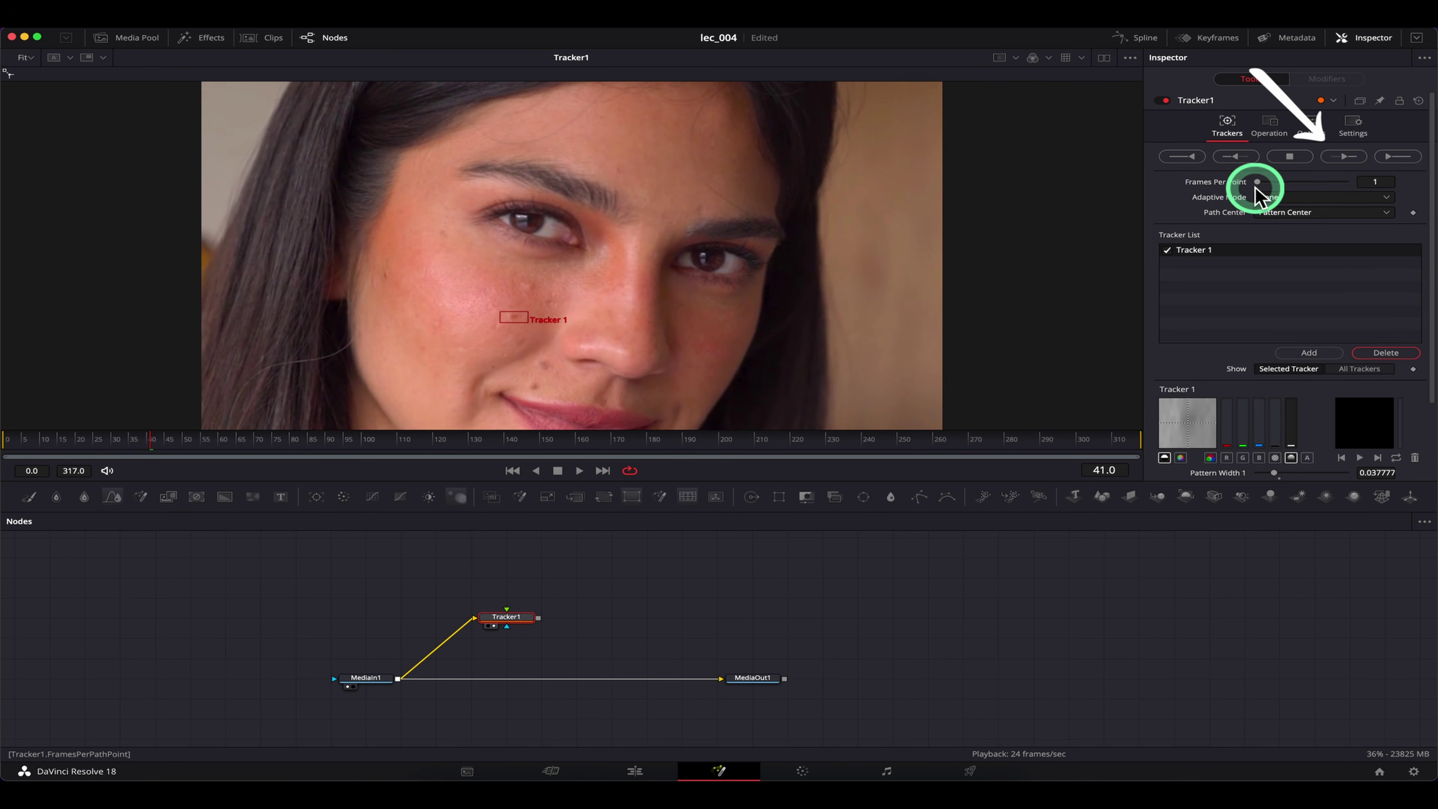
Step: Track the cheek spot forward to frame 317, and track it in reverse to frame 0
left_click(1347, 158)
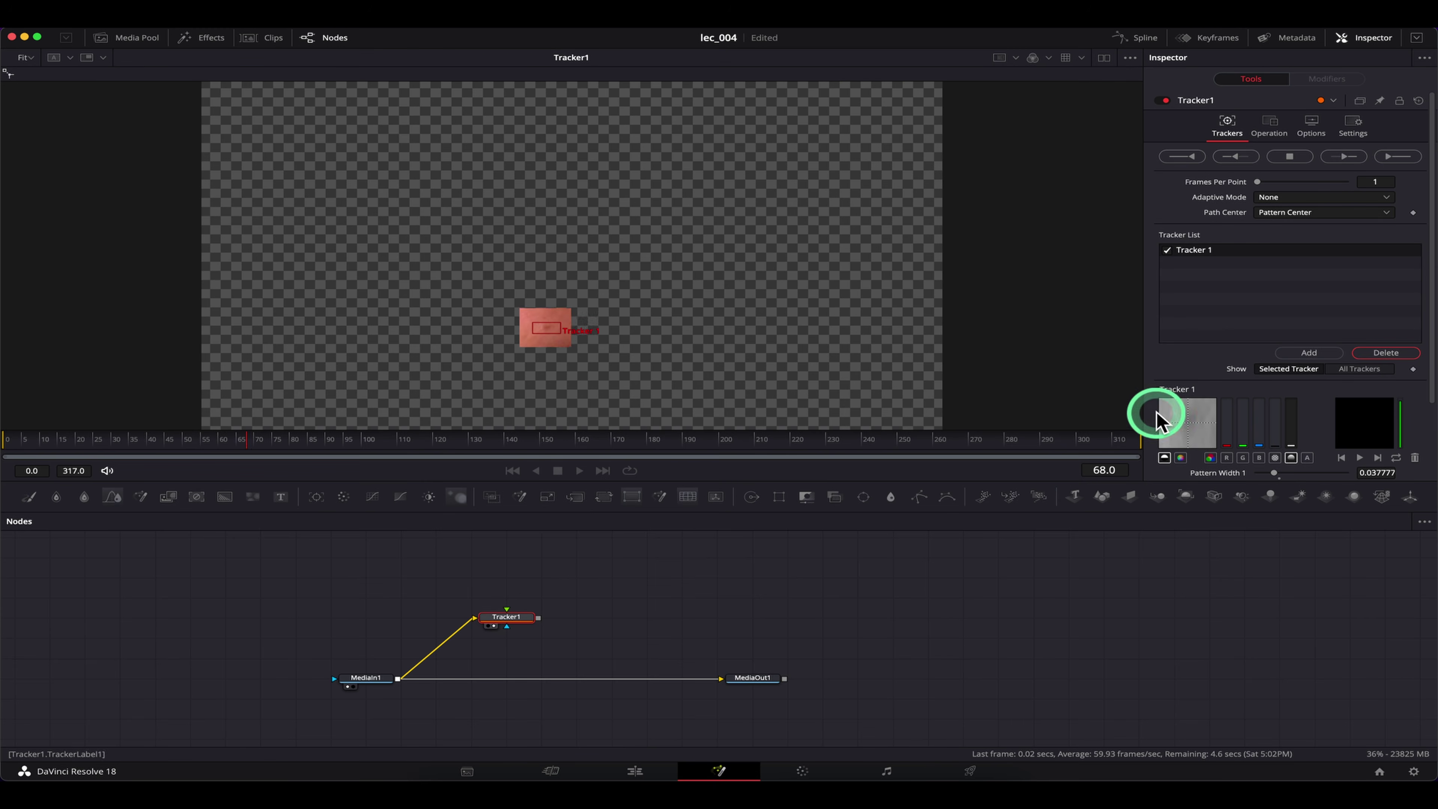
left_click(815, 431)
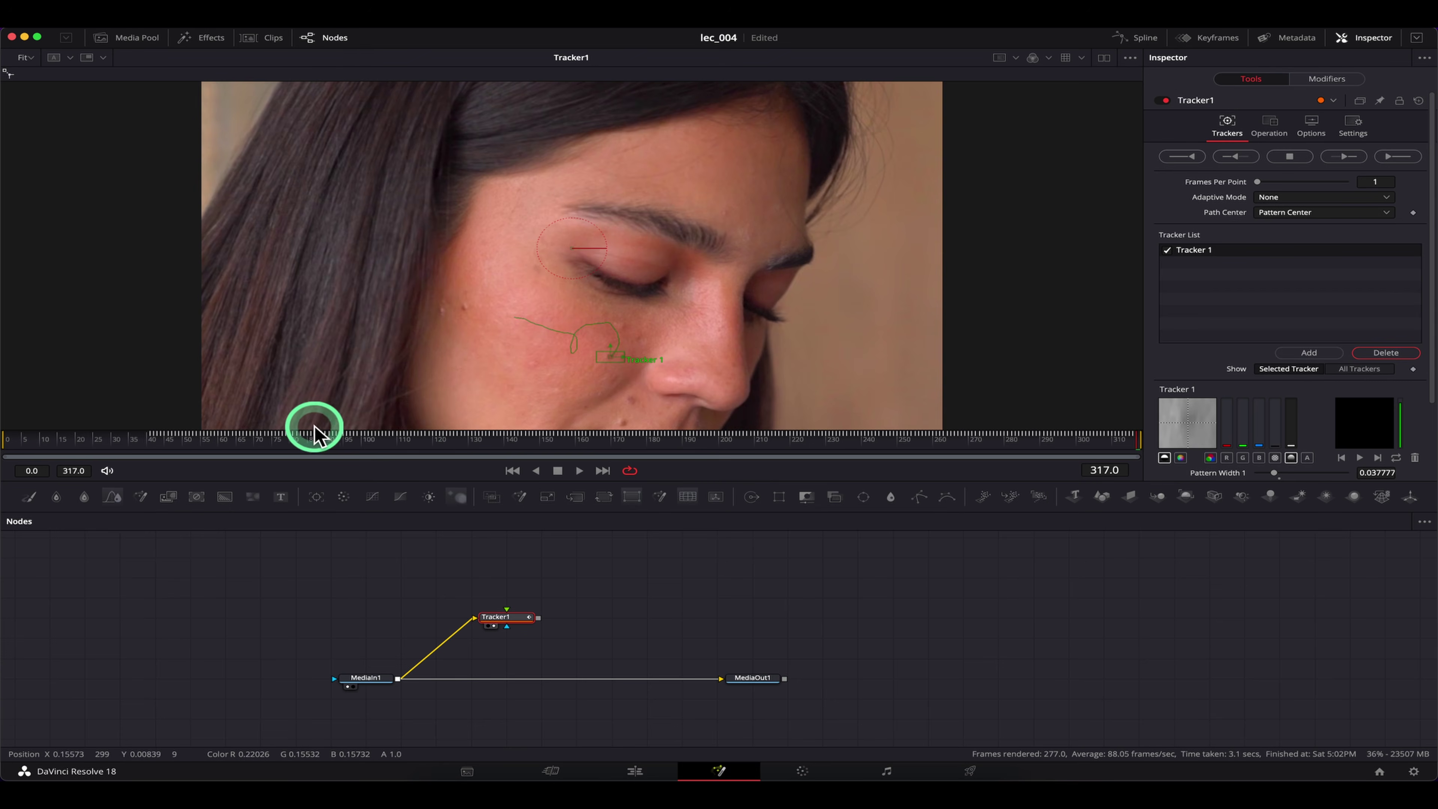
left_click(273, 438)
left_click(1236, 158)
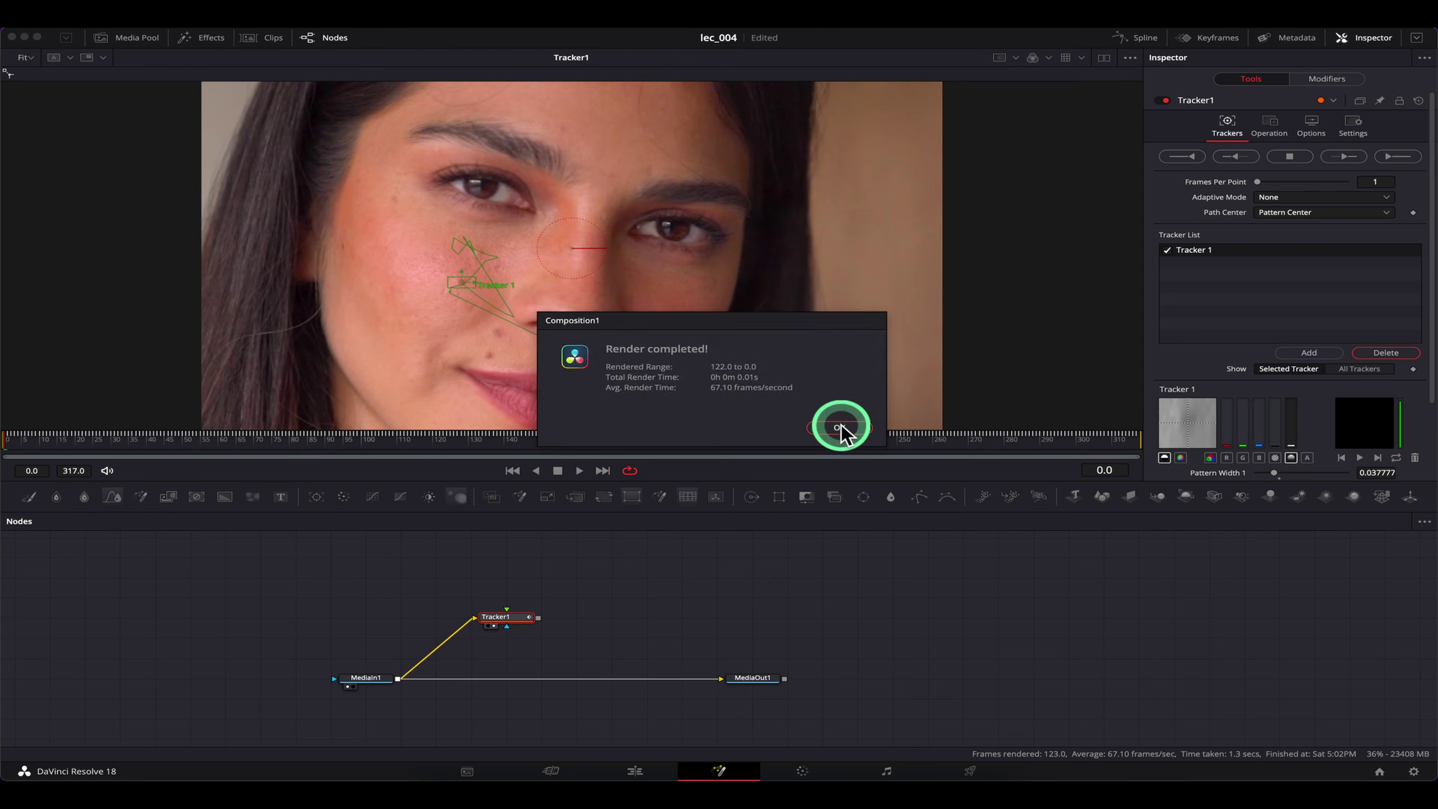
left_click(885, 402)
Step: Scrub to frame 149 to check the tracked path, and delete the Tracker1 node
mouse_move(182, 436)
left_mouse_down()
mouse_move(1093, 439)
mouse_move(469, 562)
mouse_move(217, 443)
mouse_move(539, 452)
left_mouse_up()
left_click(613, 633)
left_click(470, 605)
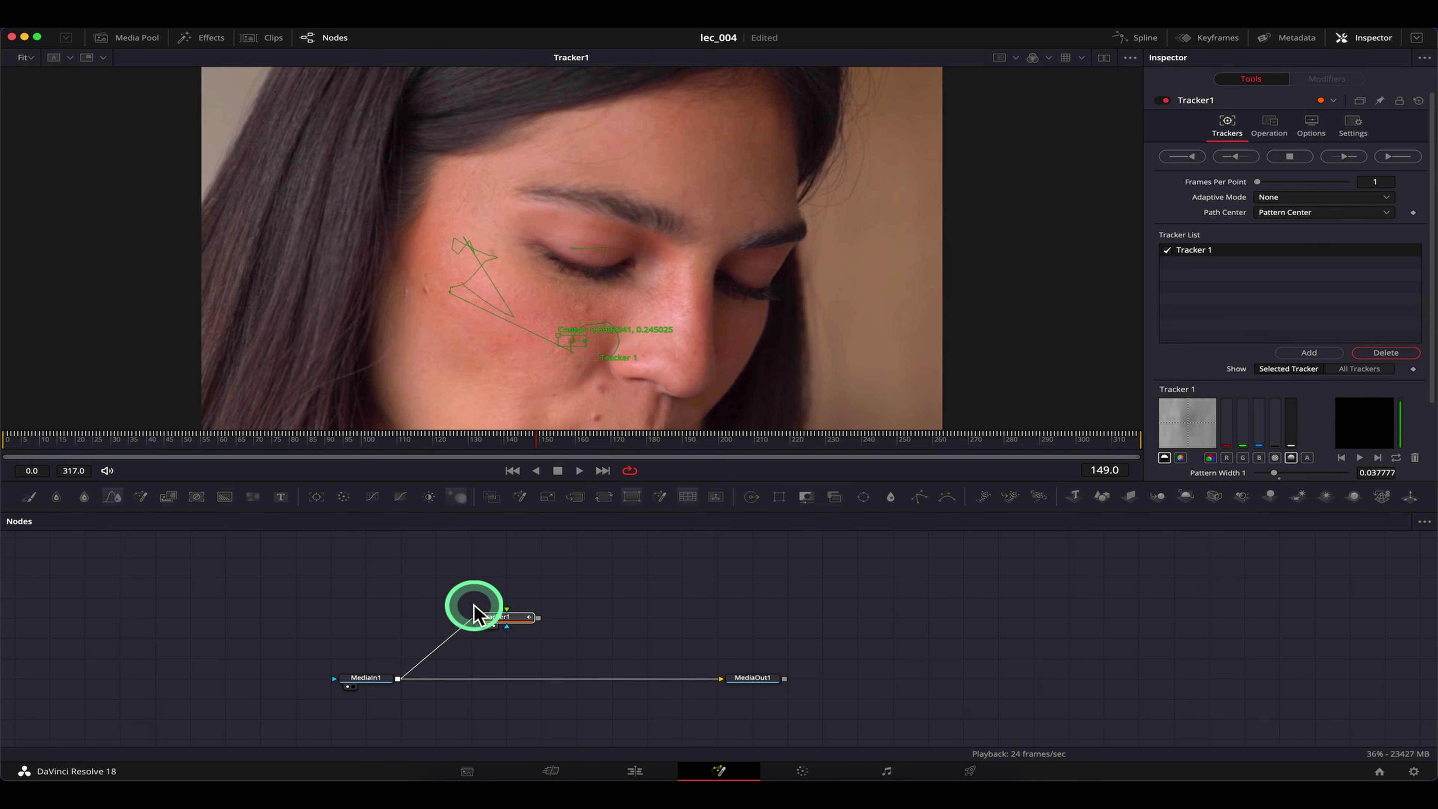
key("Delete")
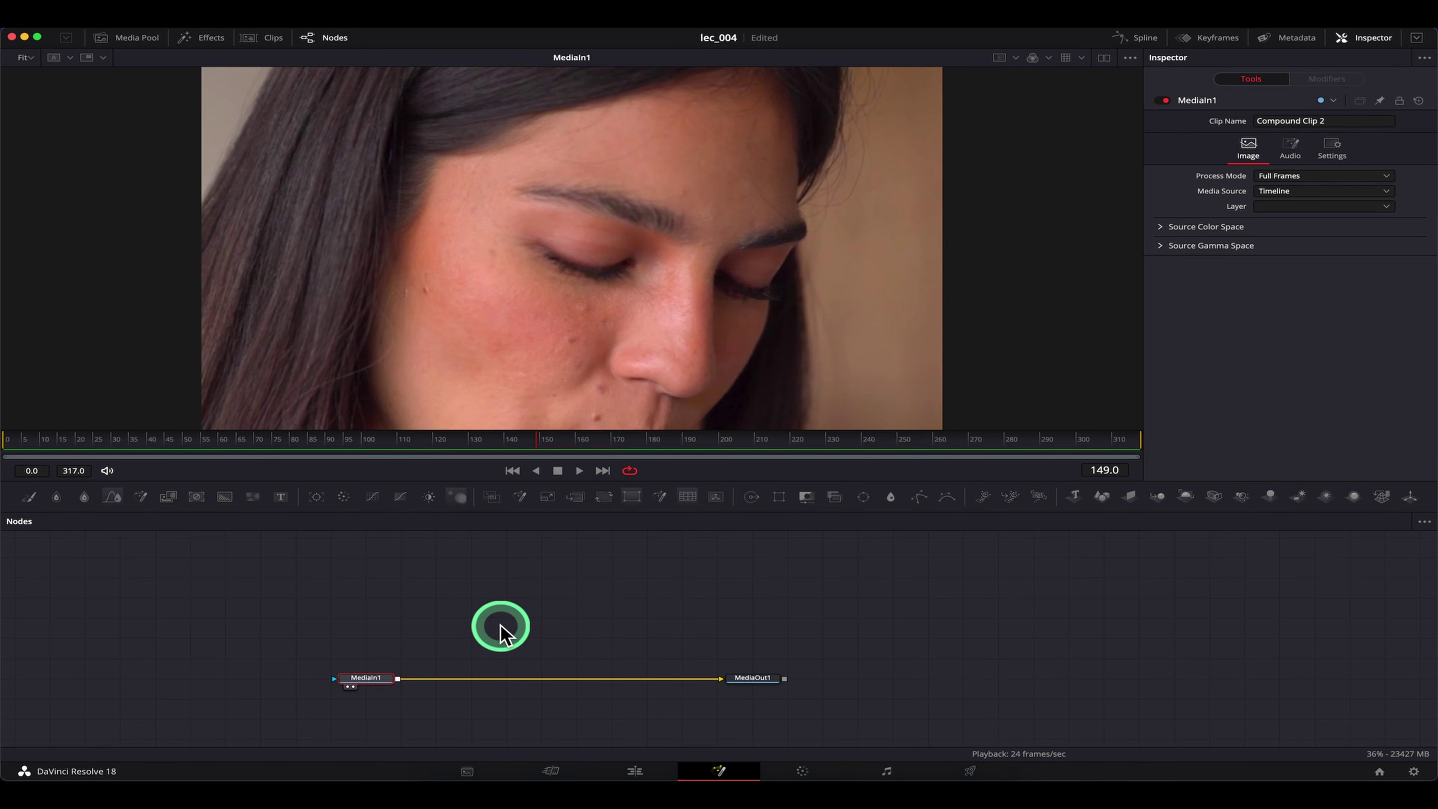
Step: Add a Transform node above MediaIn1 and connect MediaIn1's output to it
left_click(475, 605)
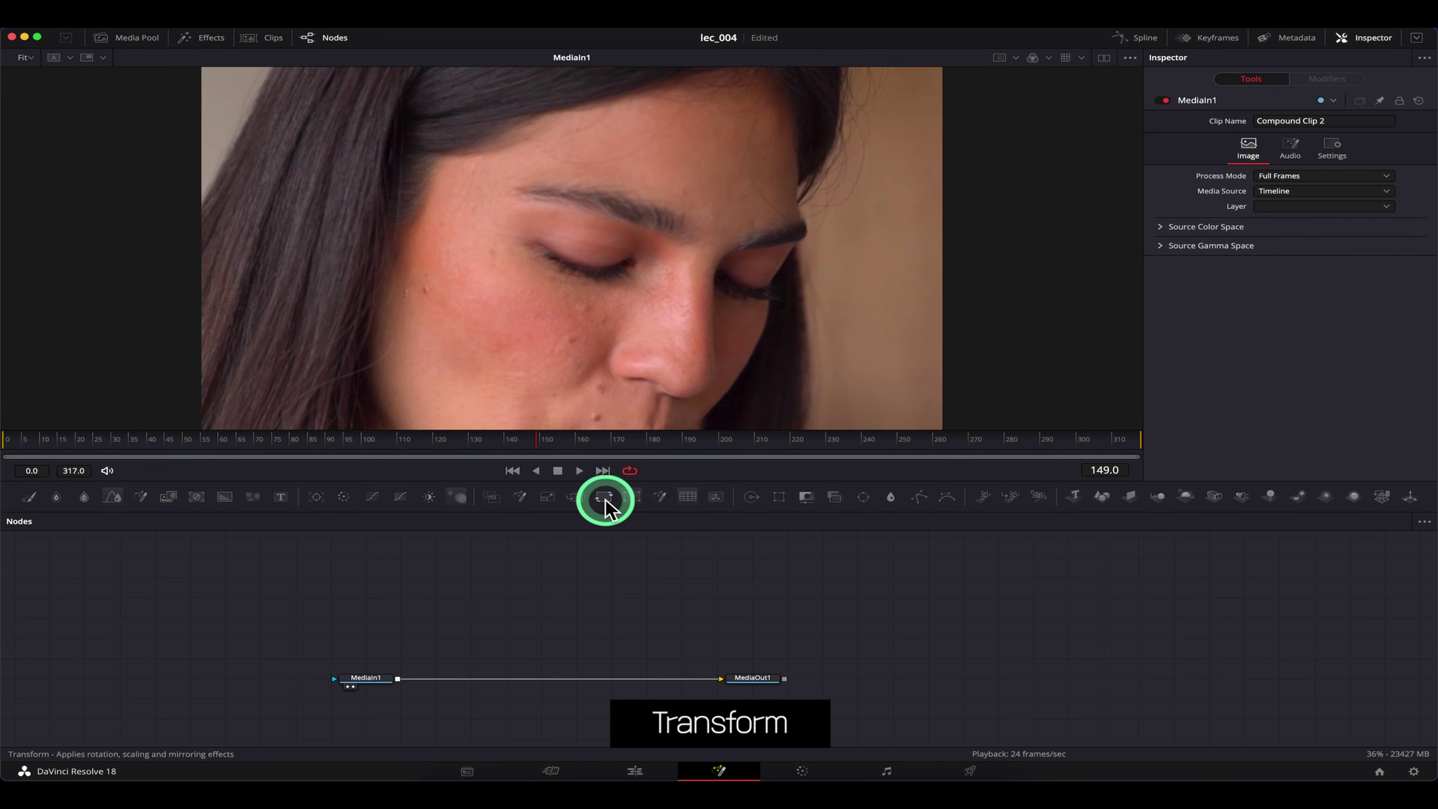
left_click(622, 501)
left_click_drag(470, 618, 504, 556)
left_click_drag(398, 679, 477, 556)
left_click_drag(504, 556, 504, 619)
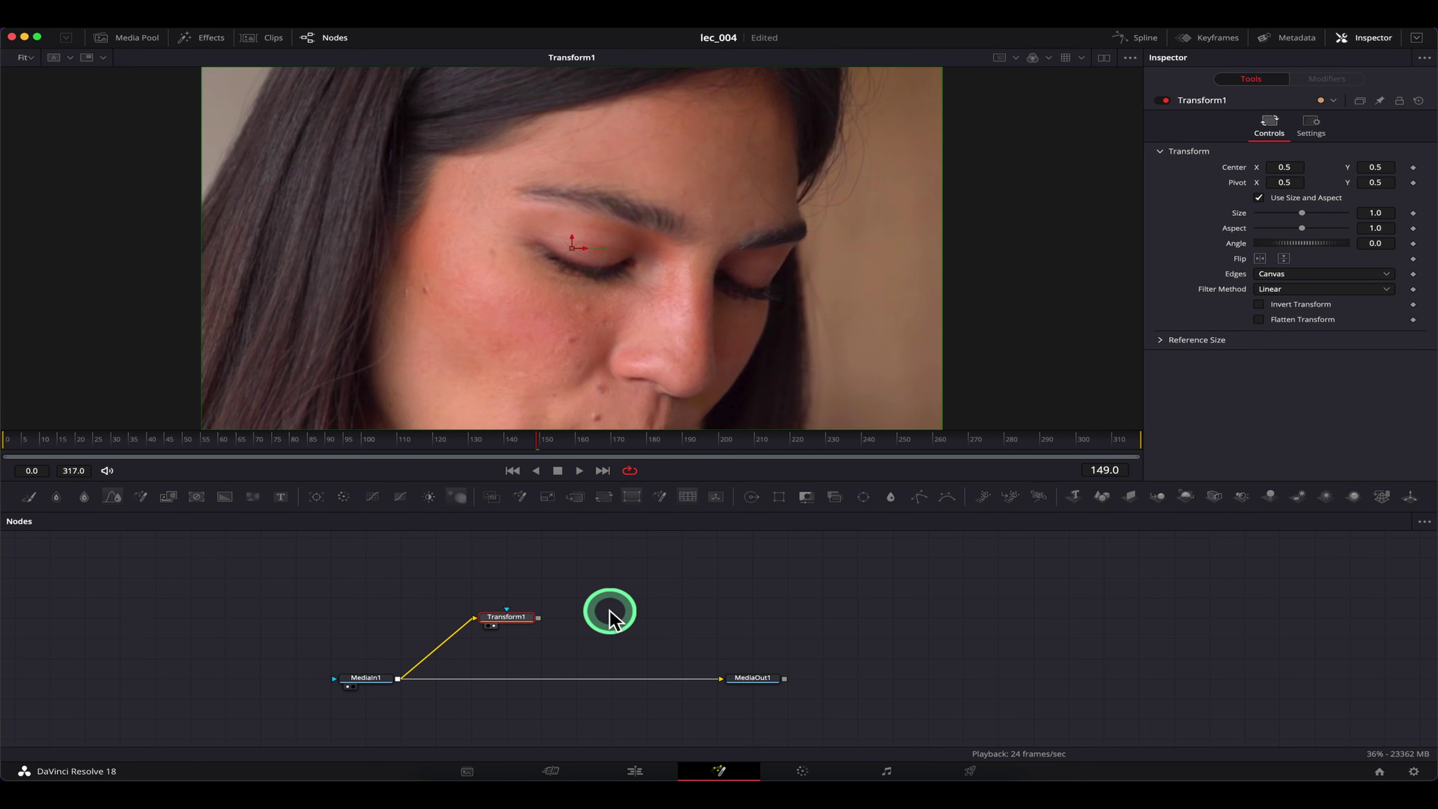
Step: Append a Color Corrector after Transform1, with saturation 0.0 and contrast 1.7, adjusting the contrast at frame 39
key("shift+space")
type("cc")
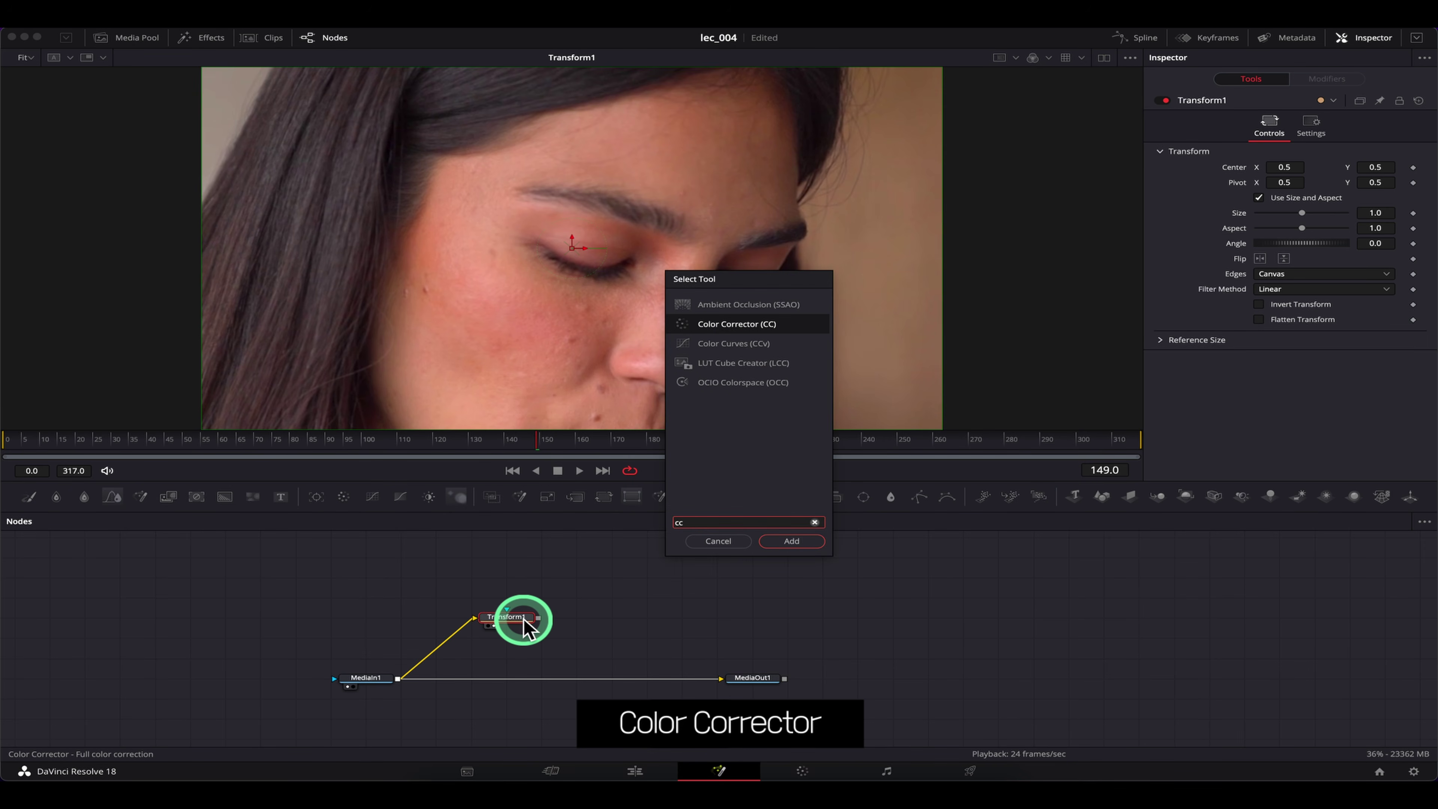
key("Return")
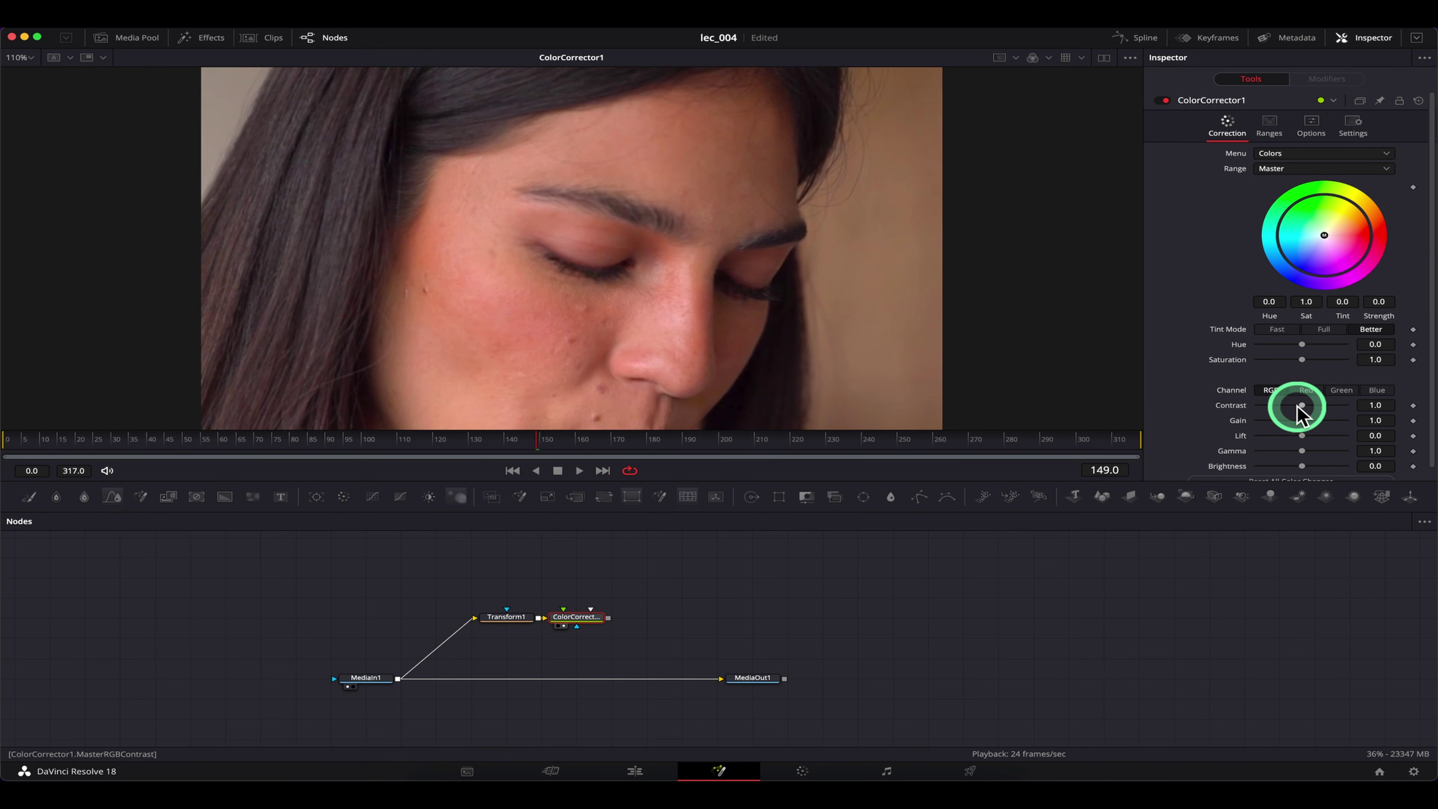
left_click_drag(1308, 366, 1239, 363)
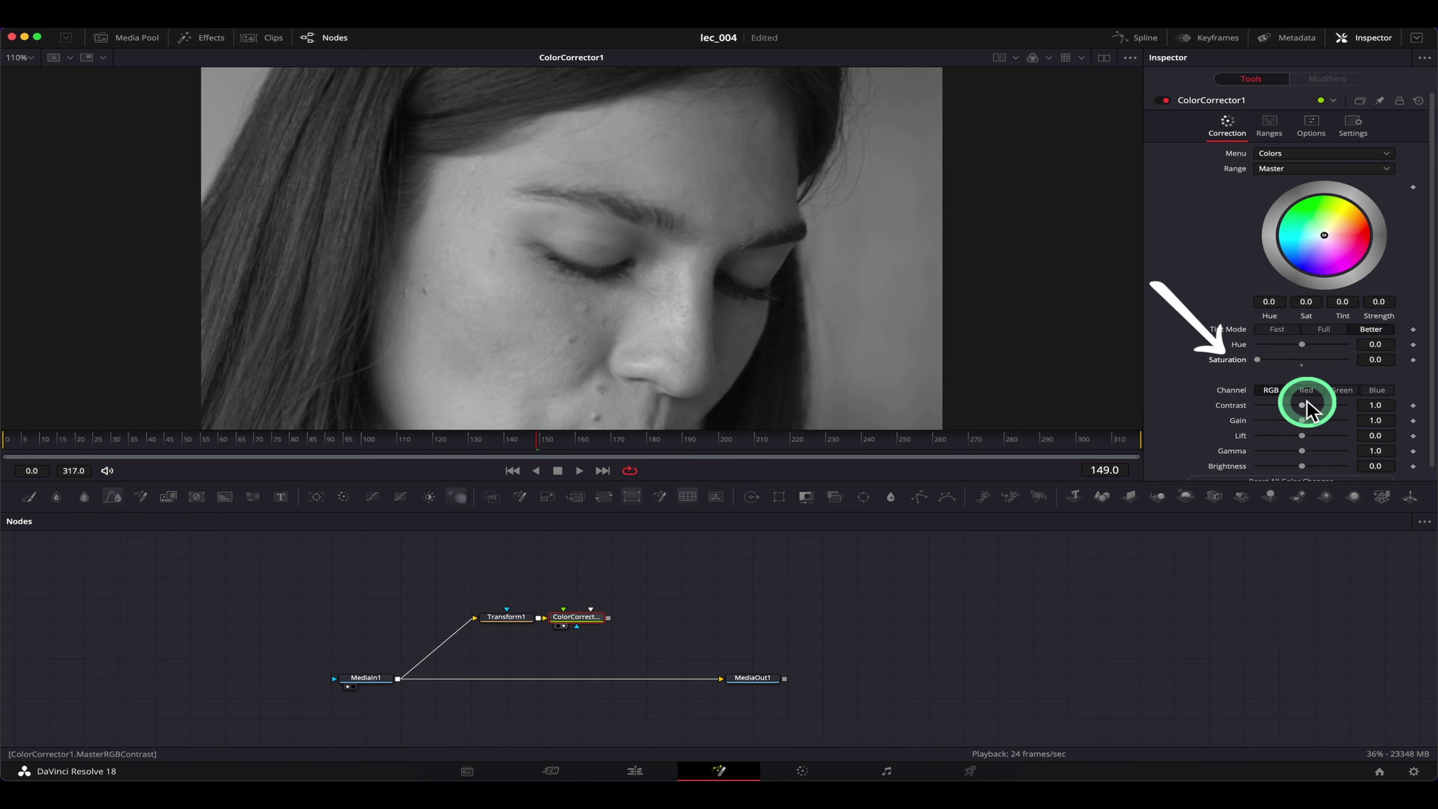
left_click(150, 438)
left_click_drag(1302, 405, 1317, 407)
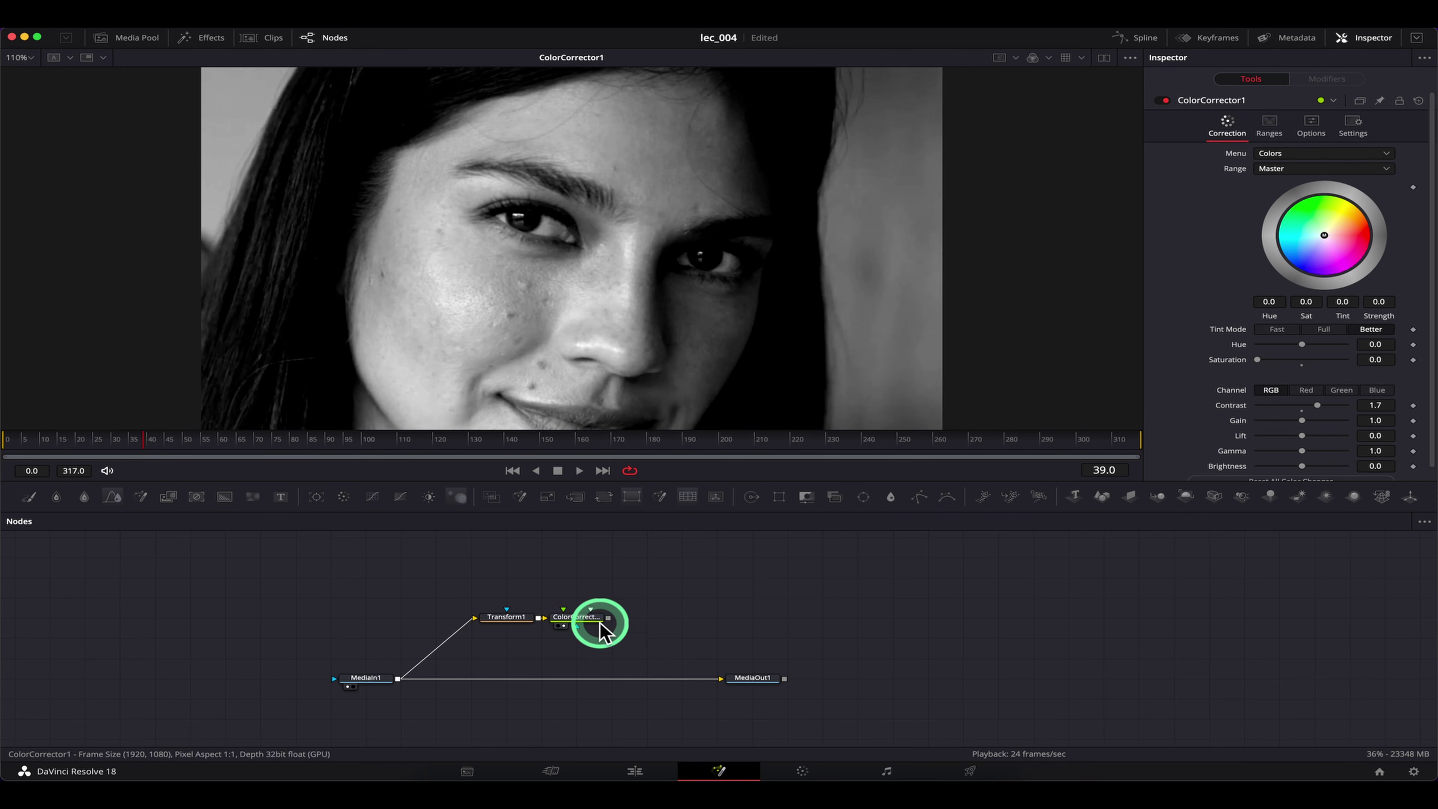
Step: Append a Tracker after the Color Corrector, place its pattern on the cheek spot at frame 39, and track it through the clip
key("shift+space")
type("tra")
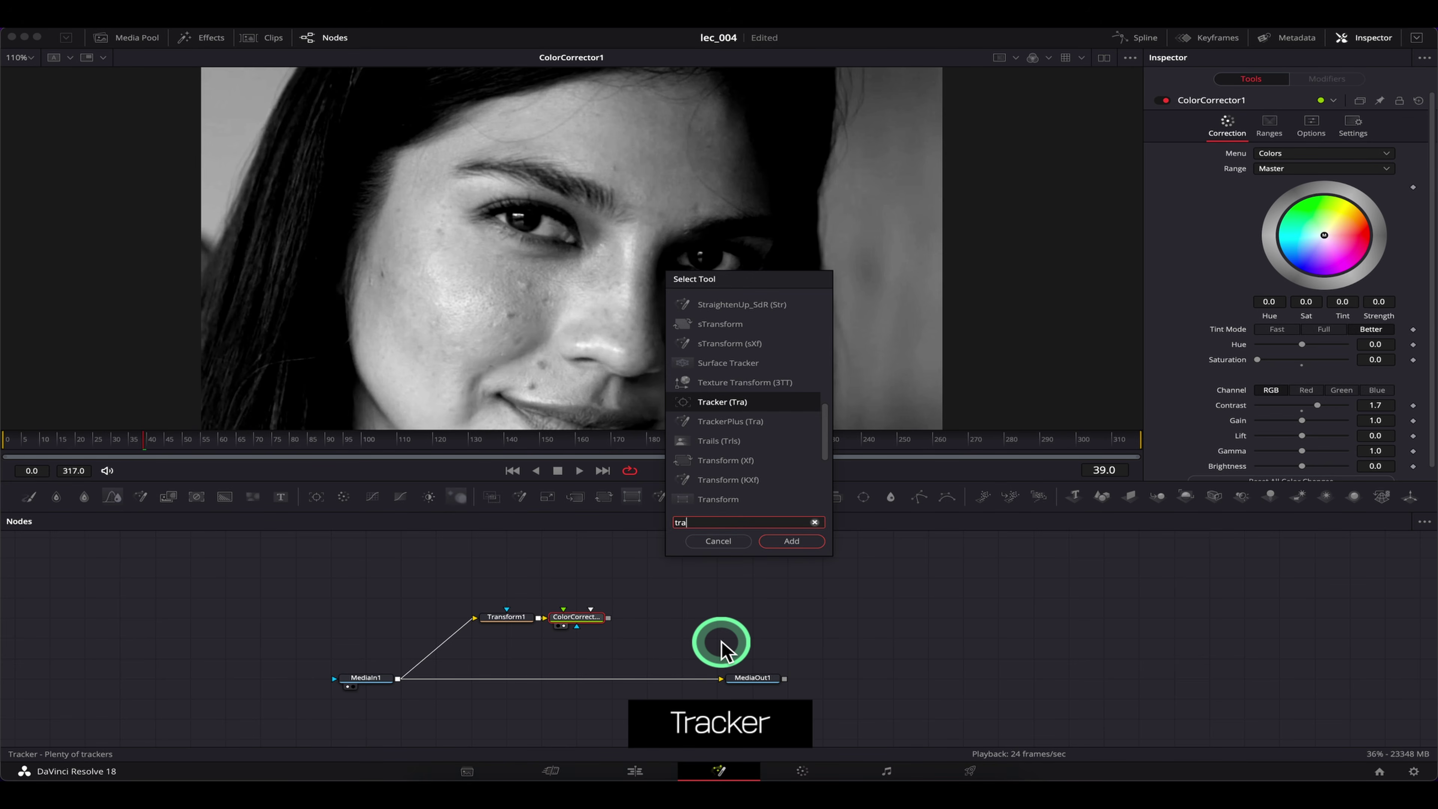
key("Return")
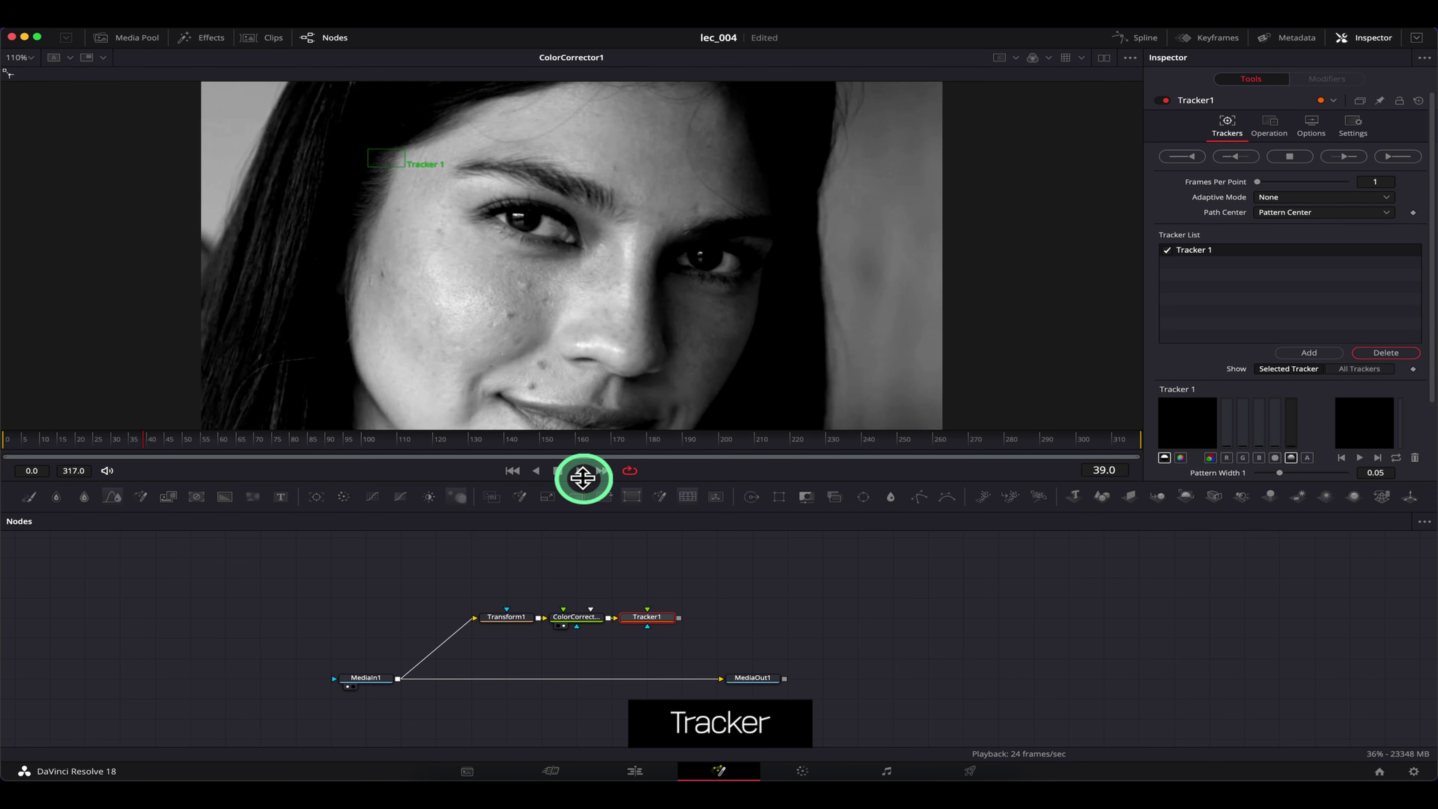
left_click_drag(371, 156, 492, 307)
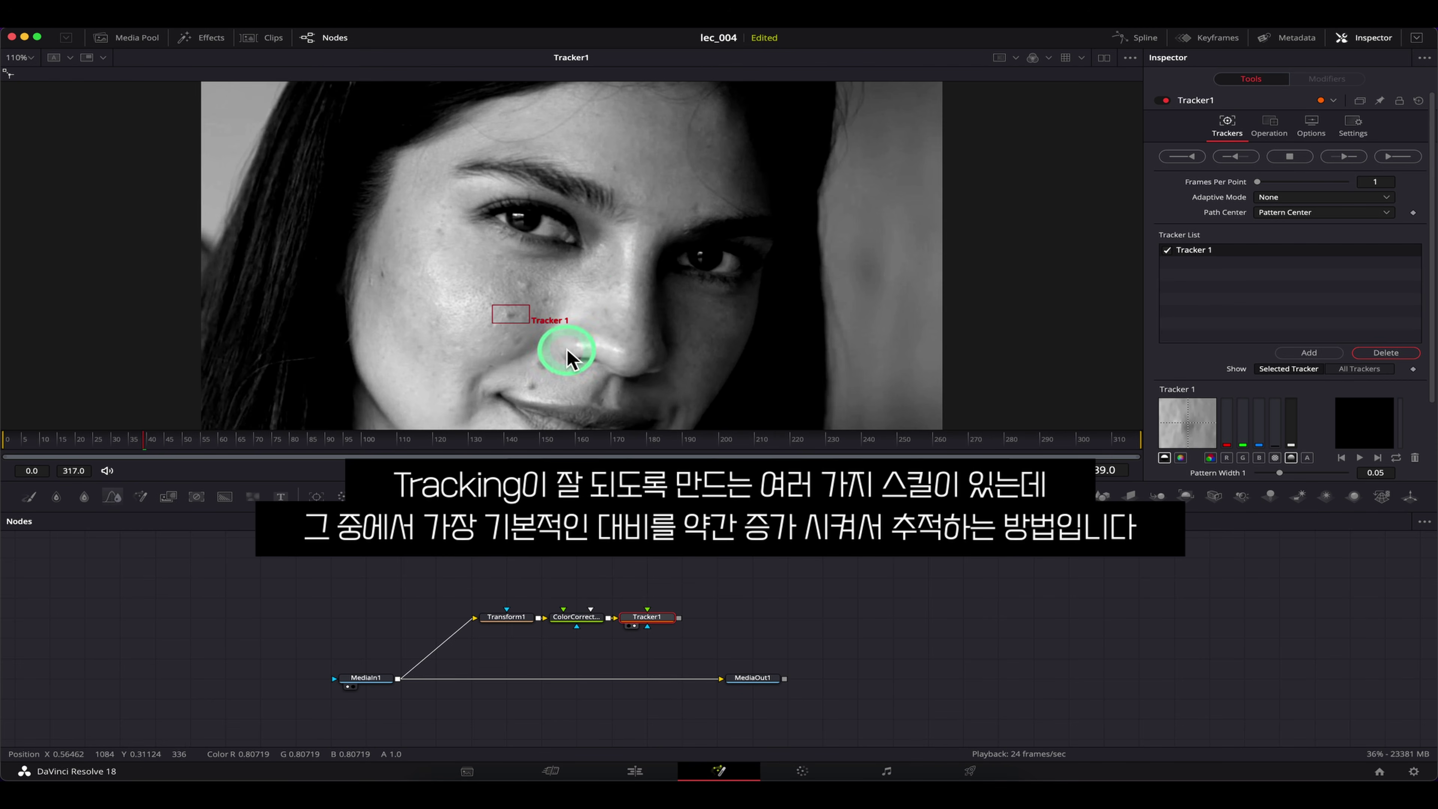
mouse_move(519, 344)
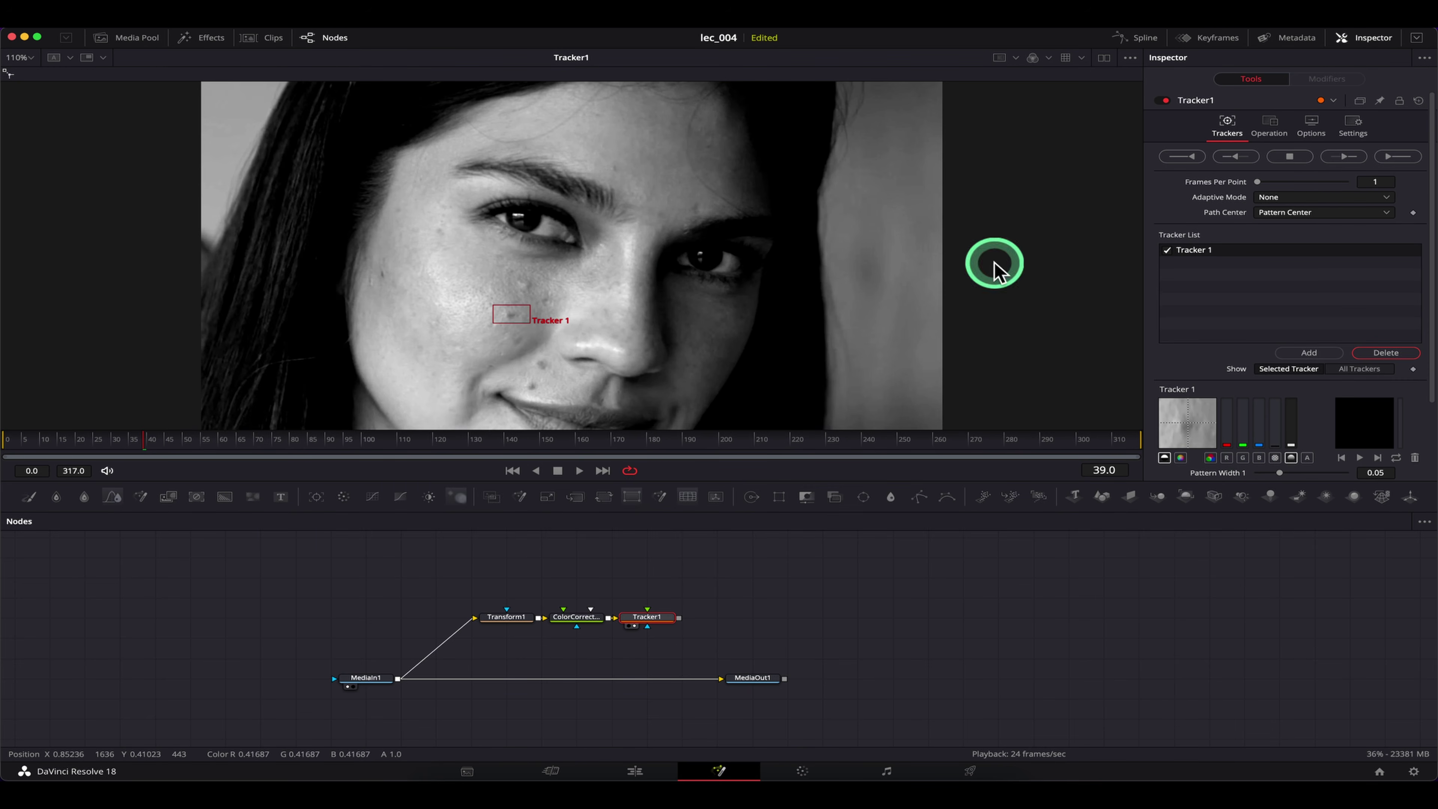
left_click(1238, 157)
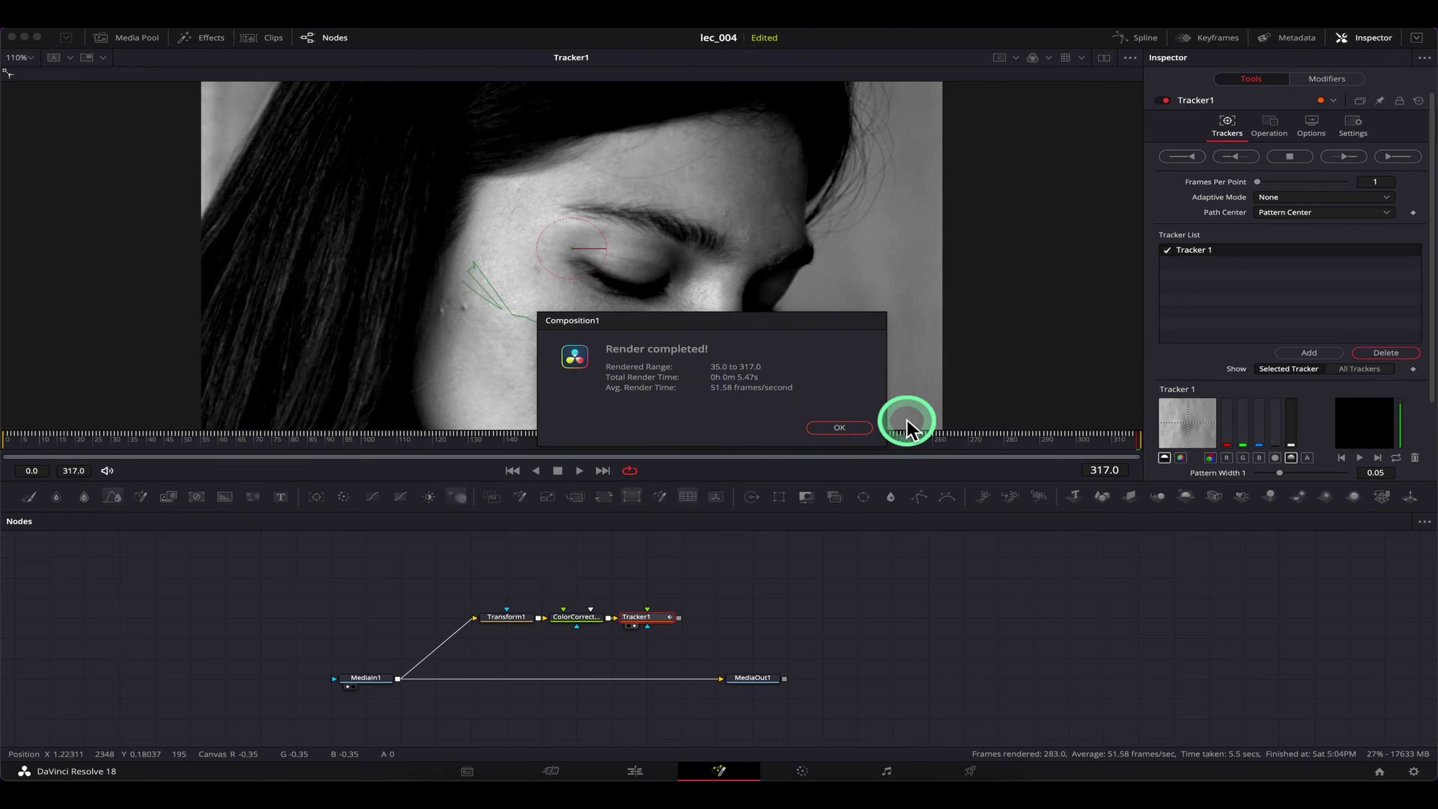
Step: Scrub to frame 102, and move the Transform, Color Corrector and Tracker chain closer to MediaIn1
left_click_drag(298, 443, 371, 445)
left_click(828, 588)
left_click_drag(703, 657, 465, 595)
left_click_drag(658, 620, 587, 620)
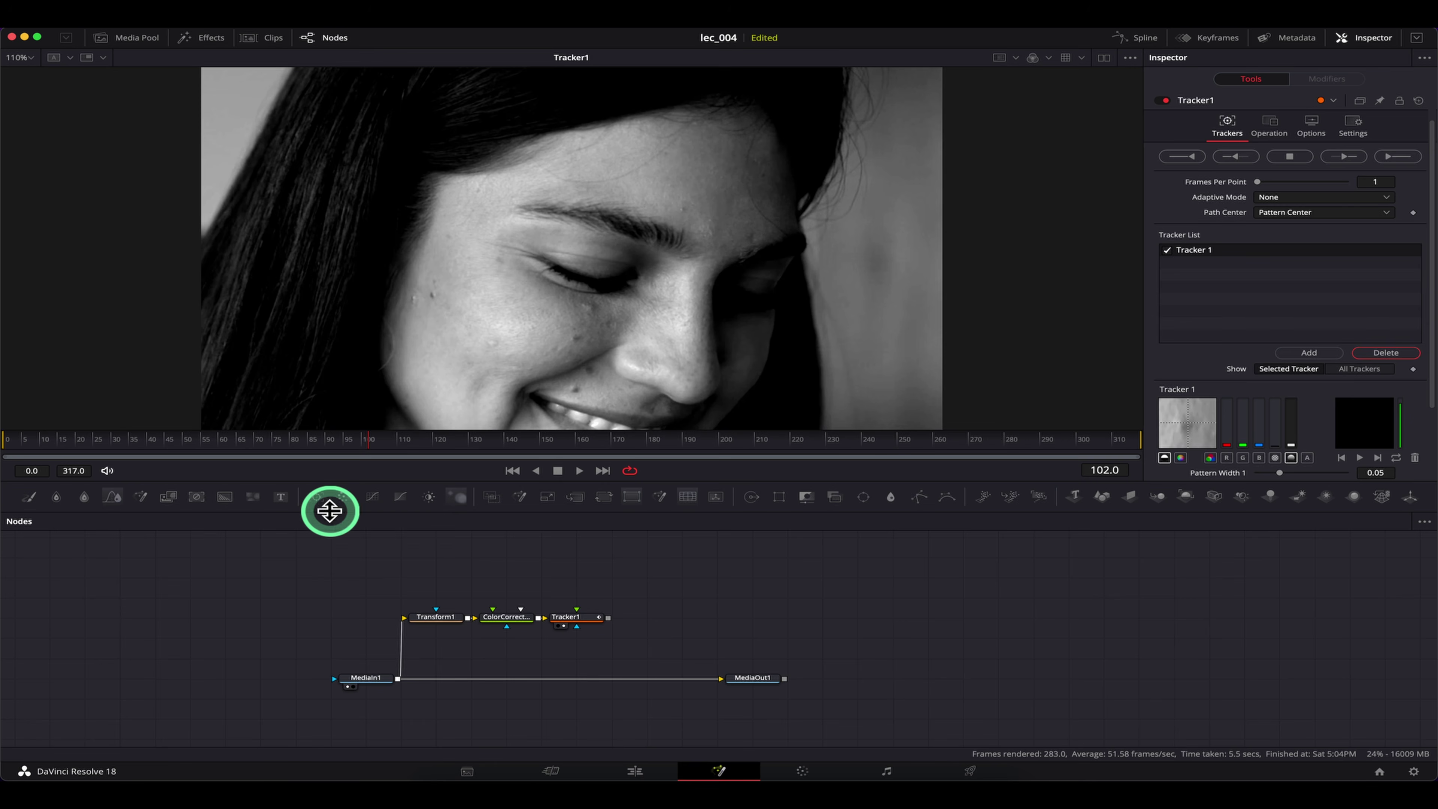
Step: Add a Text node reading "test" and set Tracker1's operation to Match Move
left_click(280, 497)
left_click(1240, 225)
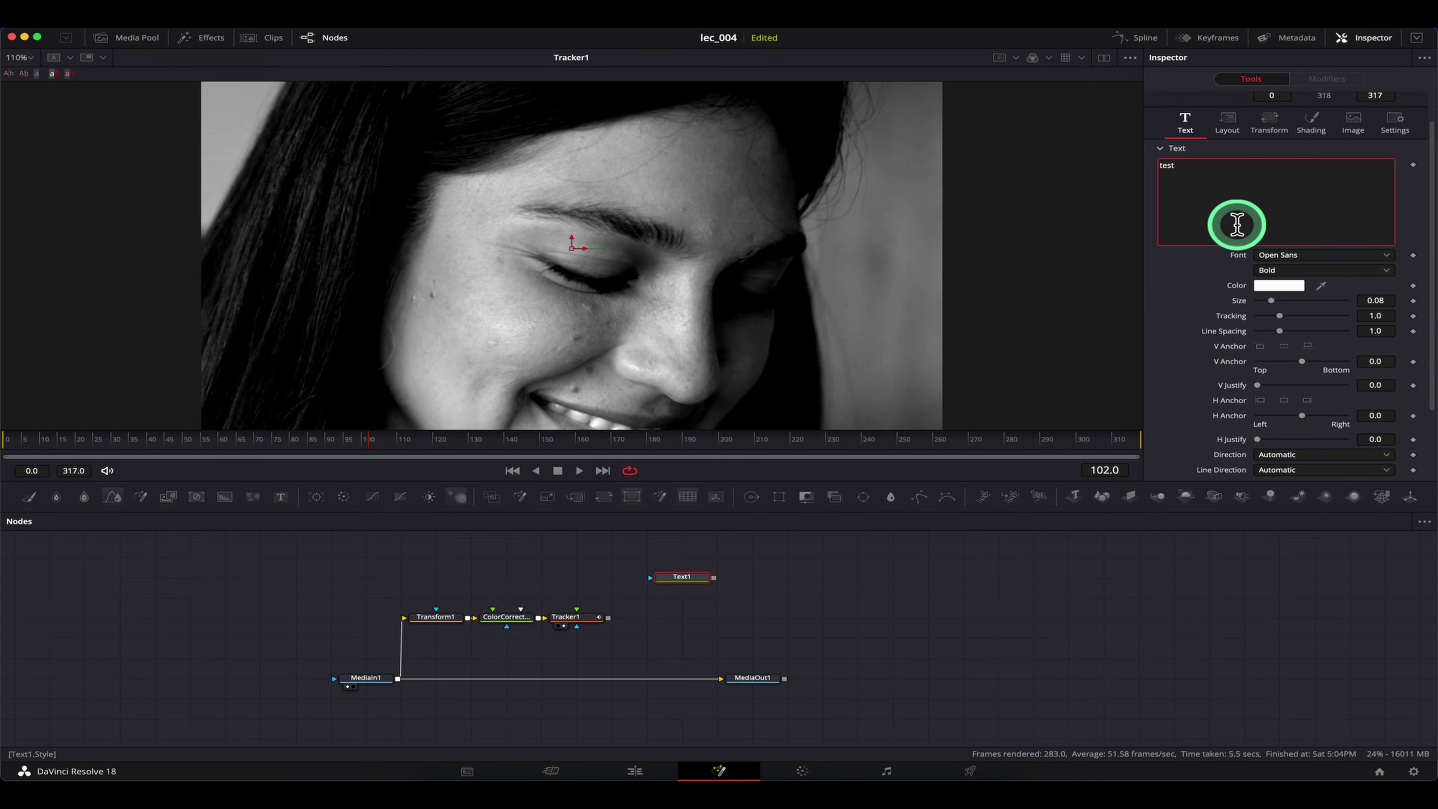
left_click(565, 617)
left_click(1294, 116)
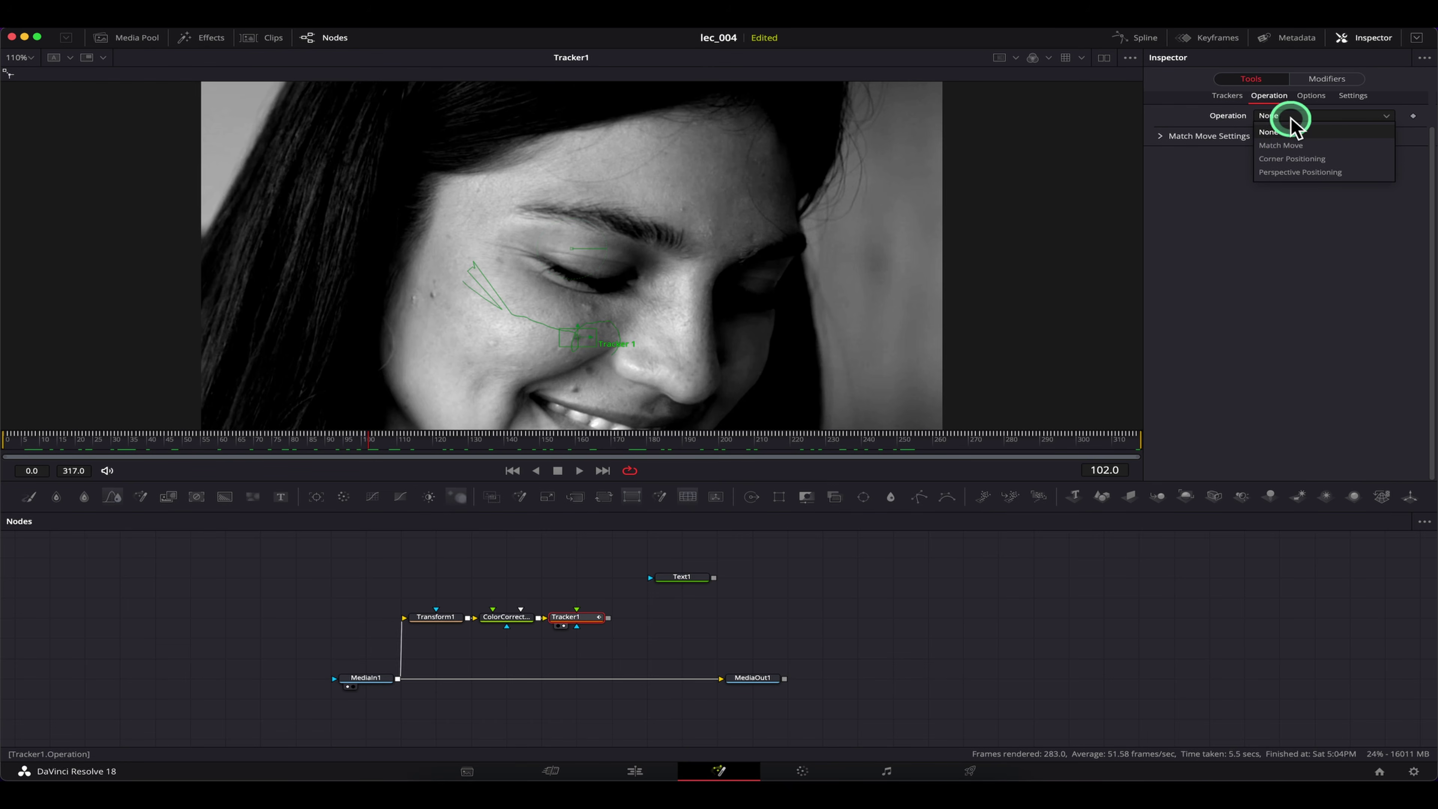
left_click(1285, 145)
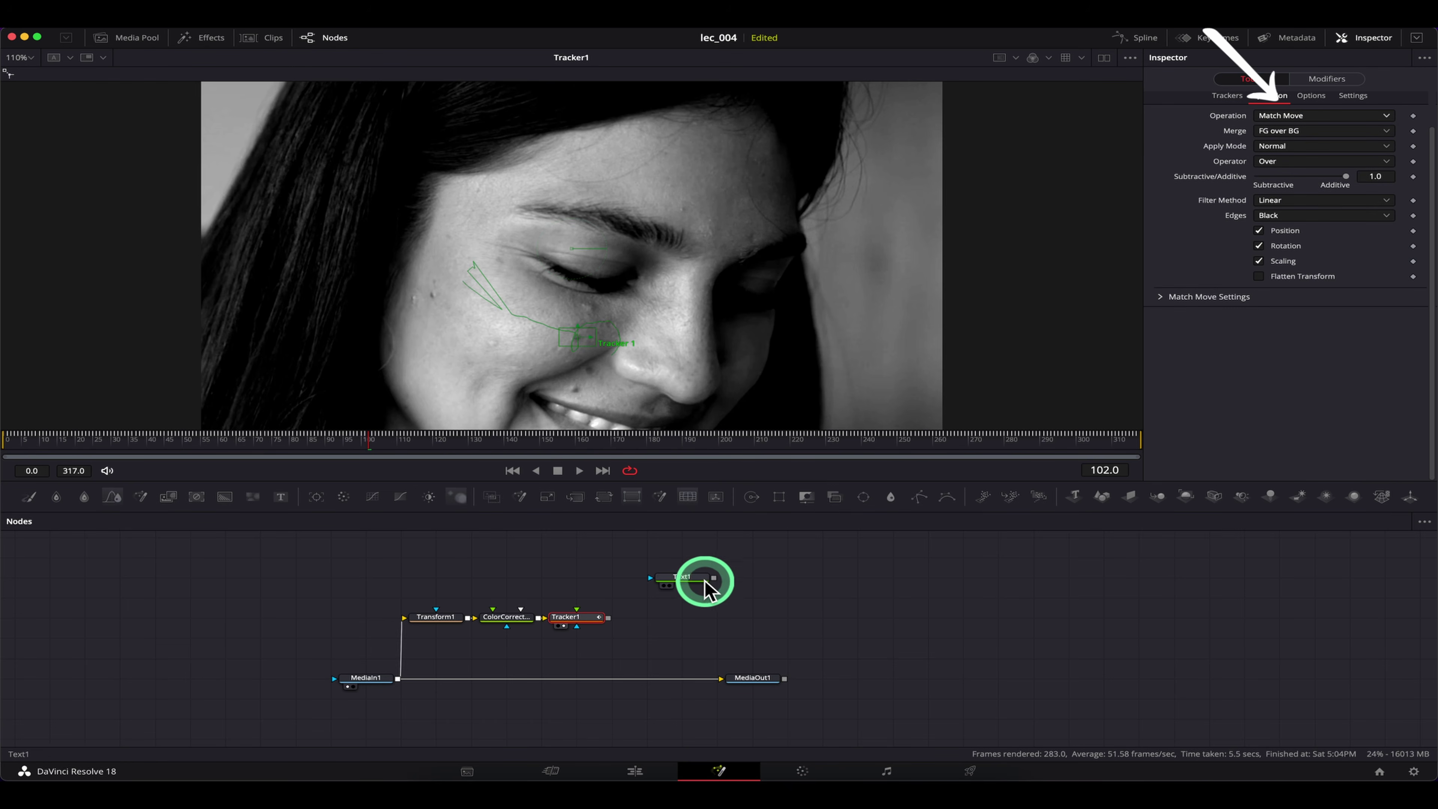
Step: Connect Text1 to Tracker1's foreground input and position the text over the cheek at frame 102
left_click_drag(705, 585, 700, 586)
left_click_drag(581, 614, 582, 617)
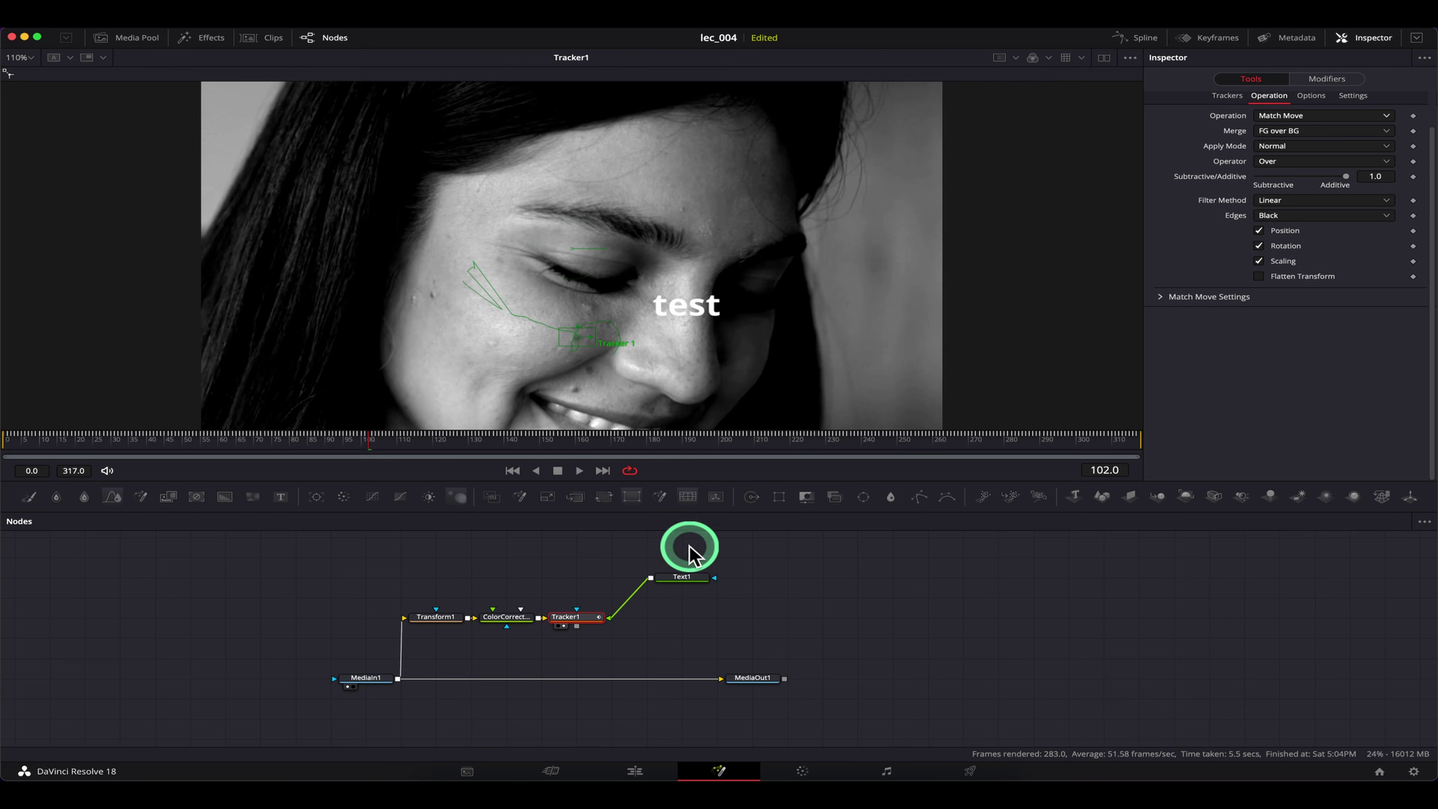
left_click(682, 576)
Step: Play and scrub through the clip to check how the "test" text follows the cheek spot, ending at frame 36
left_click(213, 434)
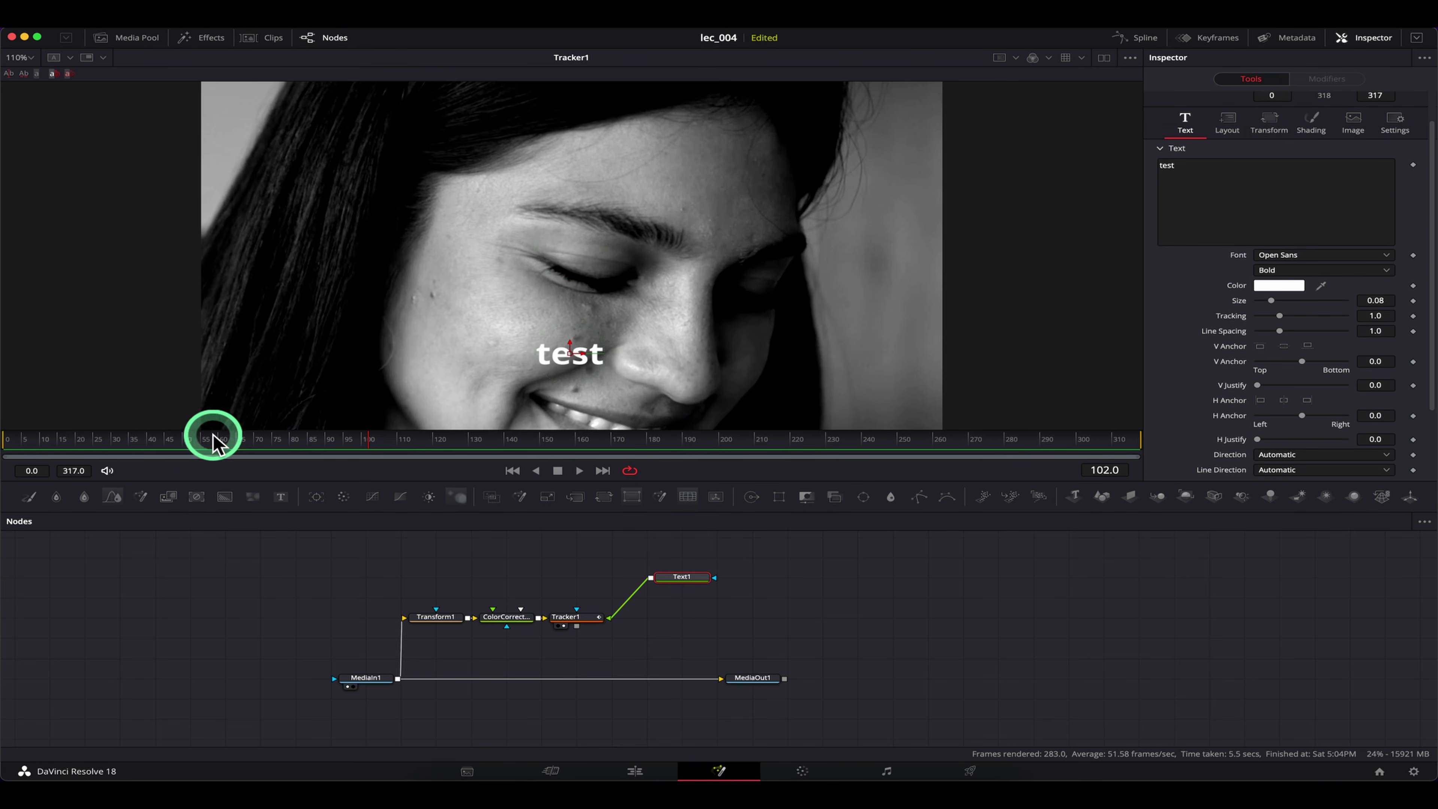
key("space")
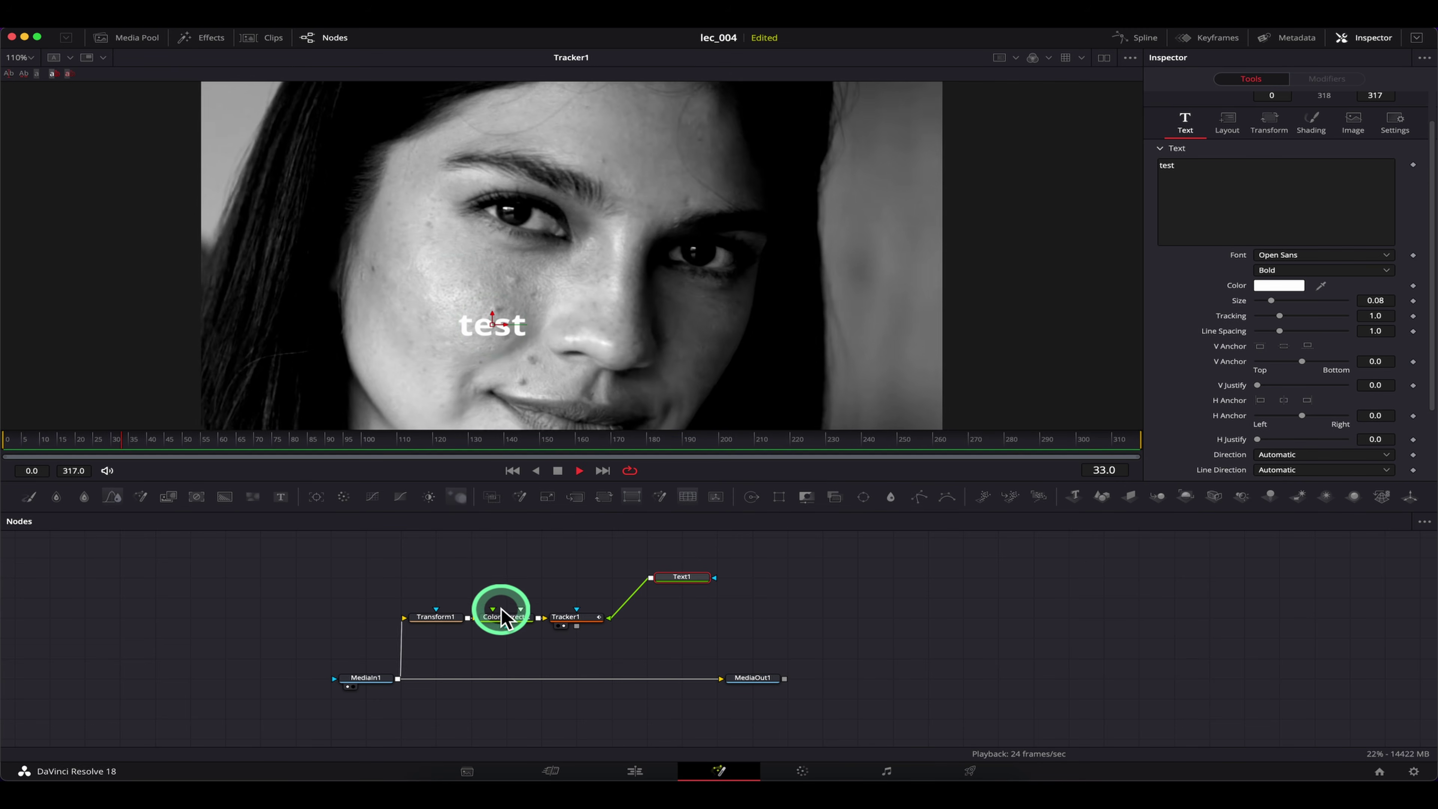
left_click(658, 573)
mouse_move(193, 443)
left_mouse_down()
mouse_move(111, 441)
mouse_move(168, 445)
left_mouse_up()
key("space")
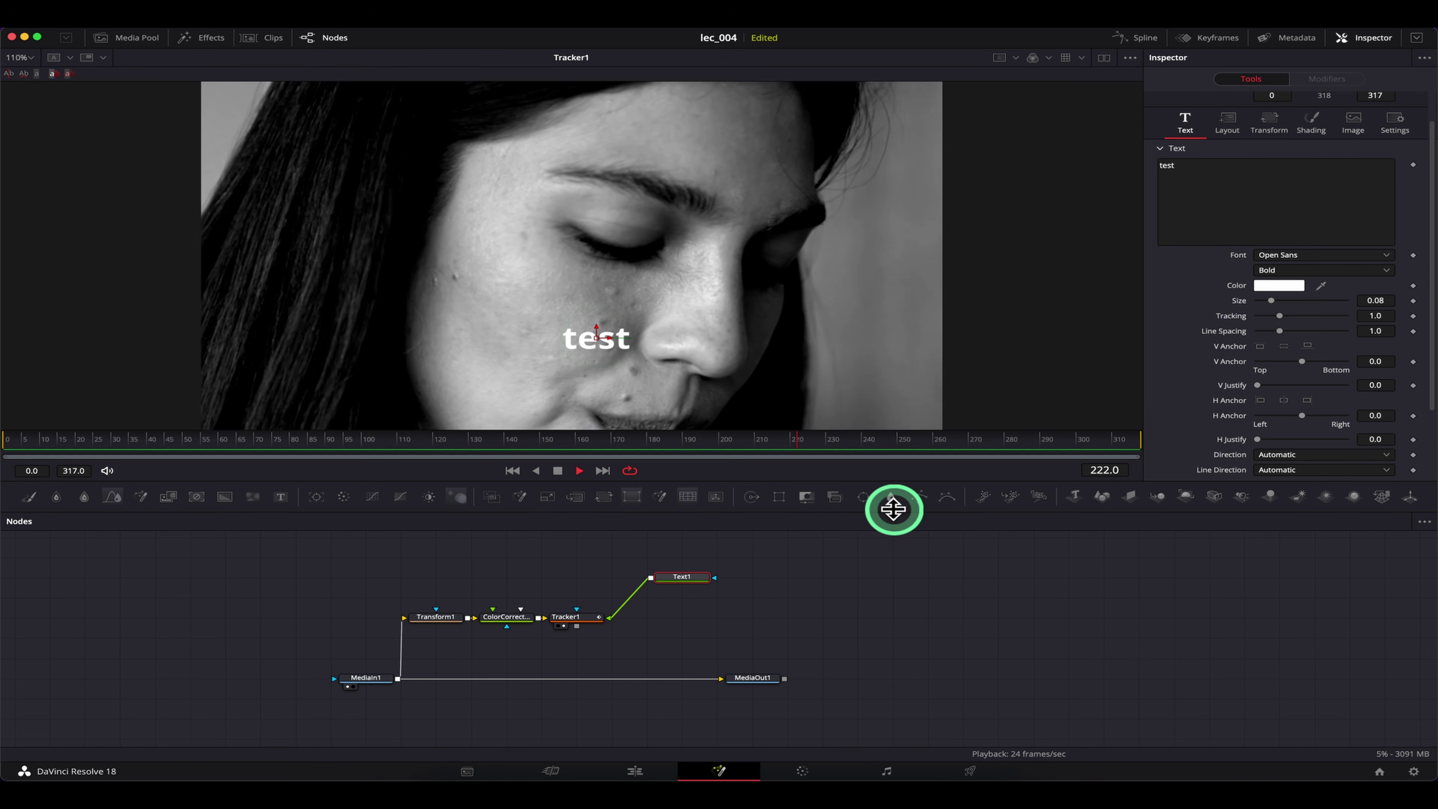
key("space")
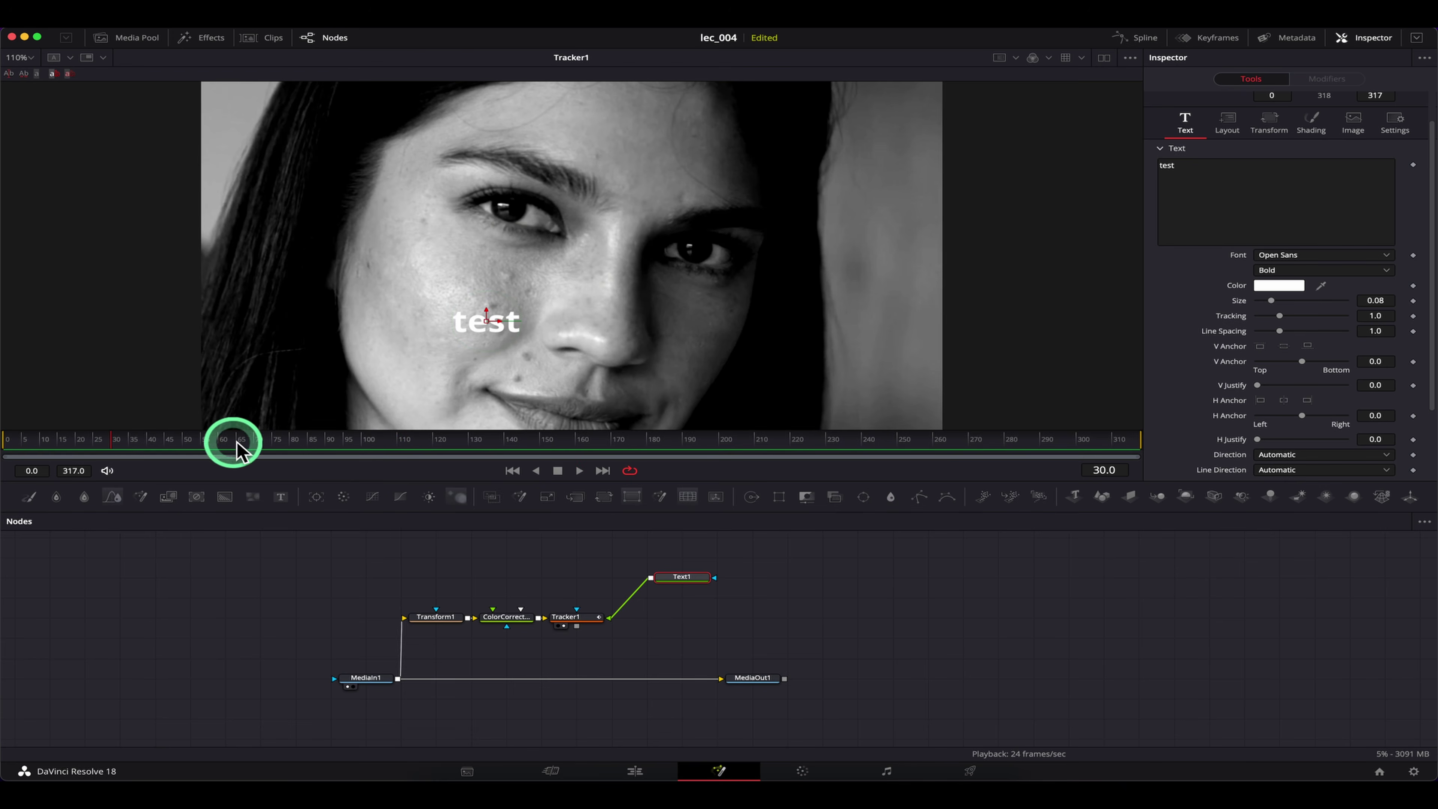
mouse_move(122, 440)
left_mouse_down()
mouse_move(173, 450)
mouse_move(116, 443)
mouse_move(131, 447)
left_mouse_up()
left_click(264, 558)
left_click(384, 614)
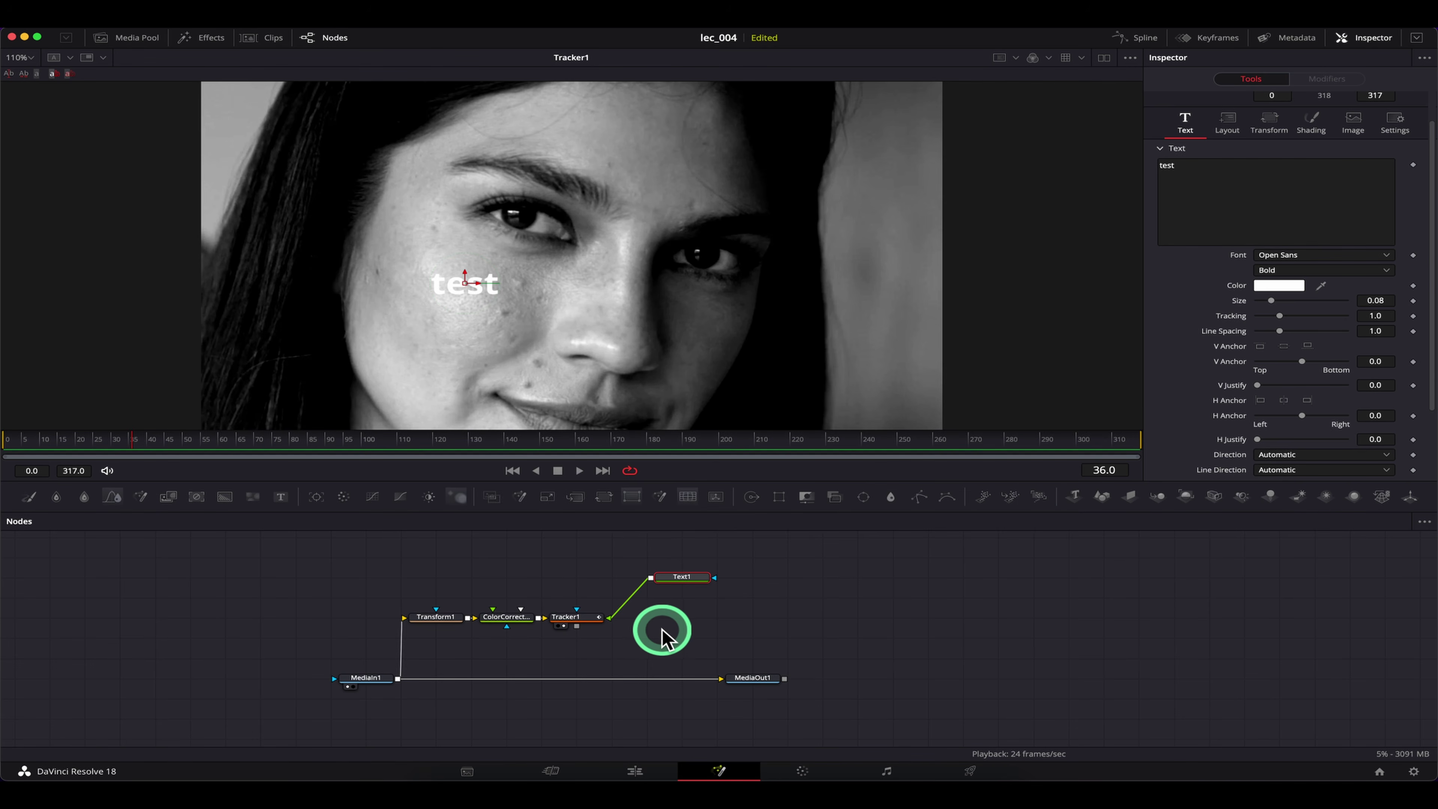
Step: Correct Tracker1 at frame 35 by moving its tracking point back onto the cheek spot
left_click(583, 617)
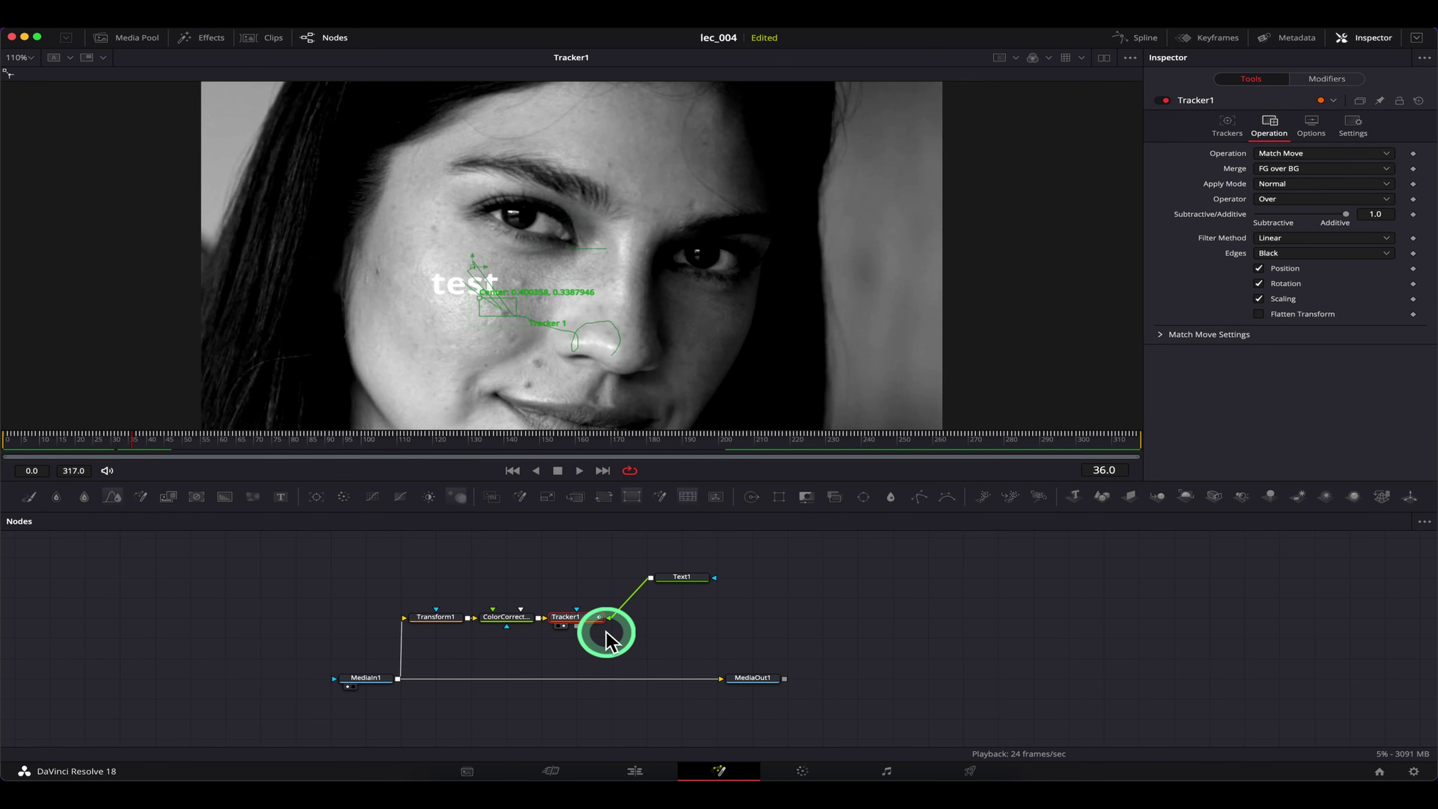
mouse_move(128, 434)
left_mouse_down()
mouse_move(115, 434)
mouse_move(128, 442)
left_mouse_up()
left_click(264, 352)
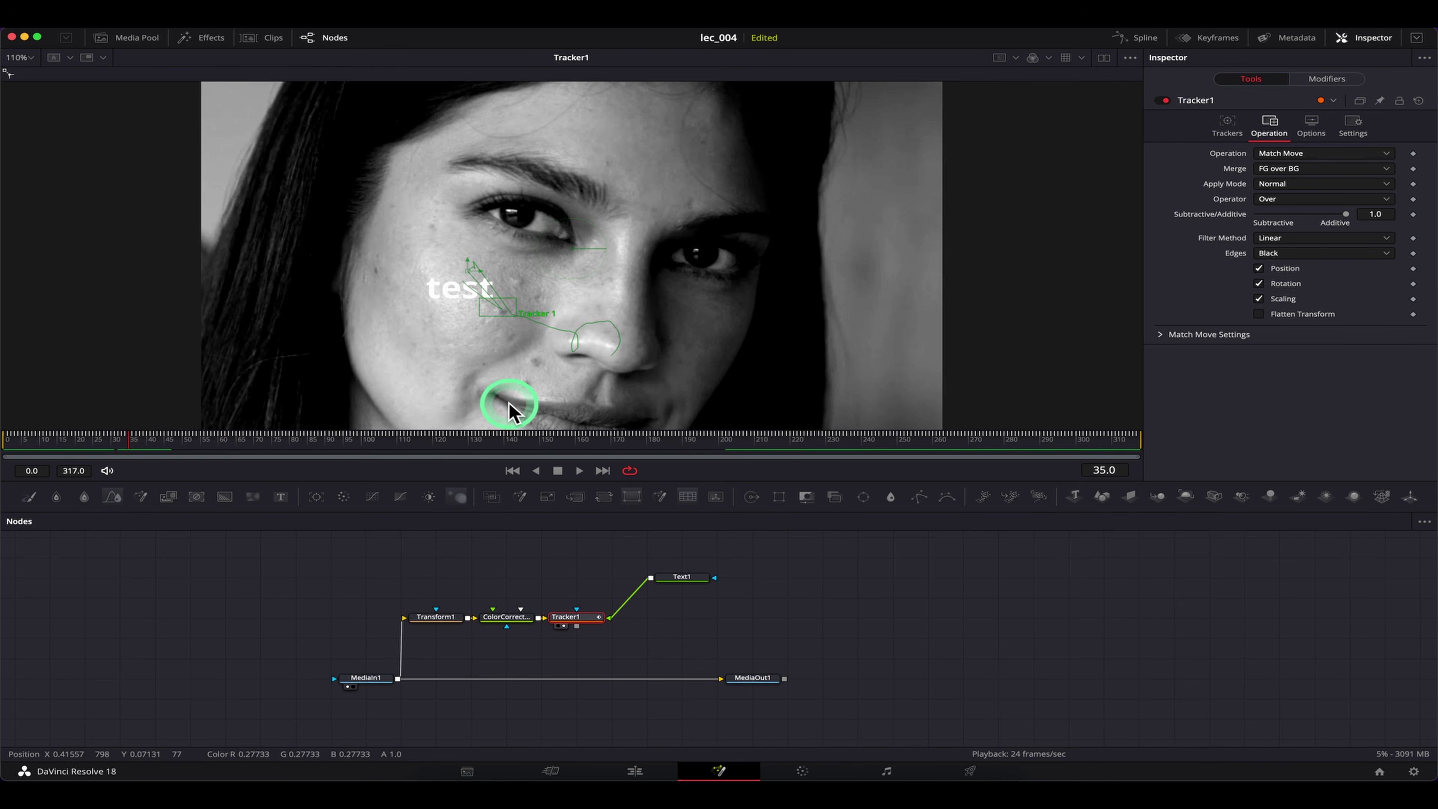
scroll(562, 349, "up", 2)
scroll(522, 347, "up", 1)
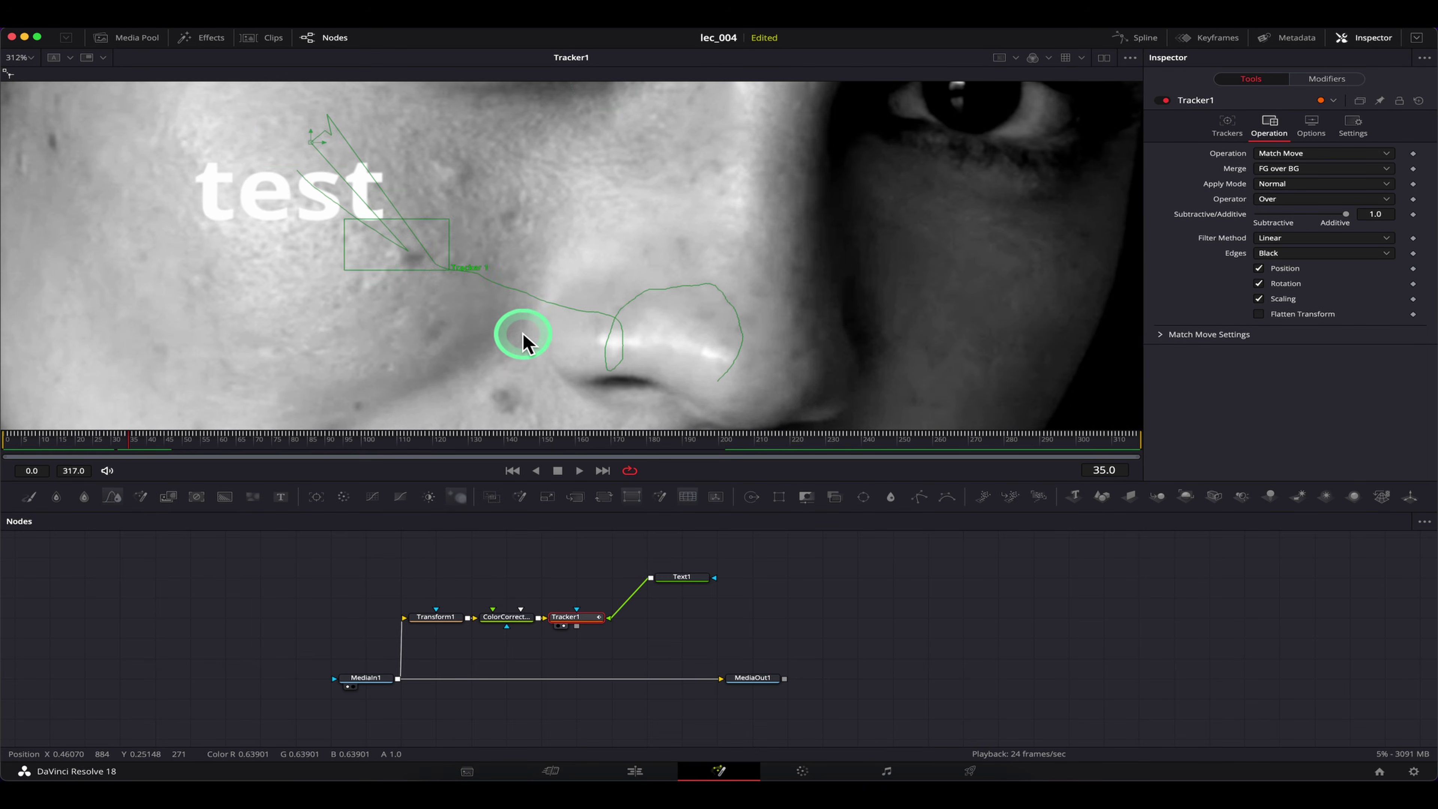
left_click_drag(386, 193, 416, 261)
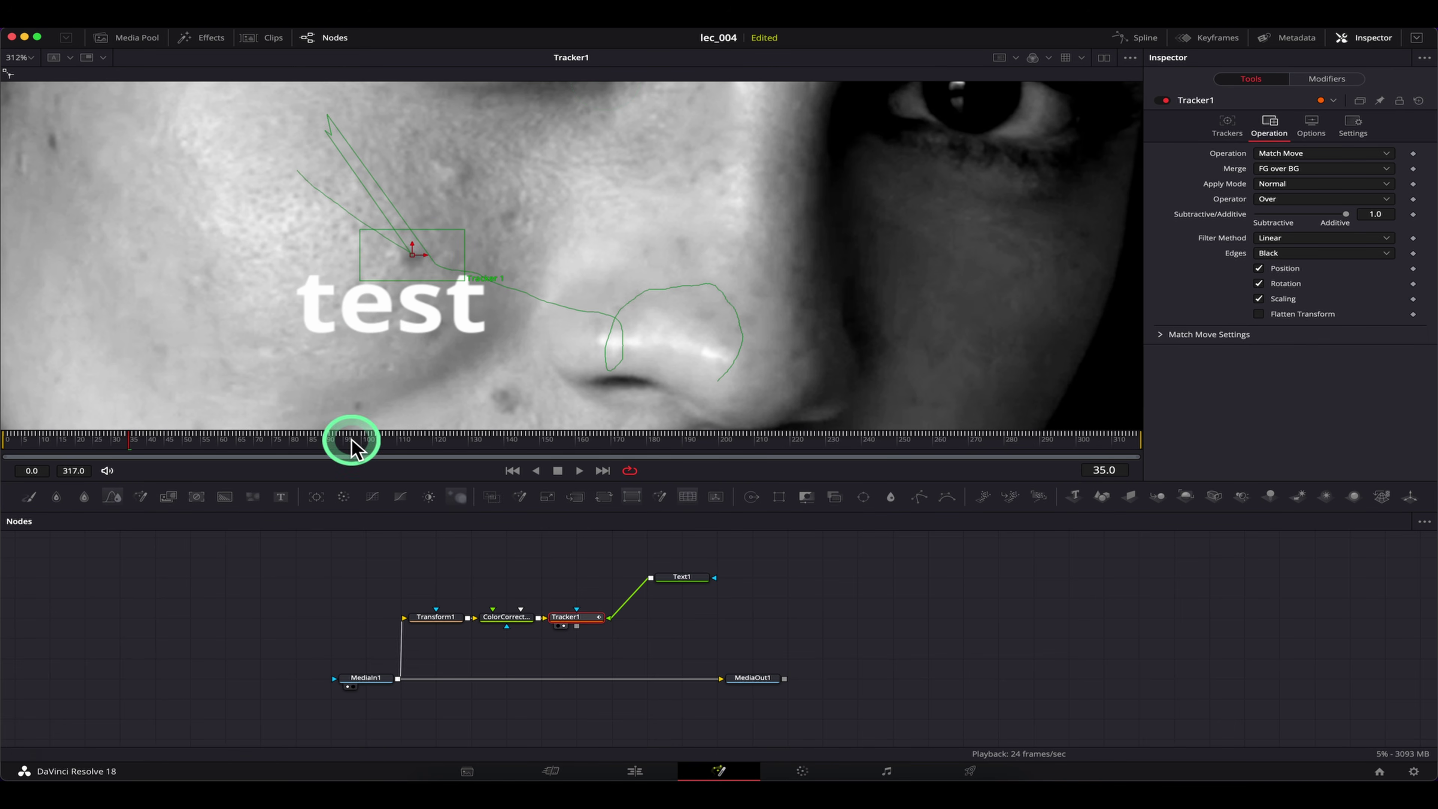
Step: Advance to frame 36 and move Tracker1's tracking point back onto the cheek spot
key("Right")
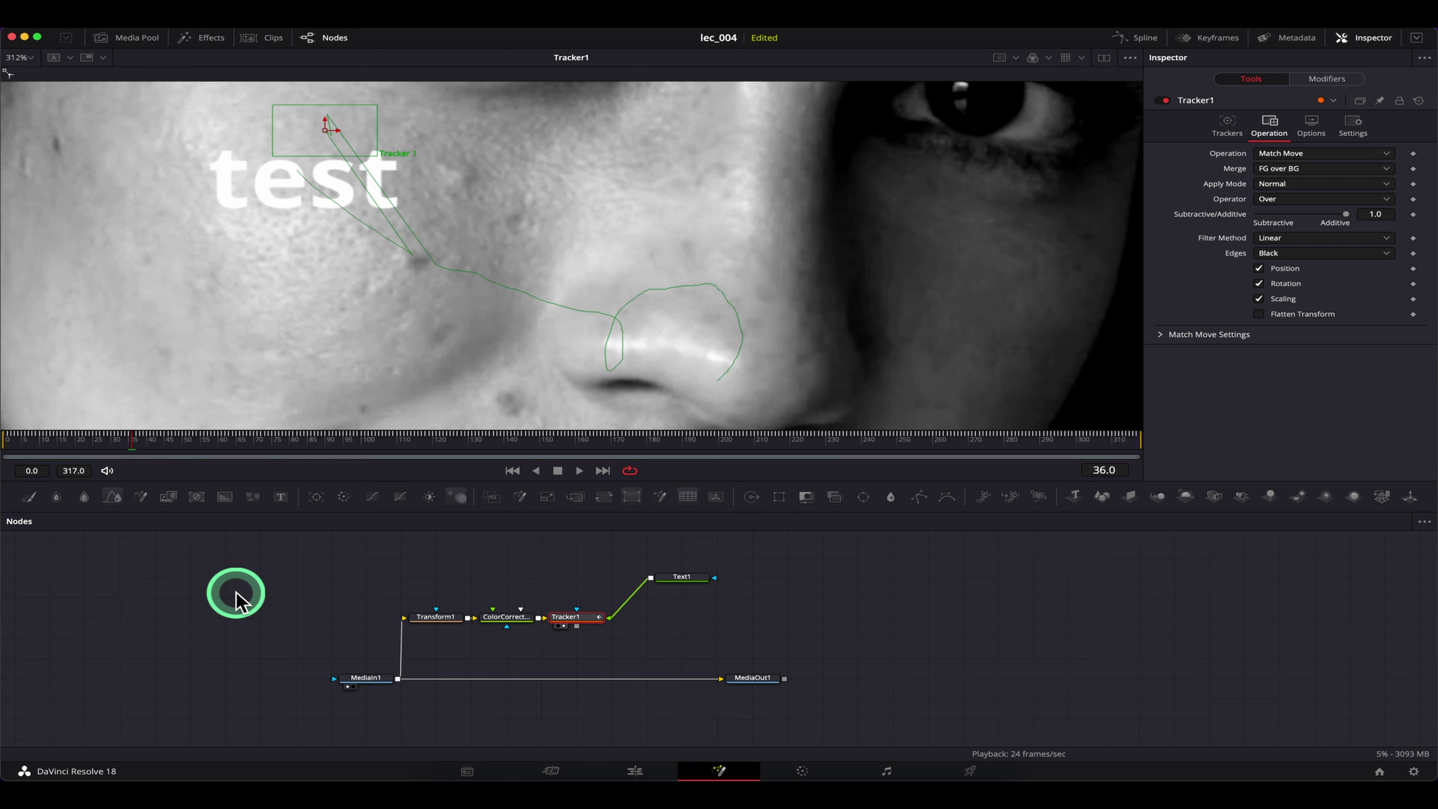
left_click_drag(340, 132, 416, 262)
left_click(264, 510)
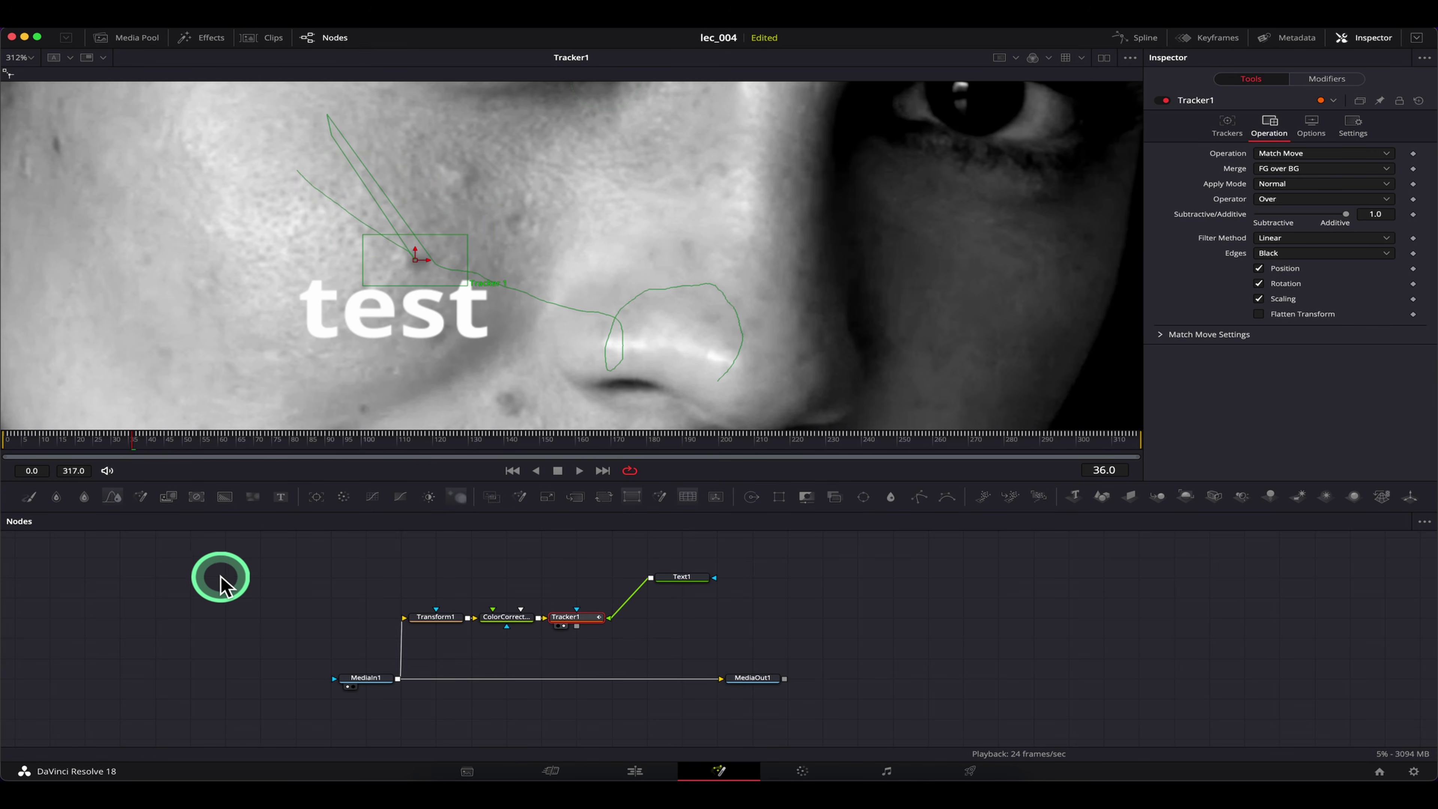
Step: Correct Tracker1 at frames 37 and 38 by moving its tracking point back onto the cheek spot
key("Right")
left_click_drag(337, 139, 420, 260)
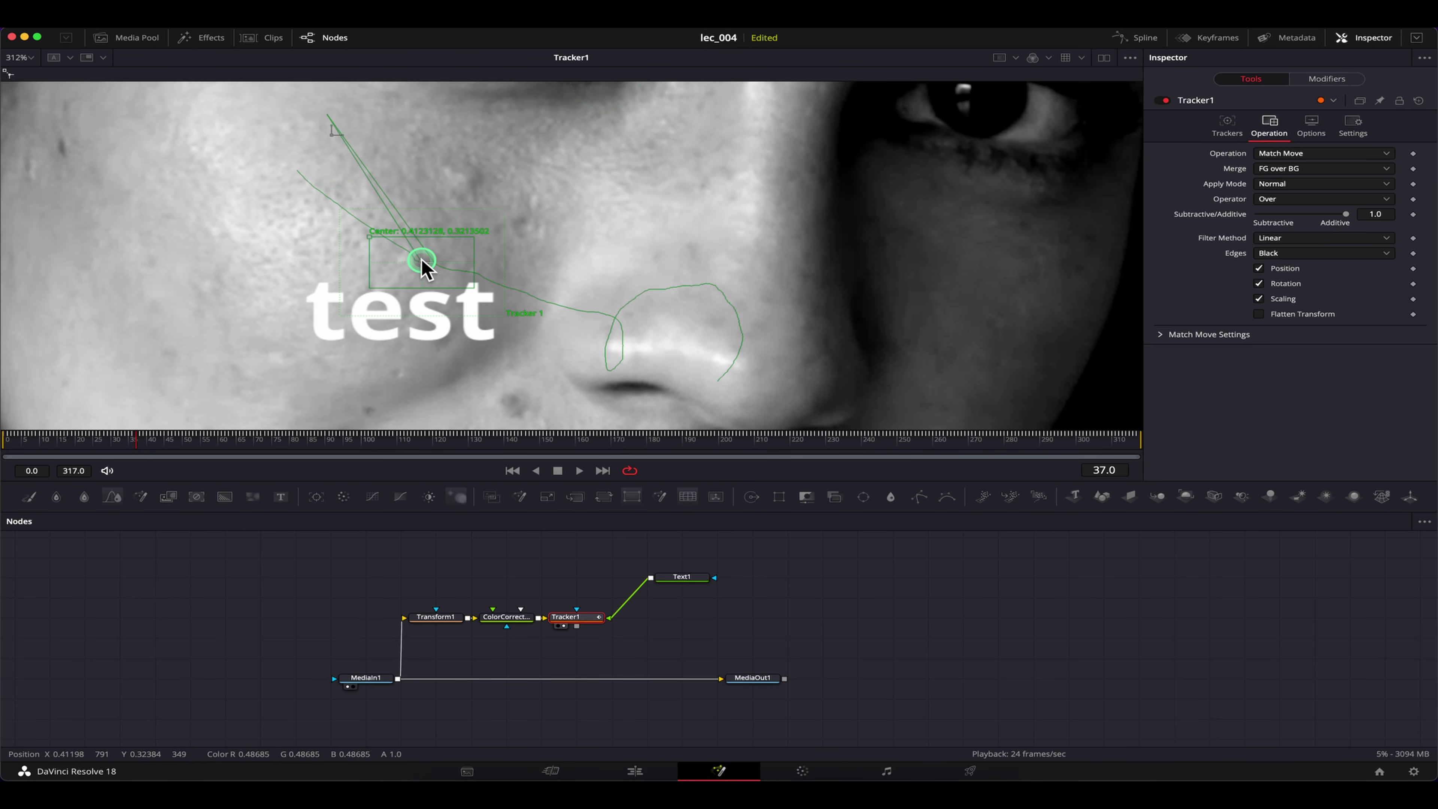
left_click(252, 626)
key("Right")
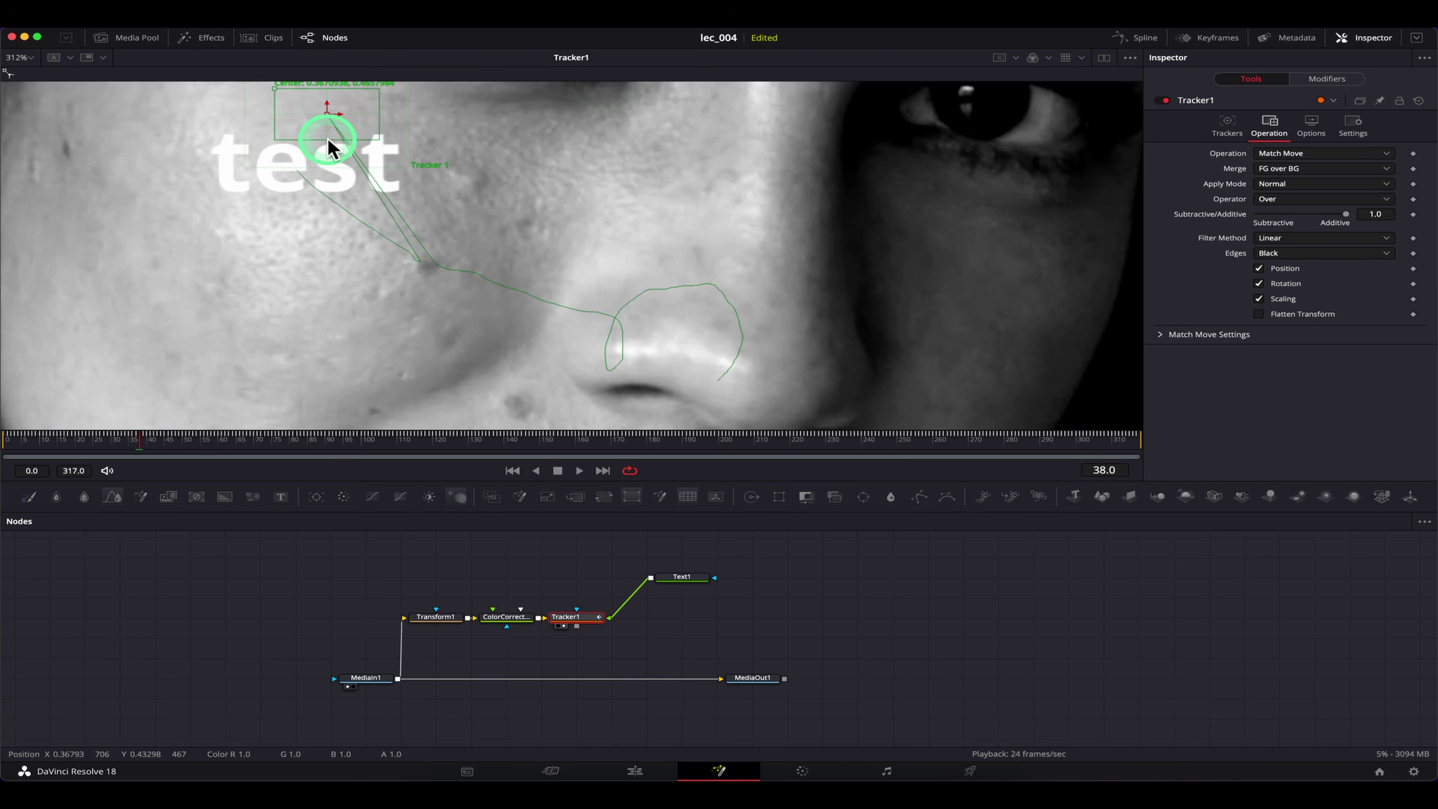
left_click_drag(331, 128, 425, 264)
Step: Play the clip from frame 0 to check how the "test" text follows the cheek spot
scroll(518, 308, "down", 6)
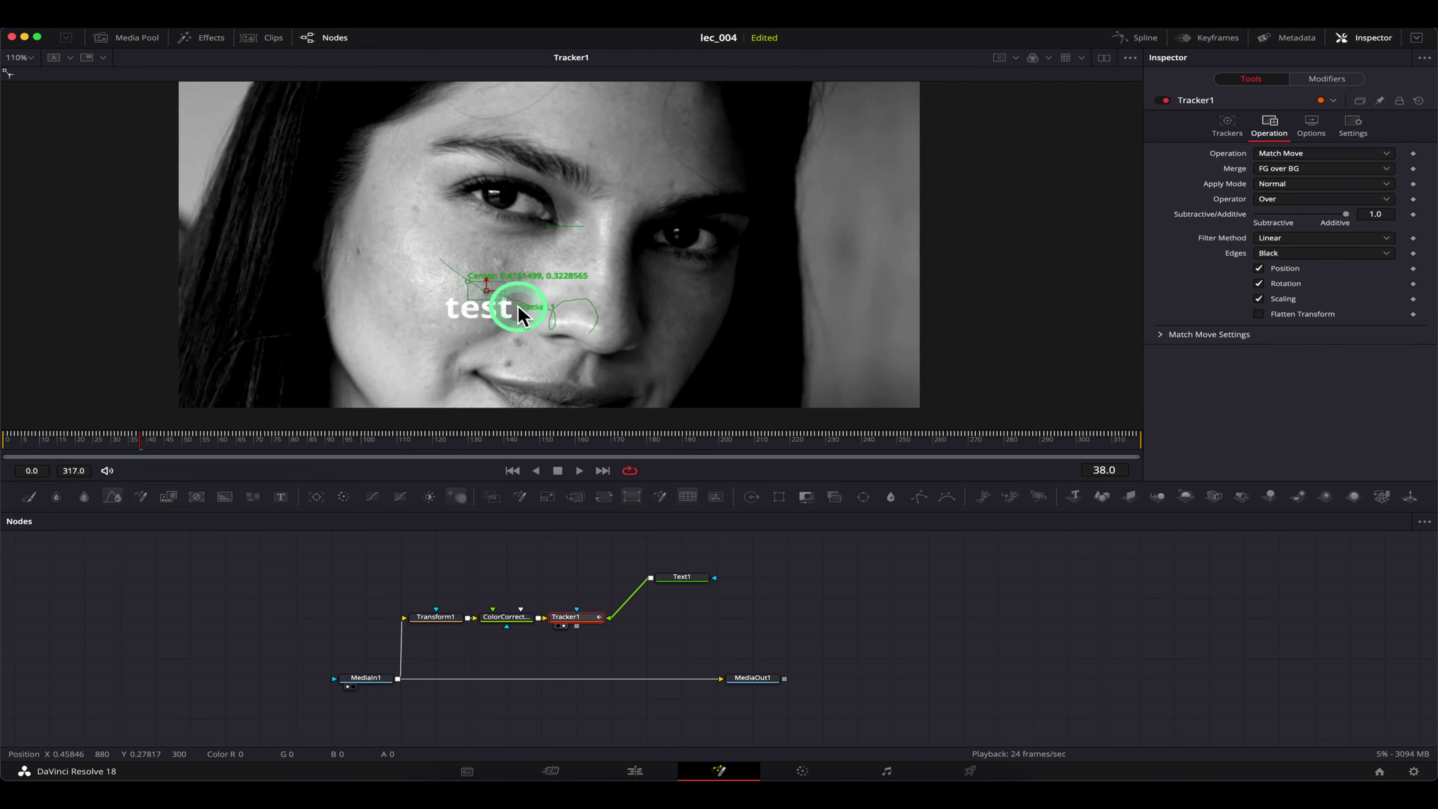
scroll(523, 312, "up", 1)
left_click_drag(52, 444, 5, 447)
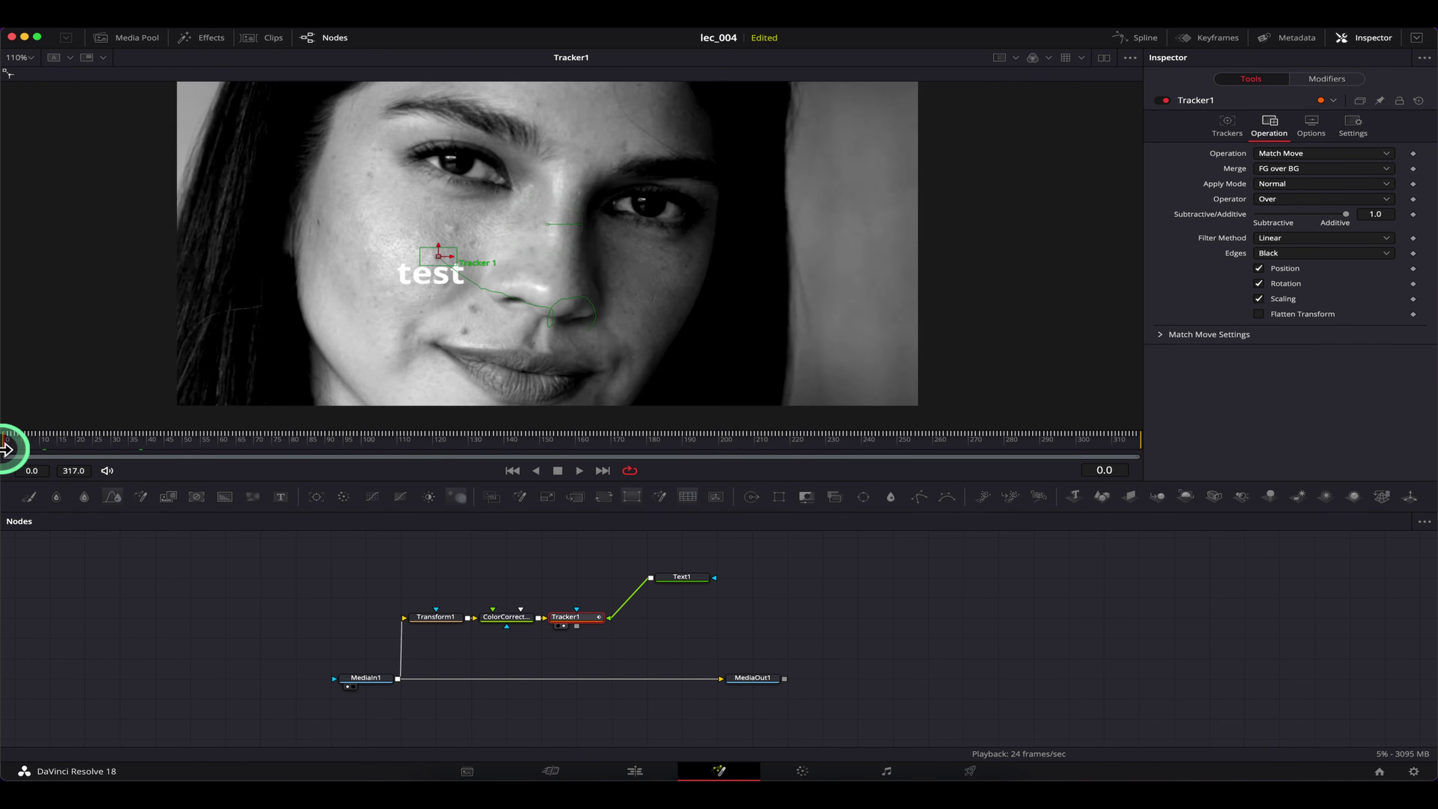
key("space")
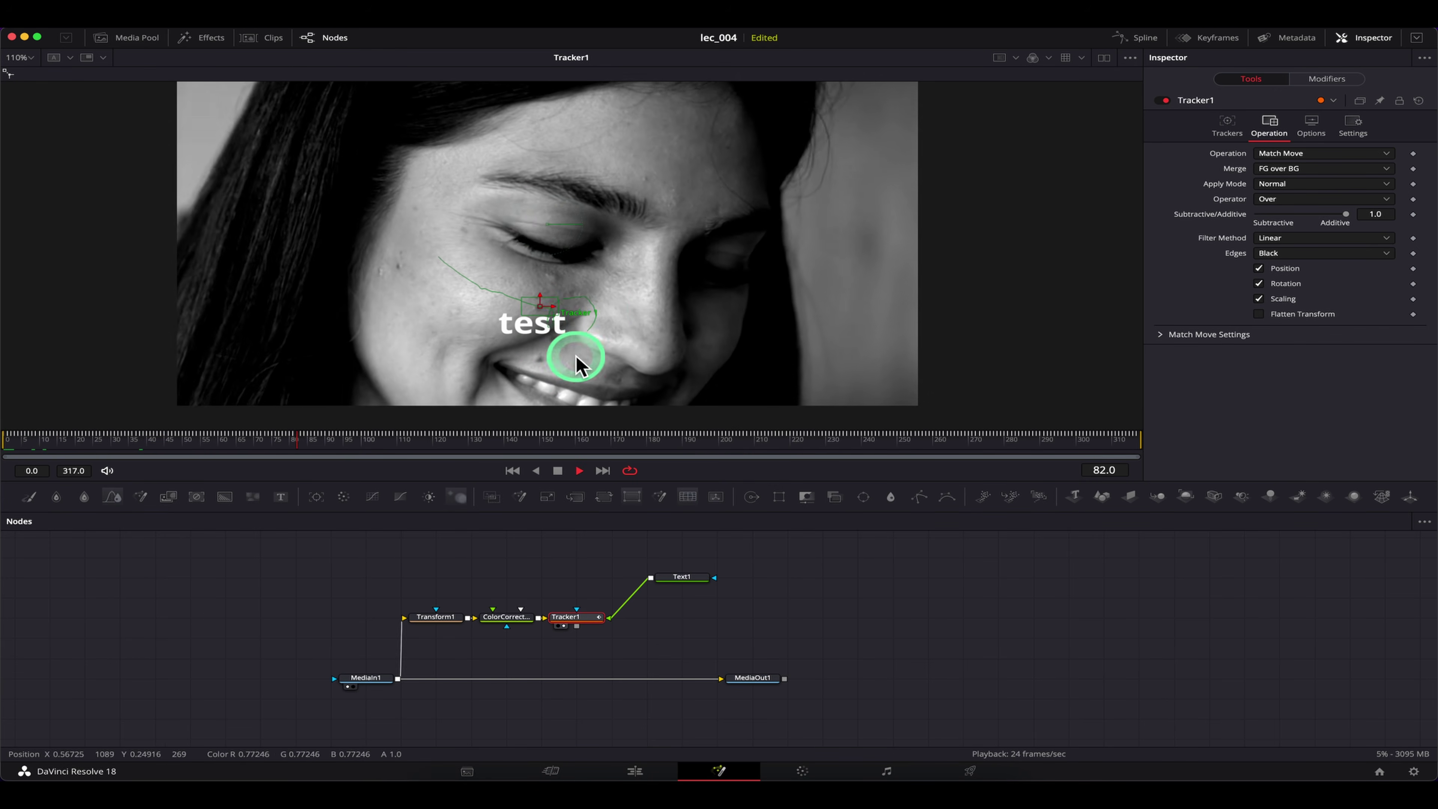
key("space")
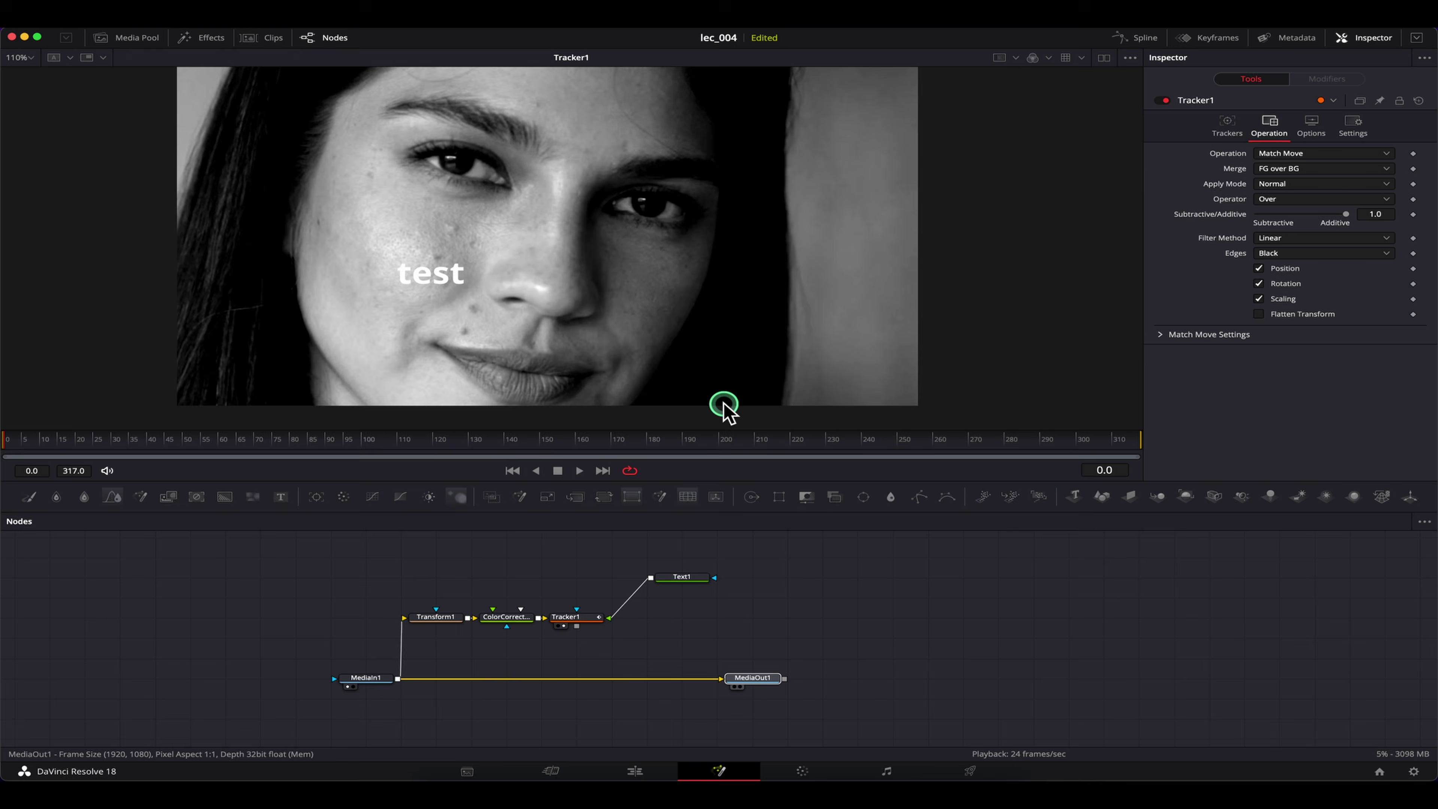
Step: Show MediaOut1 in the viewer and insert a Patch Replacer node between MediaIn1 and MediaOut1
left_click_drag(724, 405, 674, 309)
left_click(616, 664)
key("shift+space")
type("p")
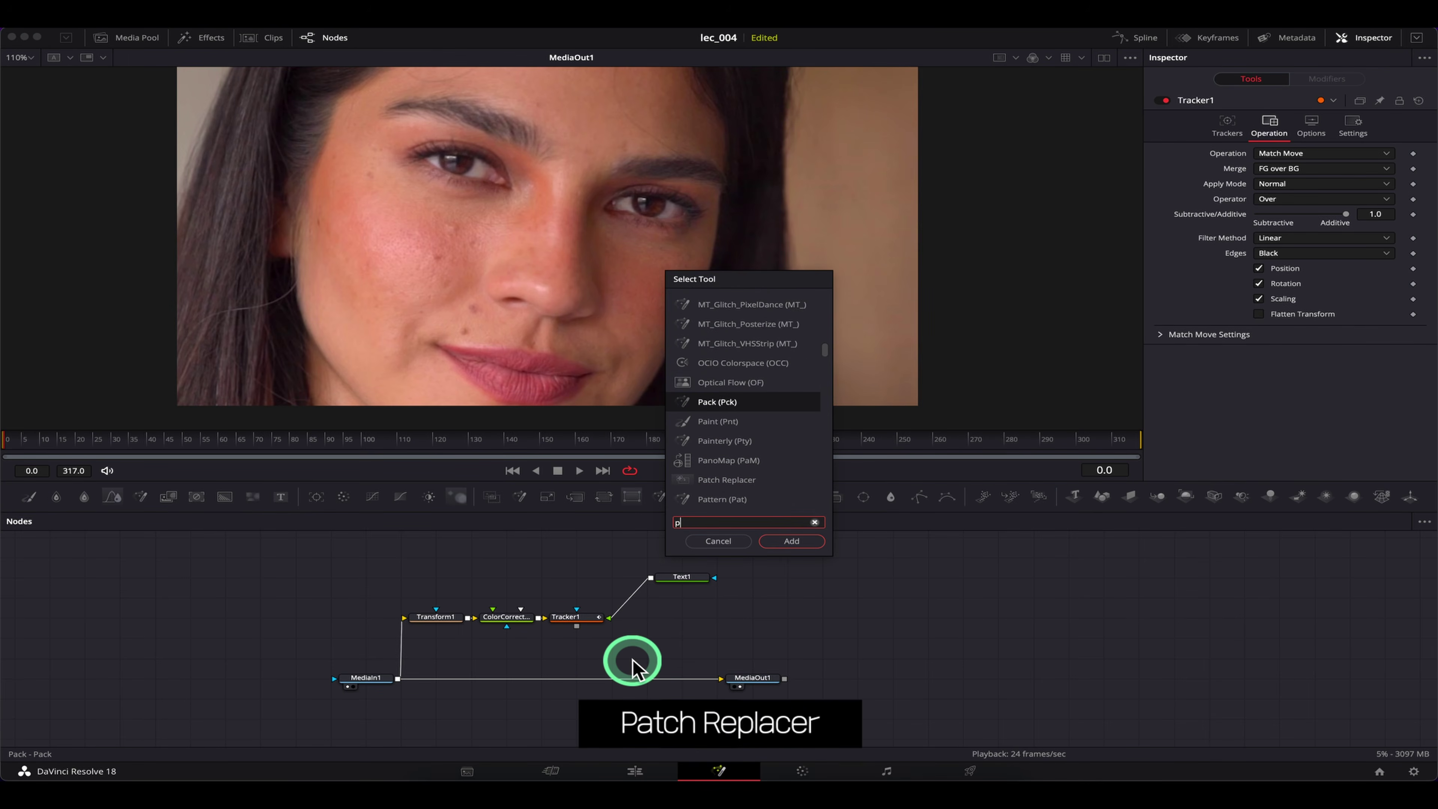
type("at")
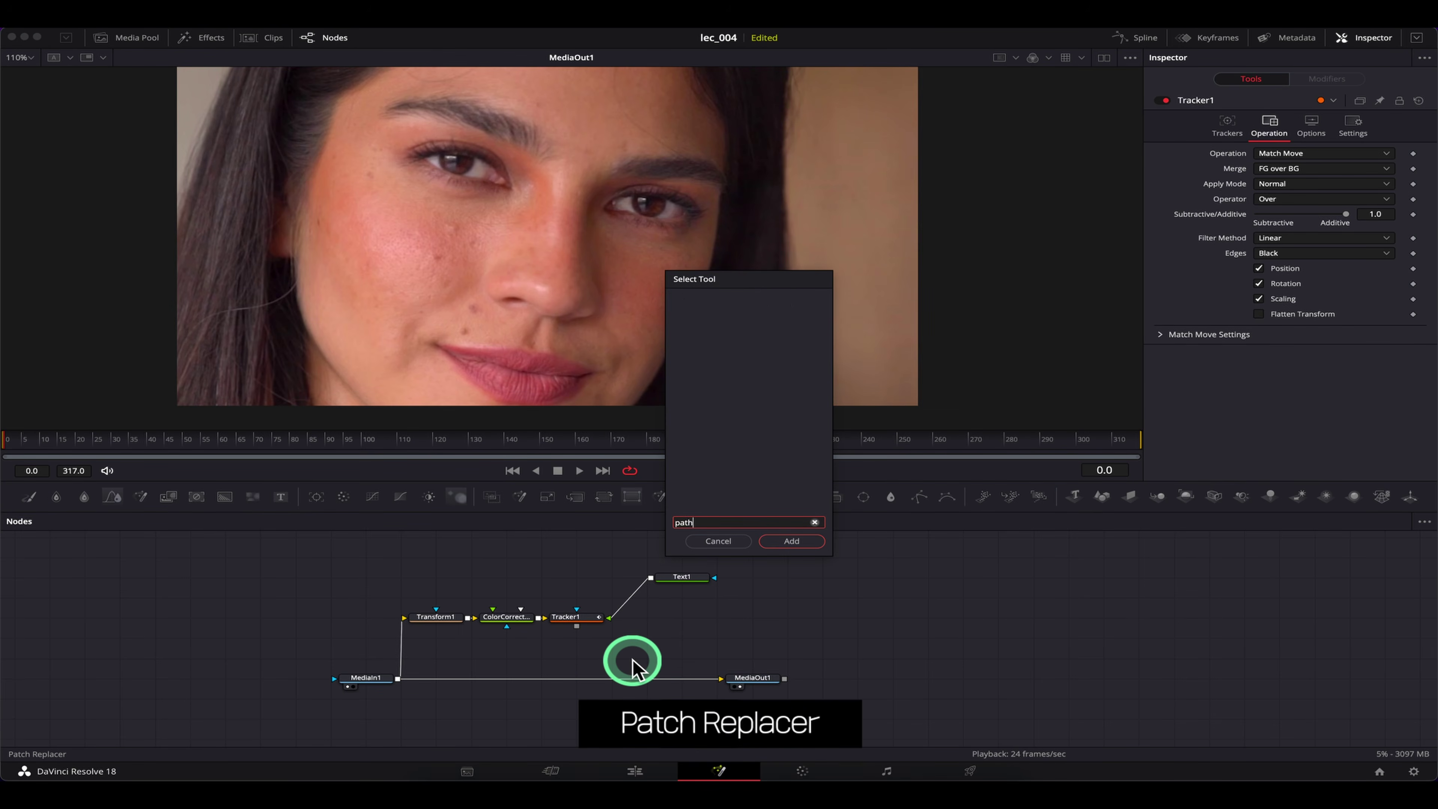
key("Return")
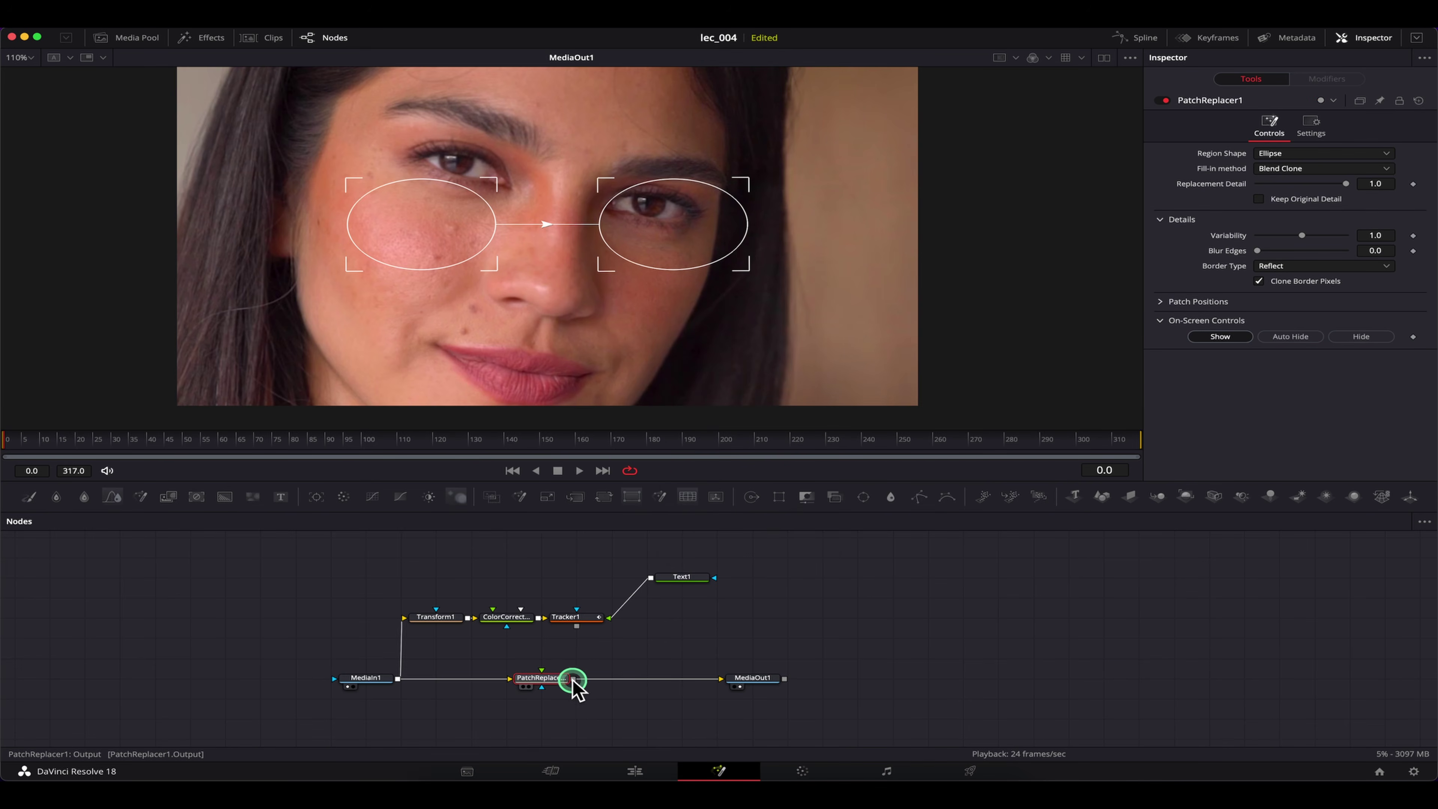
left_click_drag(559, 678, 536, 690)
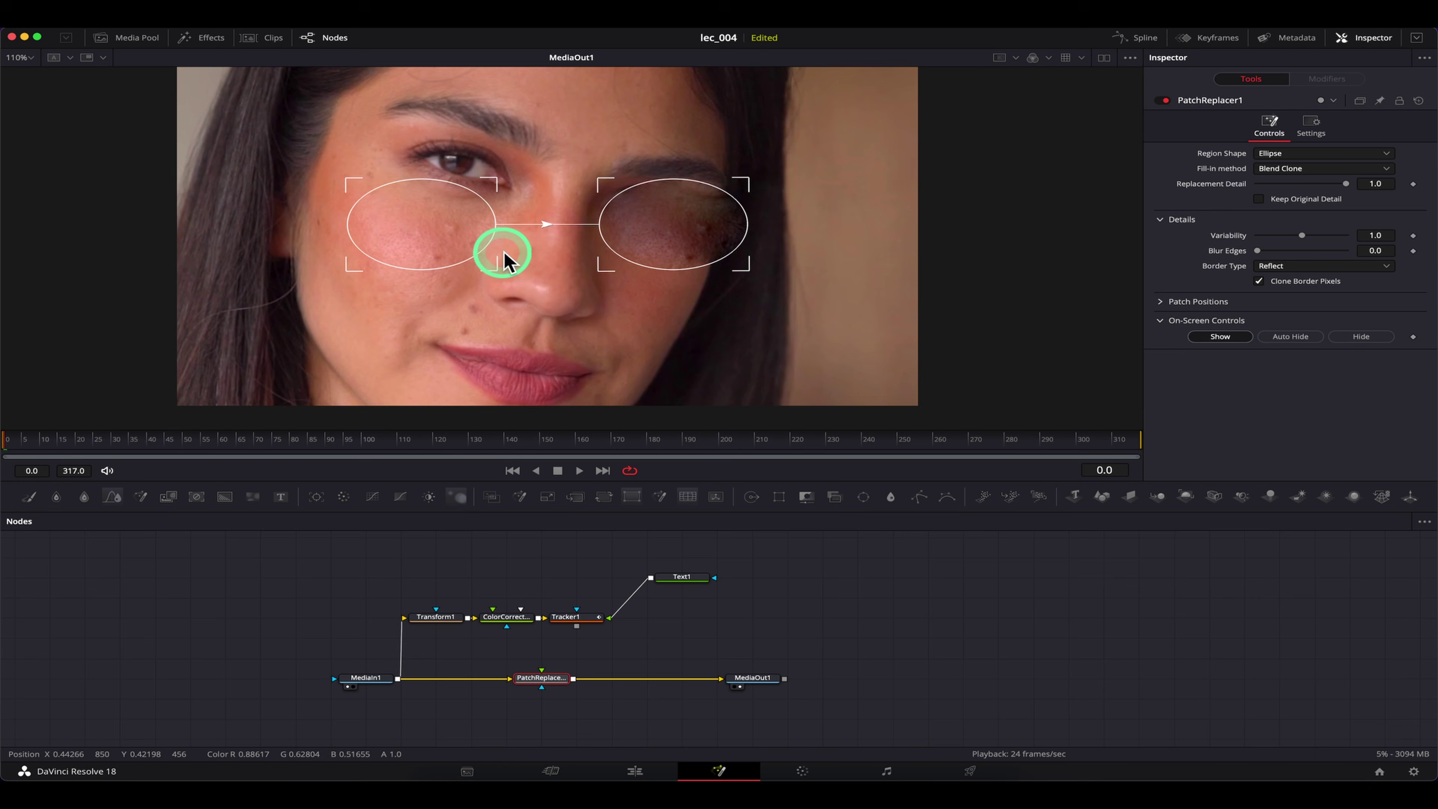
Step: Shrink PatchReplacer1's ellipses, place the target over the cheek spot and the source on clear skin beside it, and select MediaOut1 to view the result
left_click_drag(491, 263, 388, 213)
left_click_drag(659, 226, 444, 255)
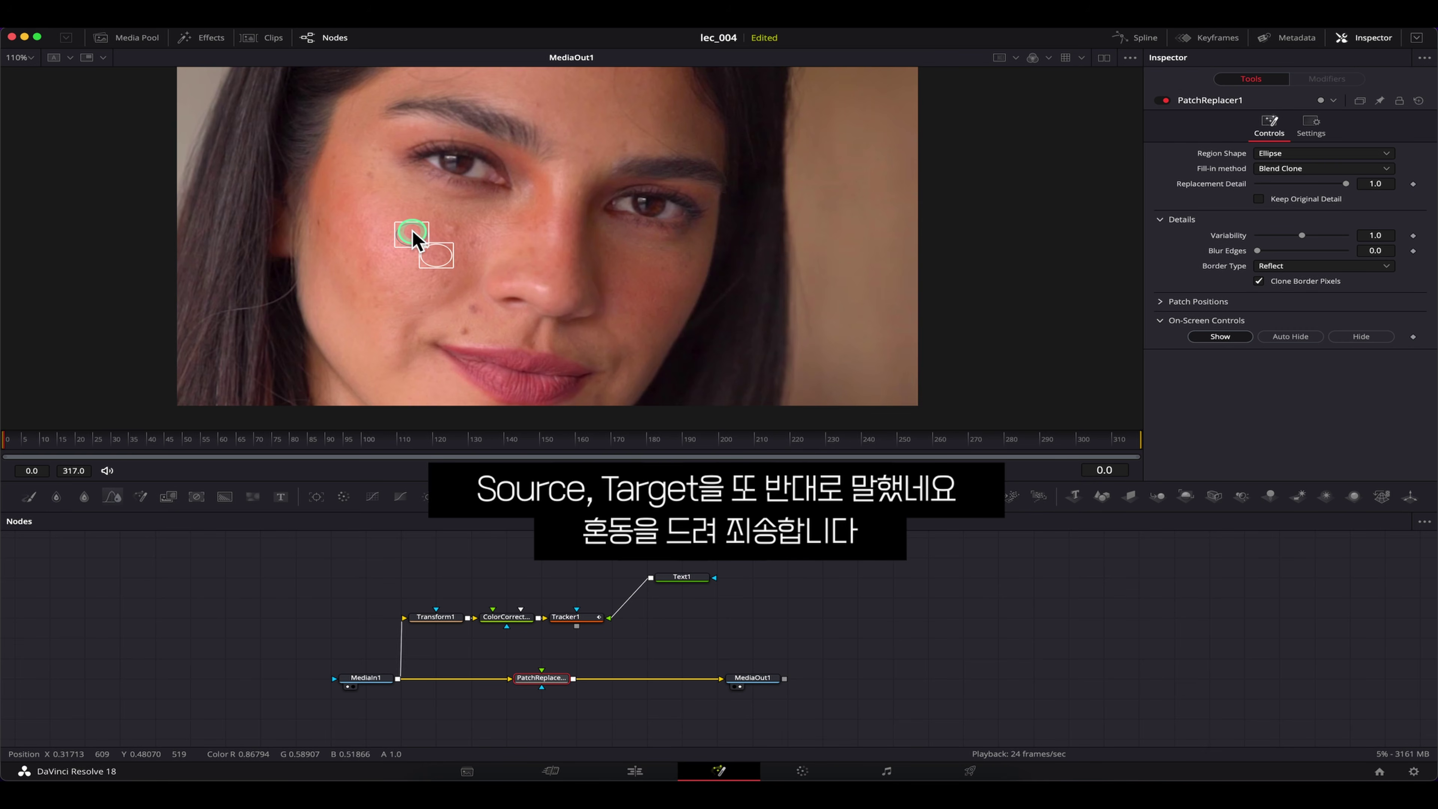
left_click(767, 676)
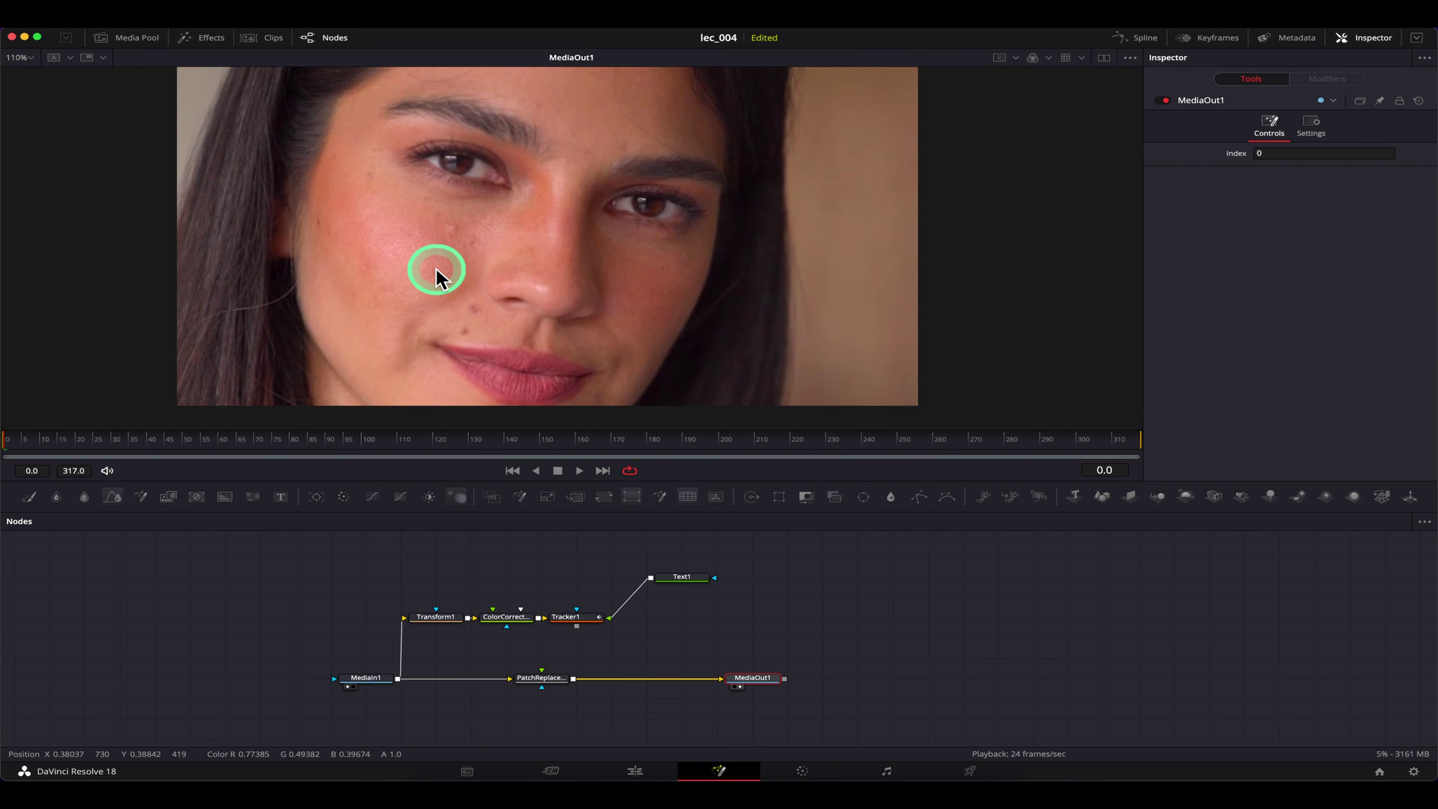
Step: Scrub to frame 46 to compare PatchReplacer1's patch with the cheek spot, and return to frame 0
left_click_drag(113, 439, 172, 439)
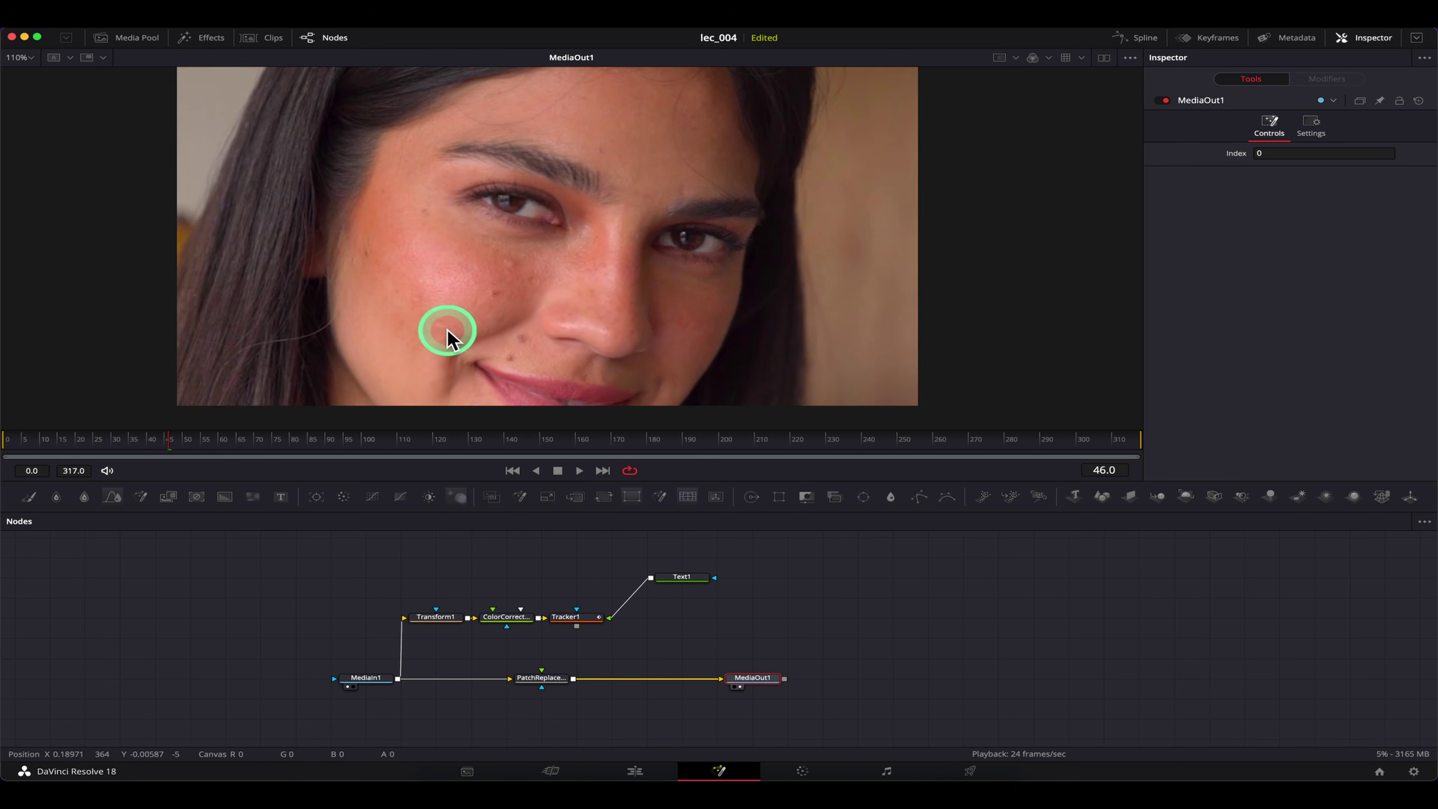
left_click(544, 678)
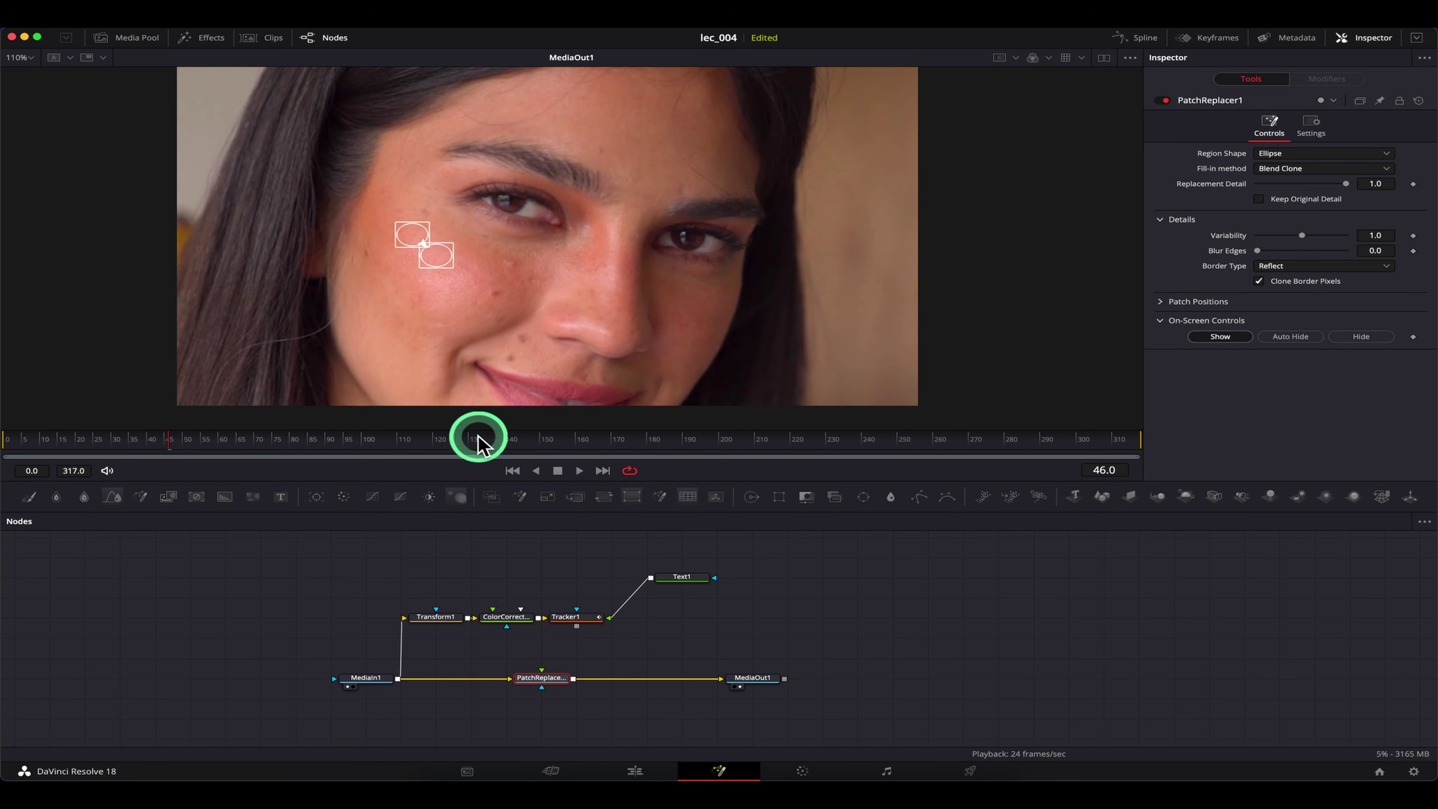
left_click(6, 440)
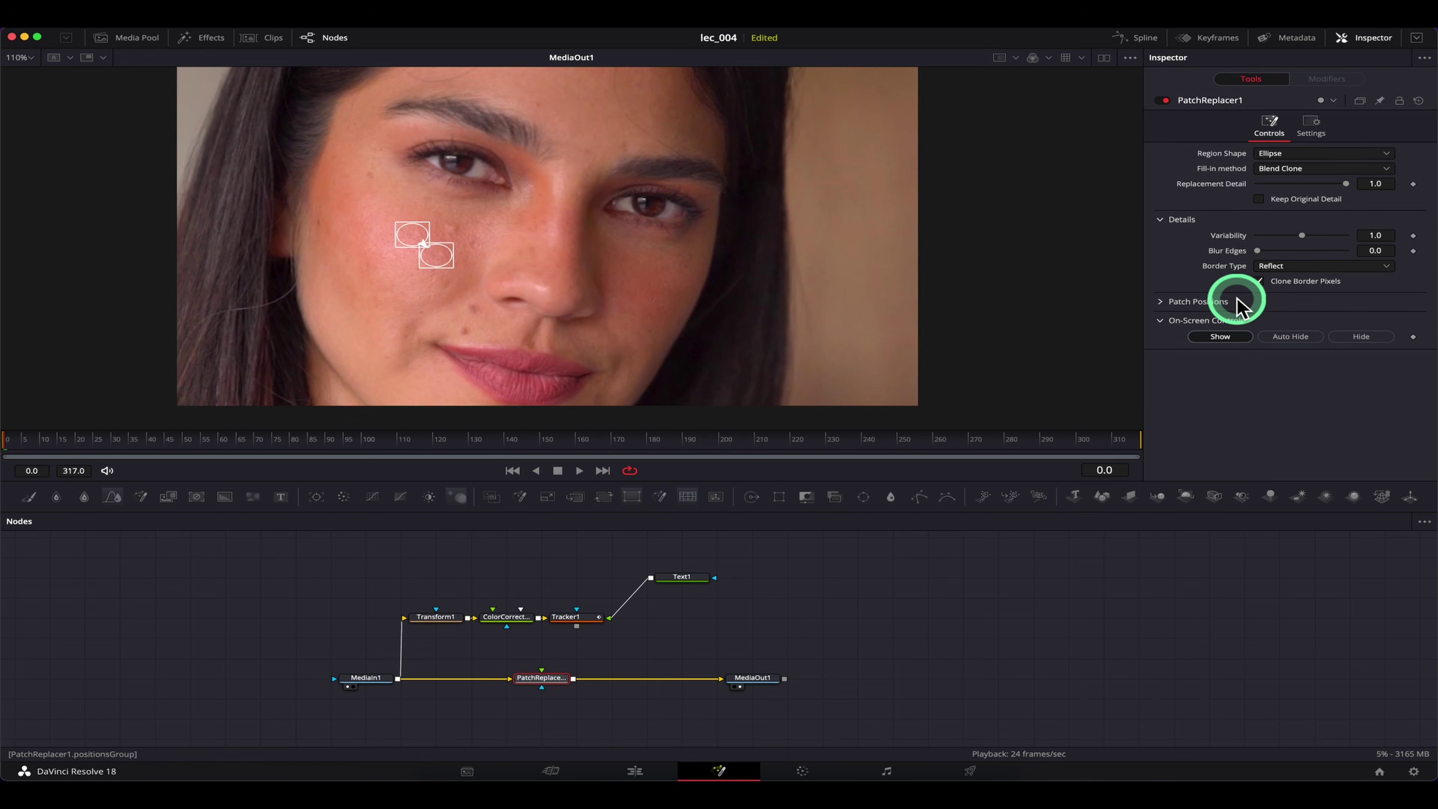
Step: Reveal PatchReplacer1's Patch Positions and reposition the source to about X 0.312, Y 0.497 and the target to about X 0.349, Y 0.423
left_click(1158, 301)
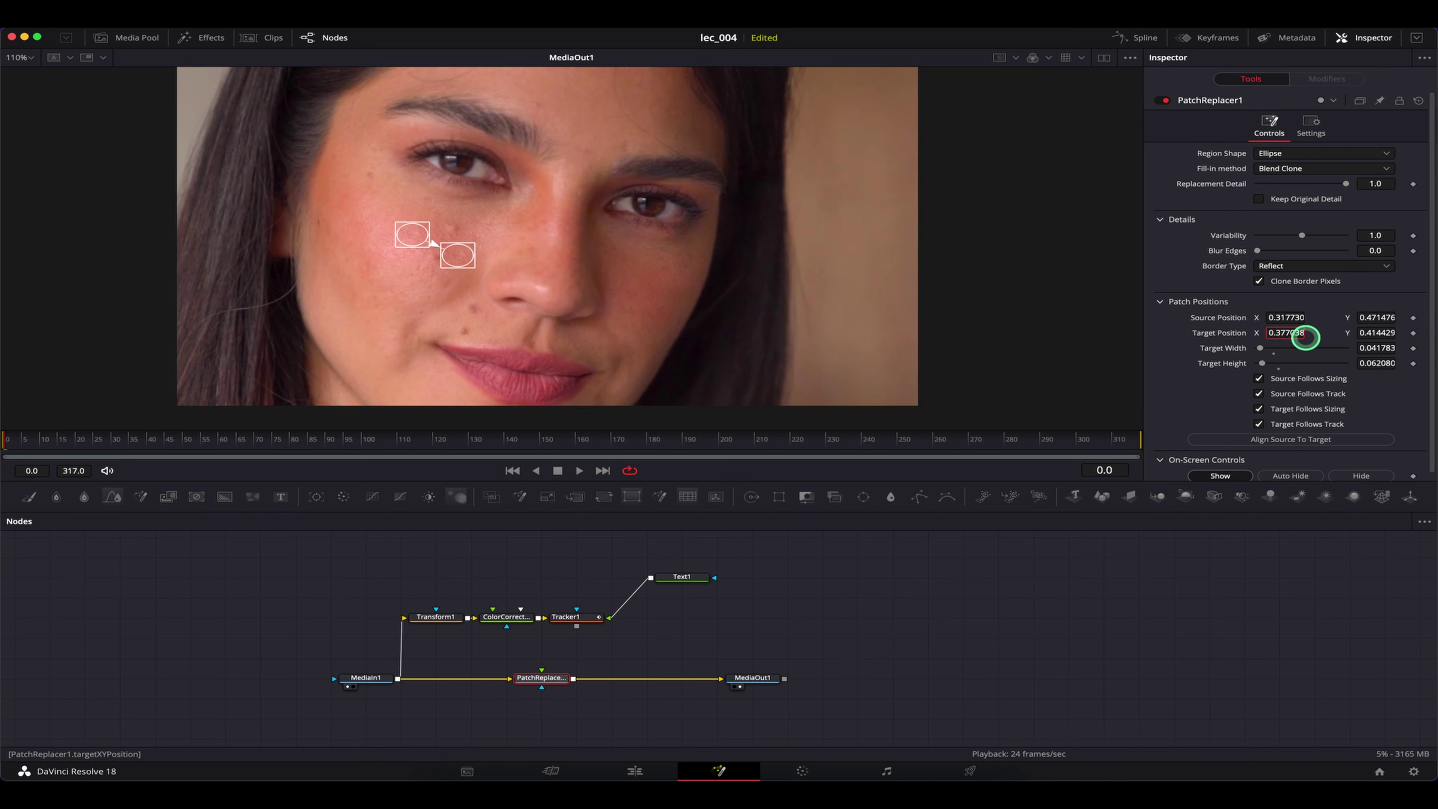
mouse_move(436, 254)
left_mouse_down()
mouse_move(460, 252)
mouse_move(445, 261)
left_mouse_up()
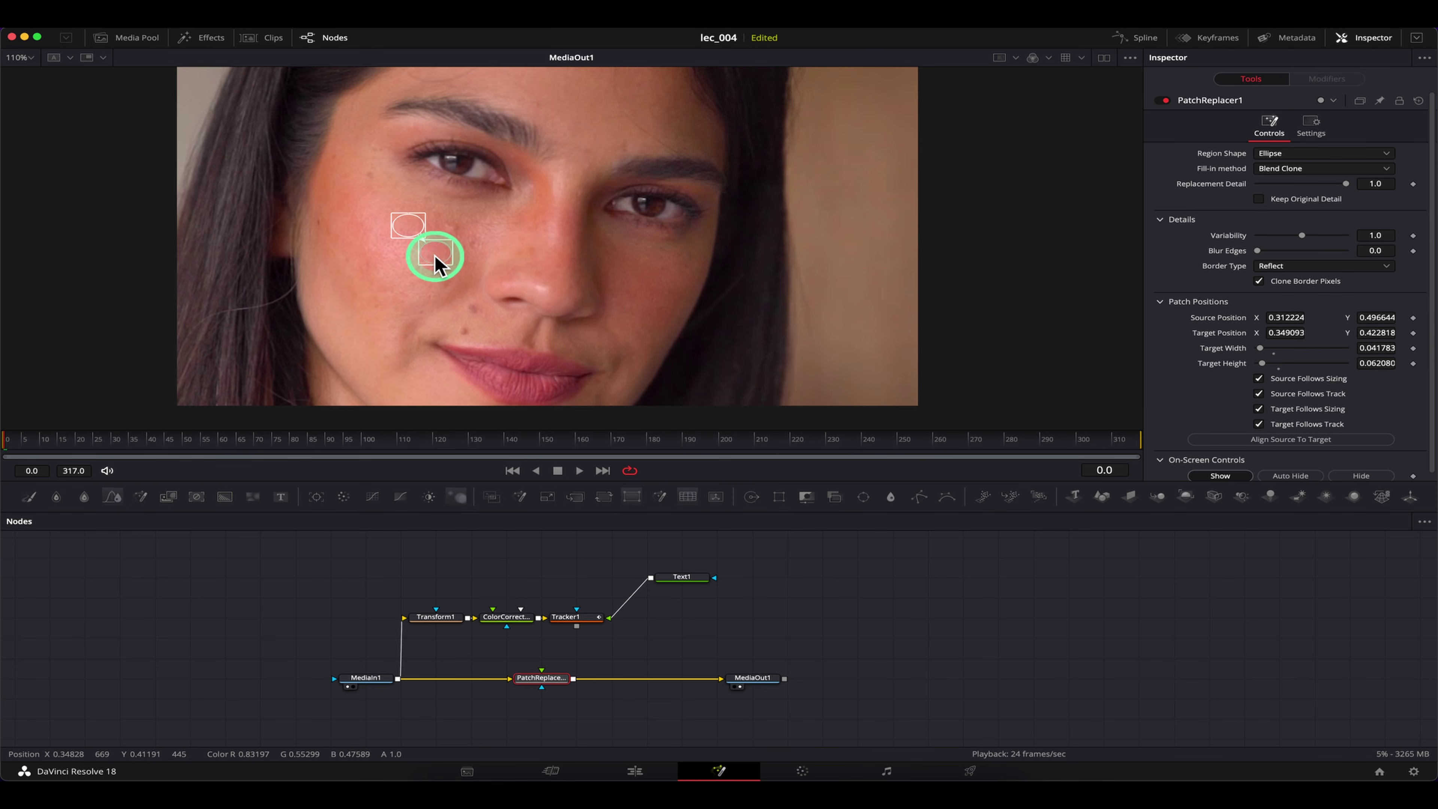
left_click(1234, 441)
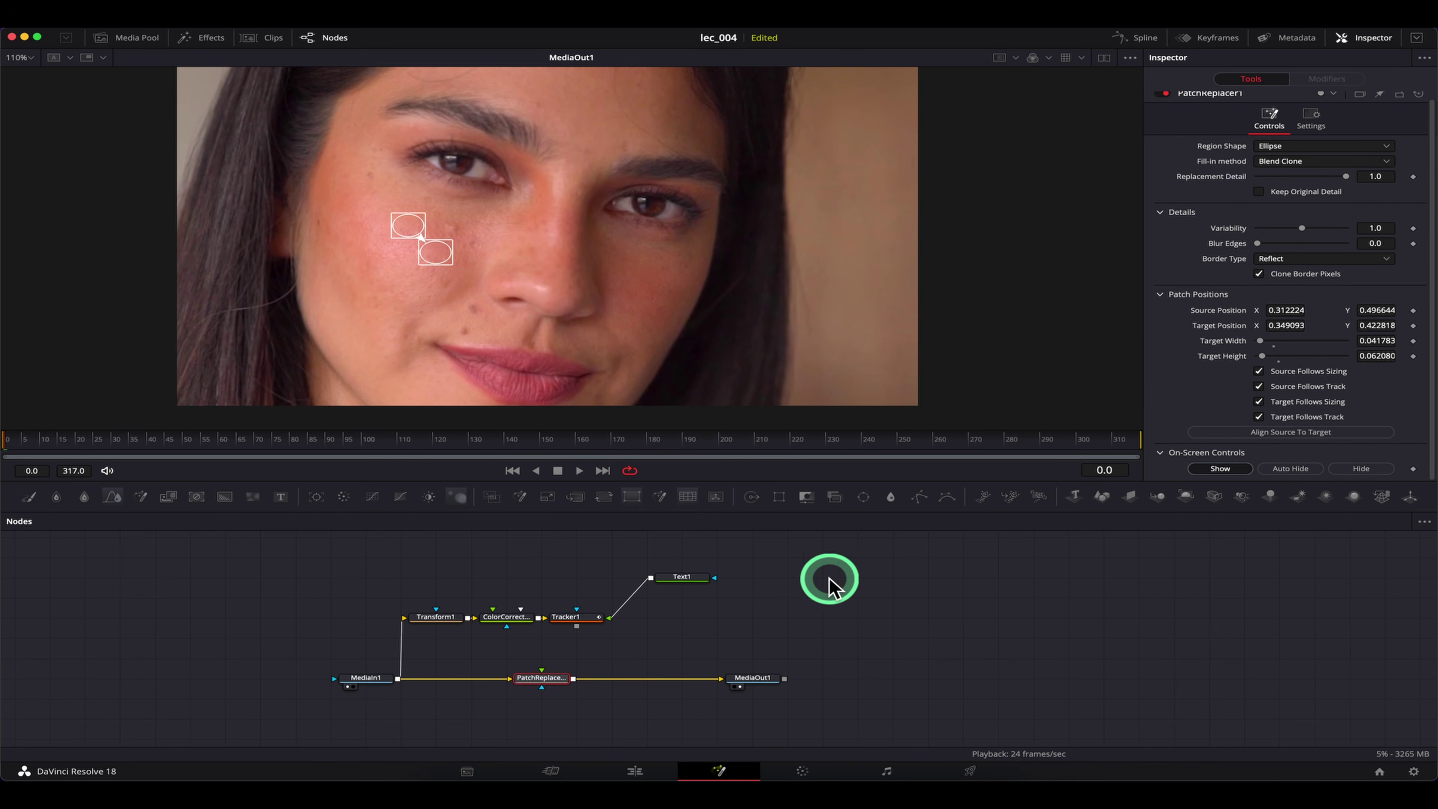
Step: Connect PatchReplacer1's Target Position to the Position of Tracker1Tracker1Path
left_click(586, 630)
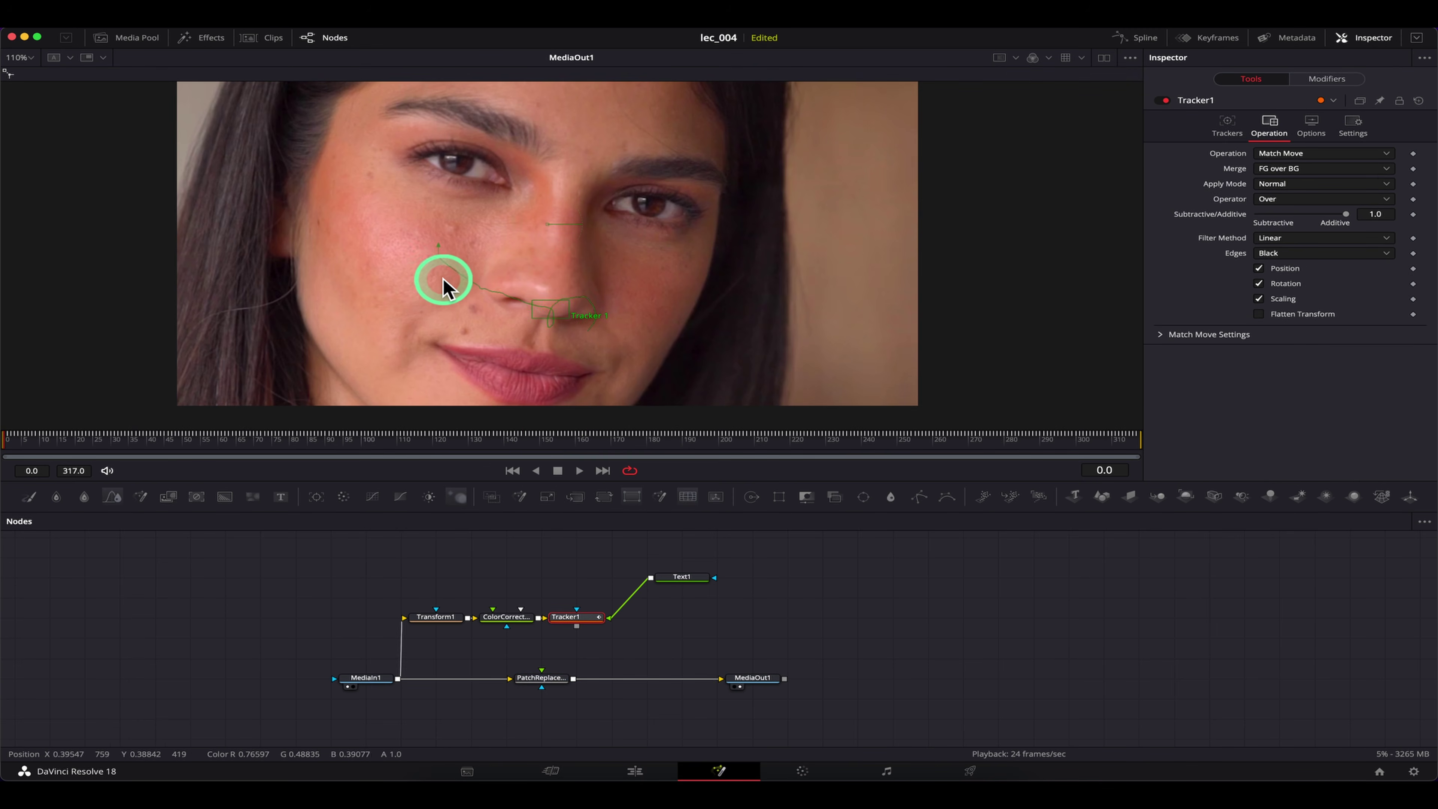
left_click(546, 678)
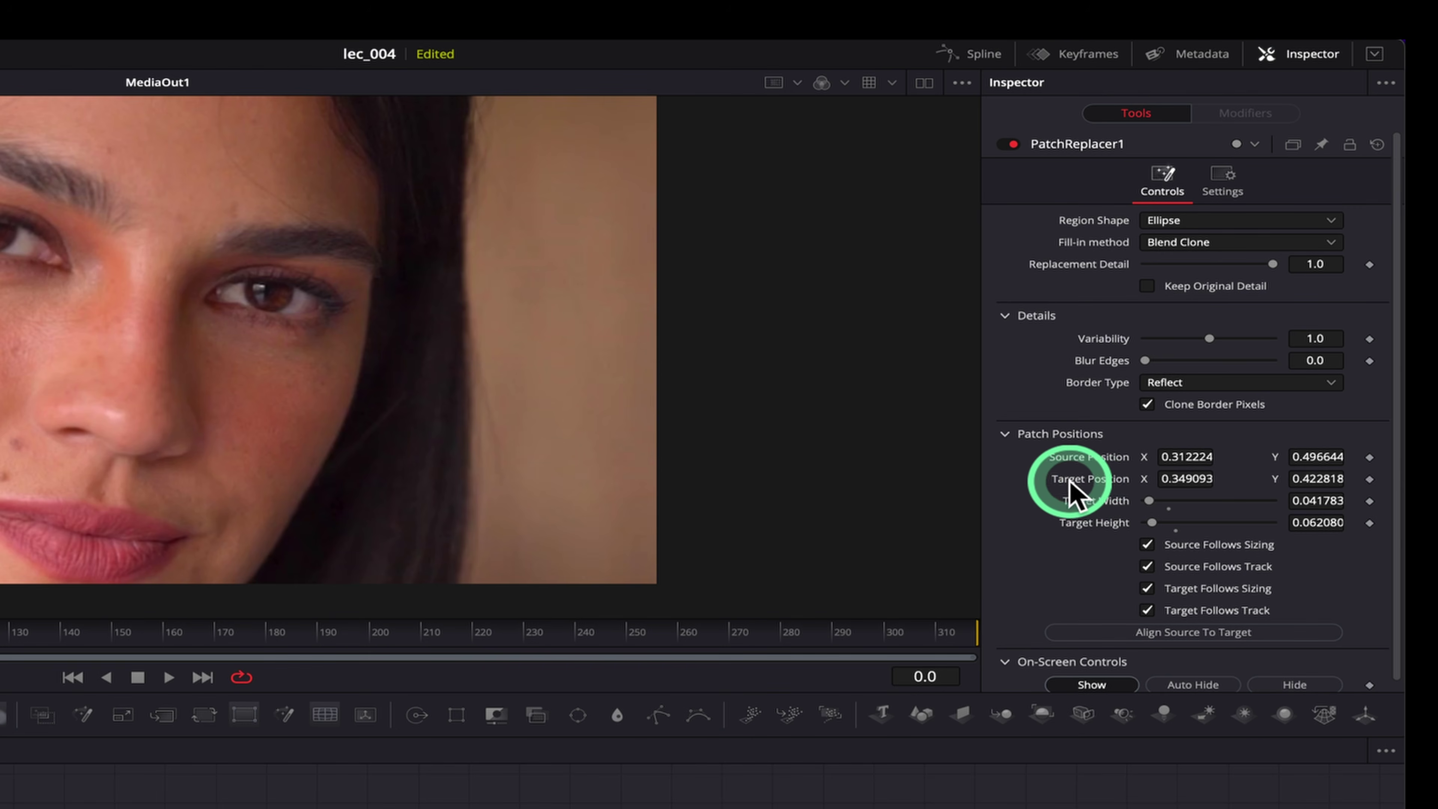
right_click(1079, 480)
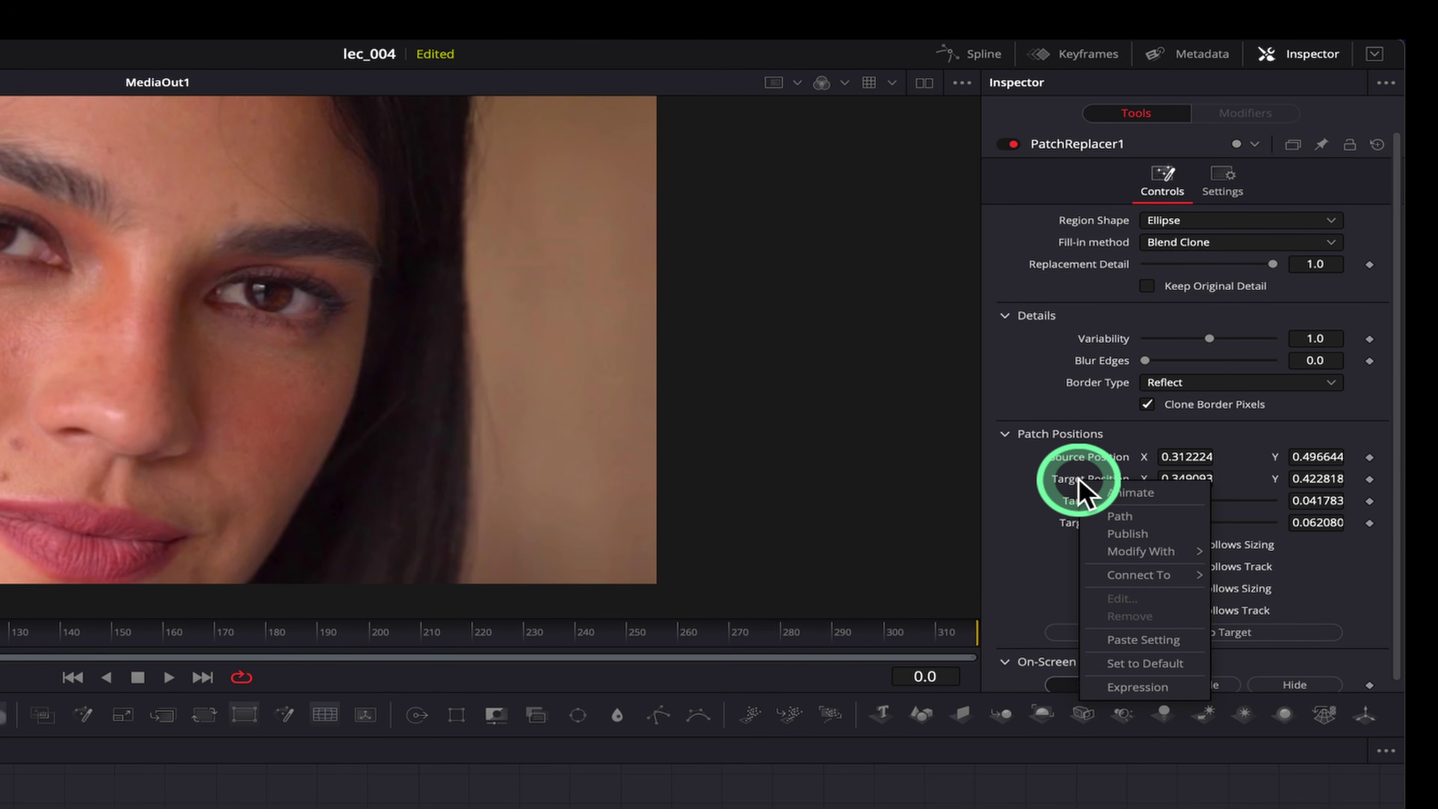
left_click(1131, 576)
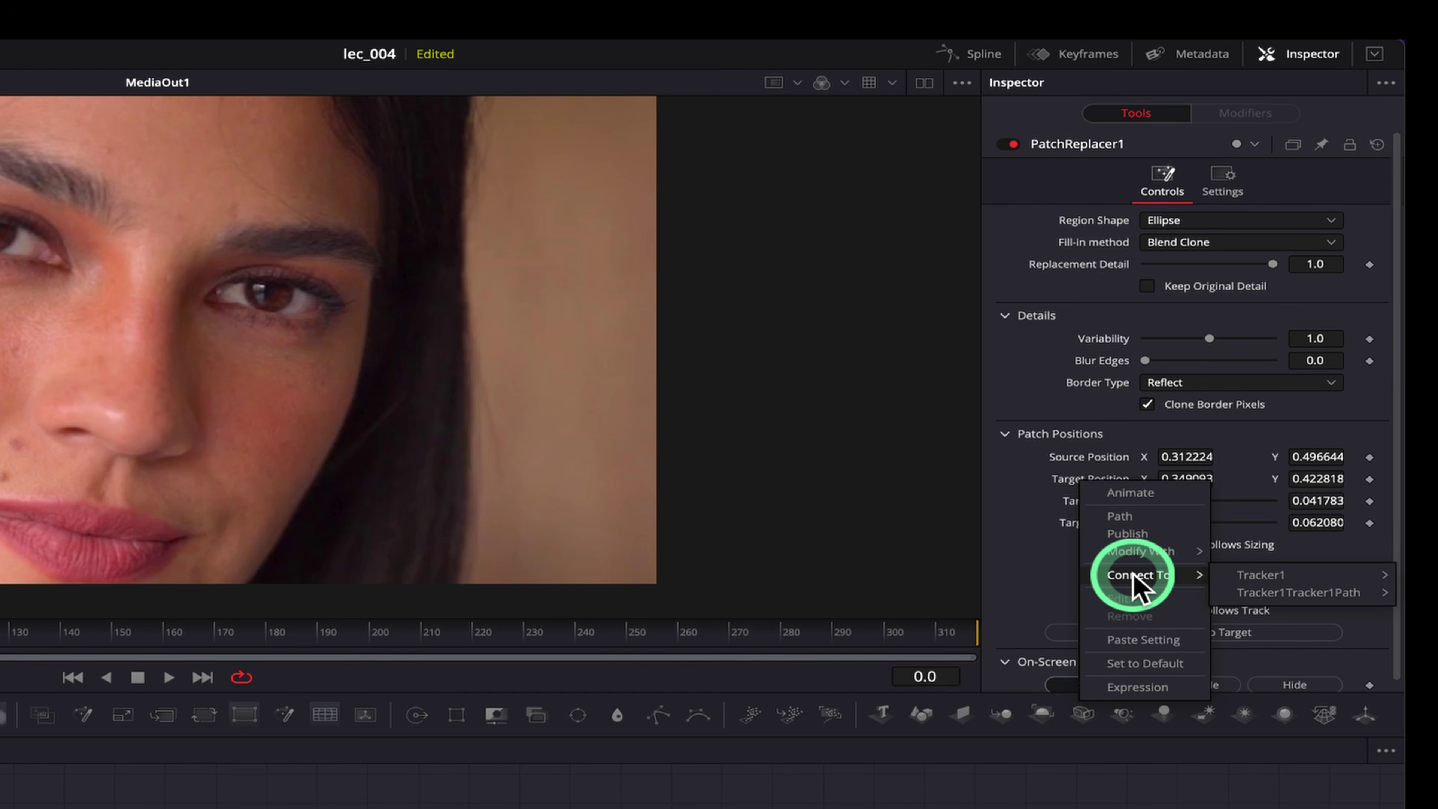
mouse_move(1285, 593)
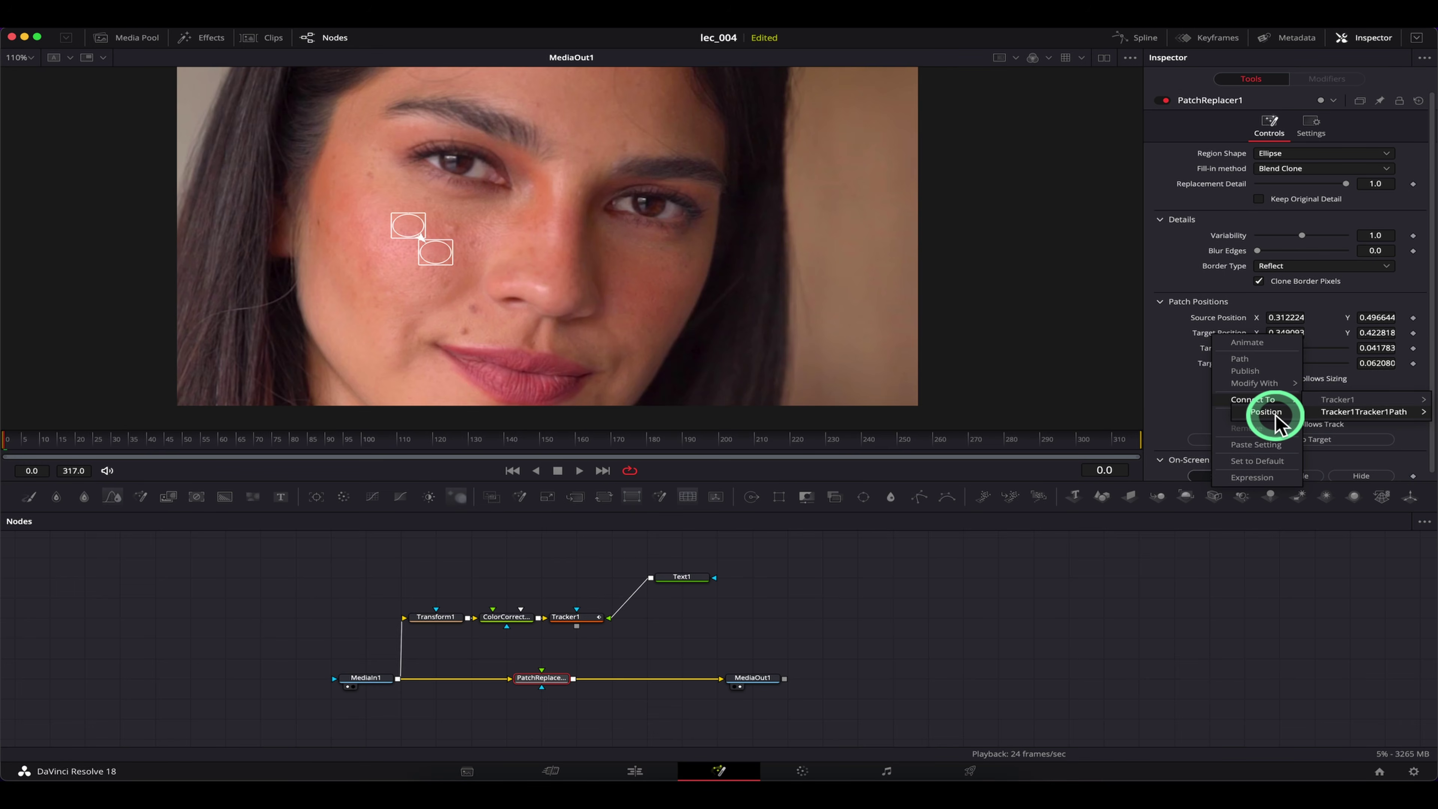
left_click(1274, 418)
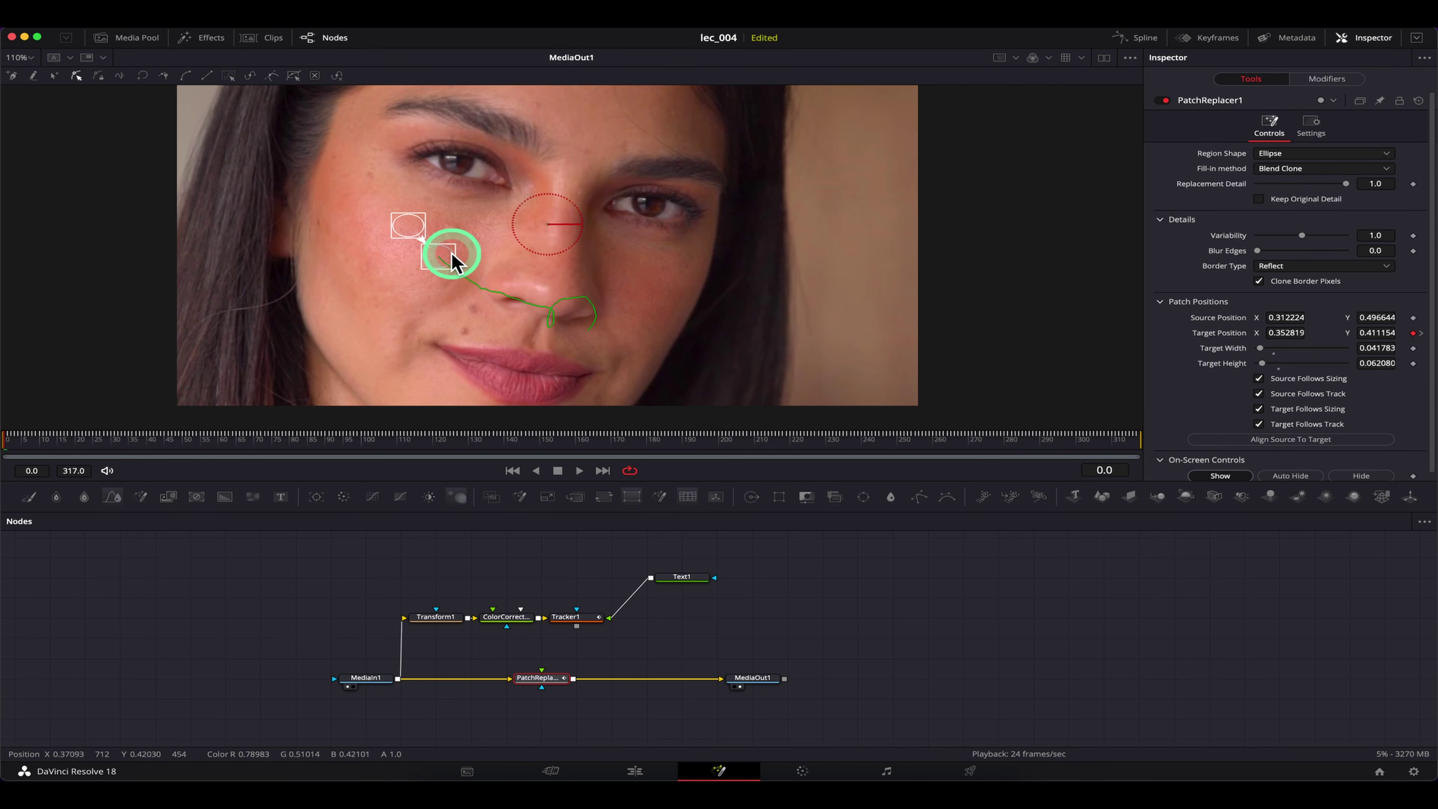
Step: Scrub through the clip to check how the patch's target and source follow the cheek, ending at frame 53
left_click_drag(520, 436, 277, 451)
left_click(544, 325)
left_click(521, 300)
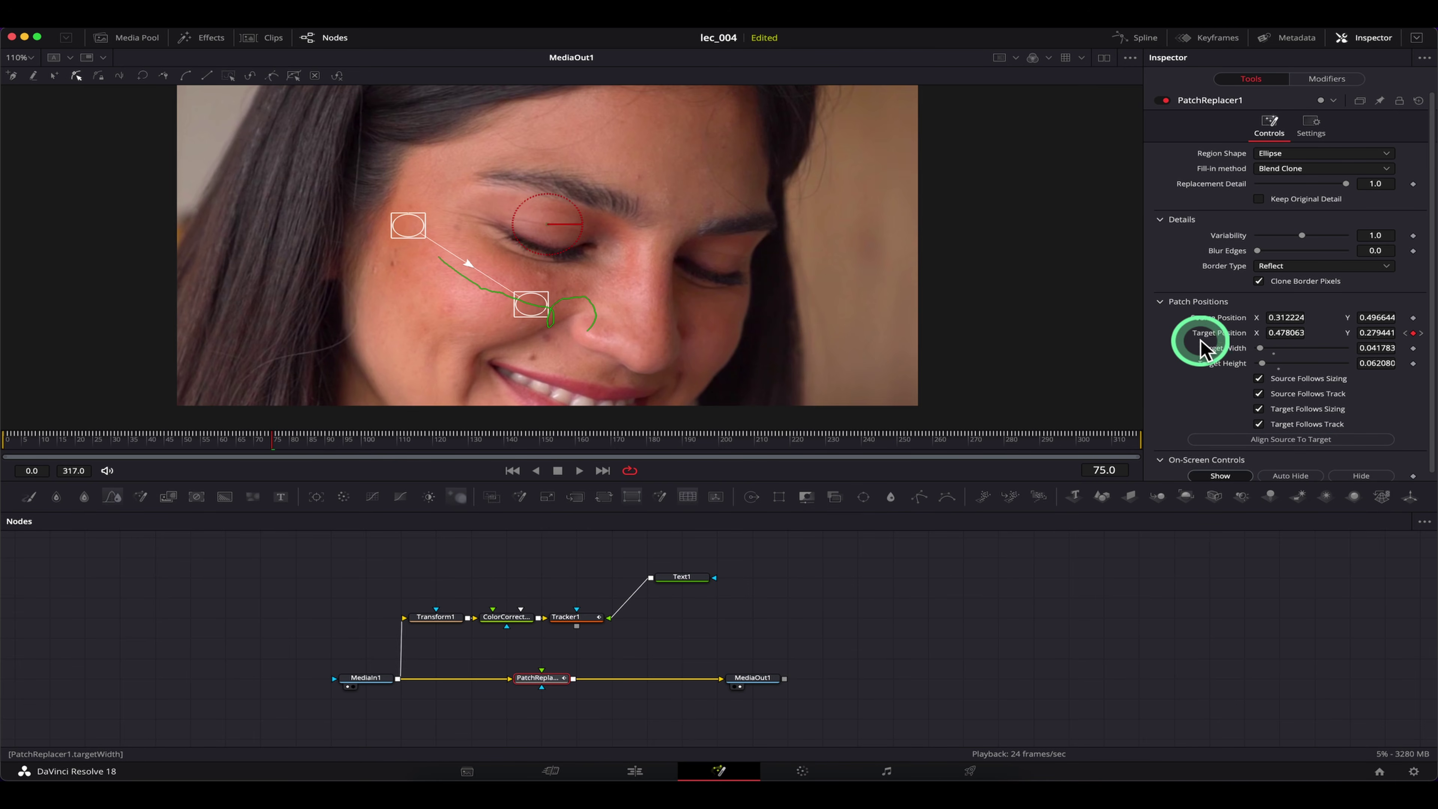
left_click_drag(462, 443, 133, 439)
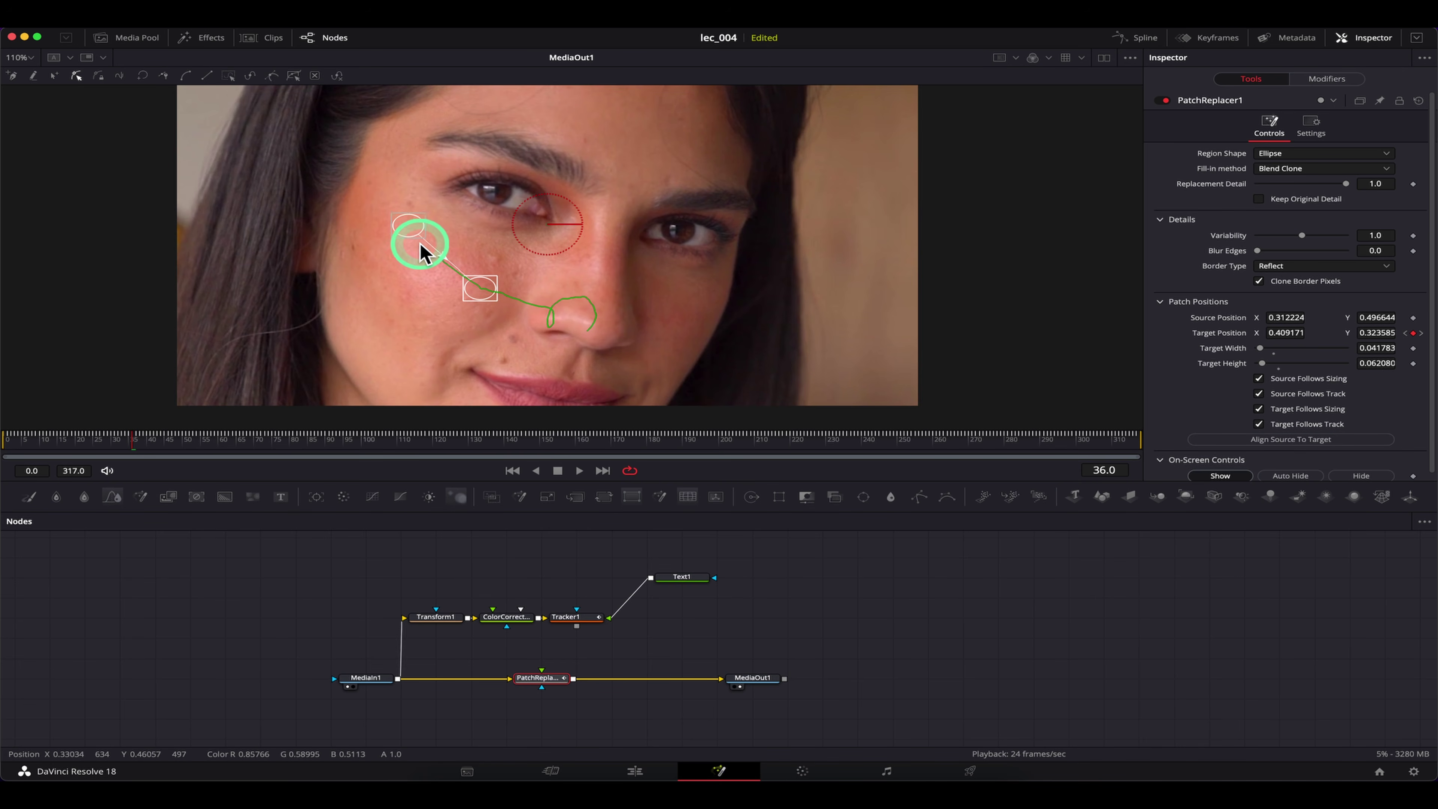
left_click_drag(258, 413, 112, 448)
left_click(400, 243)
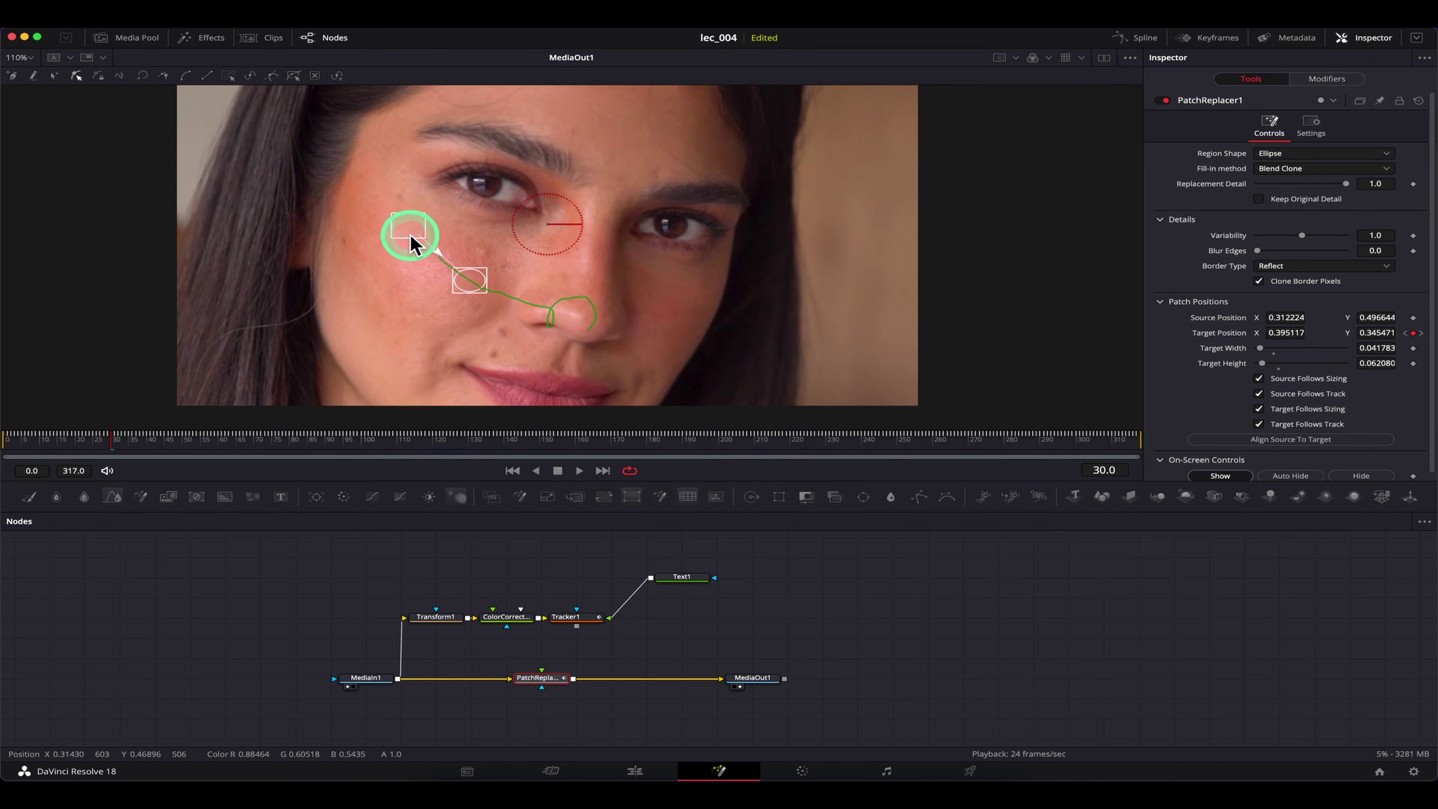
left_click_drag(320, 436, 491, 445)
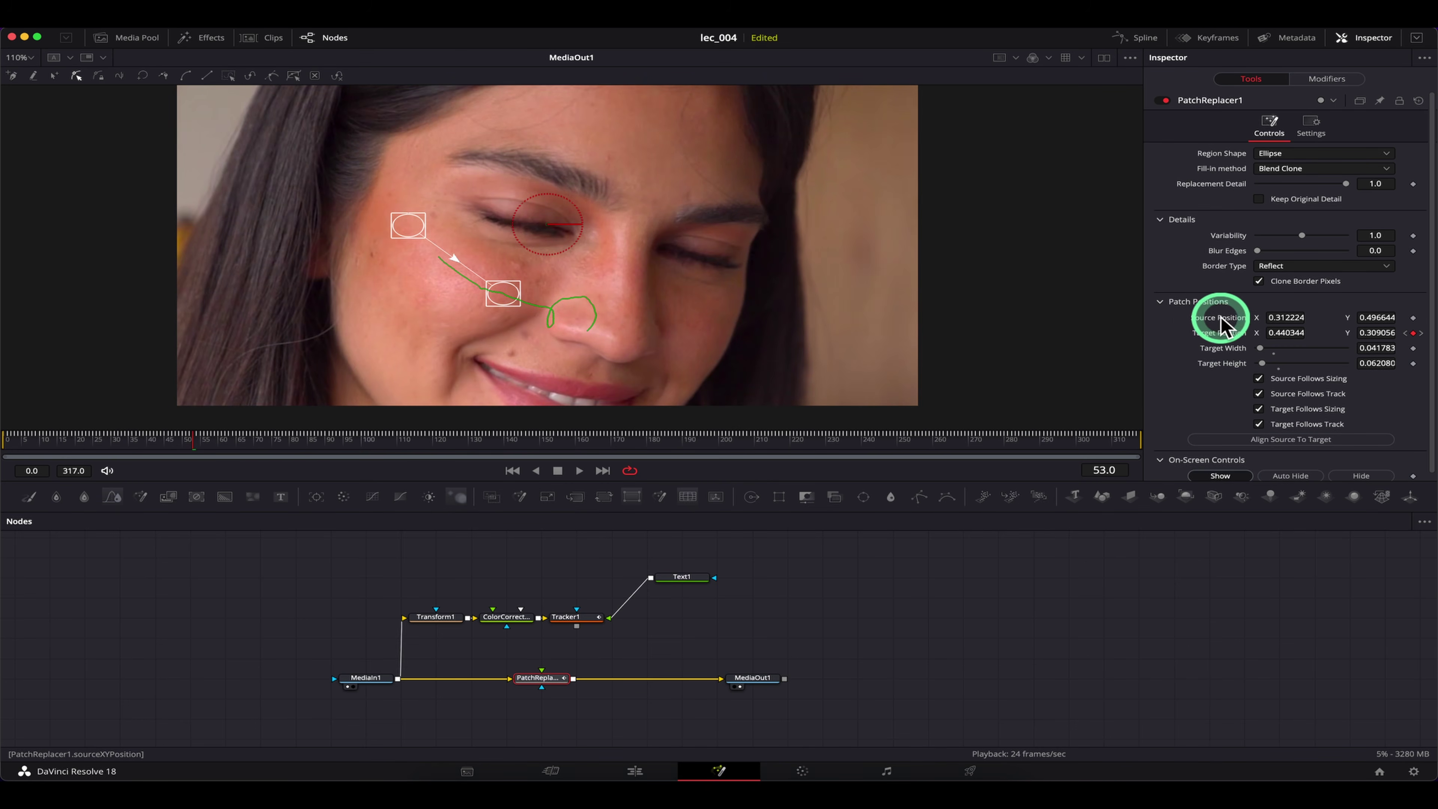
Step: Enable an expression on PatchReplacer1's Source Position and show Tracker1's controls pinned together with PatchReplacer1's
right_click(1206, 321)
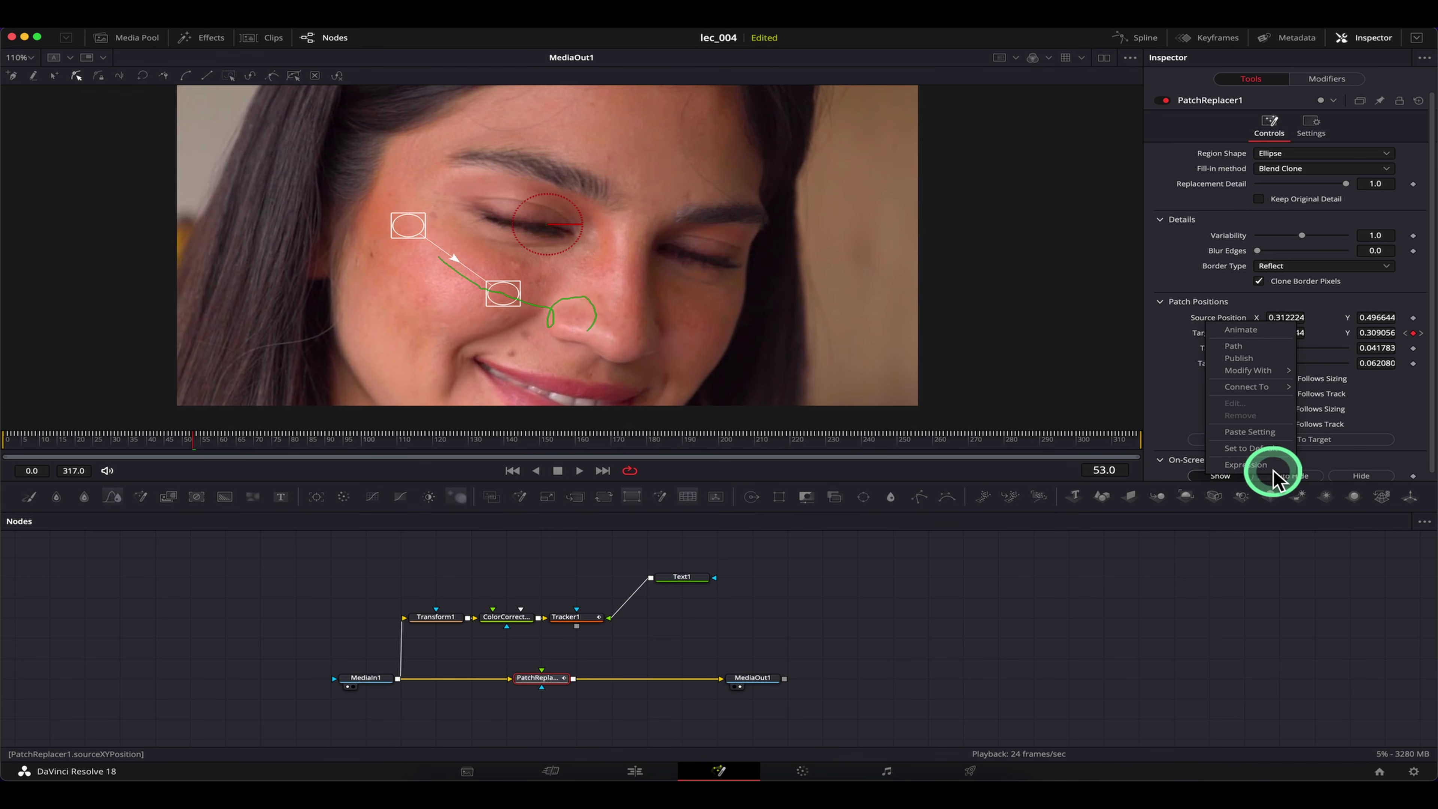
left_click(1259, 467)
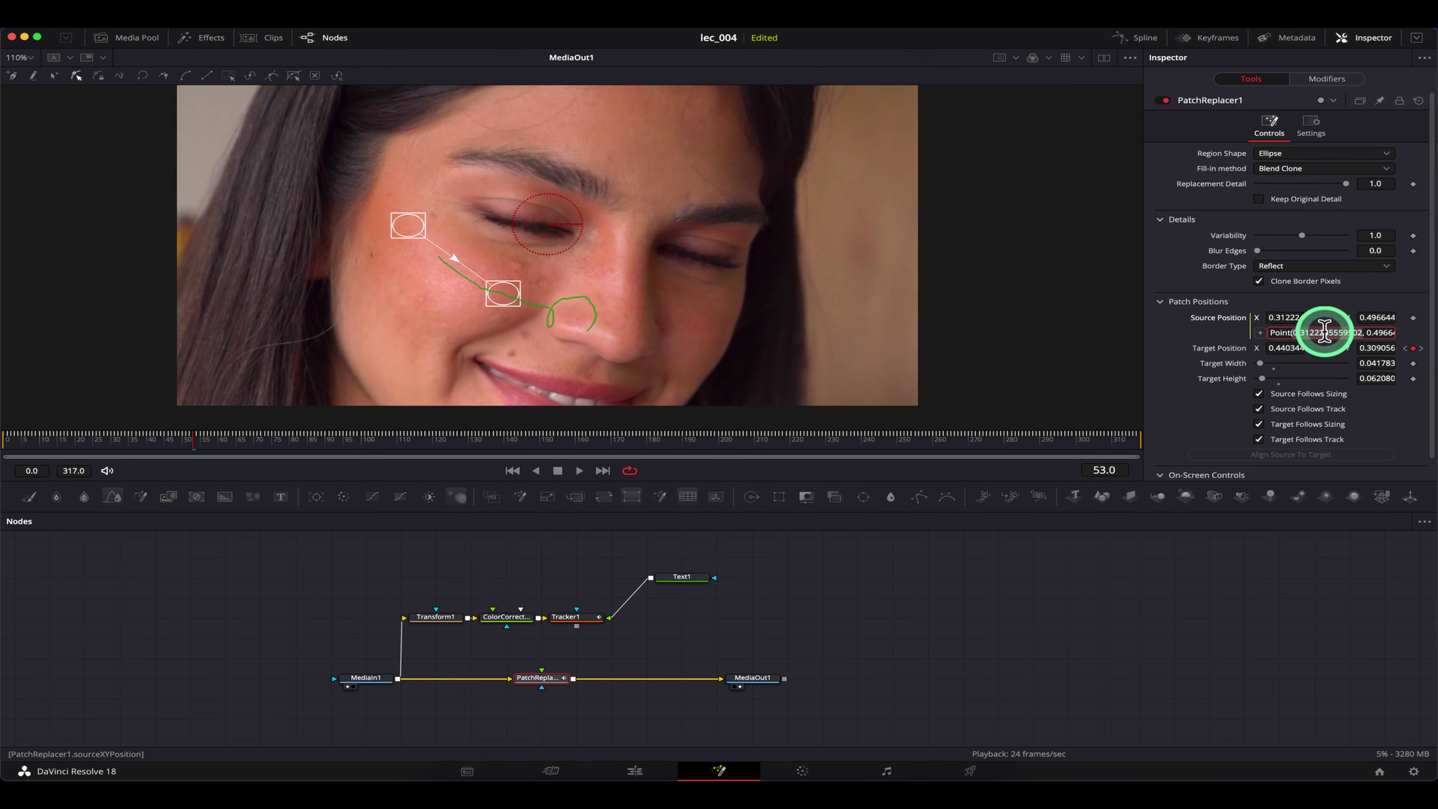
left_click(589, 628, "ctrl")
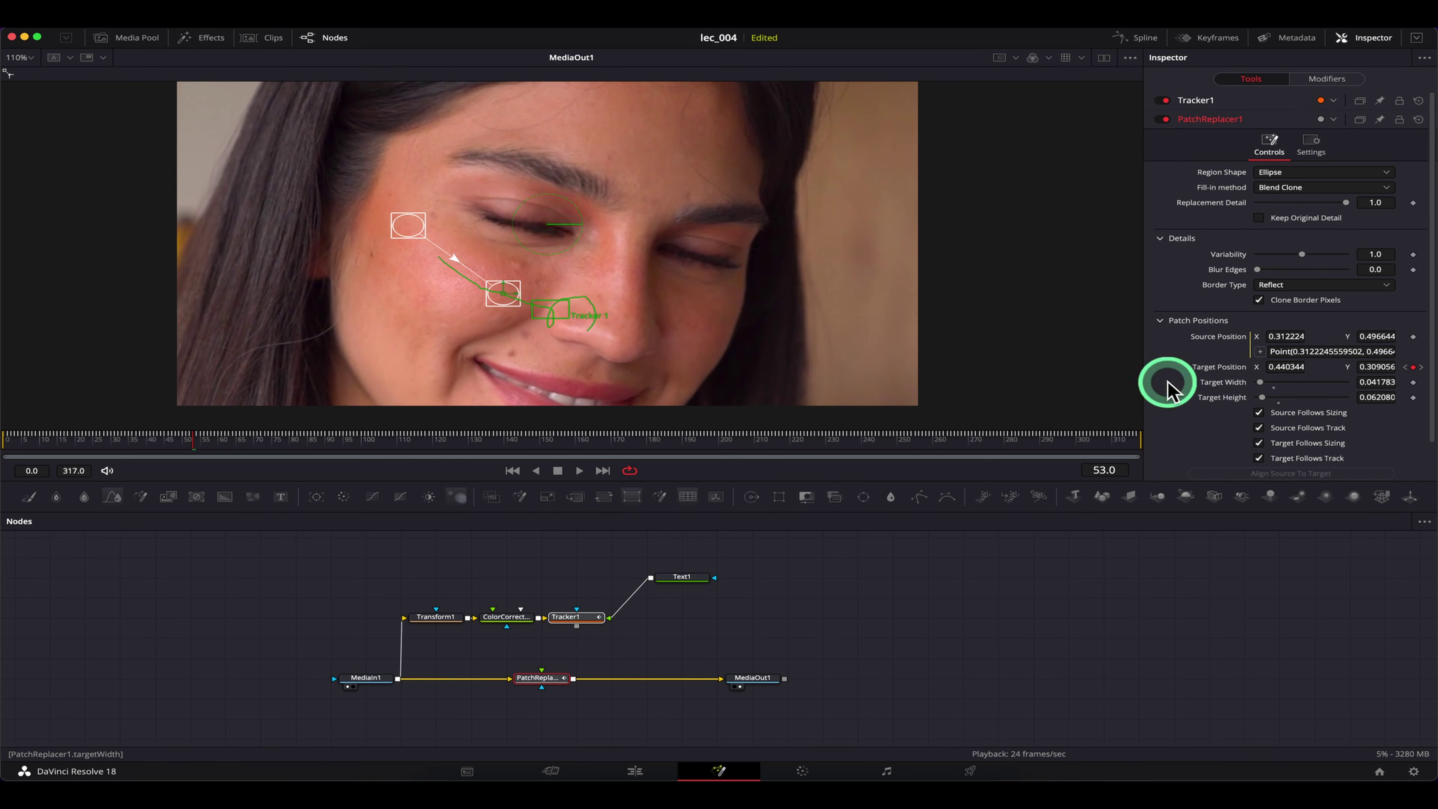
left_click(1380, 101)
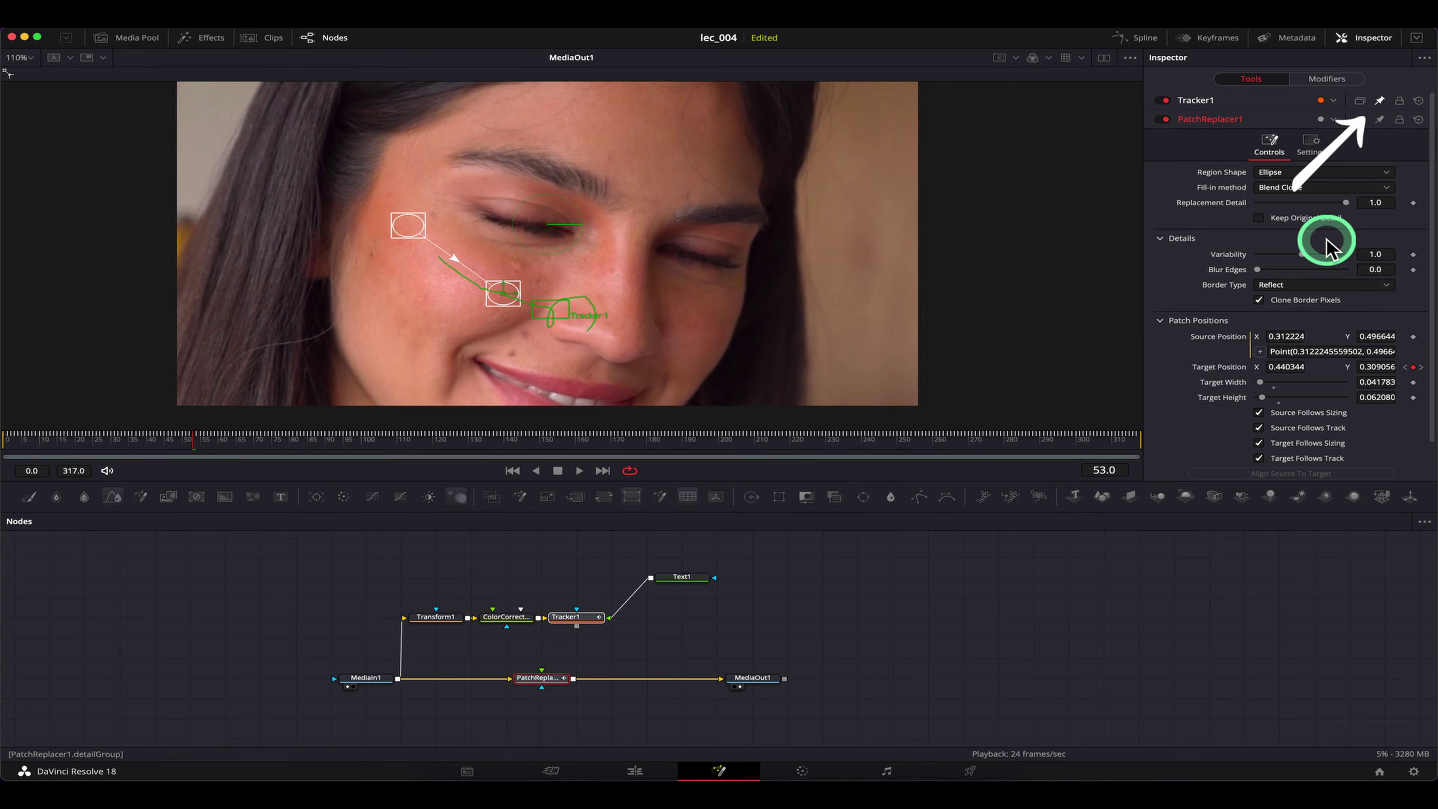
scroll(1212, 102, "down", 2)
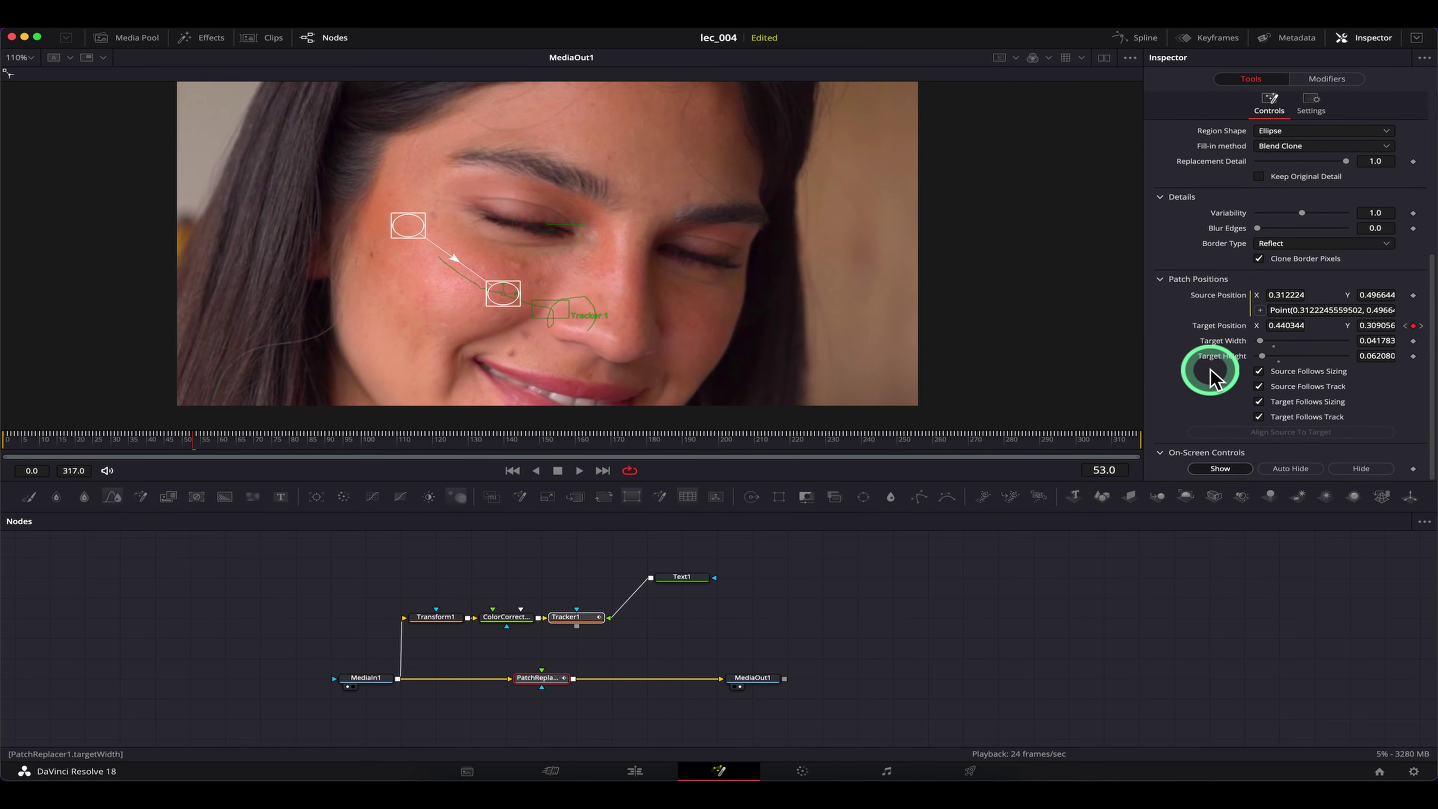
scroll(1217, 212, "up", 4)
Step: Link the X component of the Source Position expression to Tracker1's Tracked Center 1, completing it as Tracker1.TrackedCenter1.X
left_click(1358, 404)
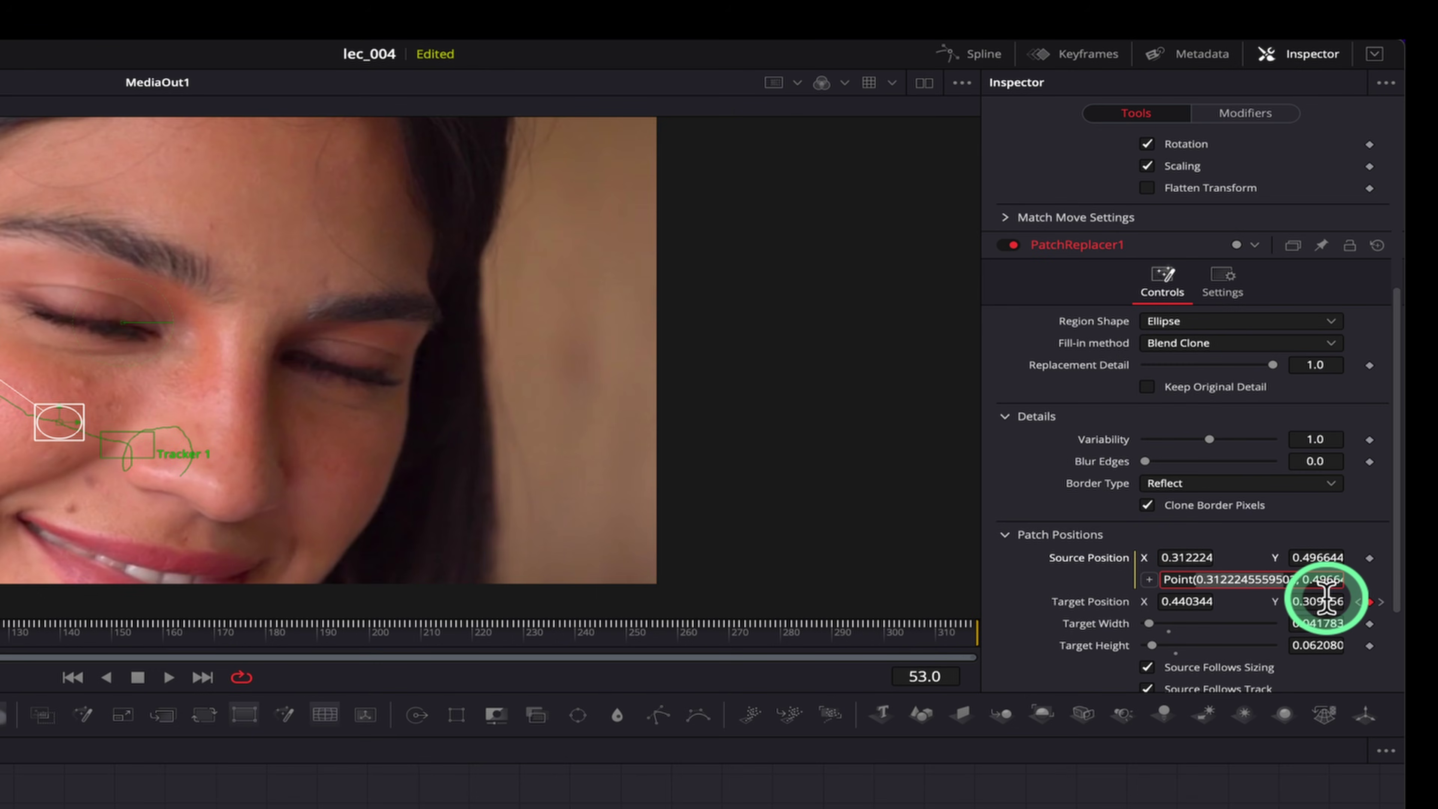
scroll(1331, 507, "up", 1)
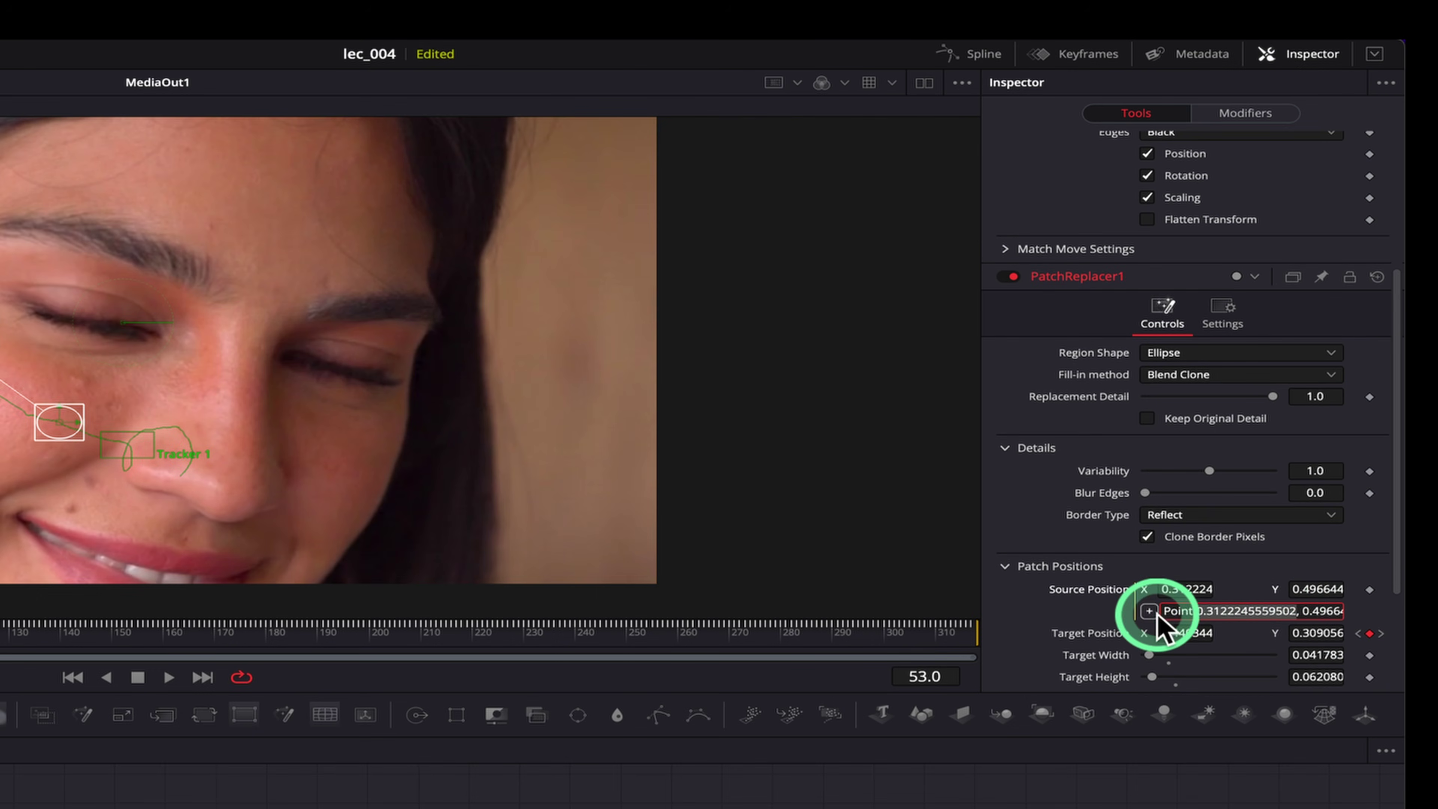
scroll(1157, 616, "up", 2)
left_click(1150, 669)
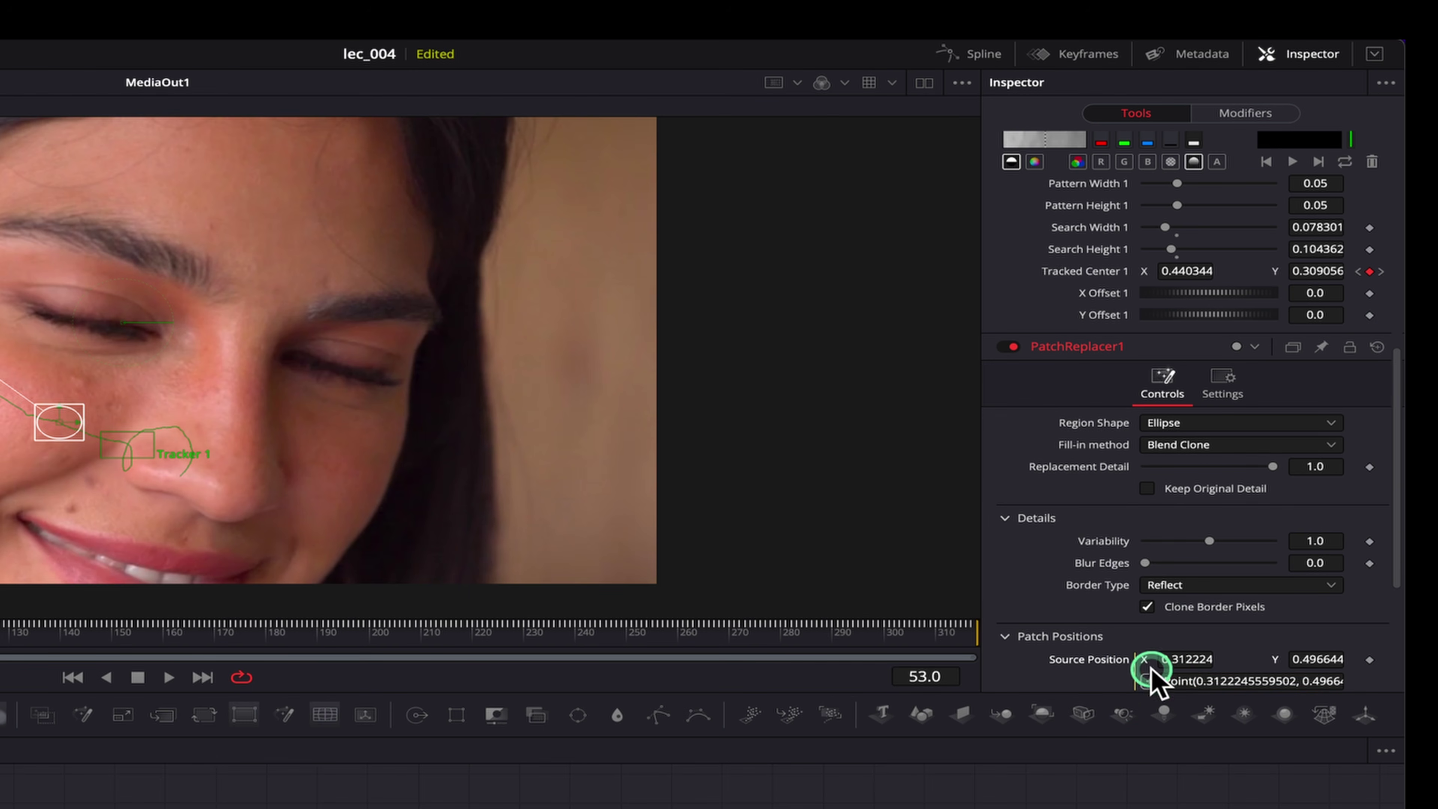
left_click_drag(1182, 512, 1168, 272)
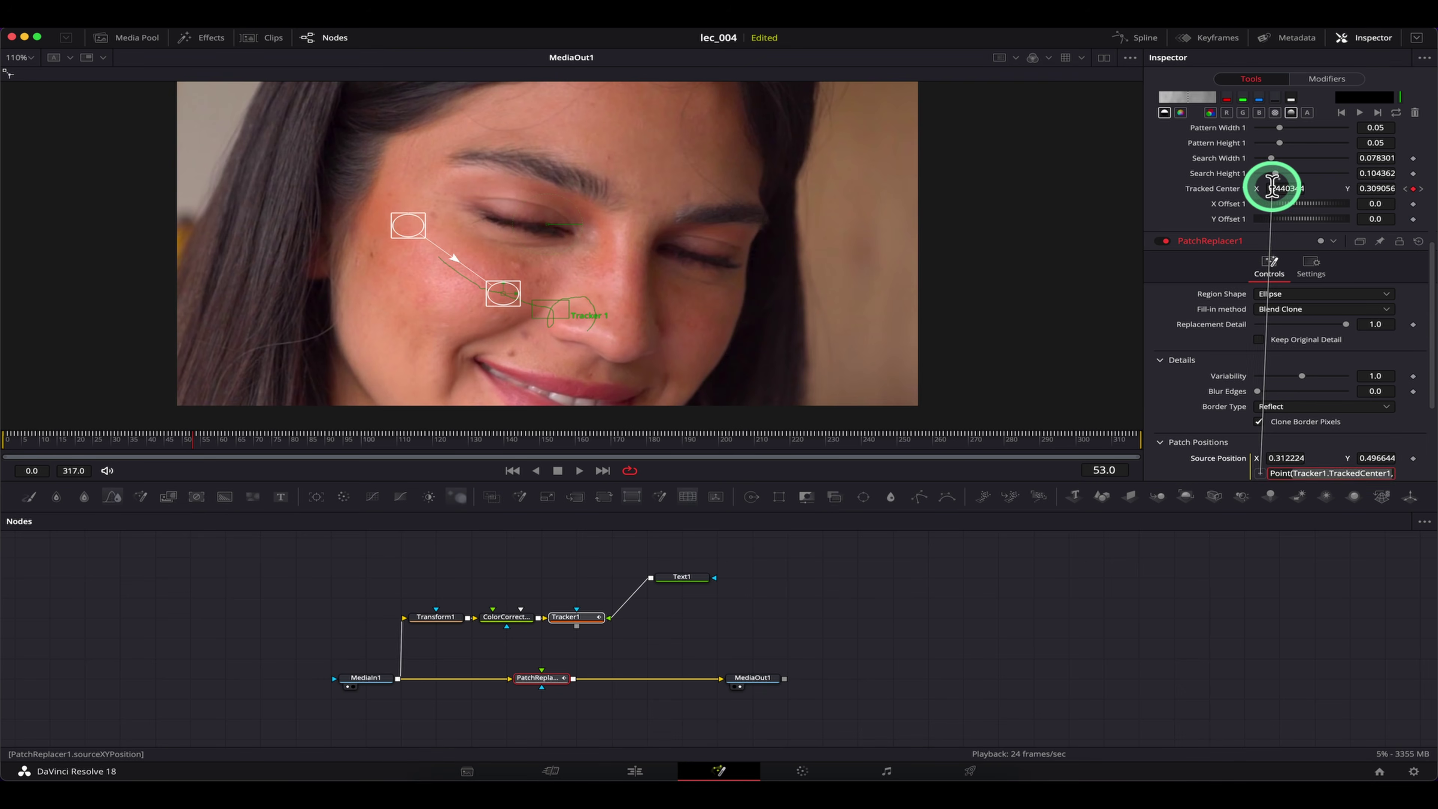
scroll(1267, 522, "down", 4)
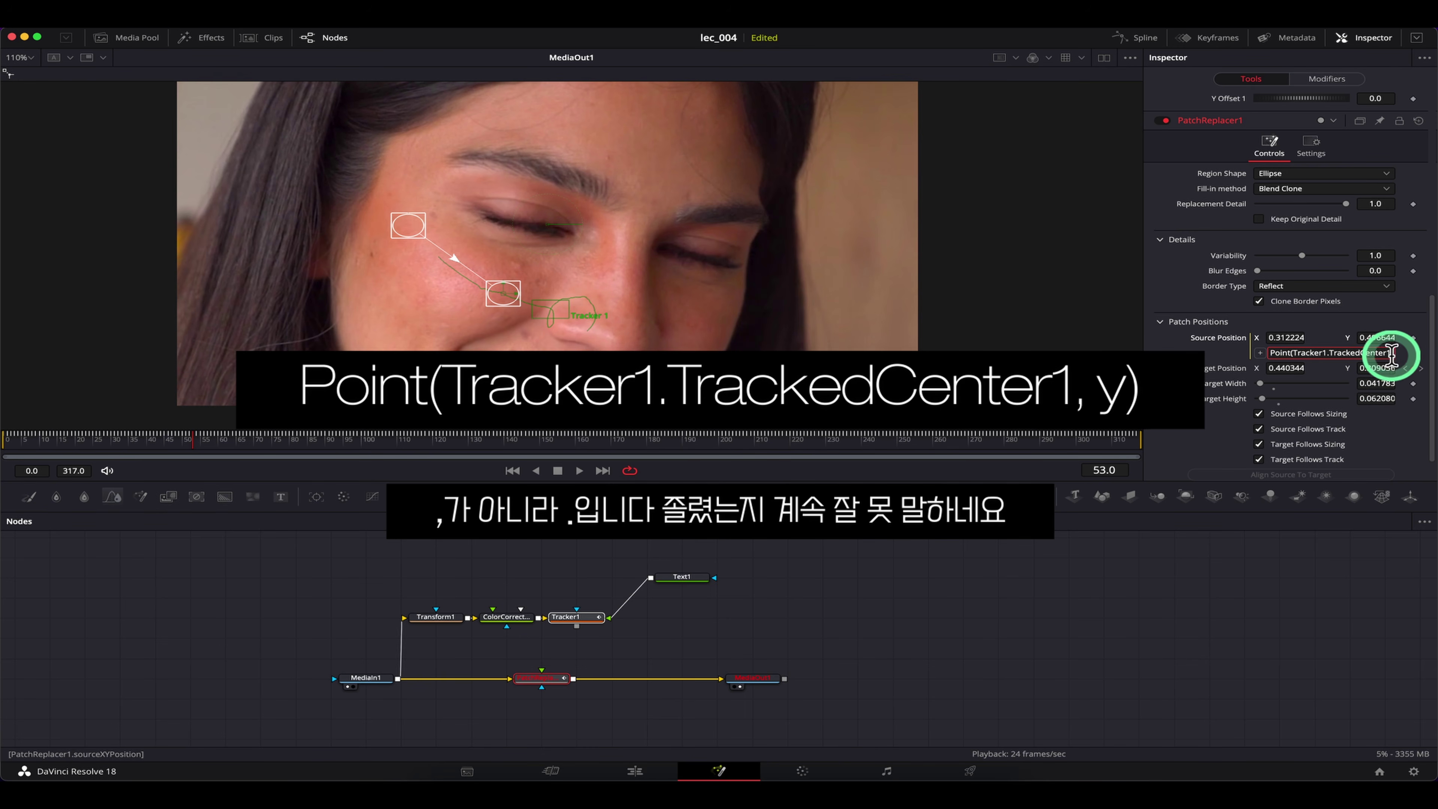
type("0")
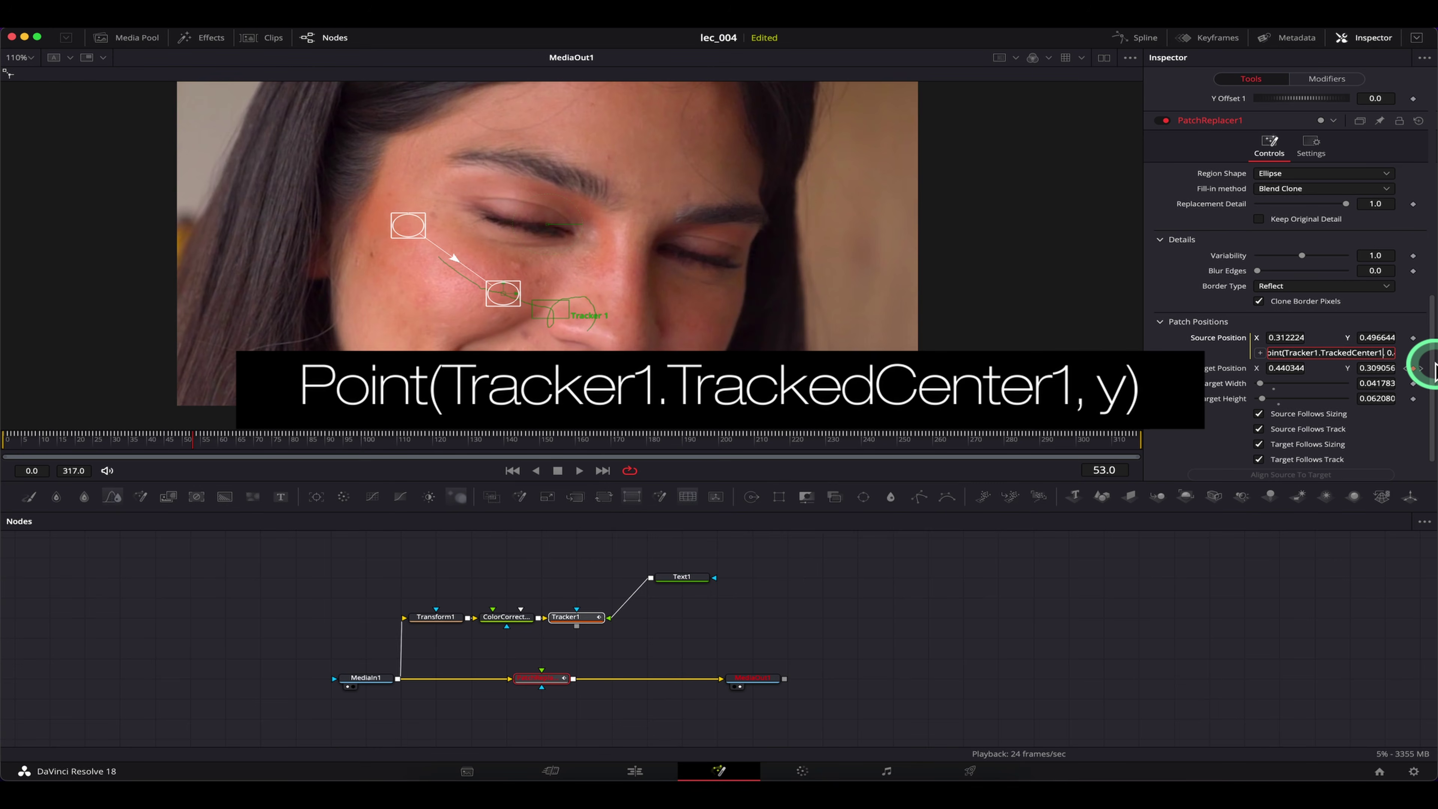
type(".X")
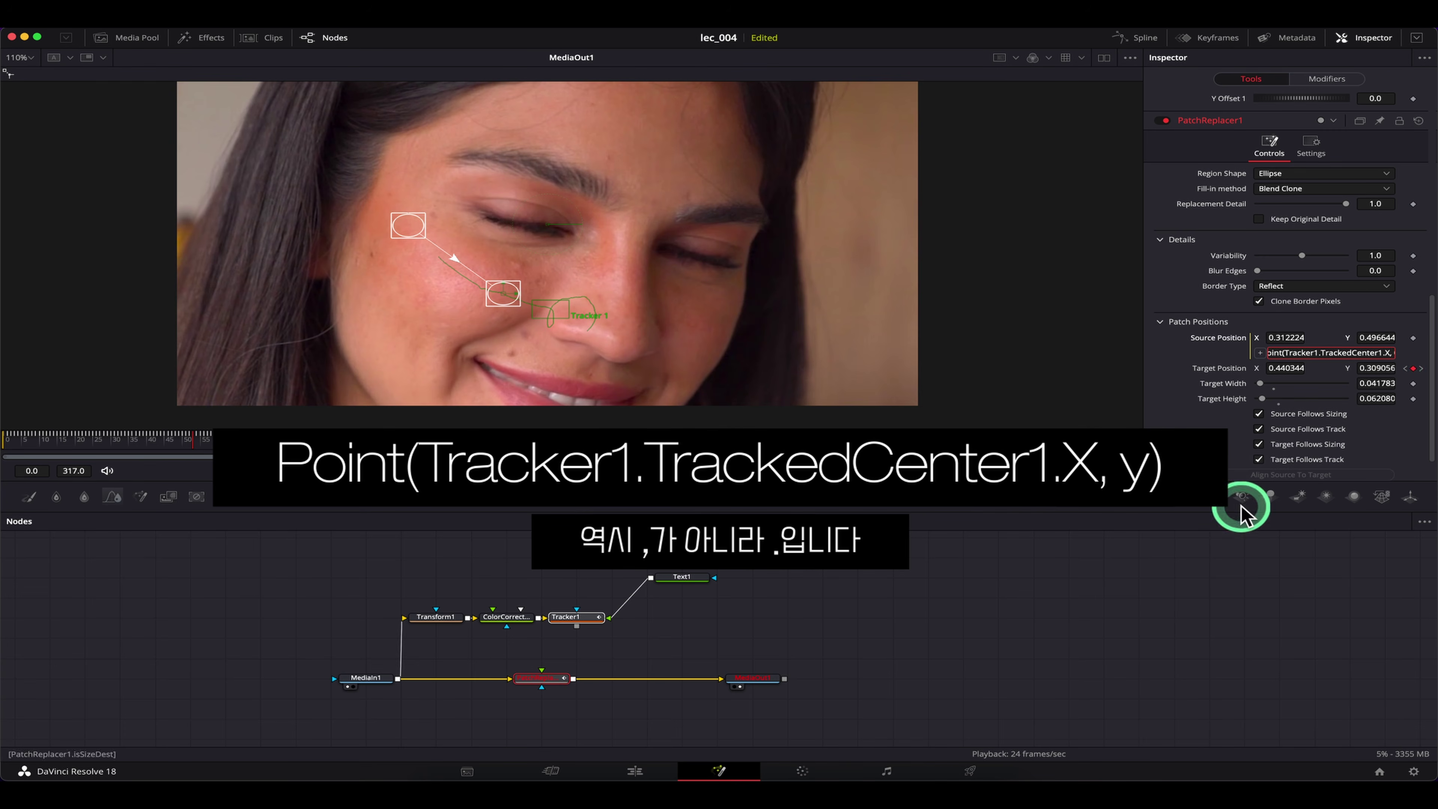
key("Return")
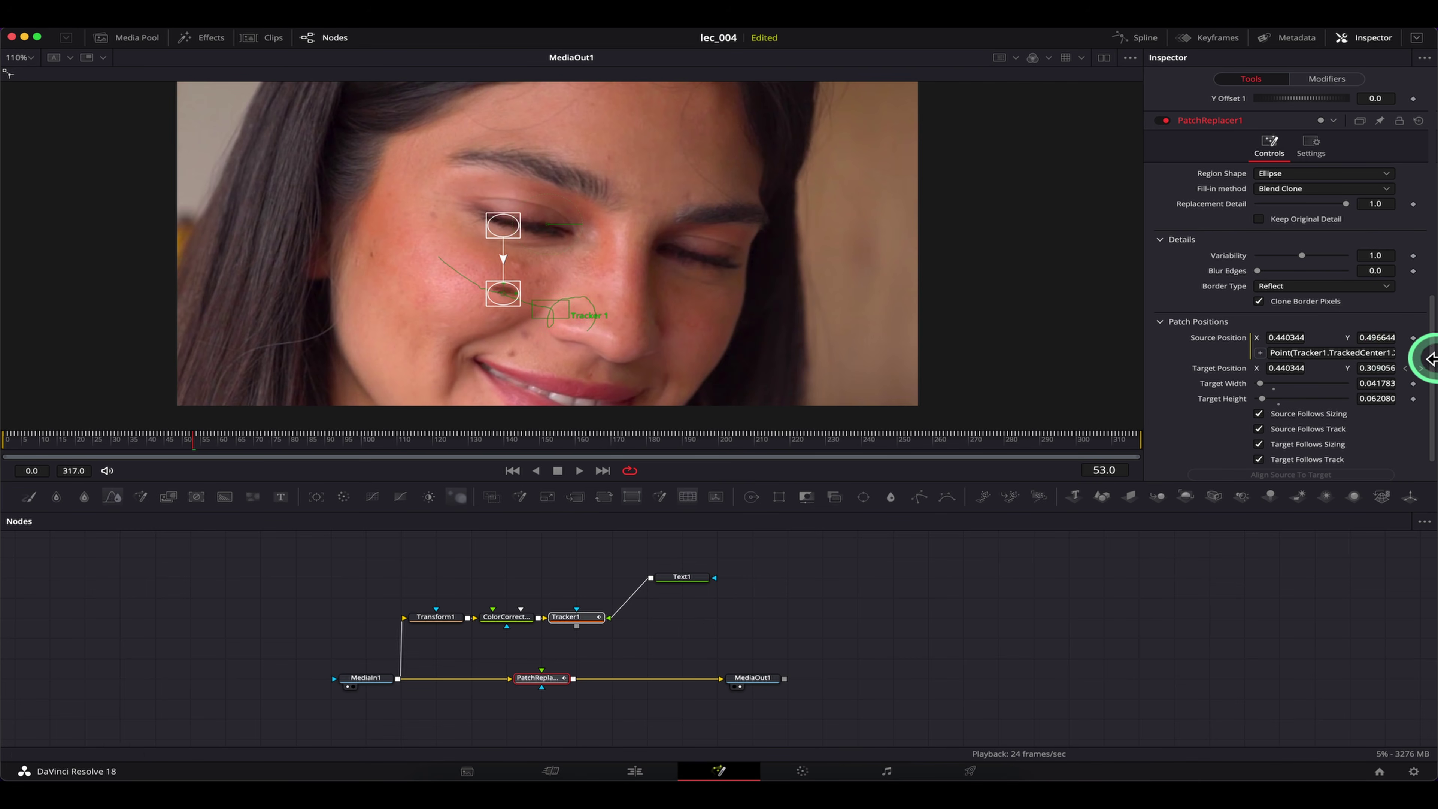
Step: Set the Y component of the Source Position expression to Tracker1.TrackedCenter1.Y and inspect the cheek spot up close
left_click(1369, 352)
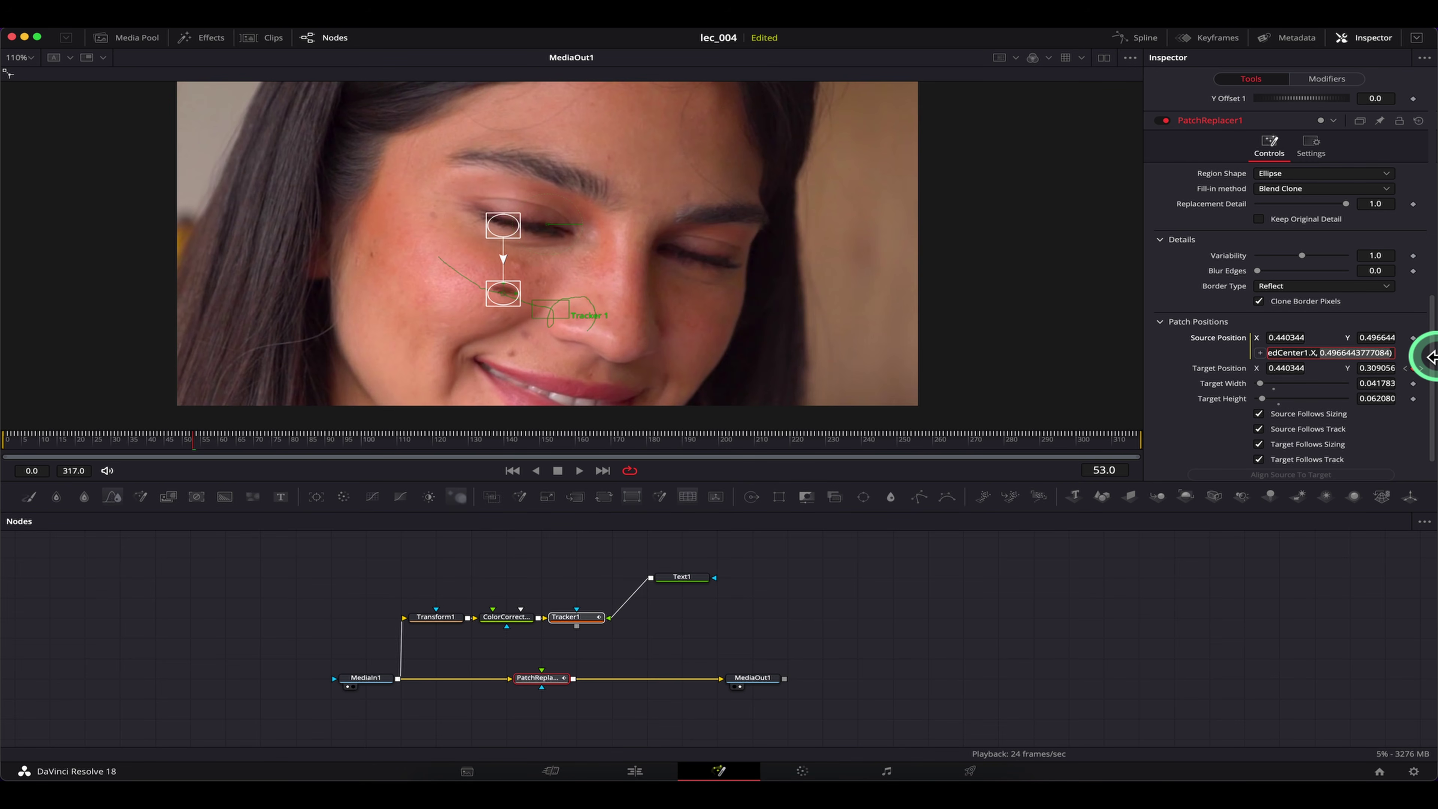
type("Tracker1.TrackedCenter1.X")
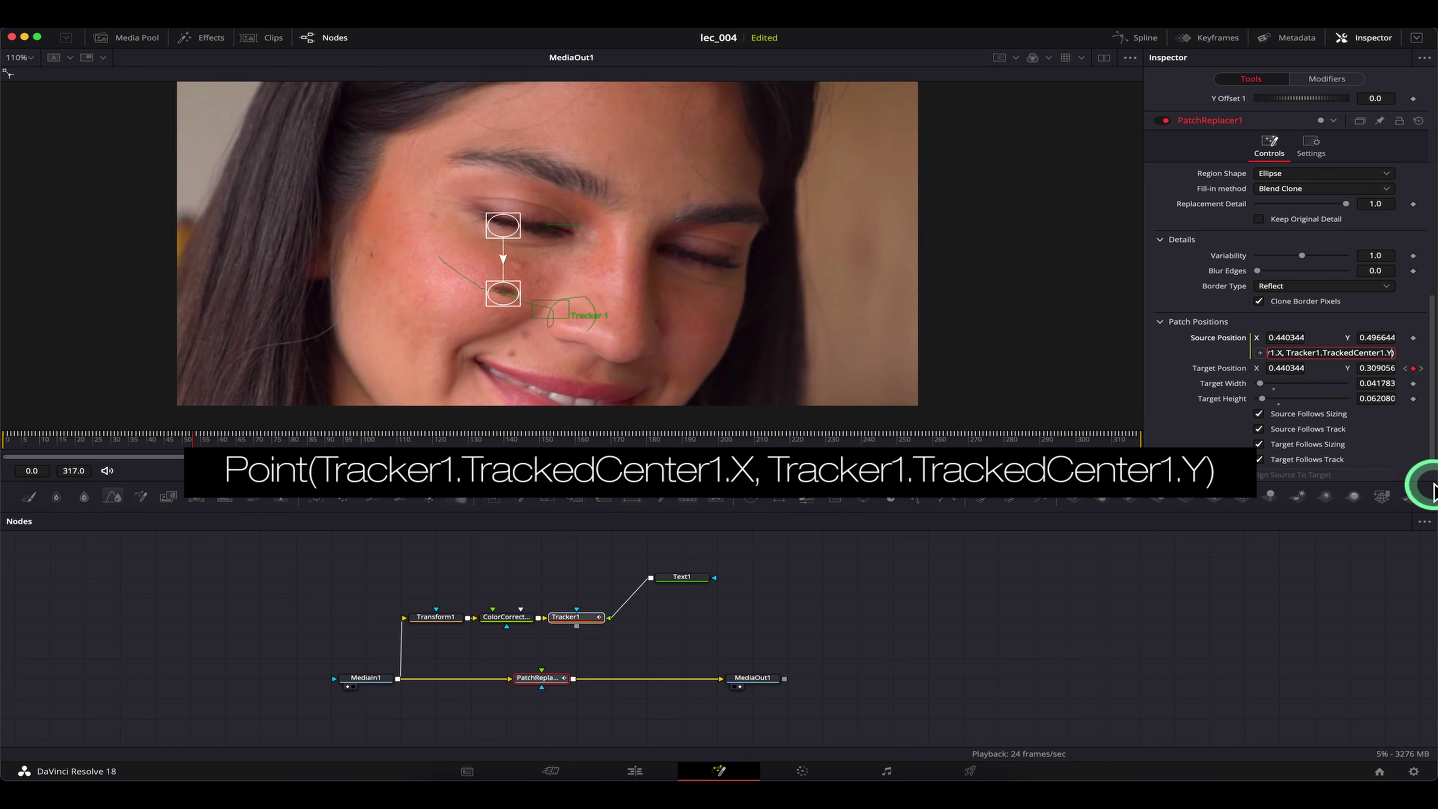
key("Return")
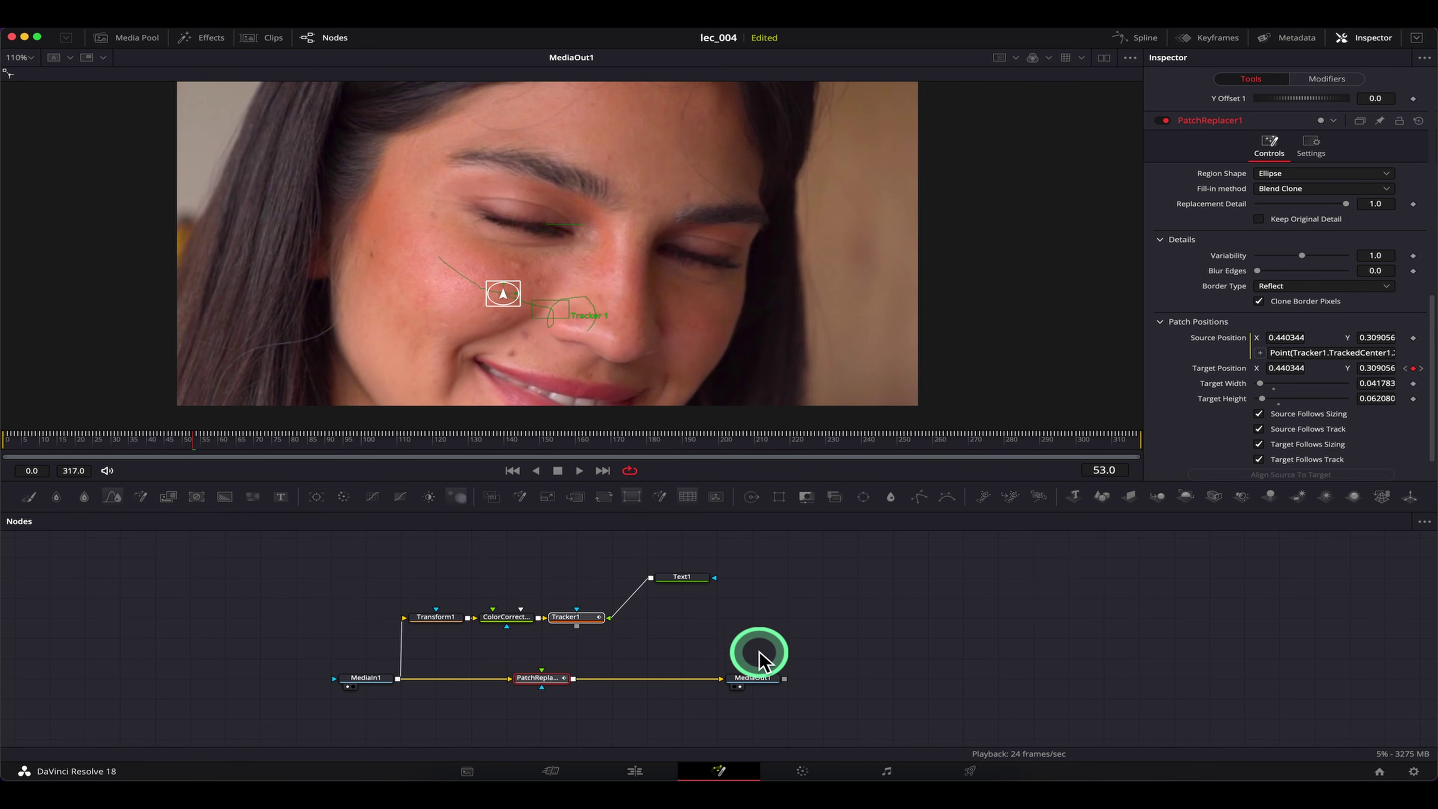
left_click(759, 664)
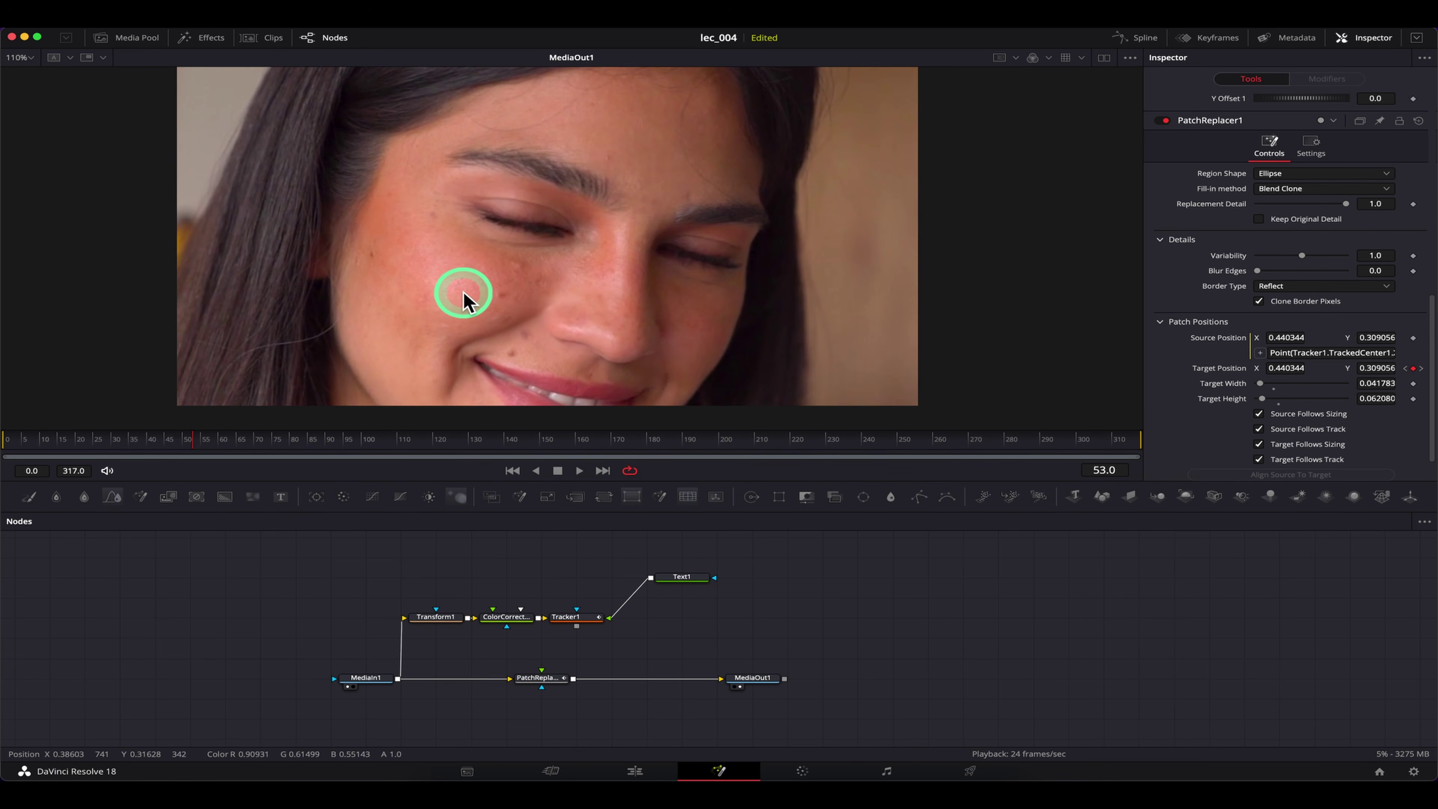
scroll(454, 293, "up", 2)
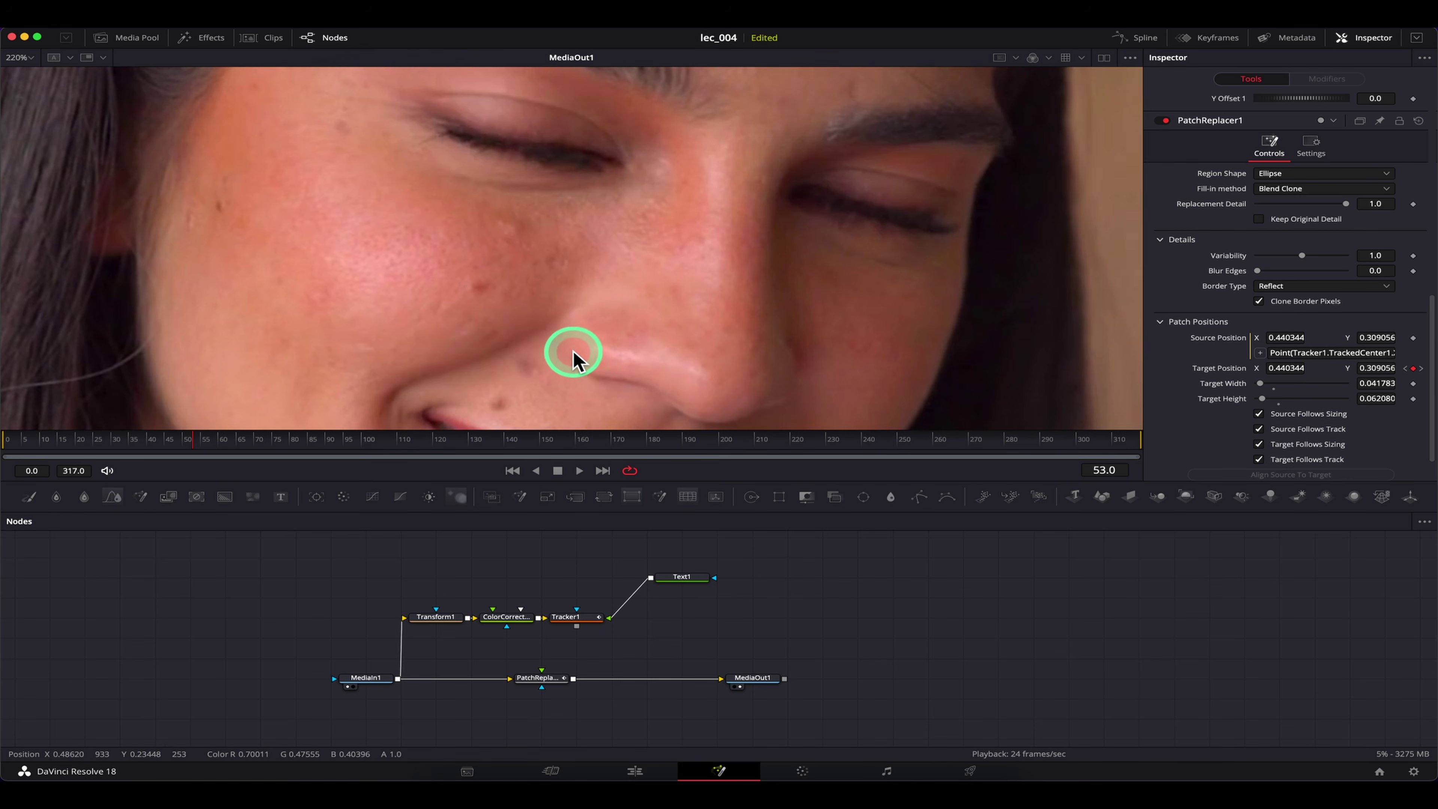
scroll(584, 316, "down", 2)
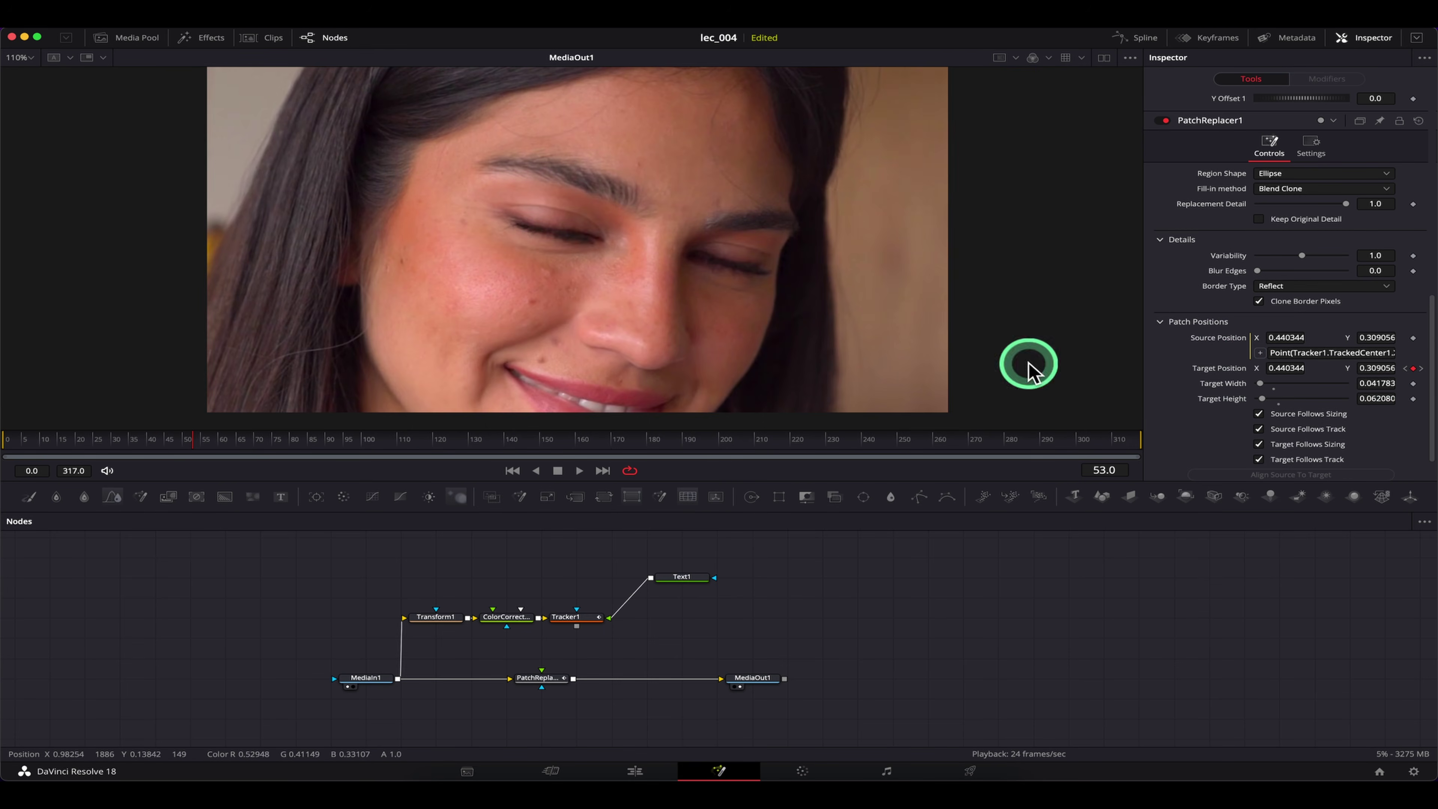
Step: Offset the X component of PatchReplacer1's Source Position expression to Tracker1.TrackedCenter1.X-0.01
left_click(538, 677)
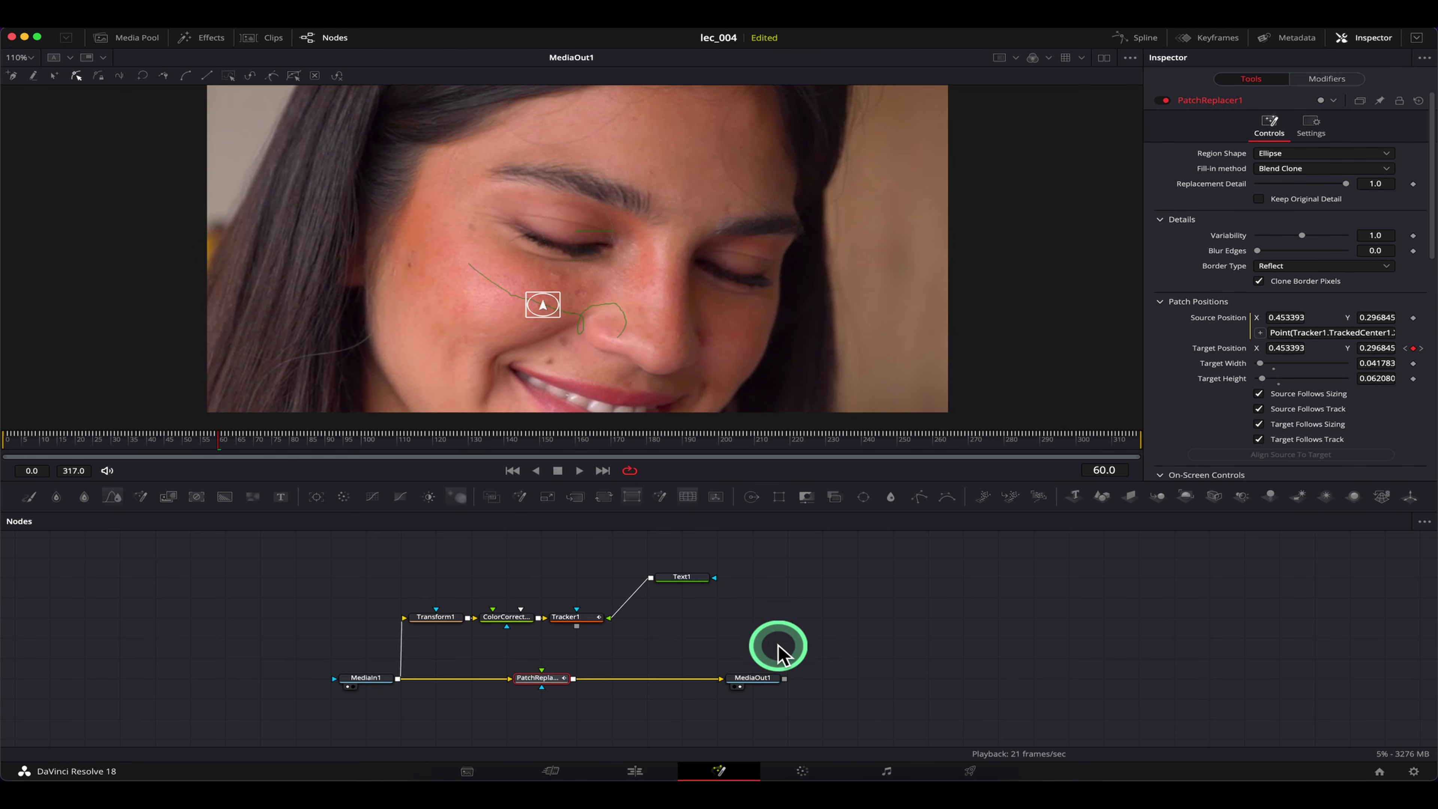
left_click(1350, 333)
key("Right")
key("Right")
key("Right")
key("Right")
key("Right")
key("Right")
key("Right")
key("Right")
key("Right")
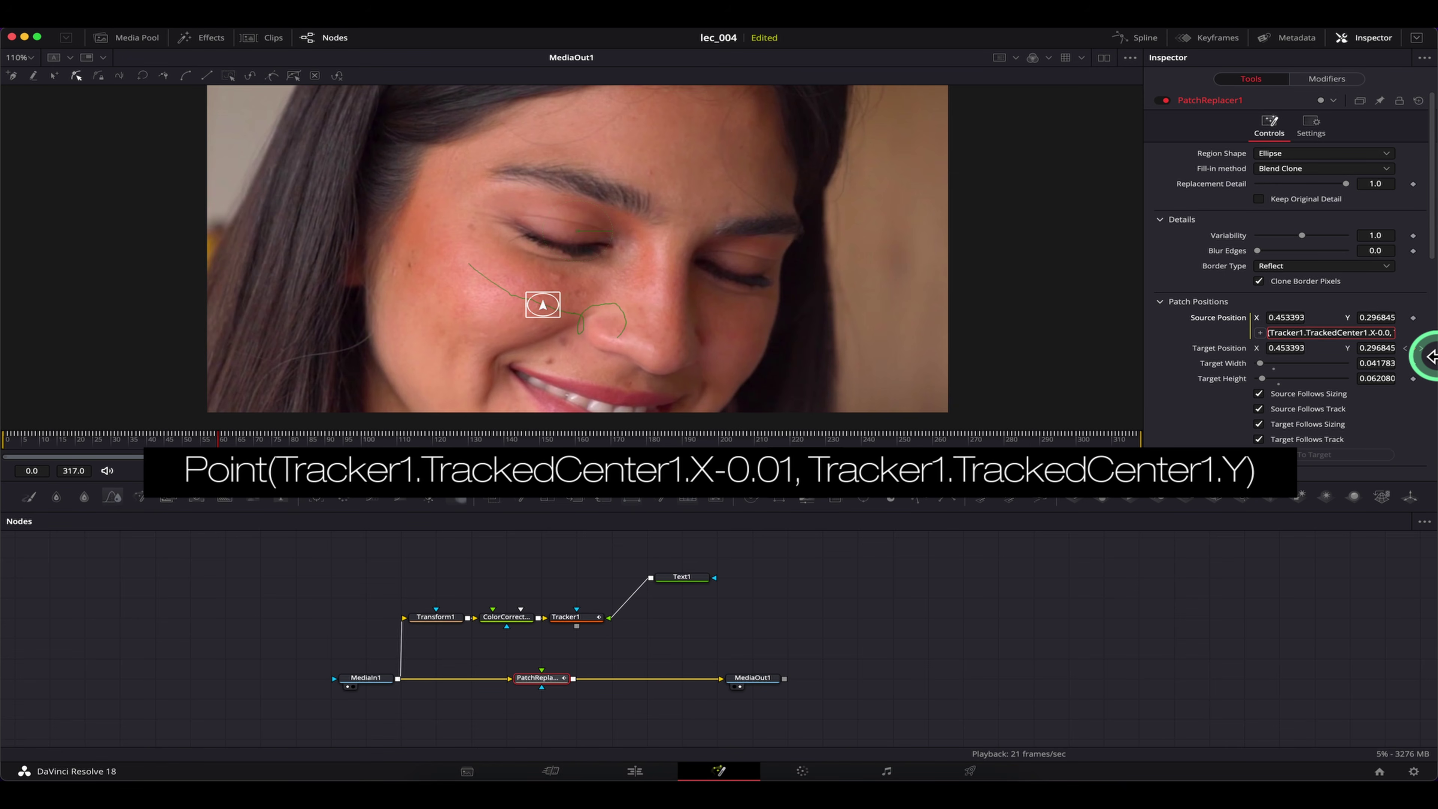
key("Return")
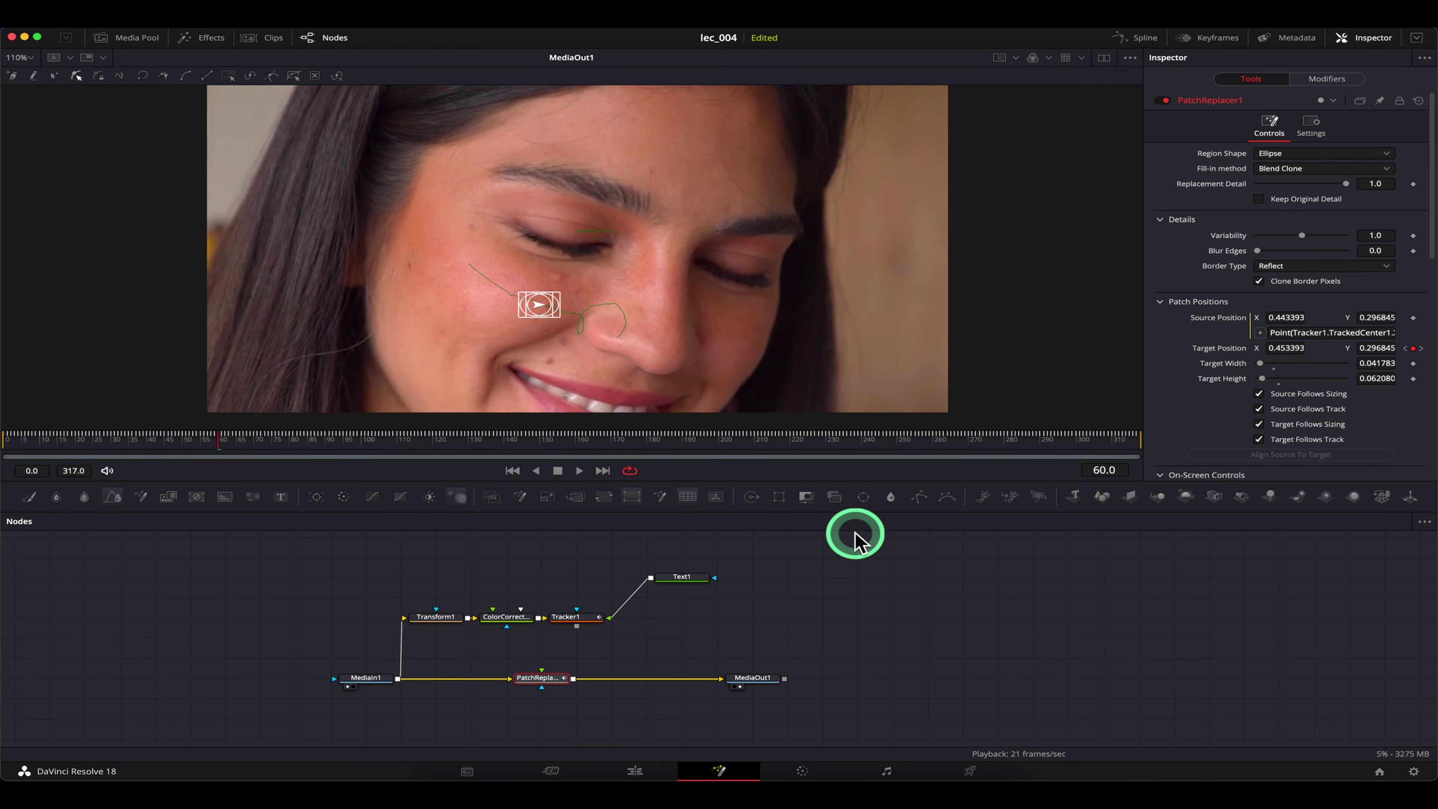
left_click(815, 615)
left_click(541, 678)
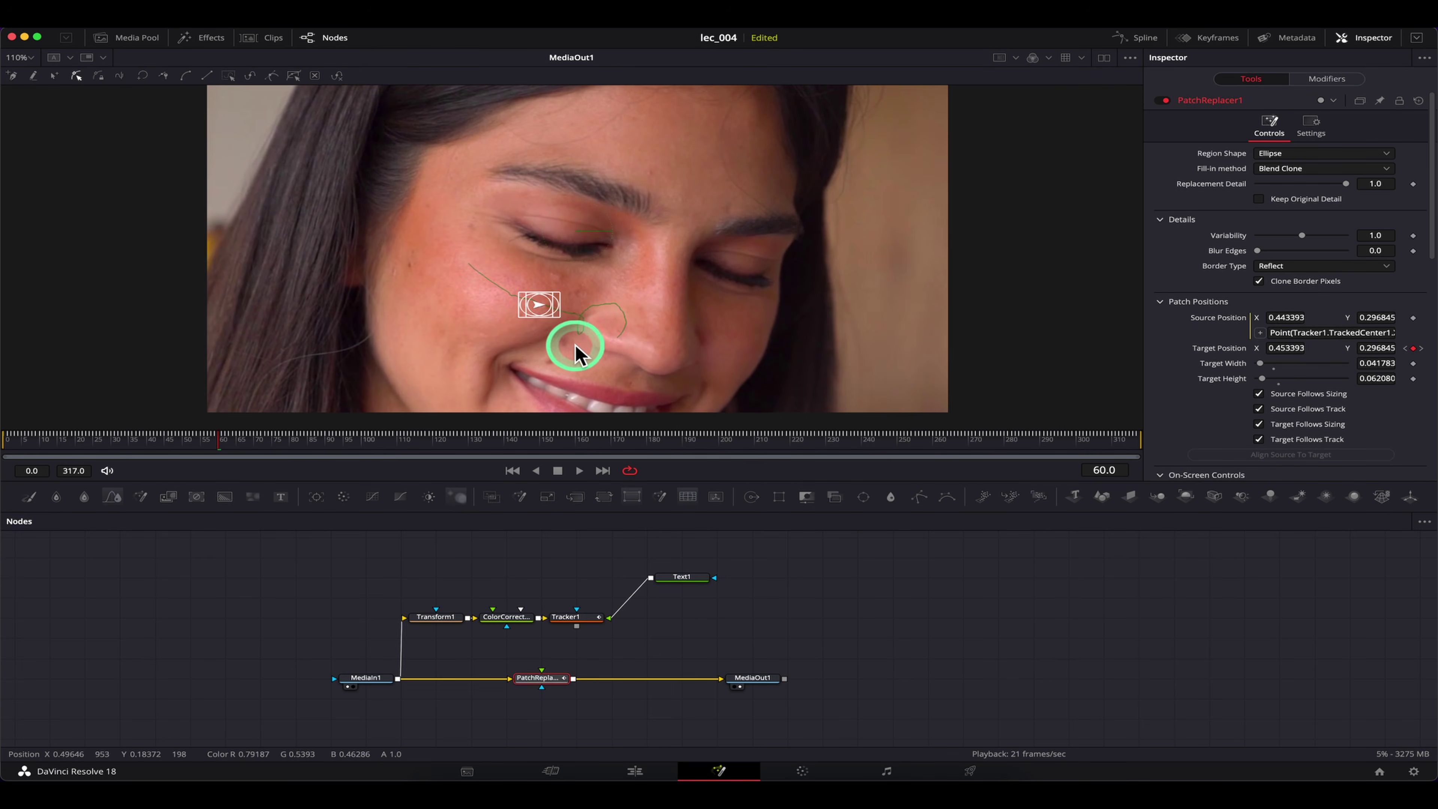
Step: Change the X component of the Source Position expression to Tracker1.TrackedCenter1.X-0.02
scroll(634, 330, "up", 5)
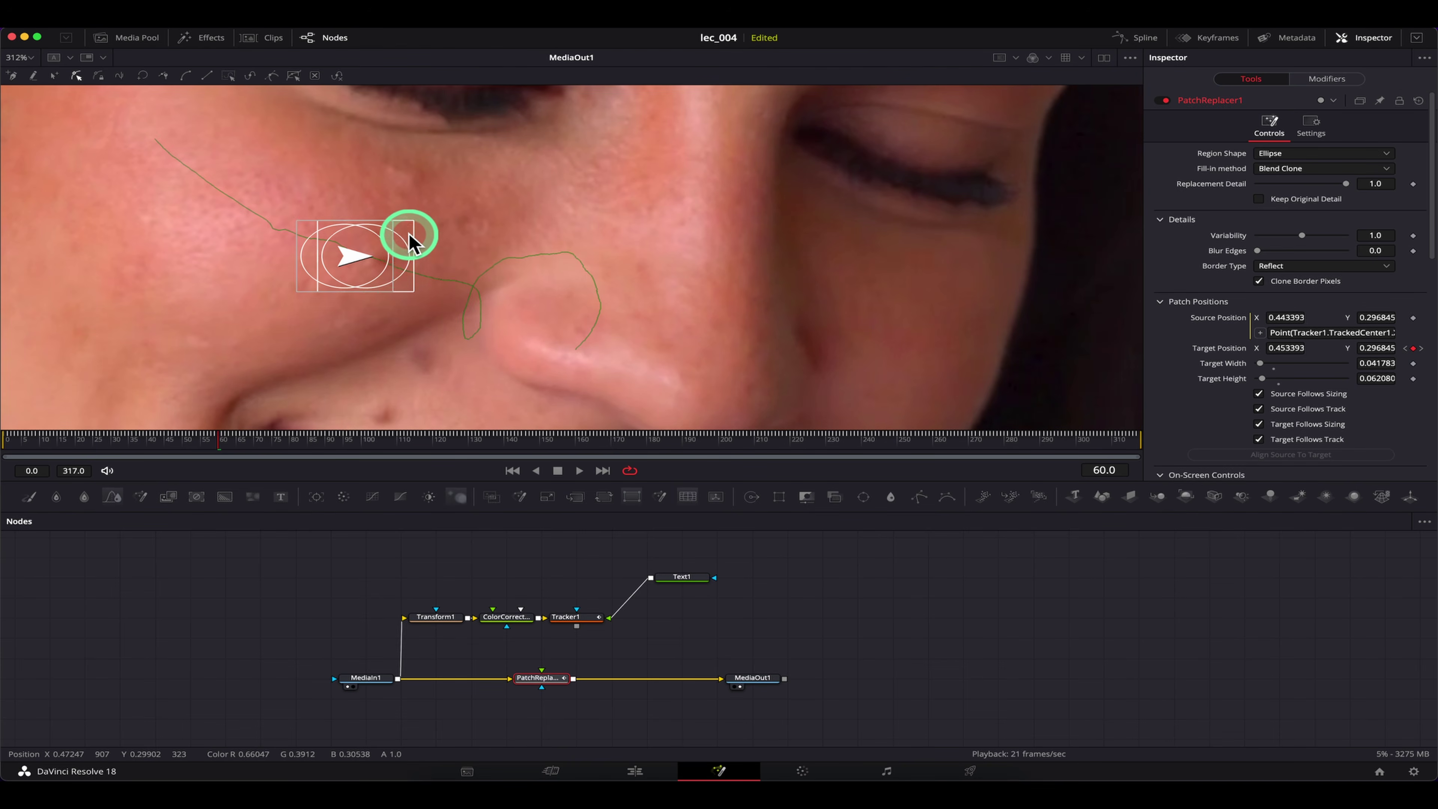
scroll(385, 263, "down", 2)
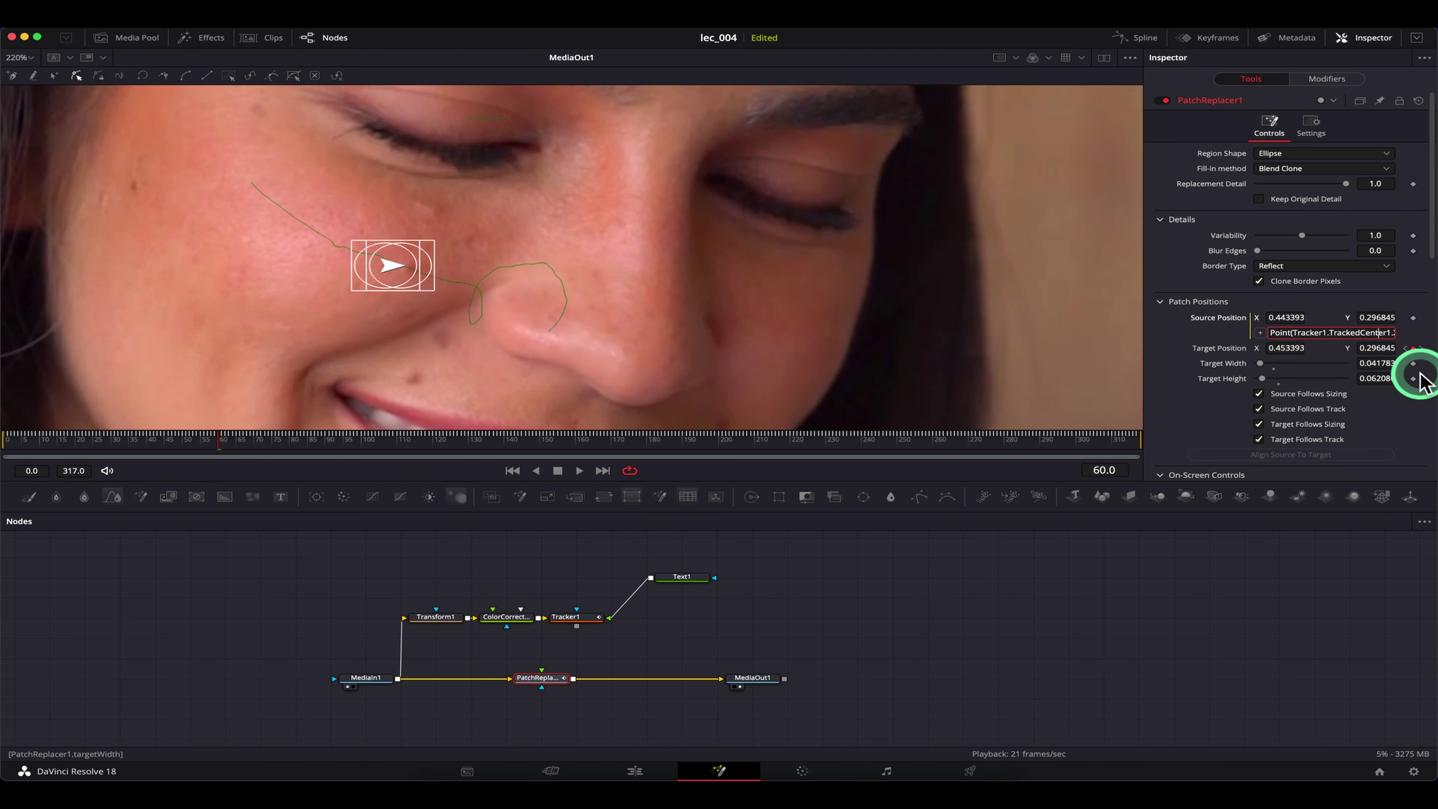
key("Right")
key("Right")
key("Right")
key("Right")
key("Right")
key("Right")
key("Right")
key("Right")
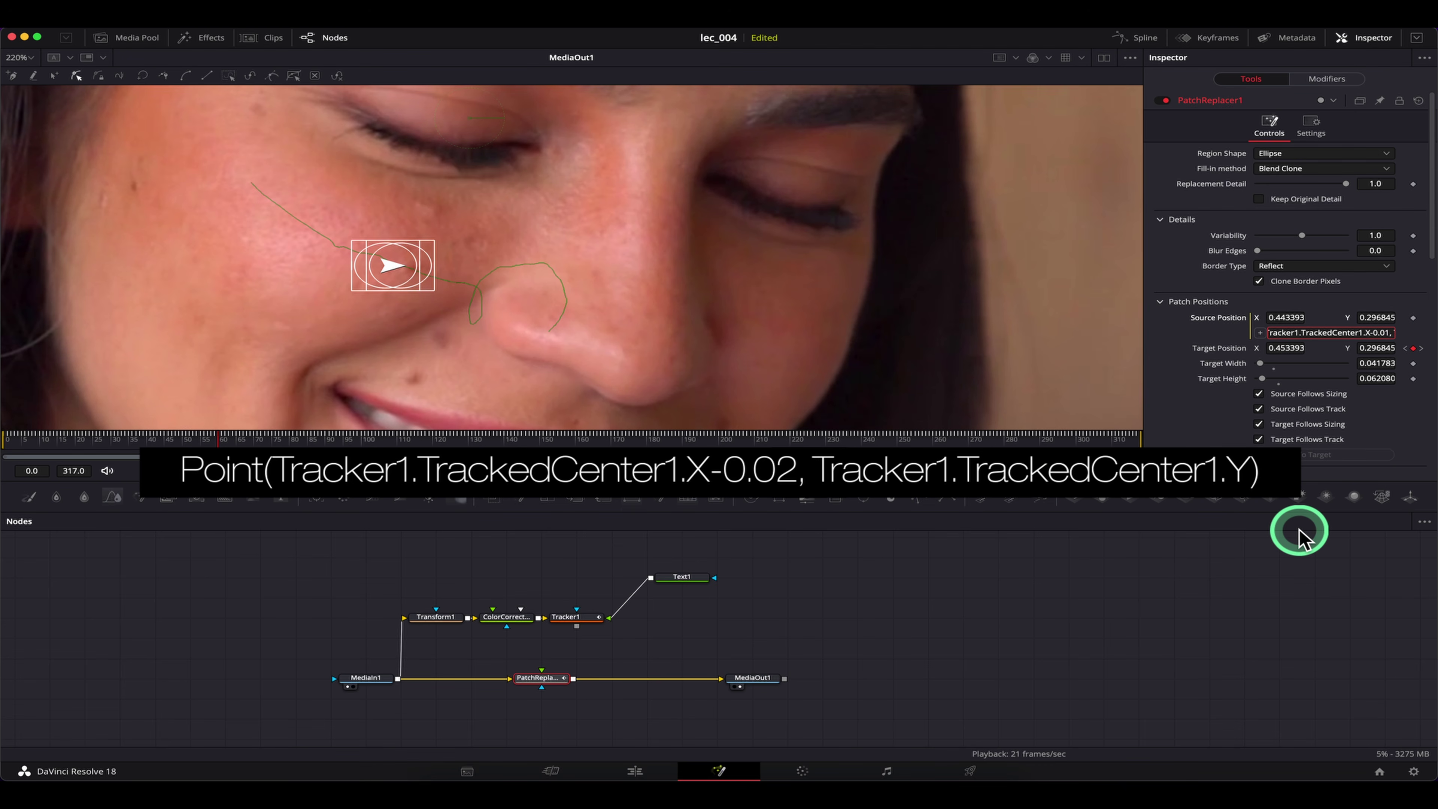
type("2")
key("Return")
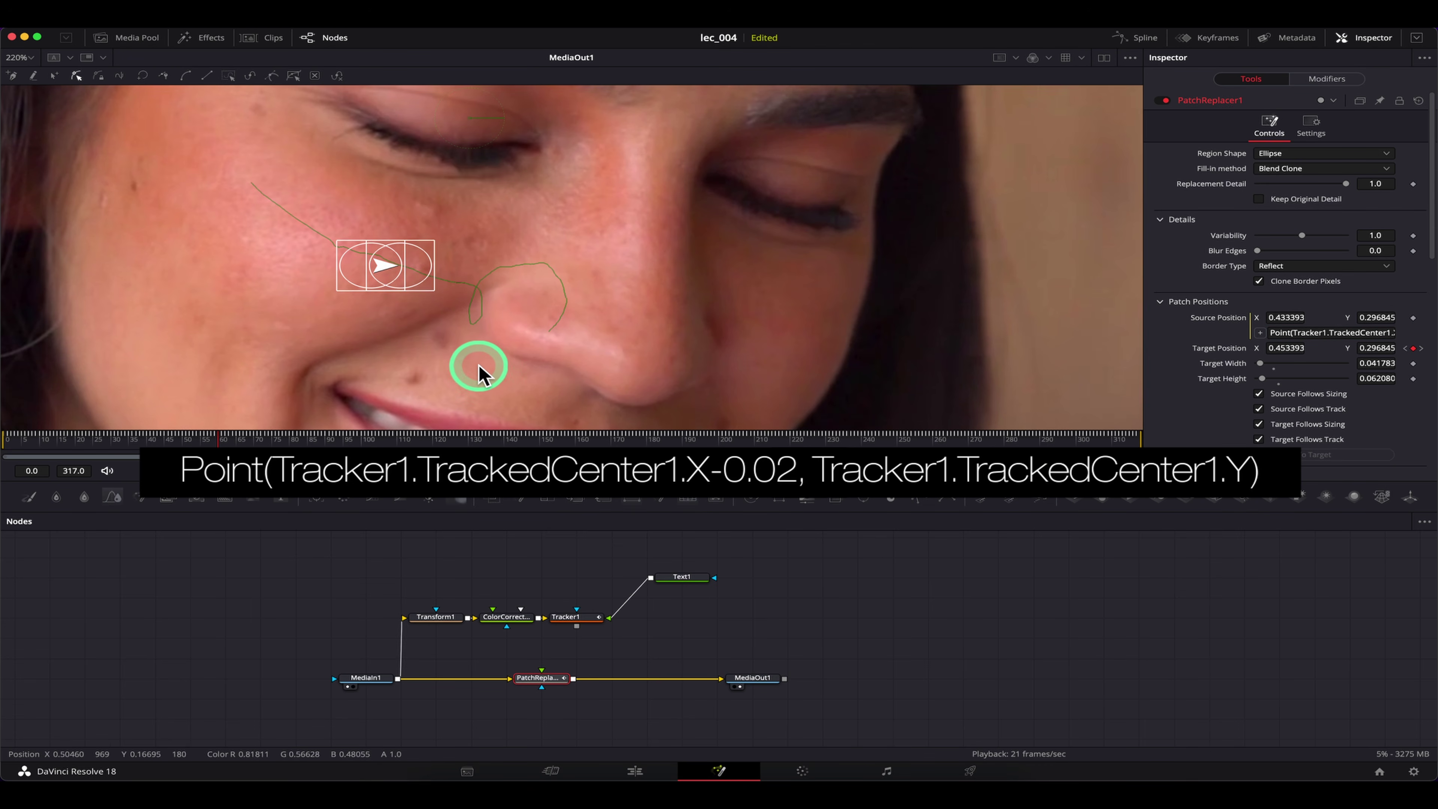
Step: Offset the Y component of the Source Position expression to Tracker1.TrackedCenter1.Y-0.02
scroll(655, 331, "down", 2)
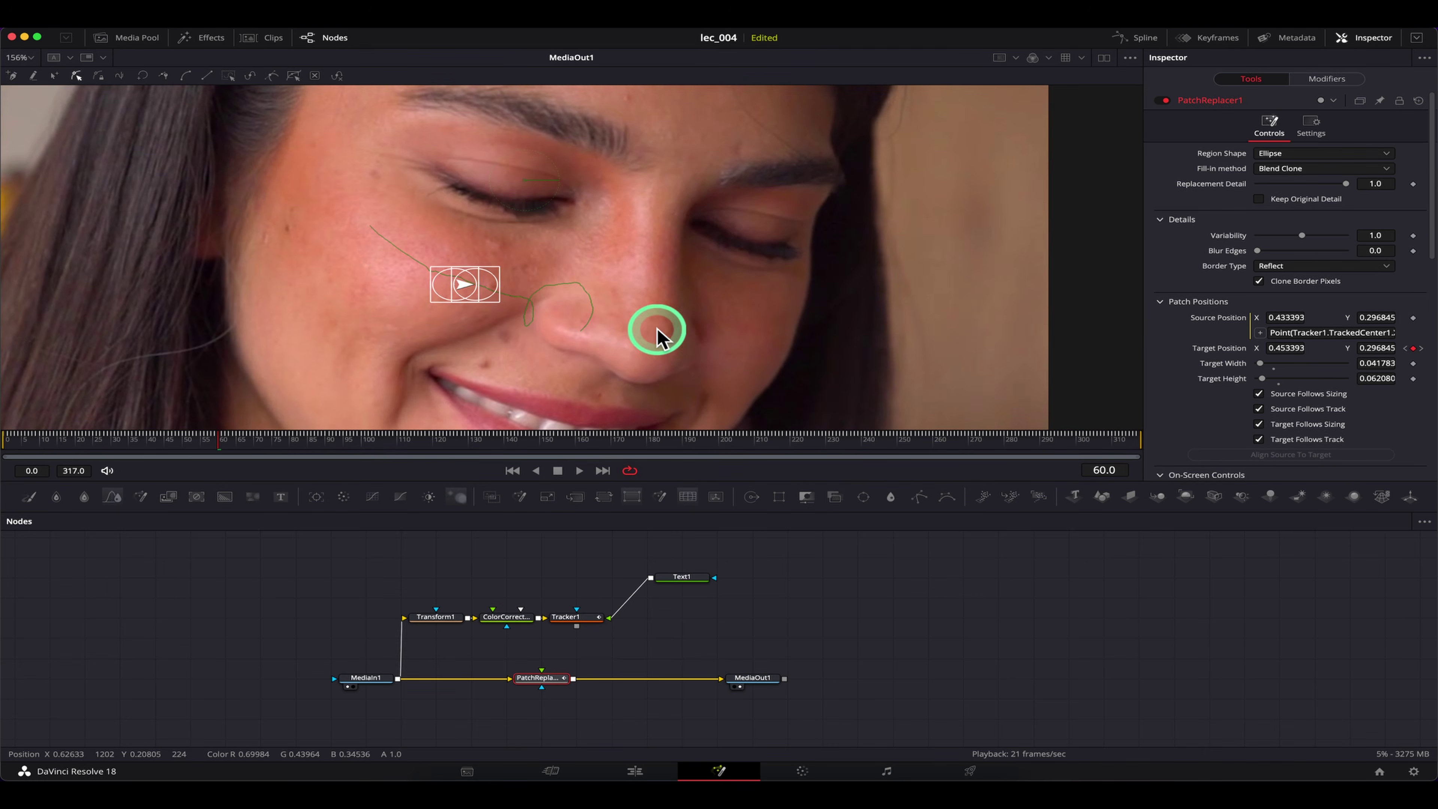
scroll(726, 321, "down", 2)
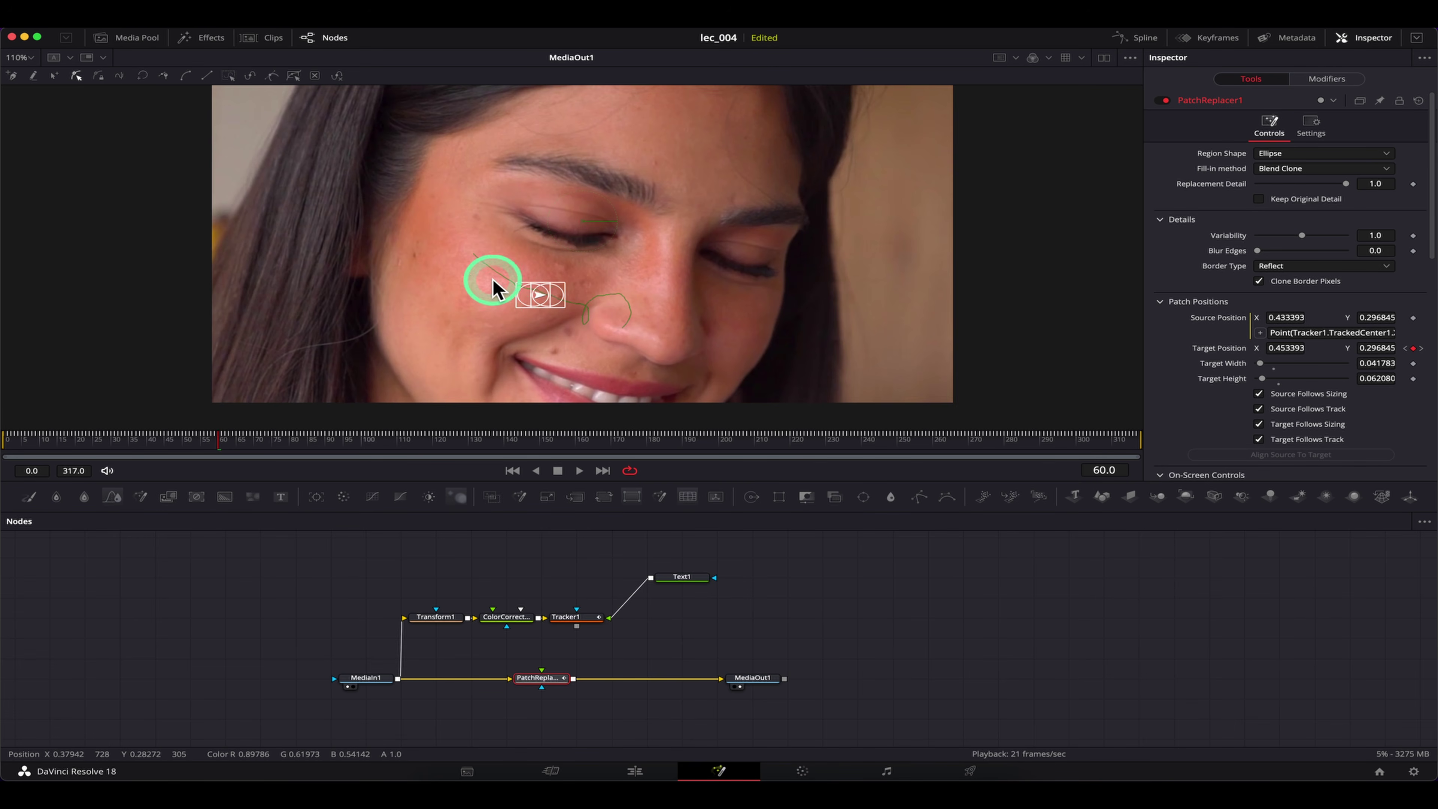
scroll(562, 299, "up", 2)
scroll(562, 298, "up", 2)
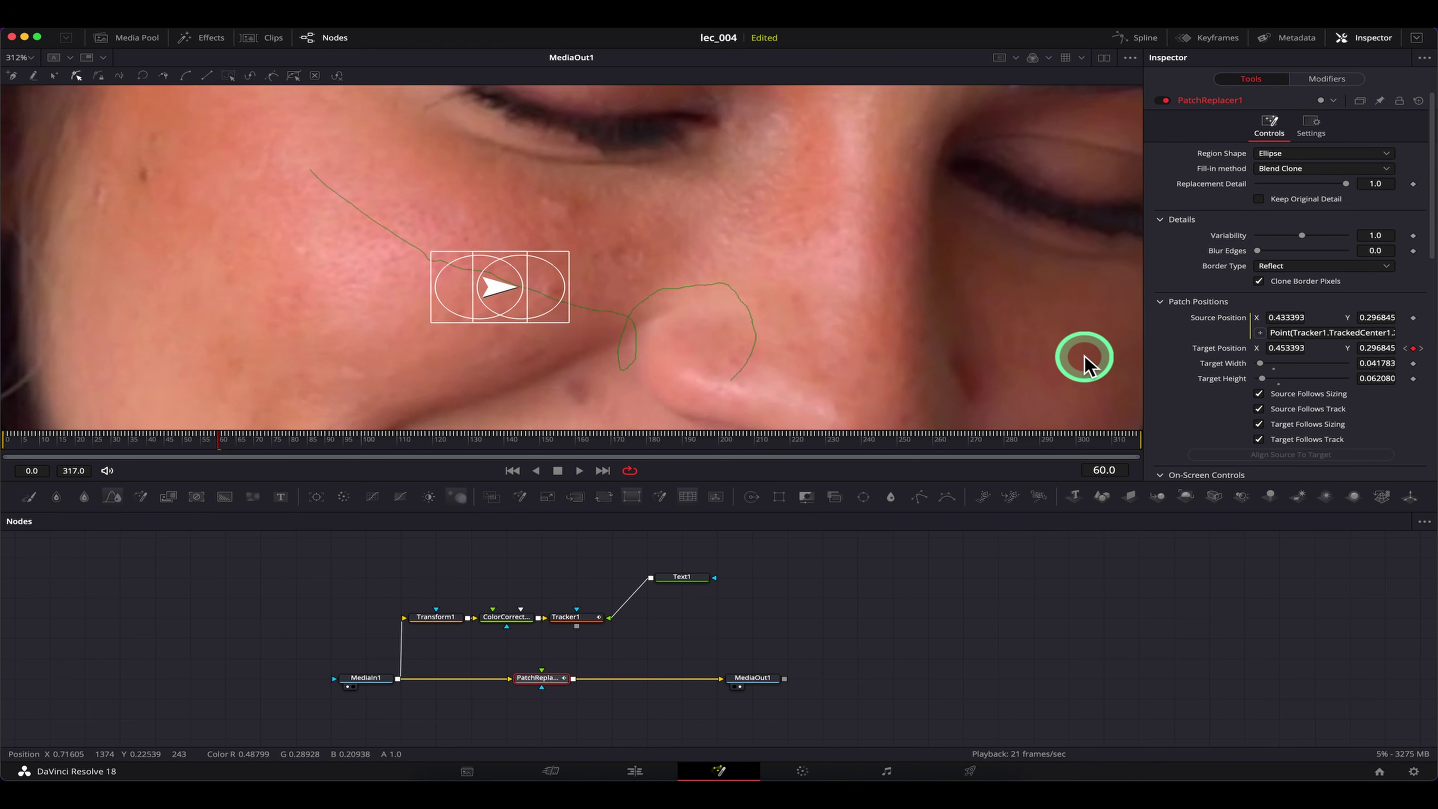
left_click(1391, 333)
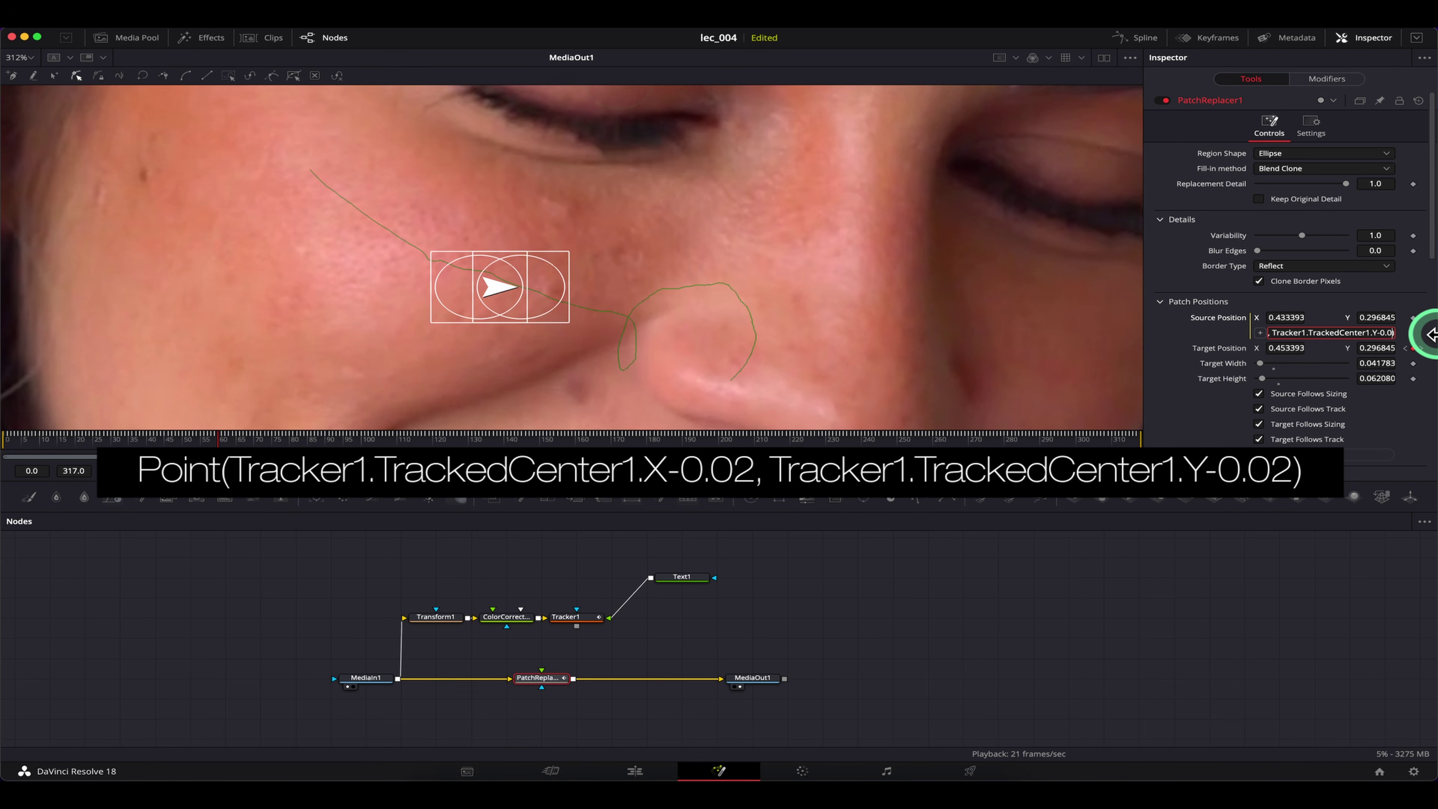
key("Return")
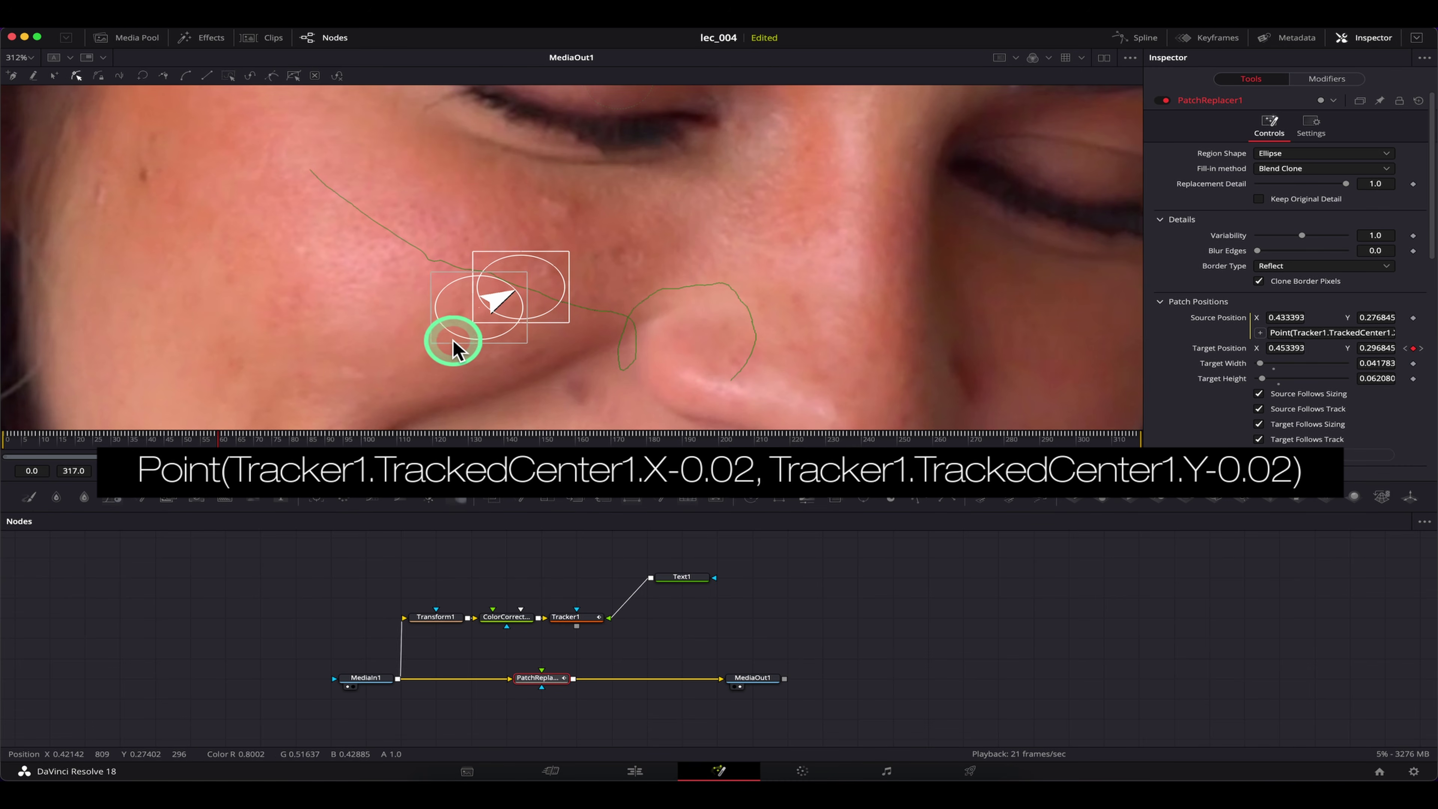
Step: Change the Y component of the Source Position expression to Tracker1.TrackedCenter1.Y+0.02
scroll(529, 363, "down", 10)
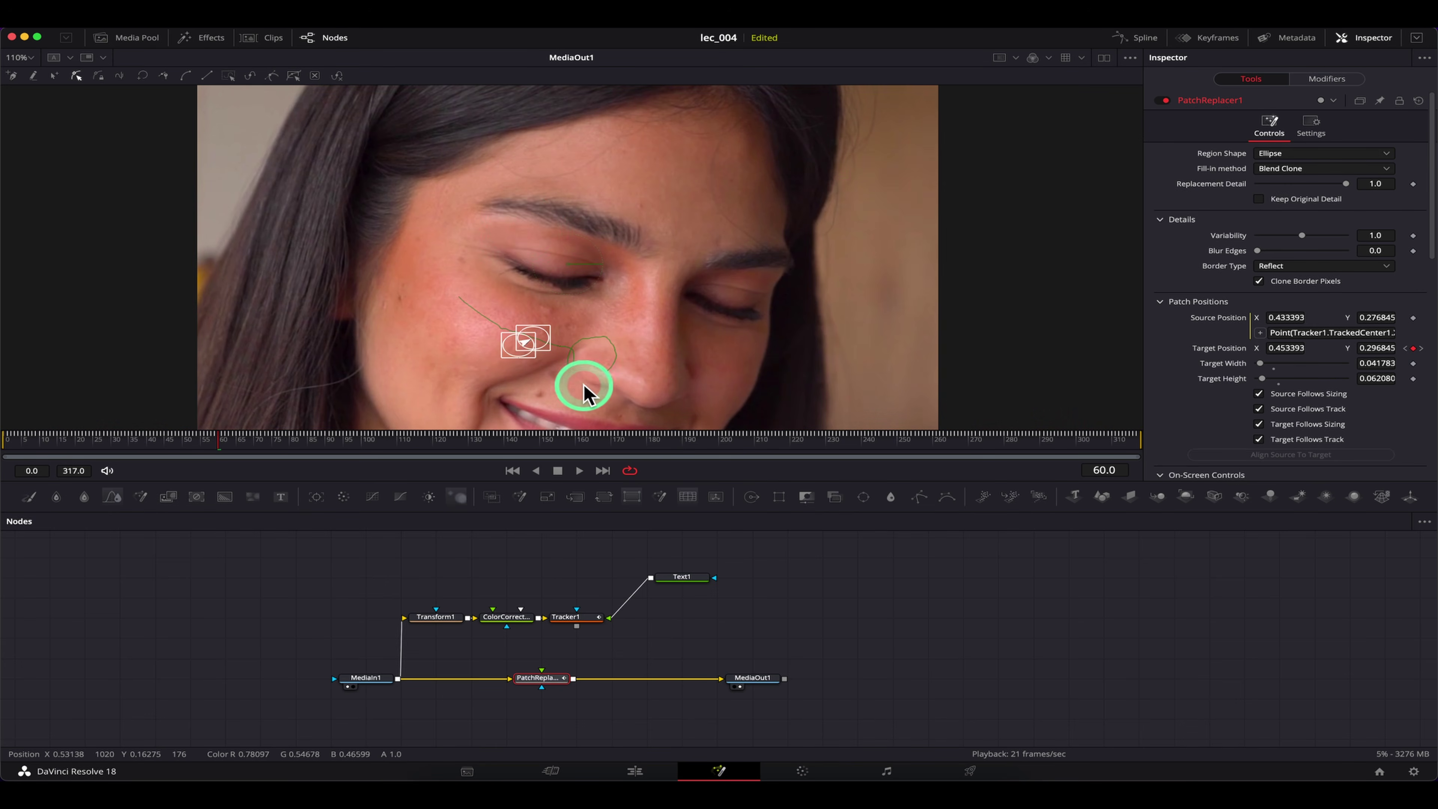
left_click(1393, 334)
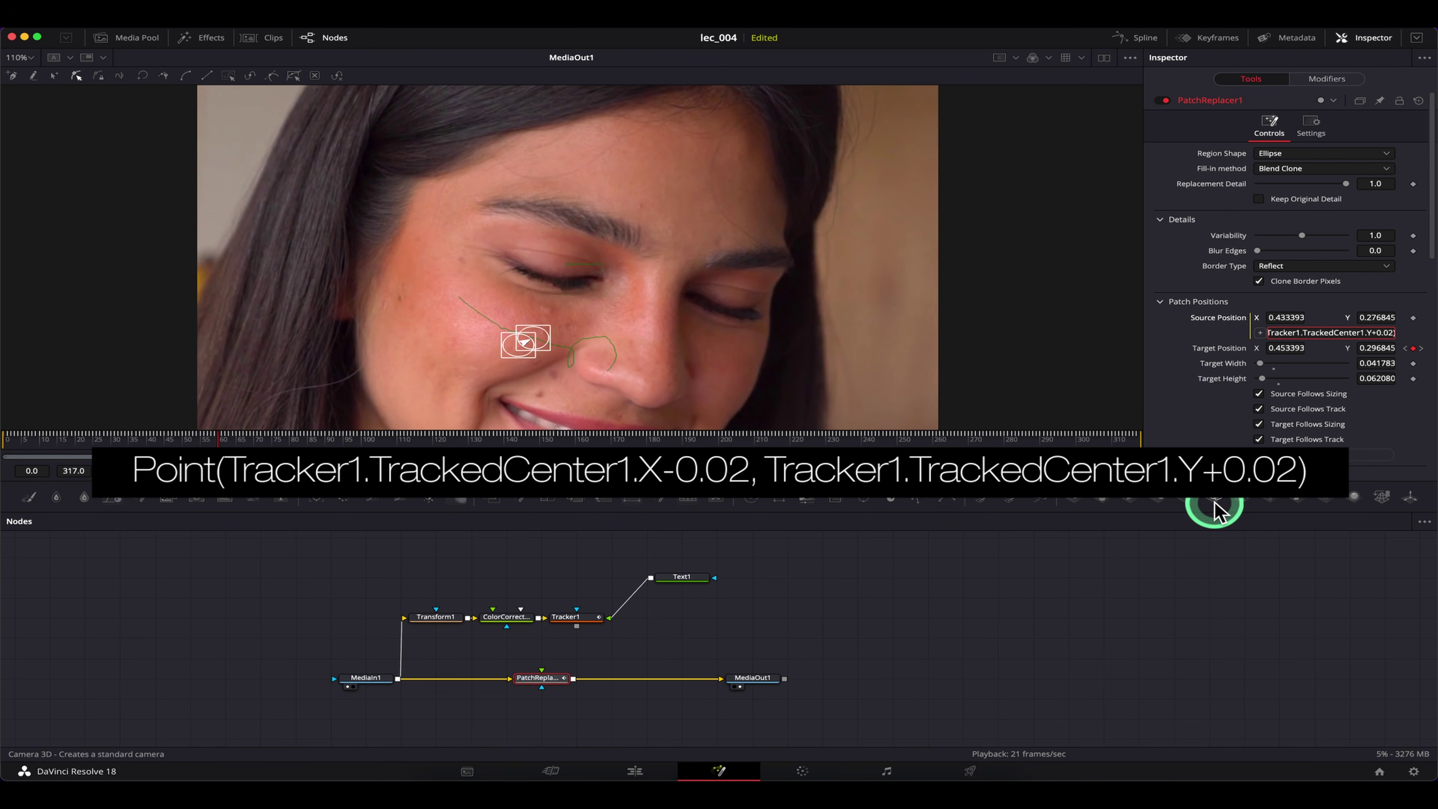
key("Return")
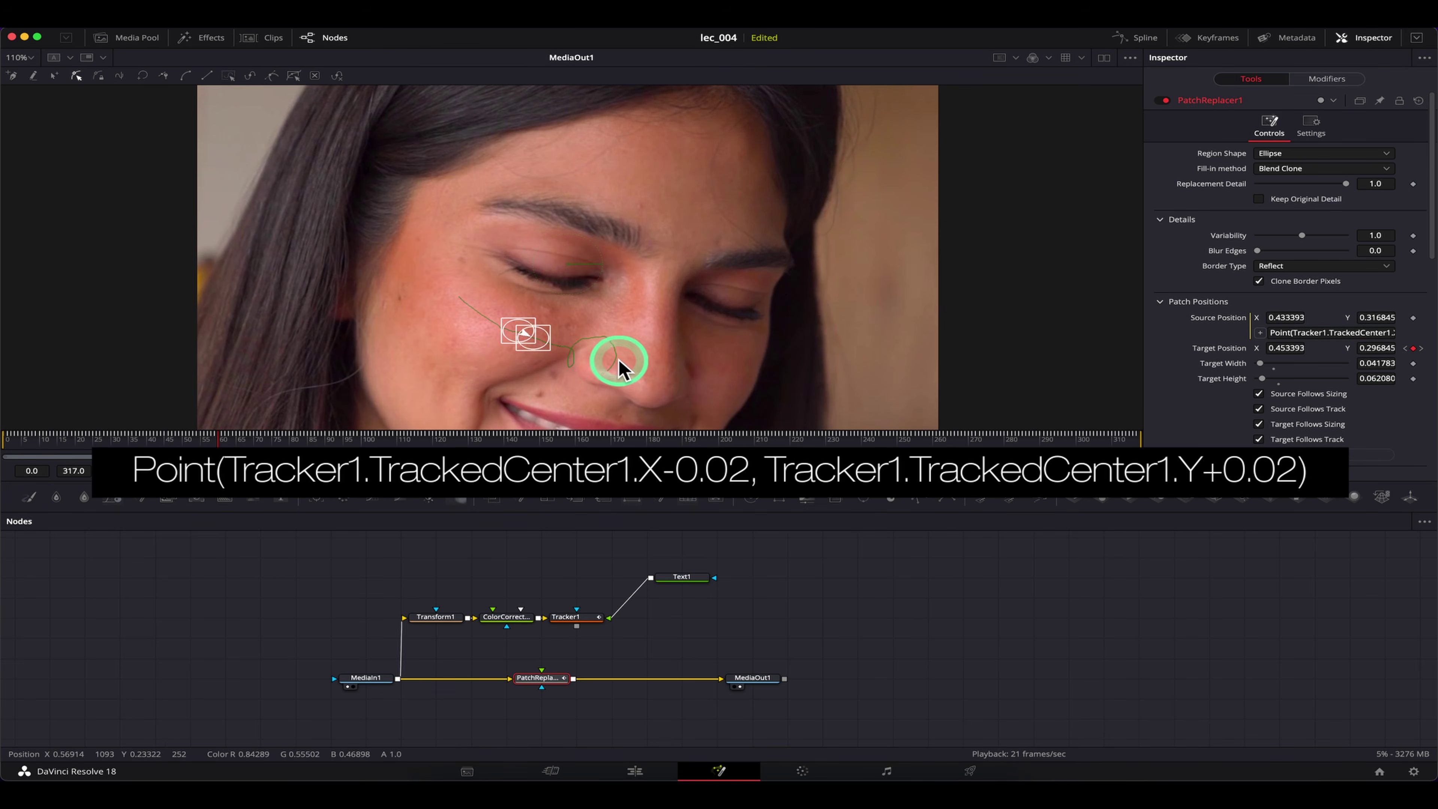
Step: Compare the cheek in MediaOut1 with PatchReplacer1 disconnected and reconnected, examining the patched spot up close
scroll(619, 363, "up", 3)
left_click(753, 677)
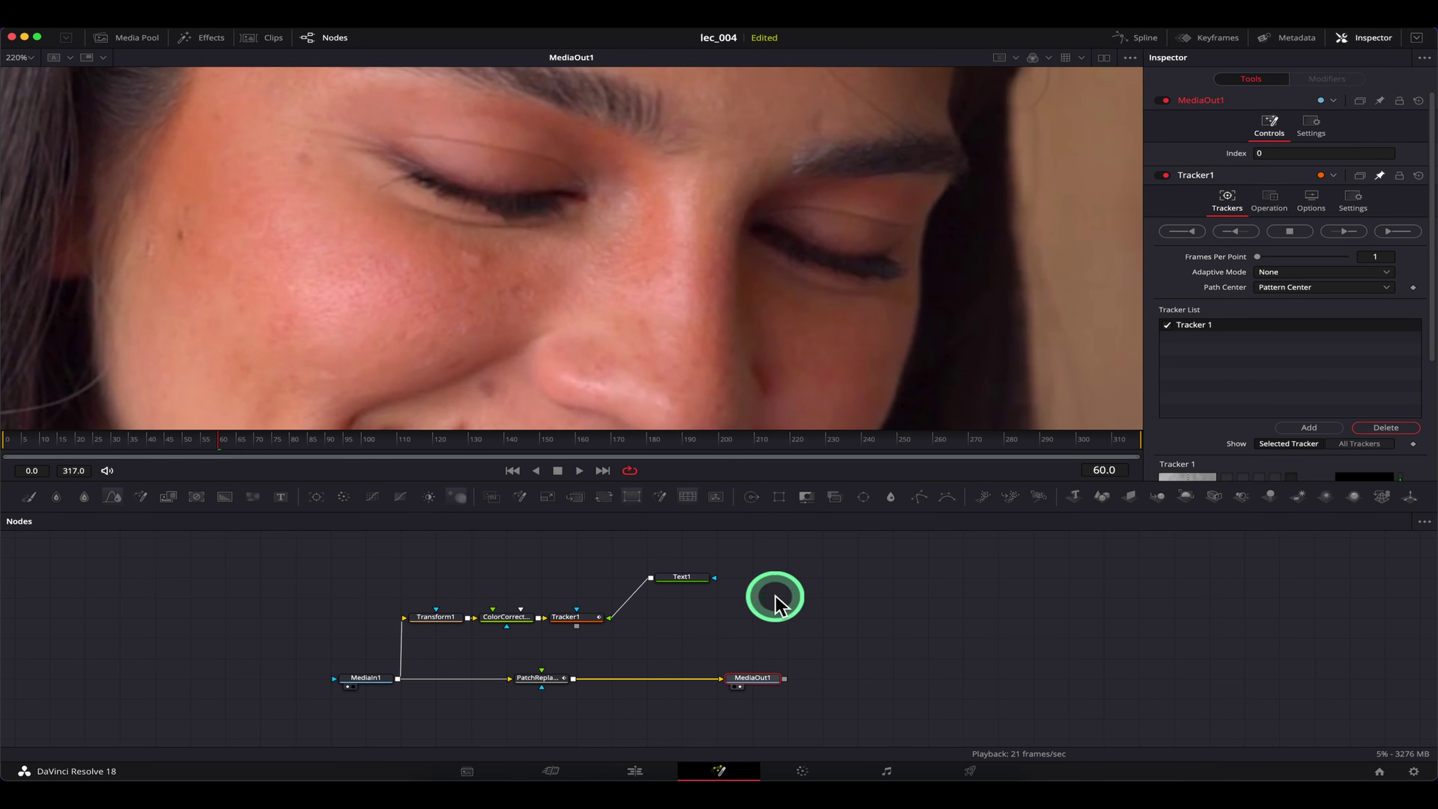
scroll(698, 334, "down", 3)
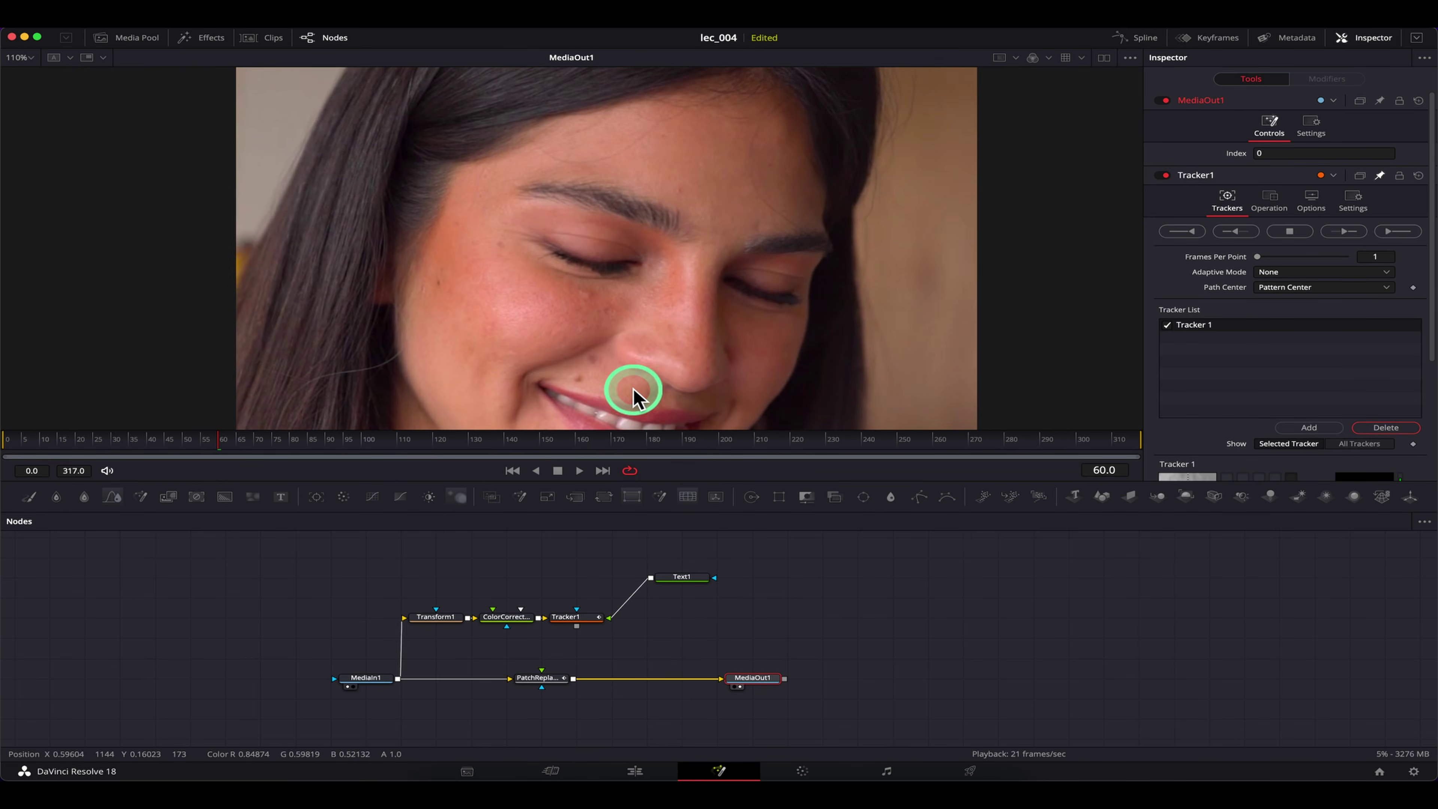
scroll(674, 319, "up", 3)
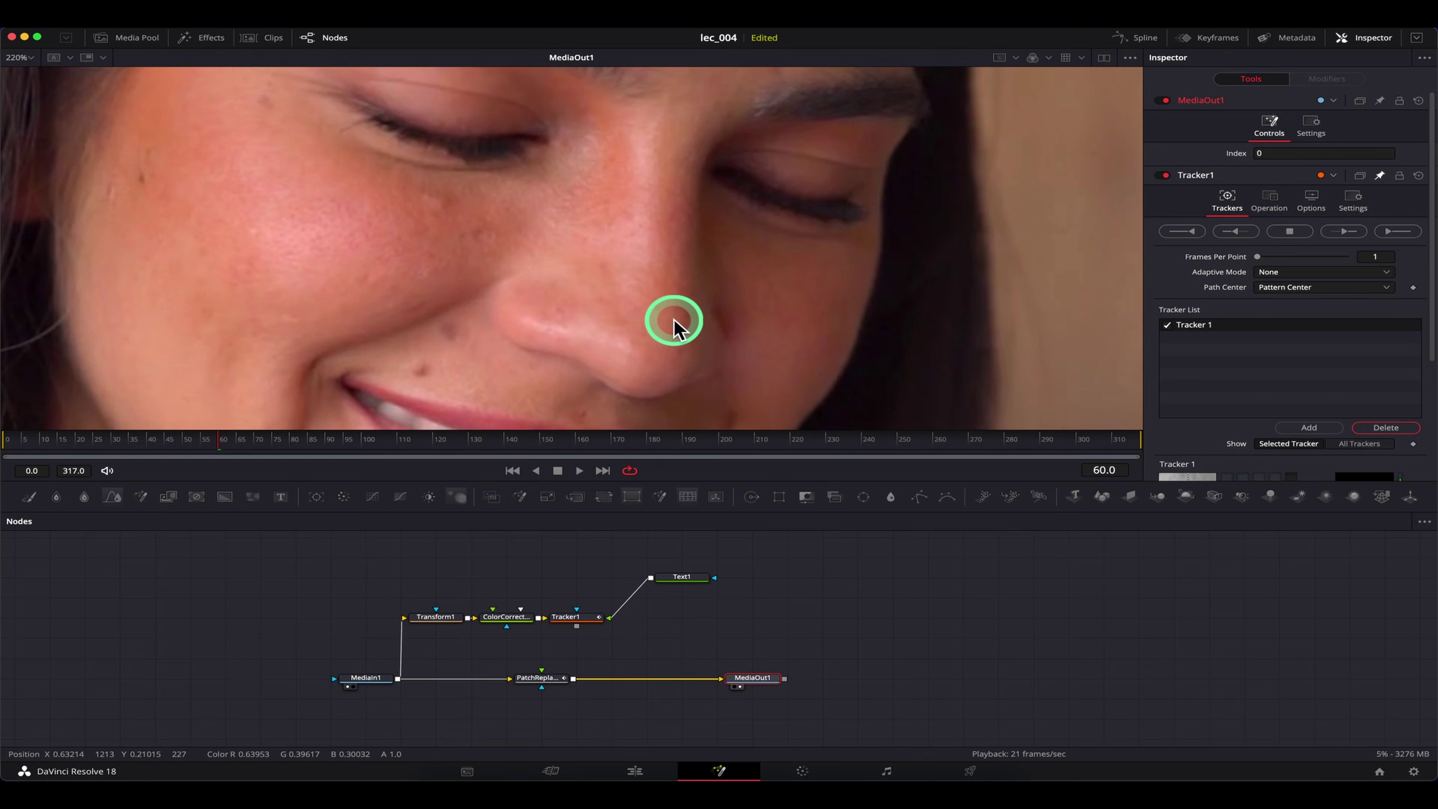
left_click_drag(561, 679, 562, 661)
left_click(808, 660)
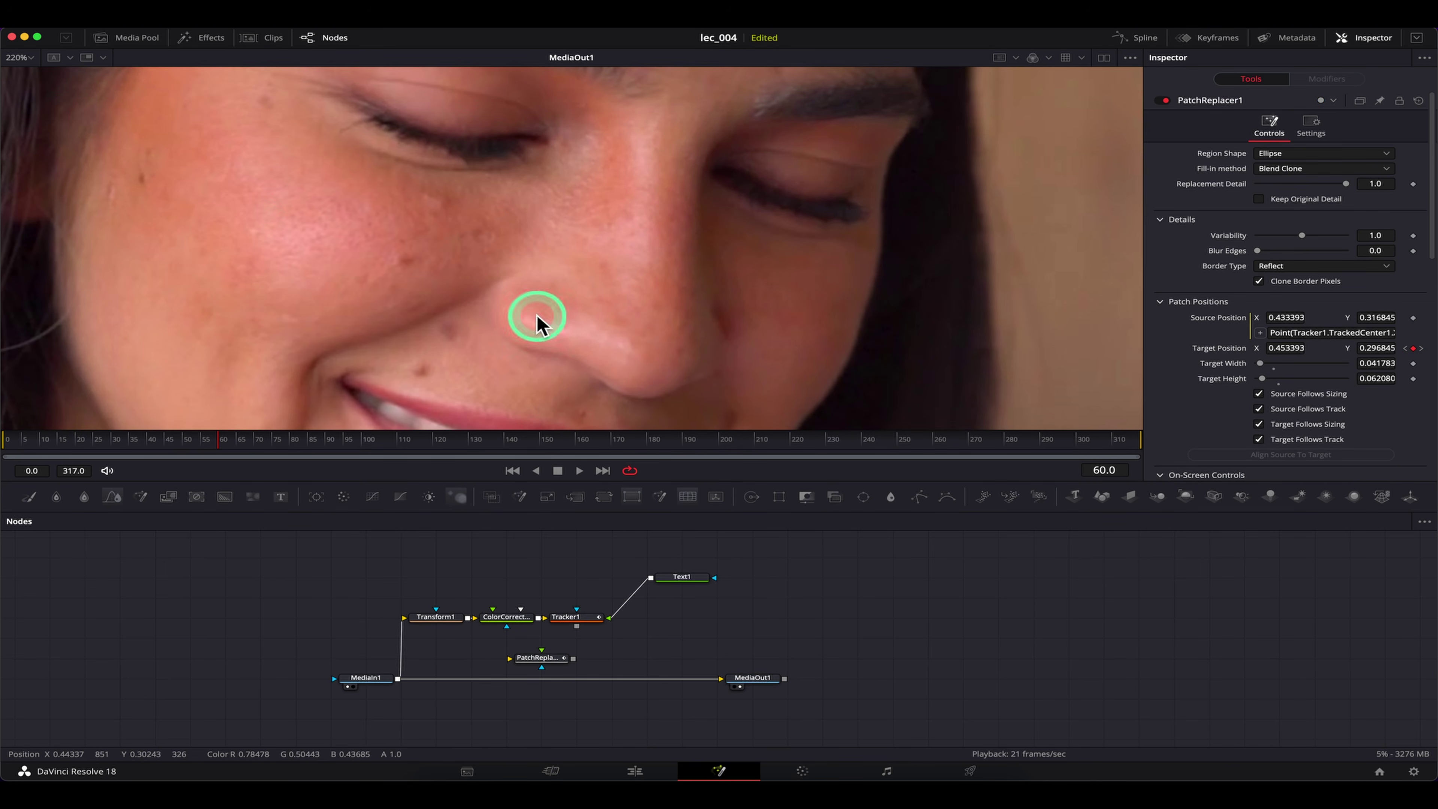
left_click(544, 662)
left_click(756, 678)
scroll(654, 329, "down", 2)
scroll(654, 329, "down", 3)
key("Left")
scroll(288, 235, "up", 3)
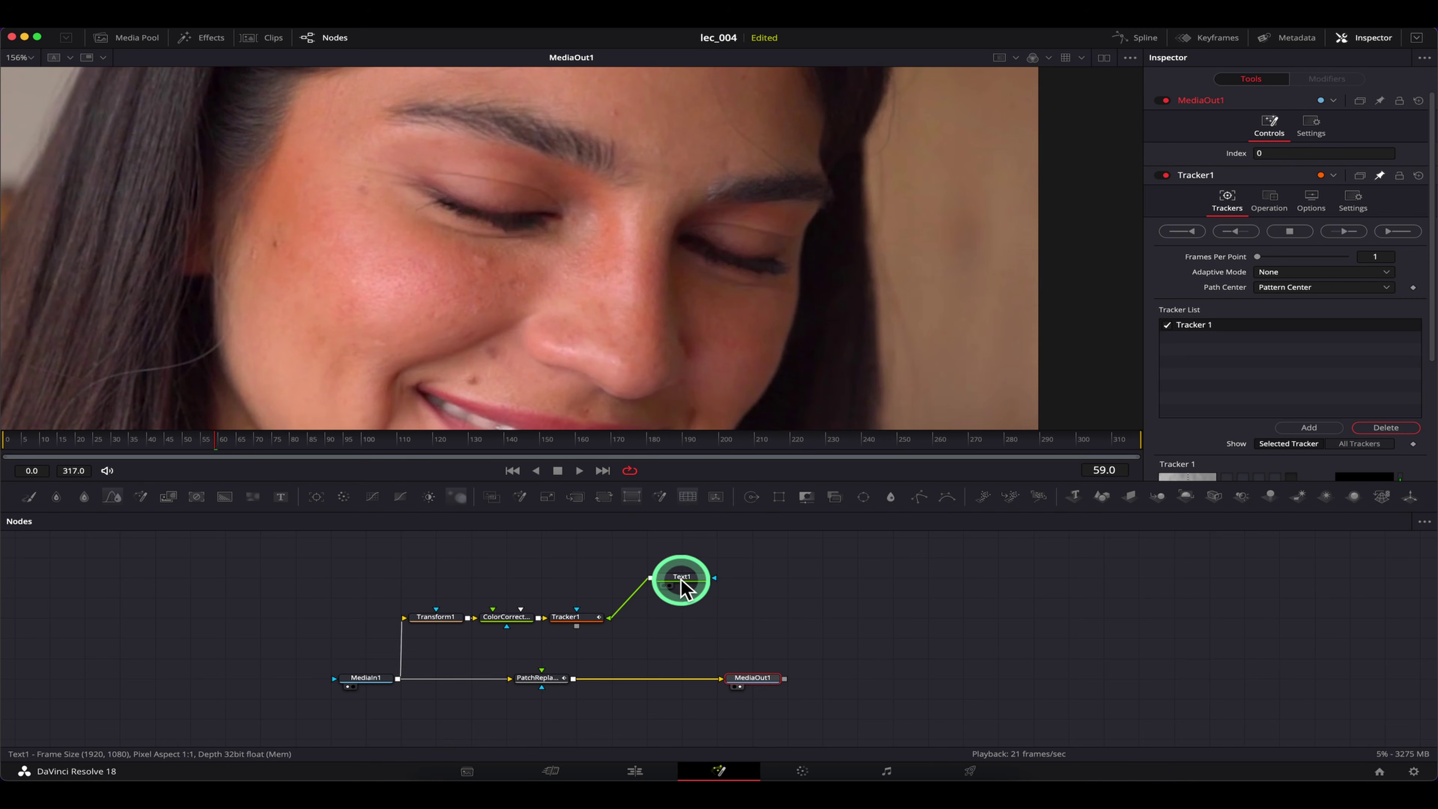
Step: Display the Tracker1 node in the viewer and delete the Text1 node
left_click(582, 616)
key("1")
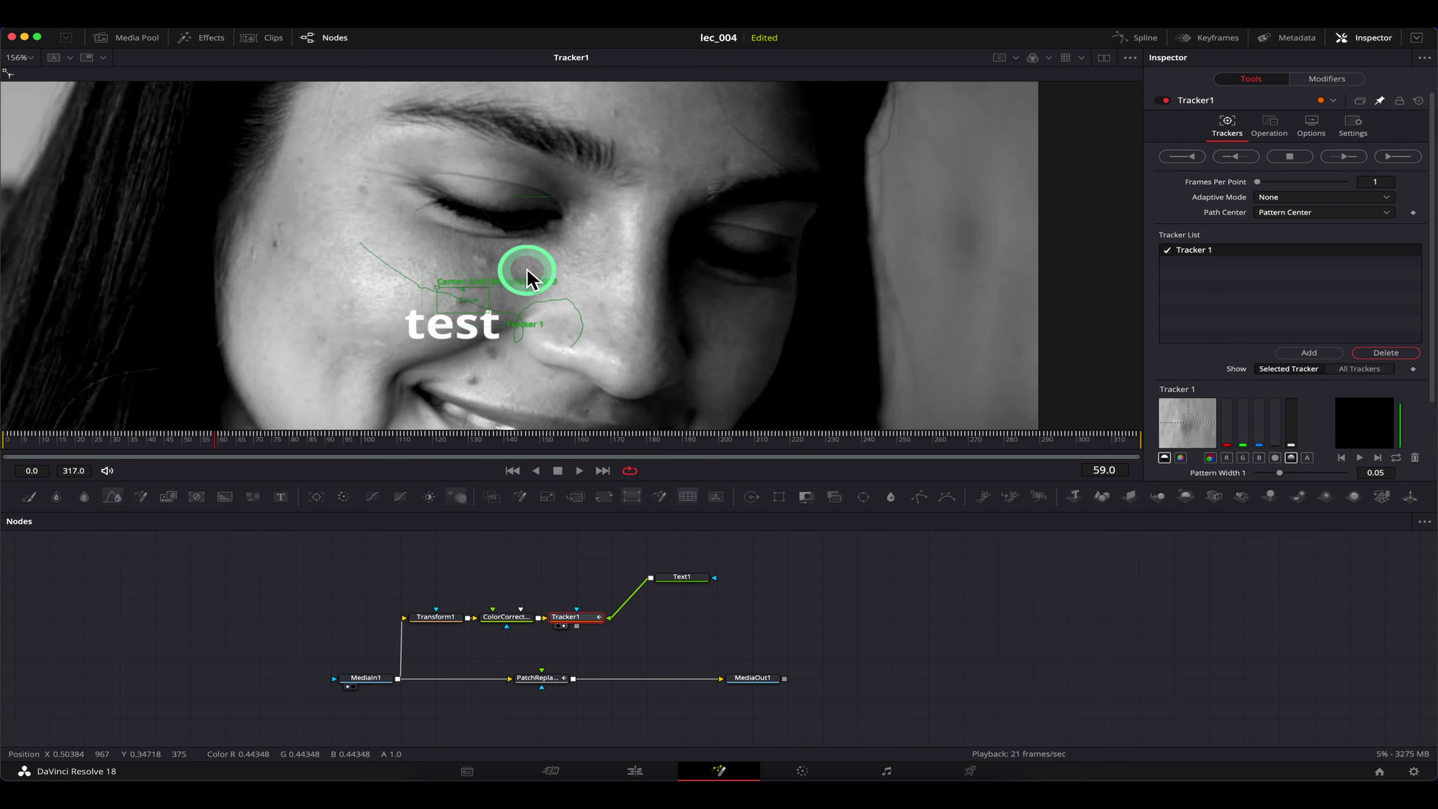
left_click(689, 578)
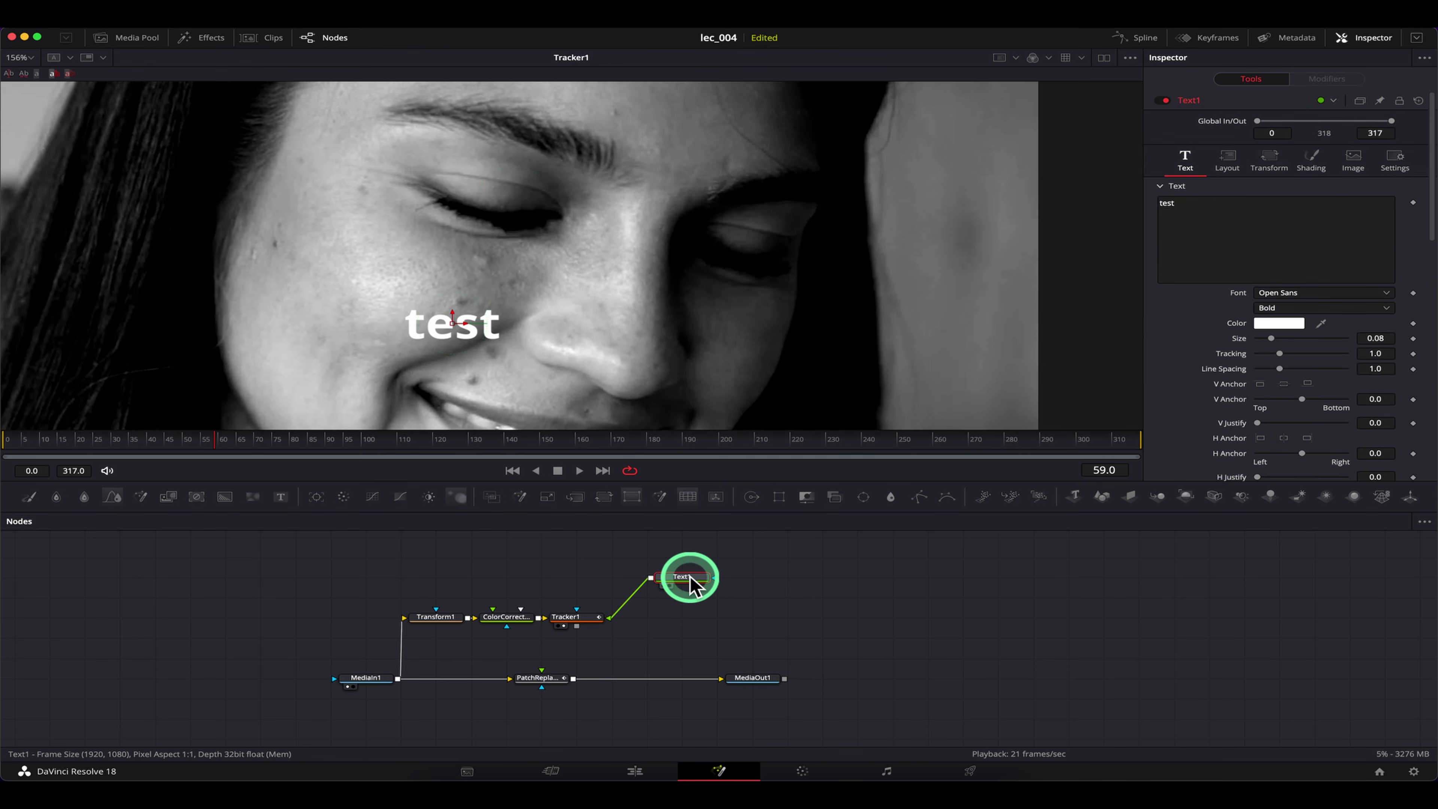
key("Delete")
Step: Disable Tracker 1 in the Tracker1 node's tracker list and add a second tracker
left_click(587, 616)
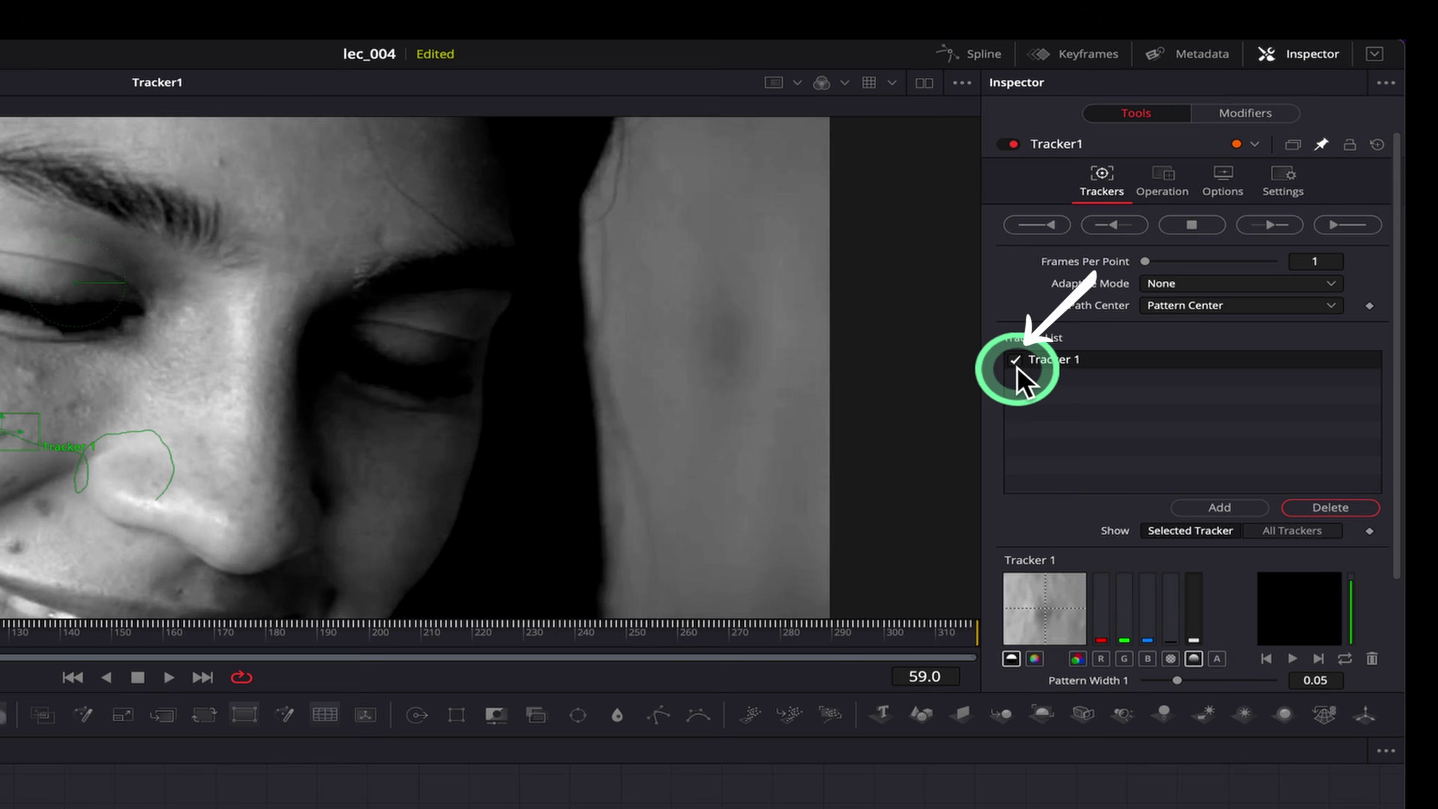
left_click(1167, 250)
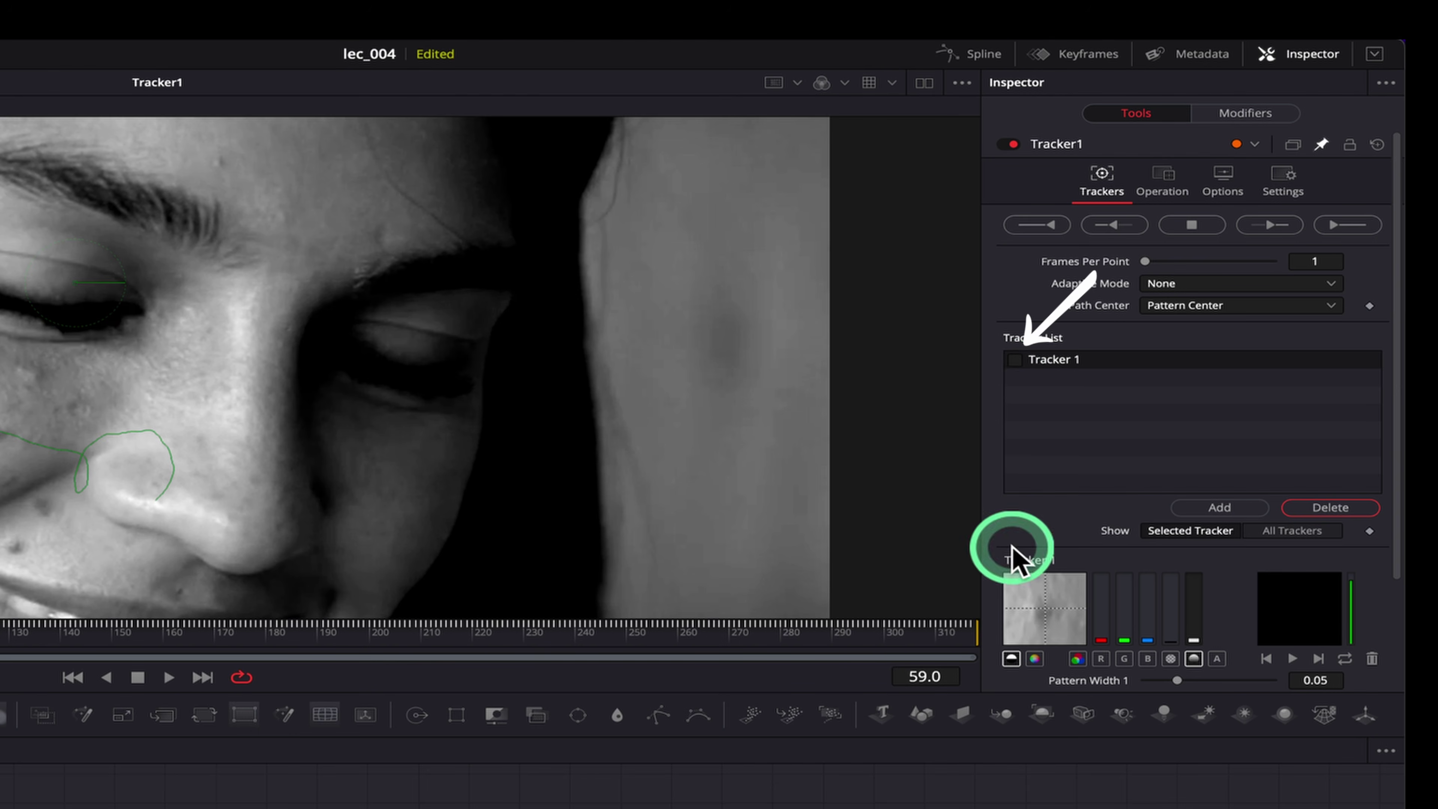
left_click(1229, 503)
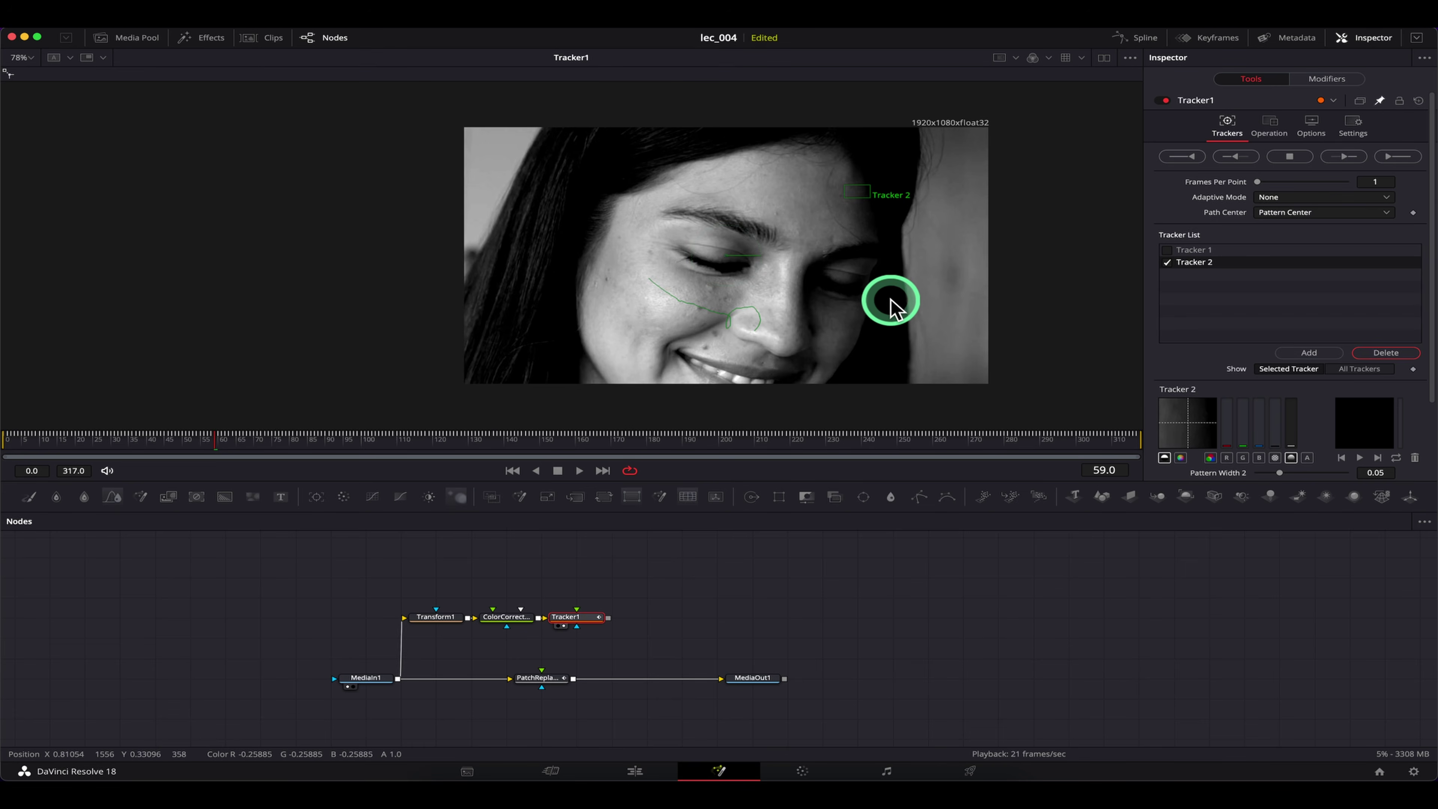
Step: Place Tracker 2 over the dark spot on the outer cheek near the hair, with a pattern width of about 0.028
scroll(884, 303, "up", 3)
scroll(880, 292, "up", 2)
left_click_drag(811, 116, 516, 309)
left_click_drag(336, 297, 327, 295)
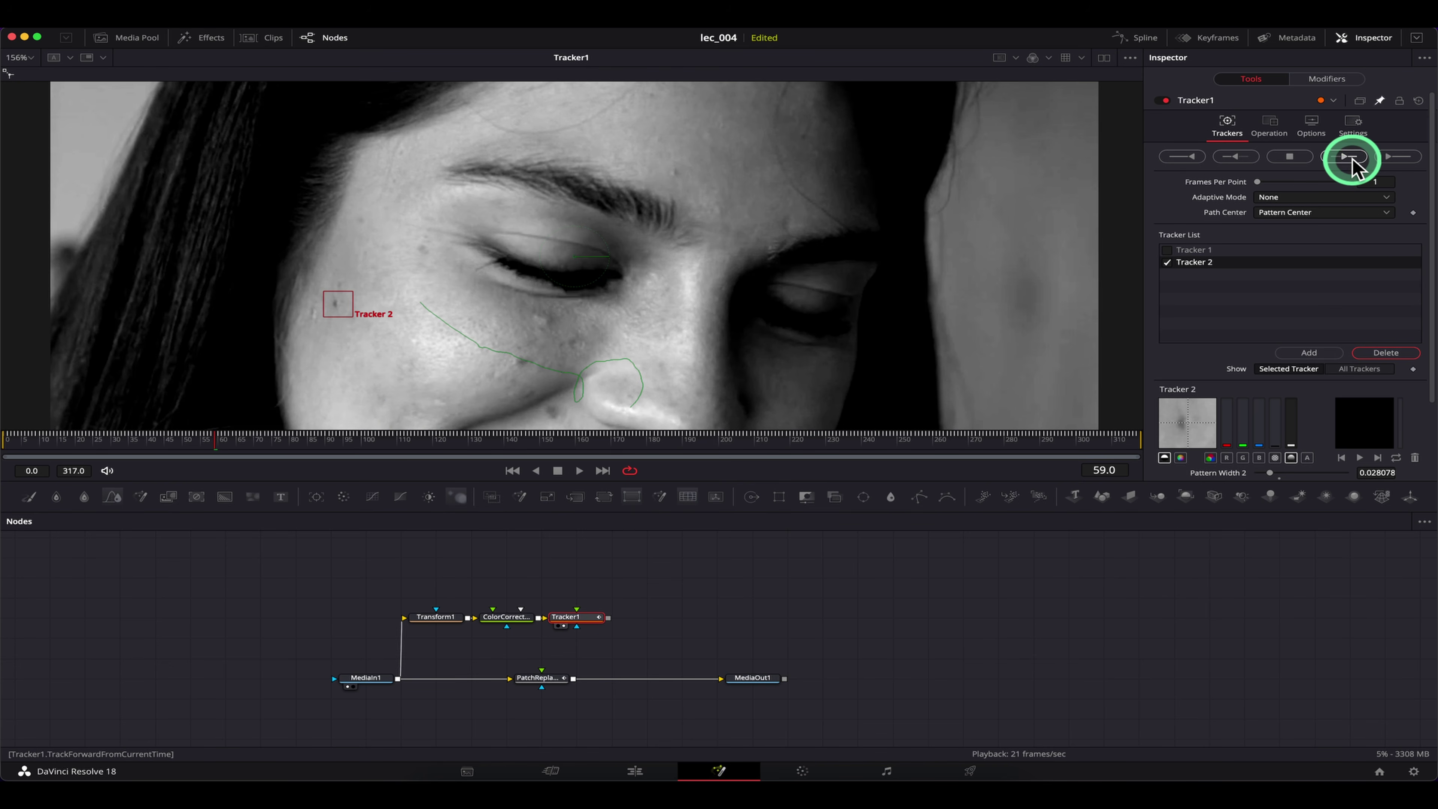
Step: Track Tracker 2 forward from frame 59 to the end and backward to frame 0
left_click(1352, 164)
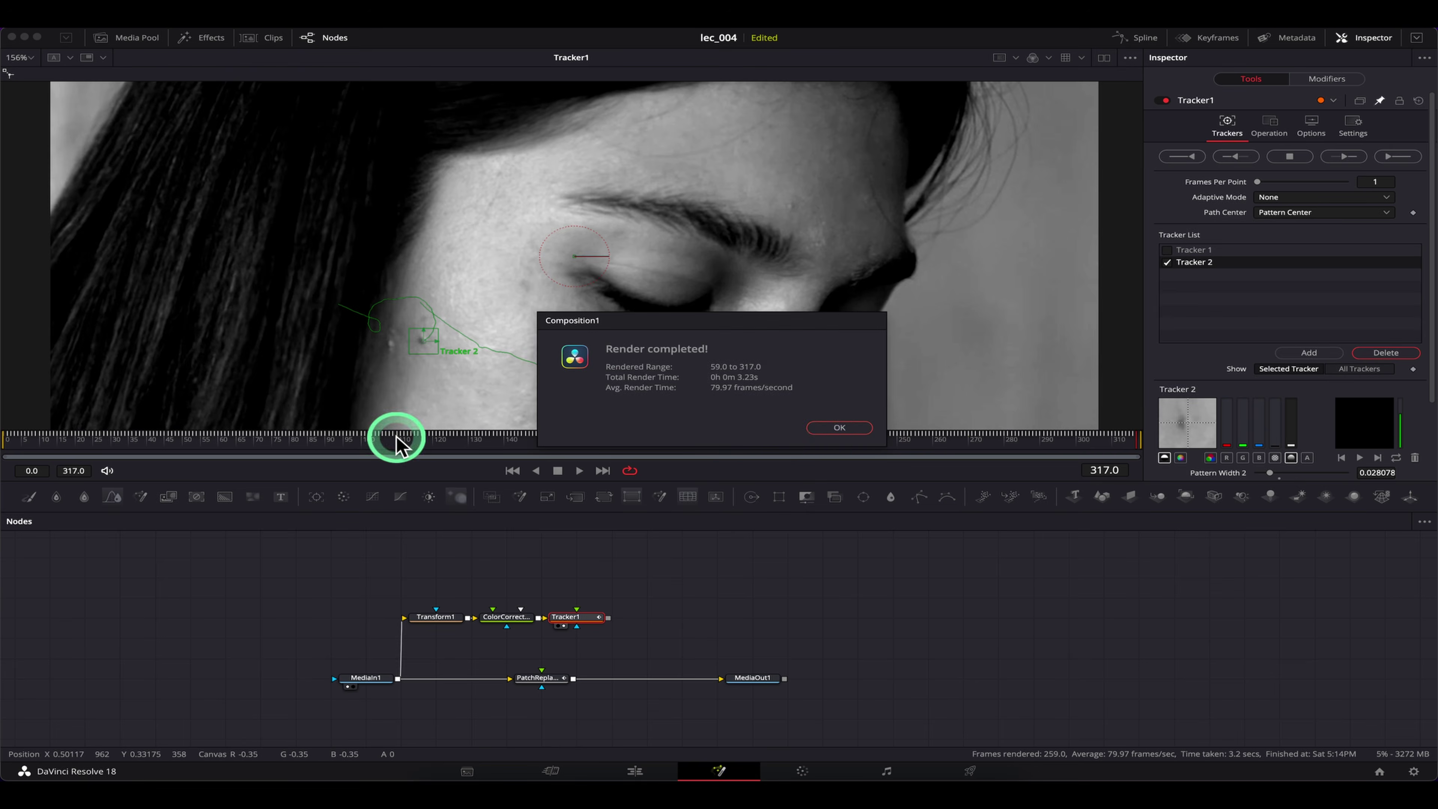
left_click_drag(397, 444, 118, 437)
left_click(1235, 156)
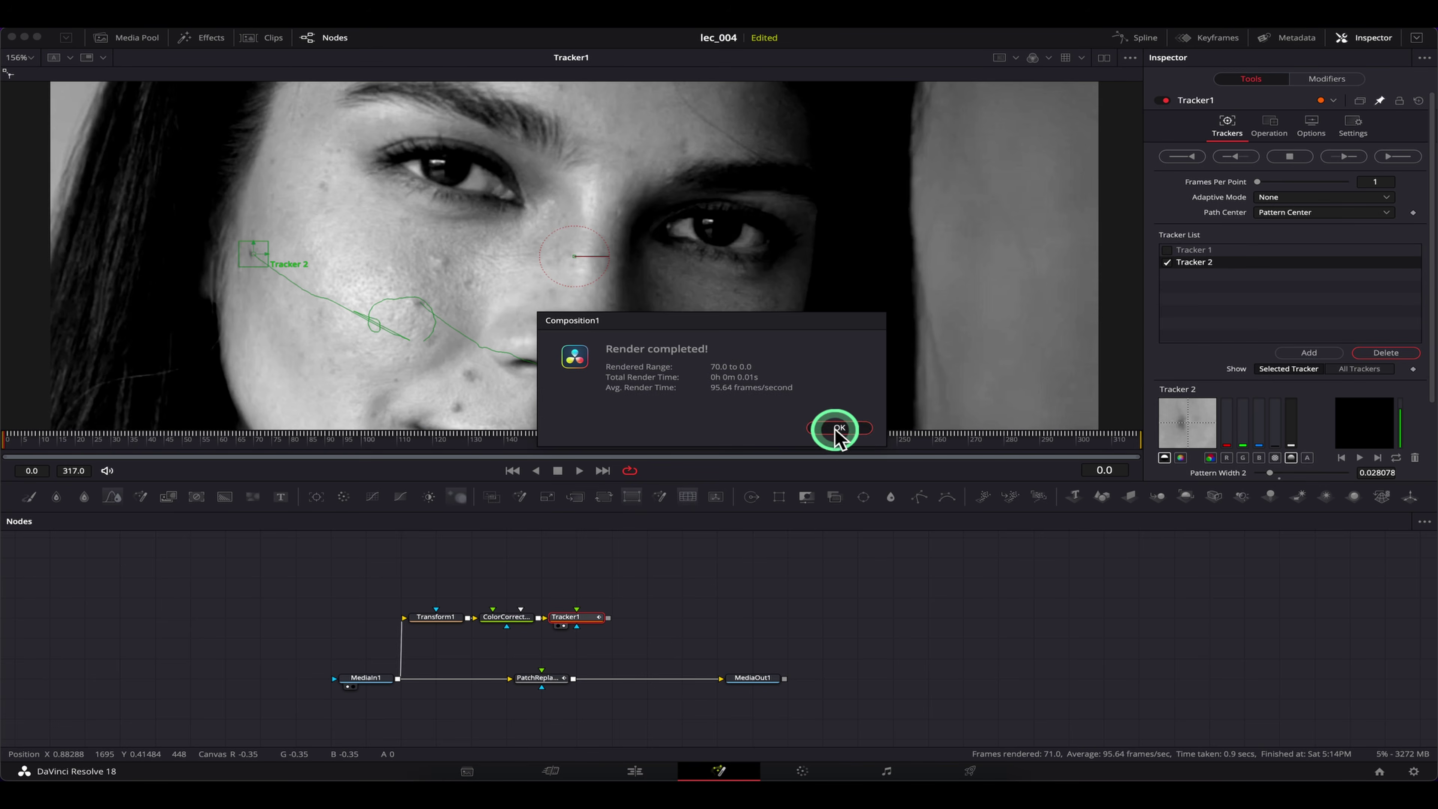
left_click(841, 428)
Step: Correct Tracker 2's drifted points frame by frame from frame 70 back to 60 so they sit on the outer cheek spot
left_click_drag(90, 447, 253, 441)
scroll(462, 334, "up", 2)
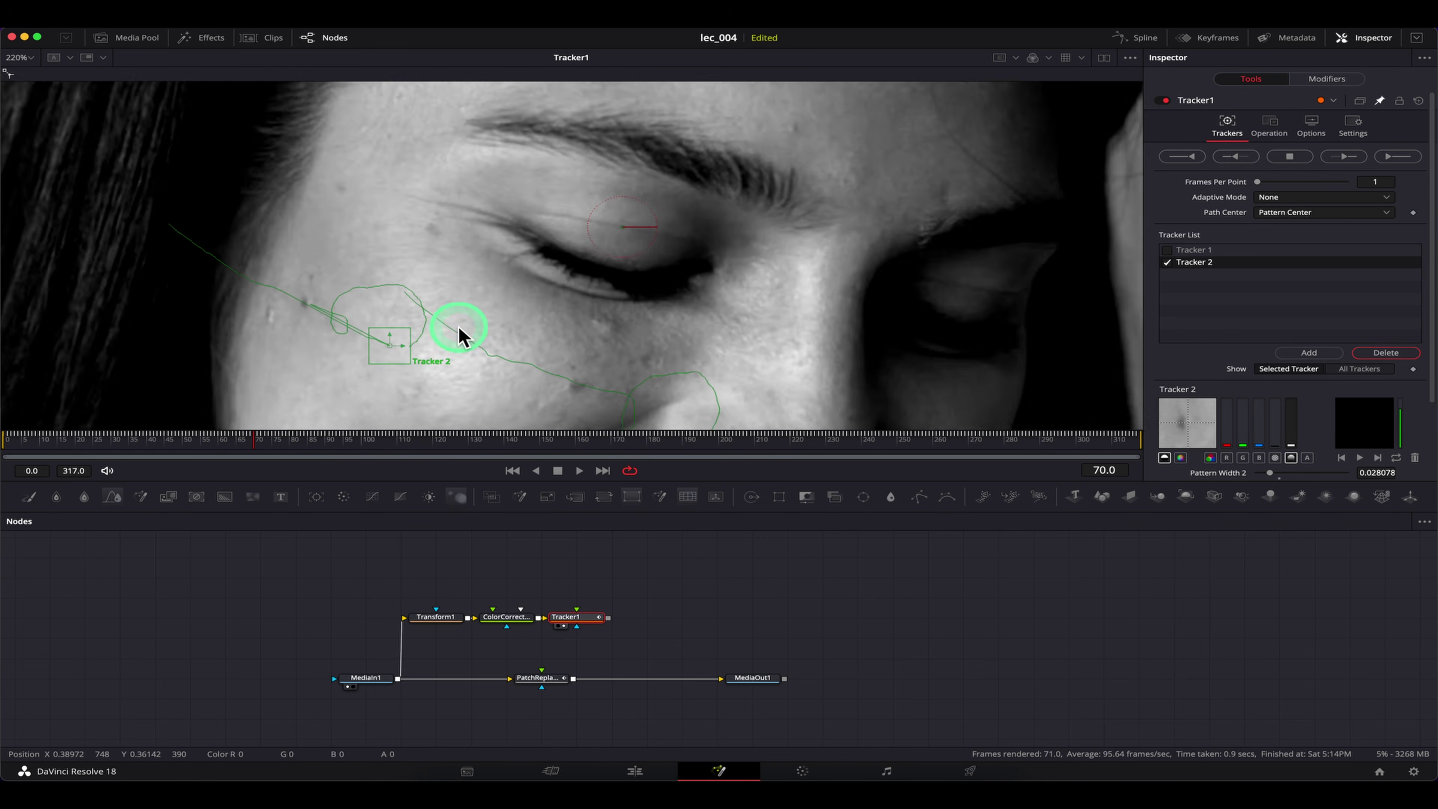
scroll(462, 334, "up", 2)
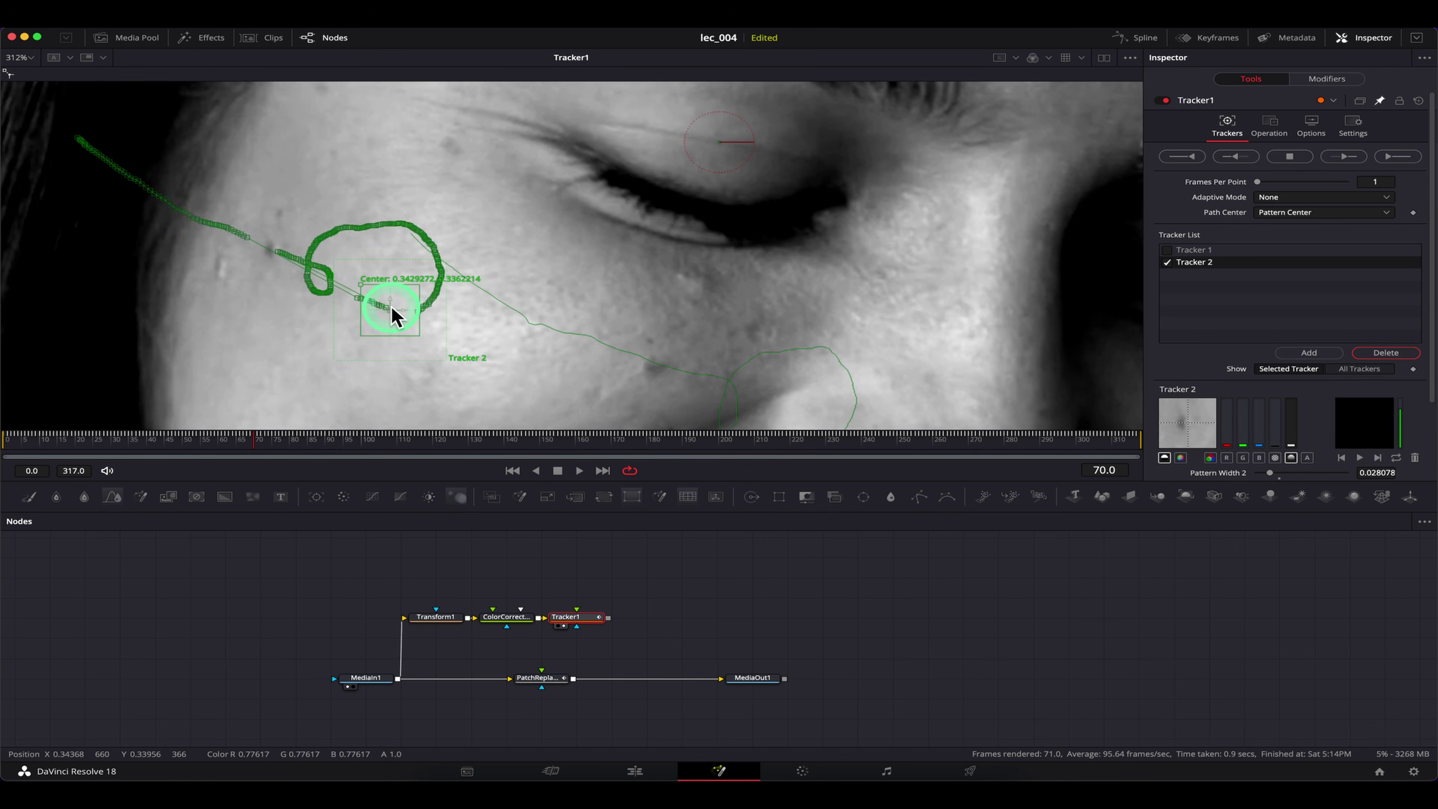
key("Left")
left_click(369, 299)
key("Left")
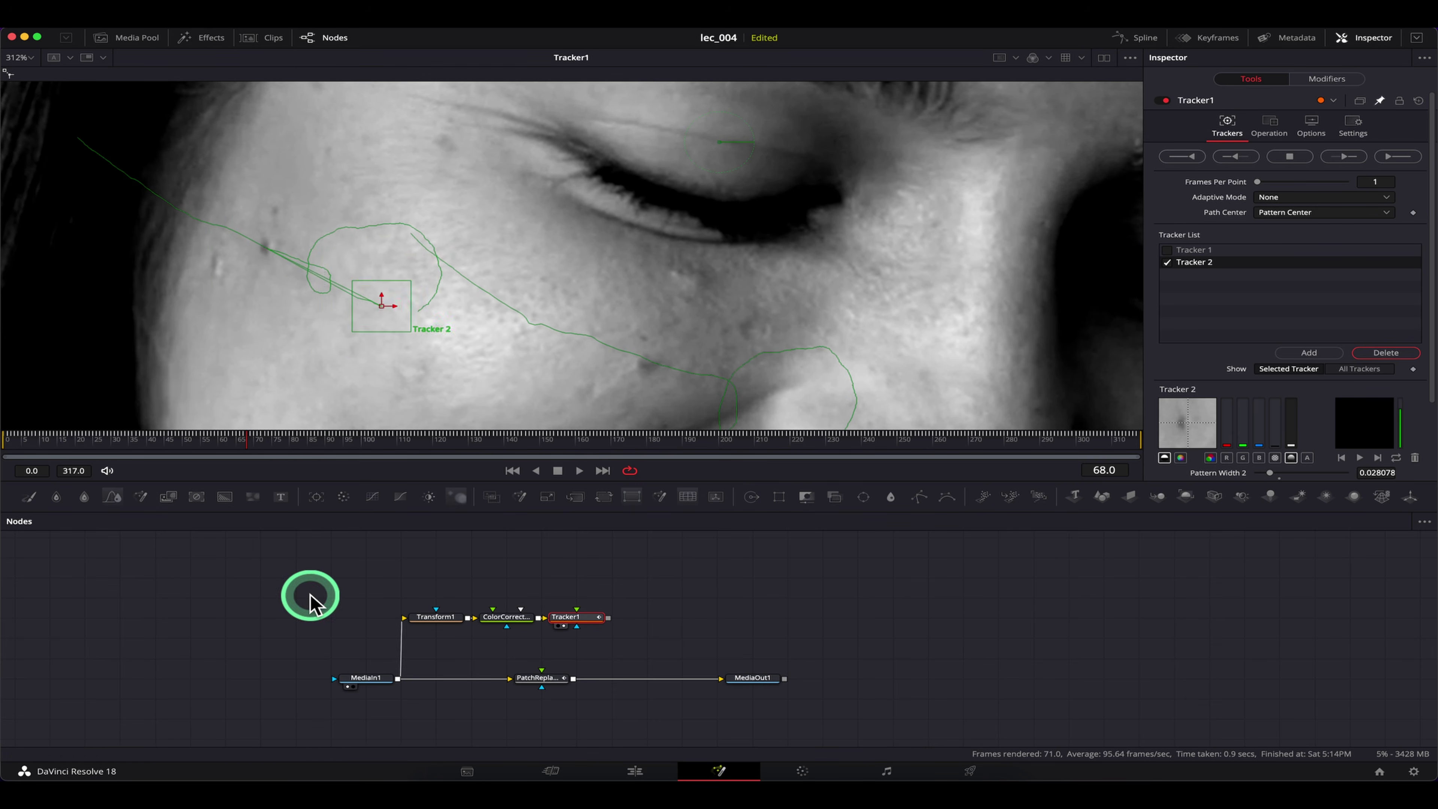
left_click(324, 561)
key("Left")
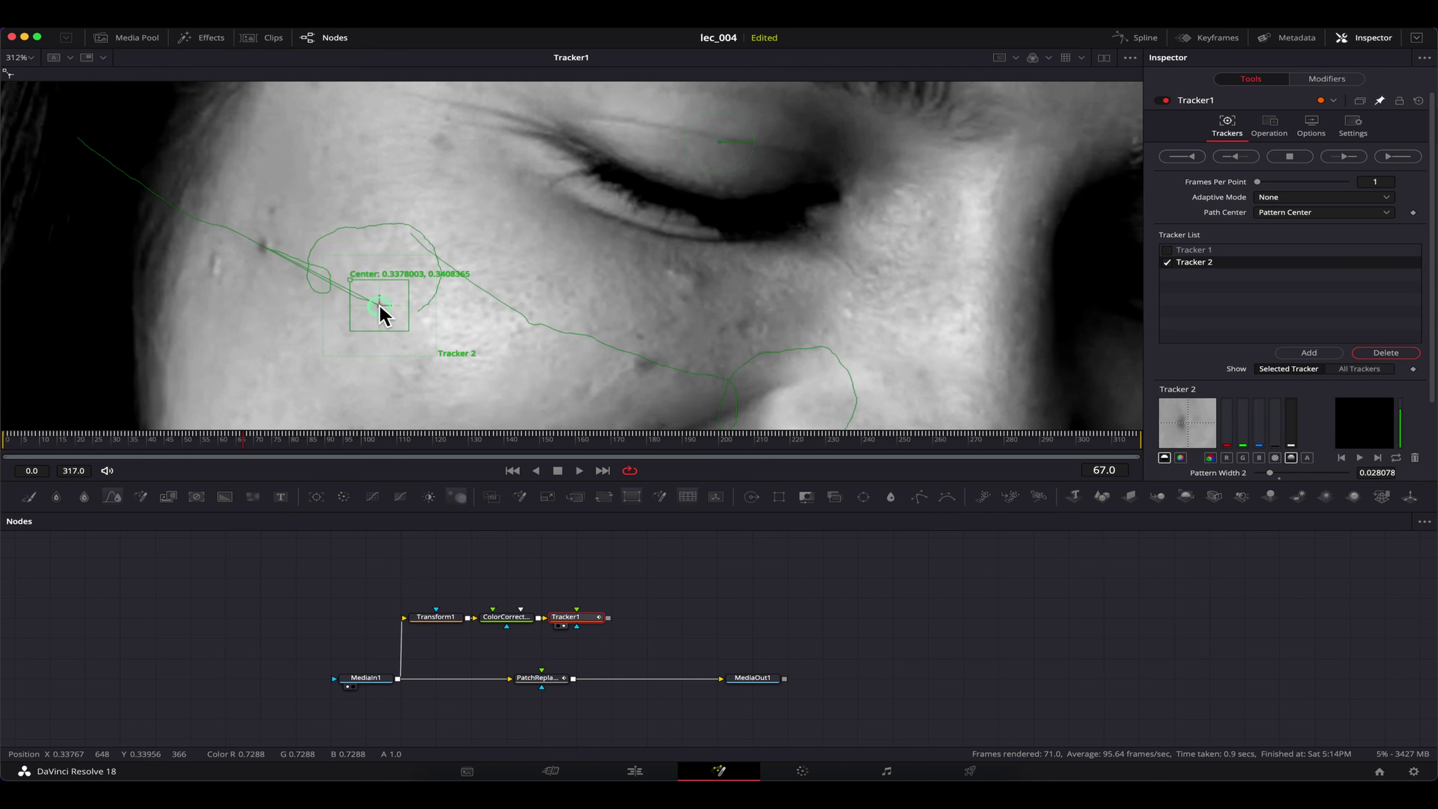
left_click(299, 605)
key("Left")
left_click(287, 572)
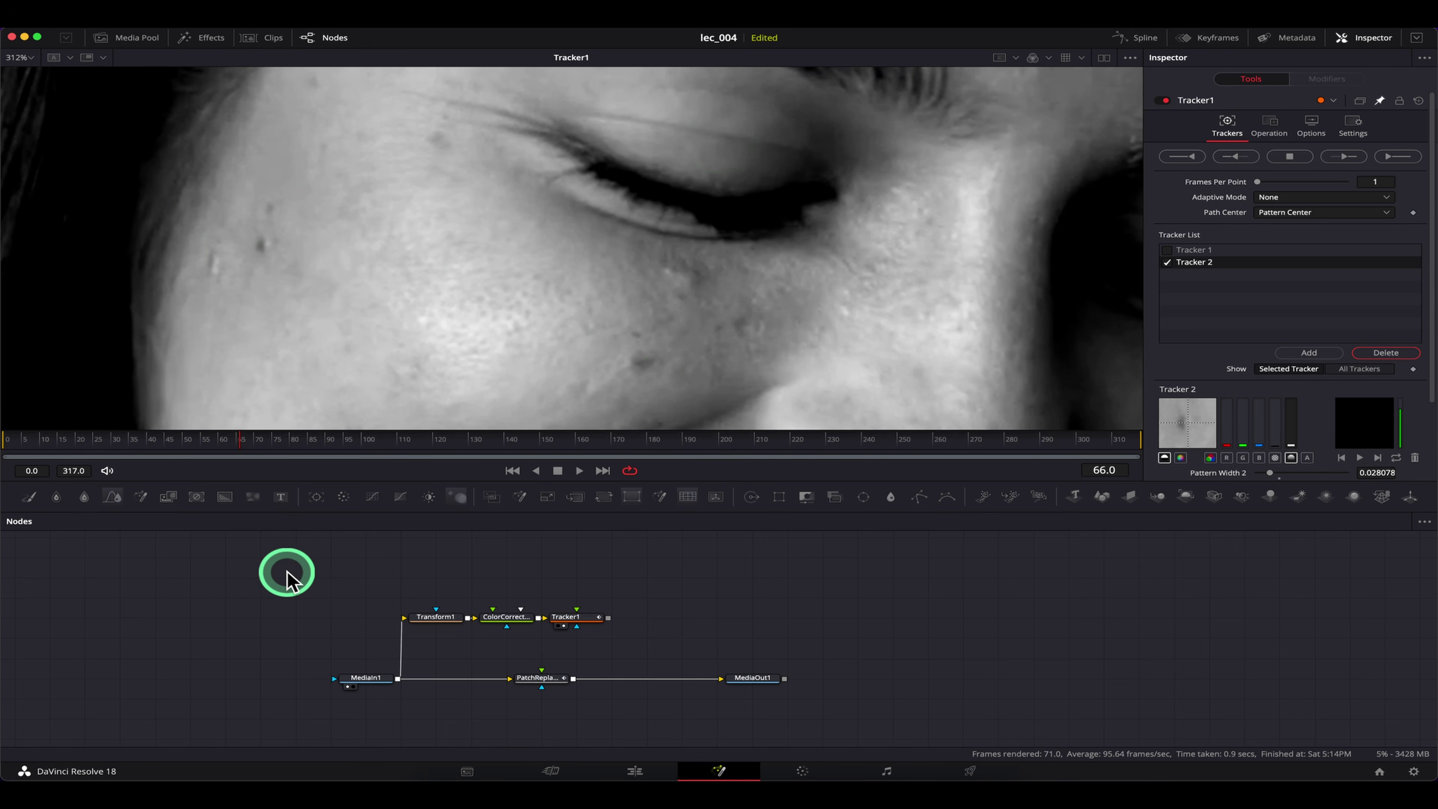
key("Left")
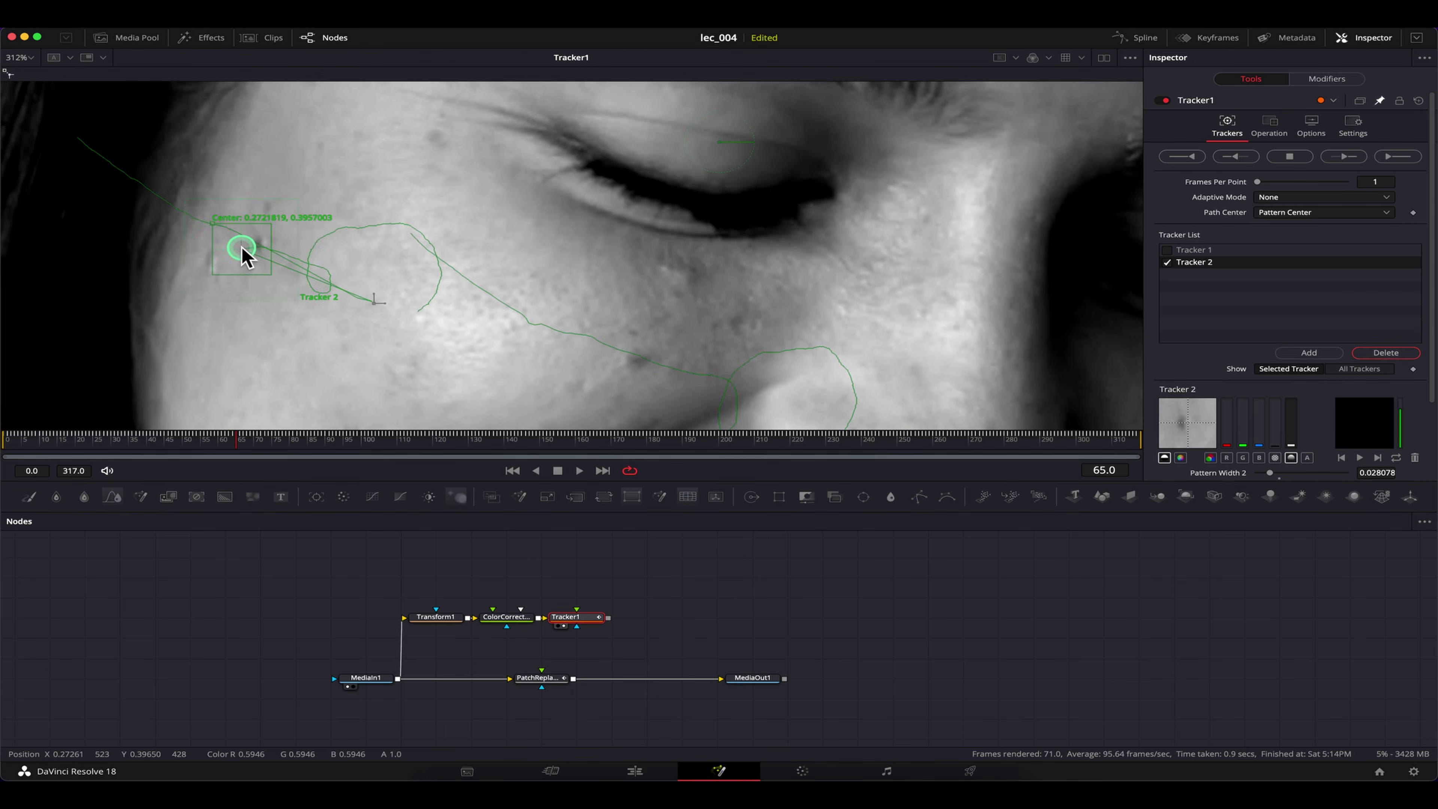
left_click(374, 573)
key("Left")
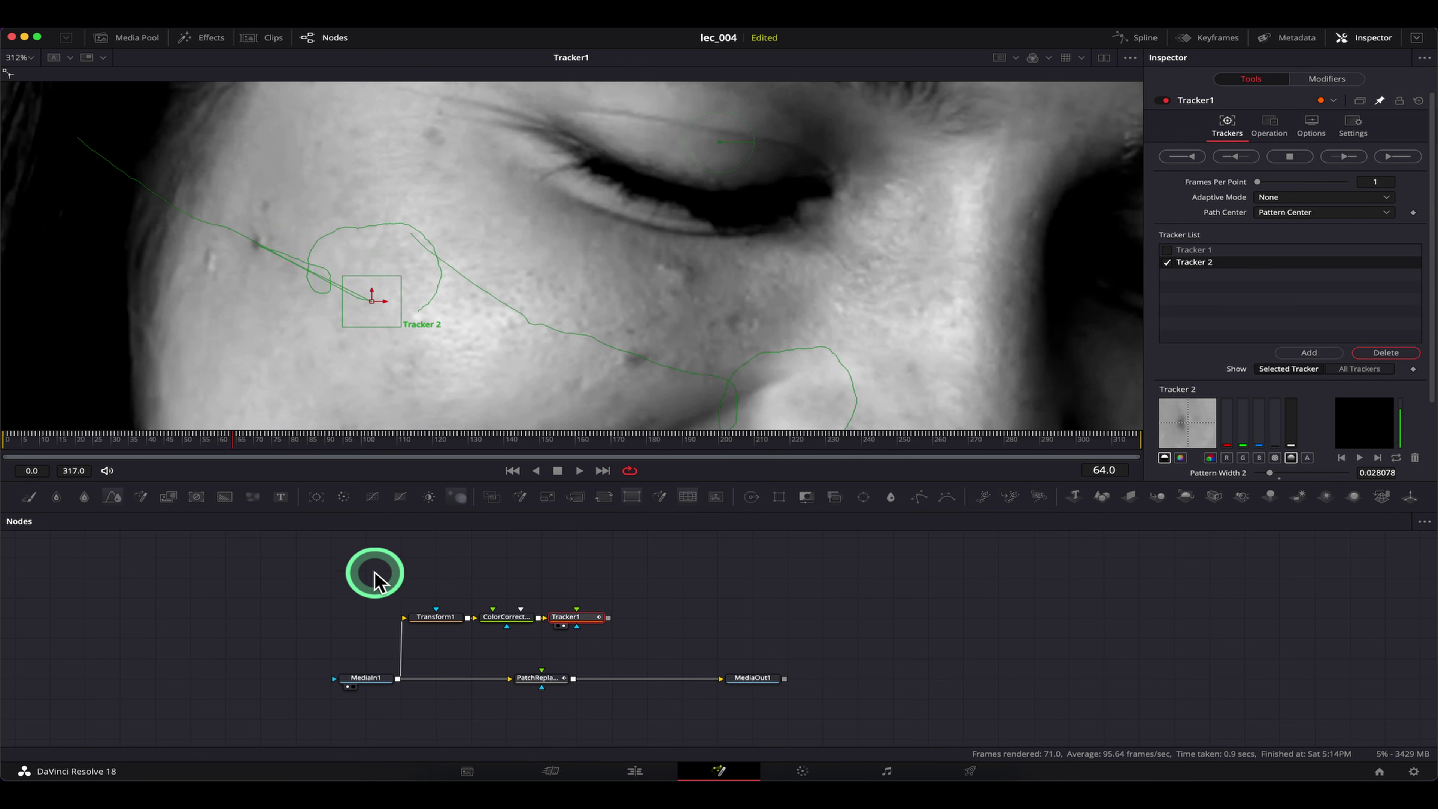
left_click(302, 584)
key("Left")
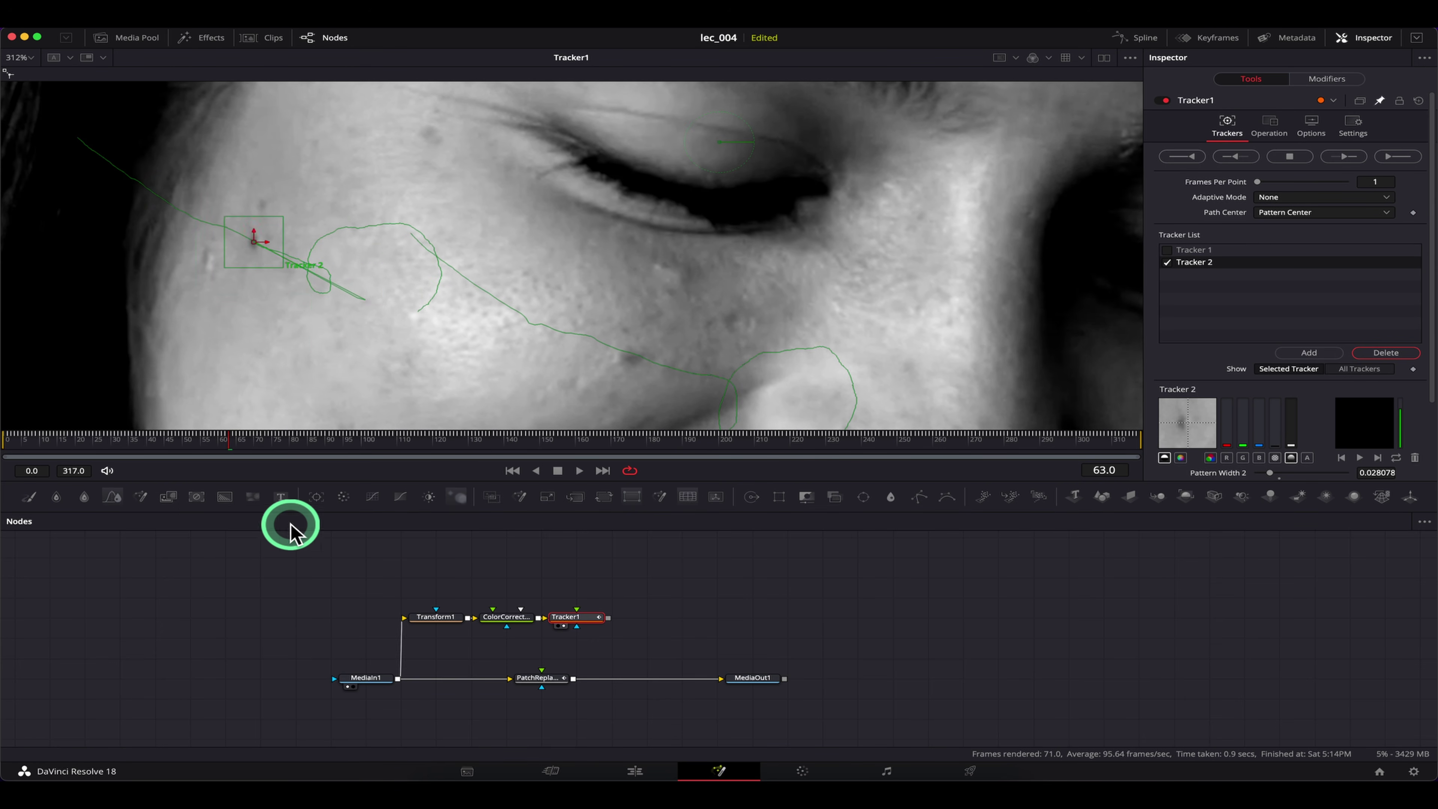
left_click(306, 550)
key("Left")
left_click(297, 531)
key("Left")
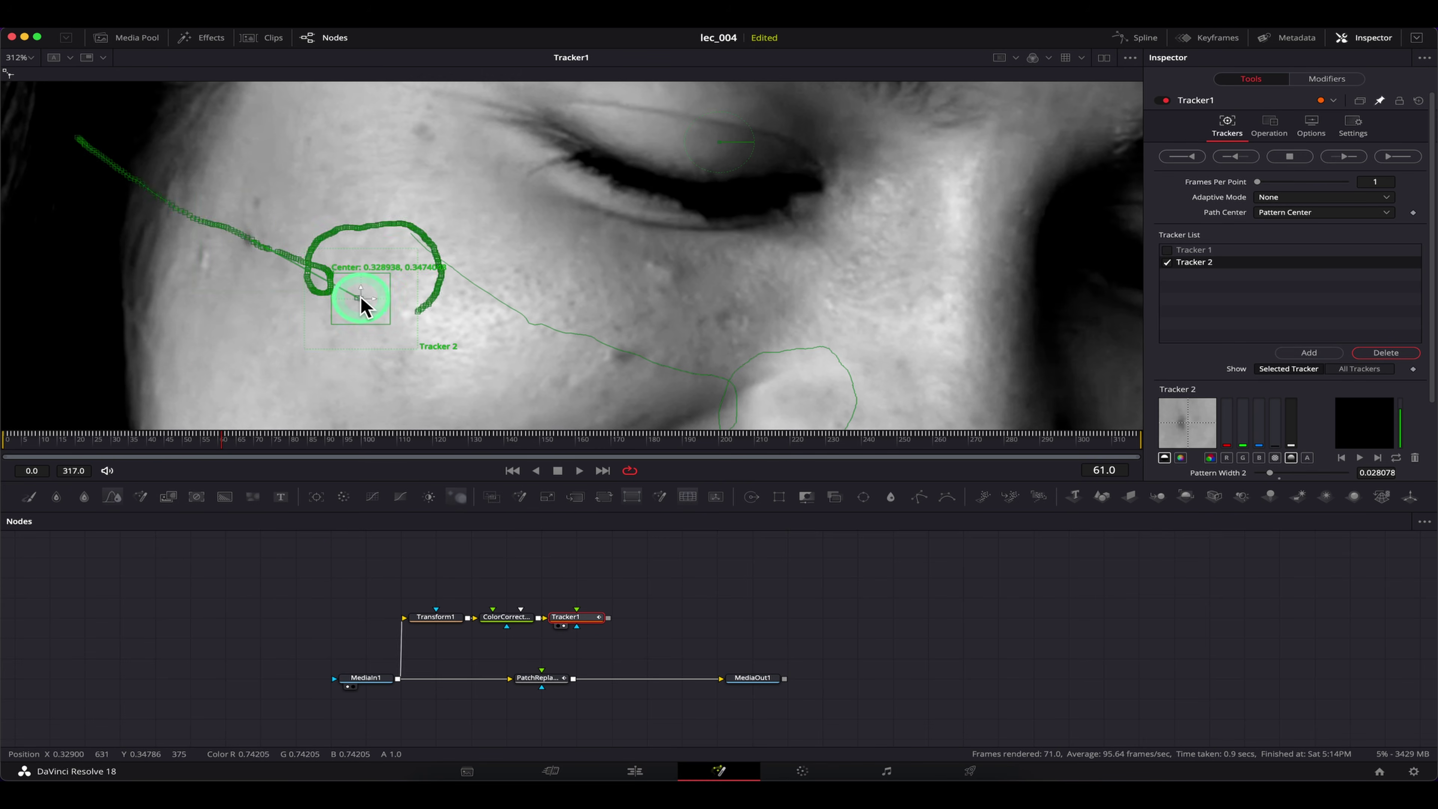
key("Left")
left_click(352, 301)
left_click(336, 601)
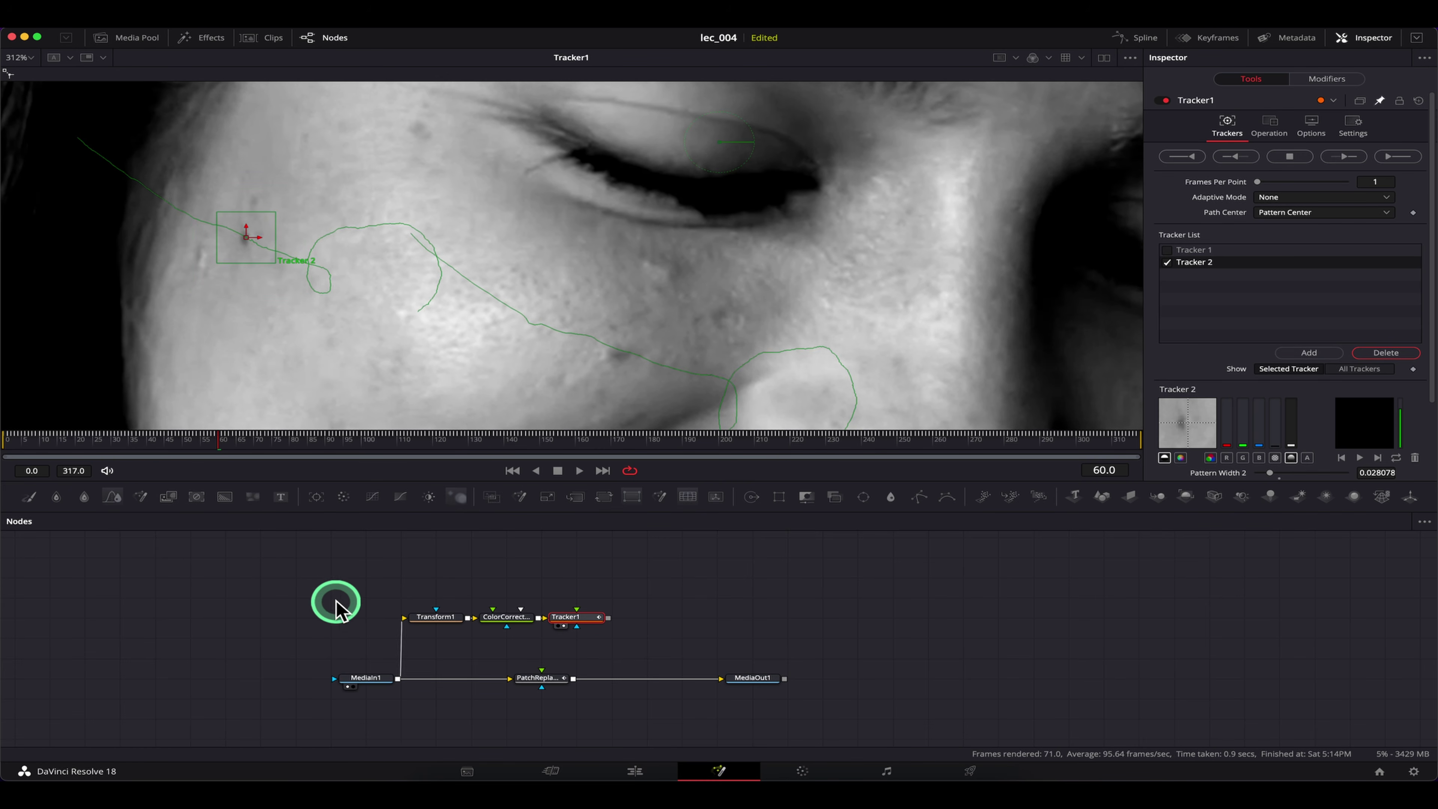
Step: Fine-tune Tracker 2's center on the outer cheek spot at frames 59, 58 and 57
left_click_drag(170, 452, 215, 440)
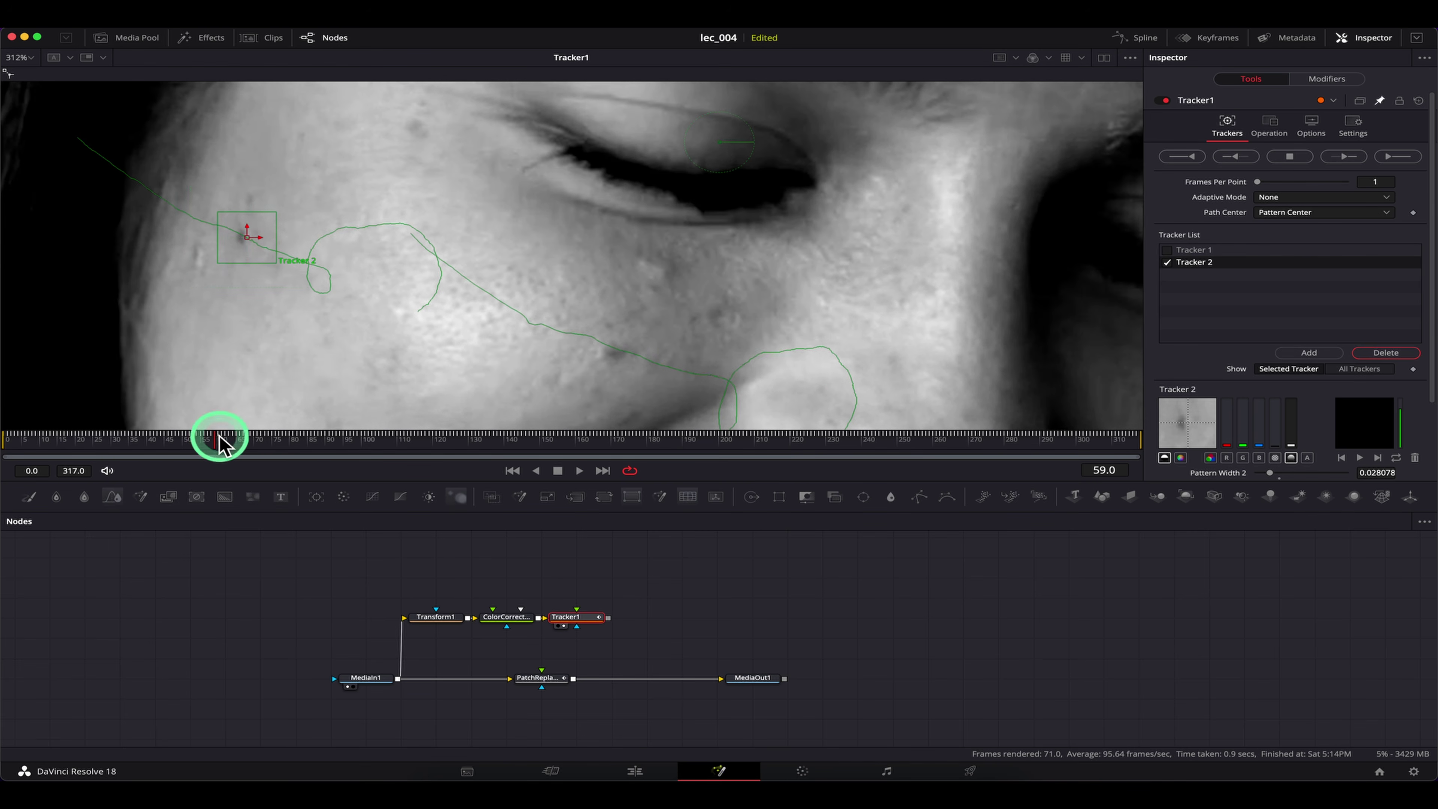
scroll(257, 237, "up", 1)
left_click(258, 237)
scroll(257, 237, "up", 1)
left_click_drag(258, 237, 517, 283)
left_click_drag(244, 434, 228, 433)
left_click_drag(302, 259, 288, 265)
left_click_drag(267, 431, 215, 437)
left_click_drag(261, 243, 197, 210)
left_click(212, 439)
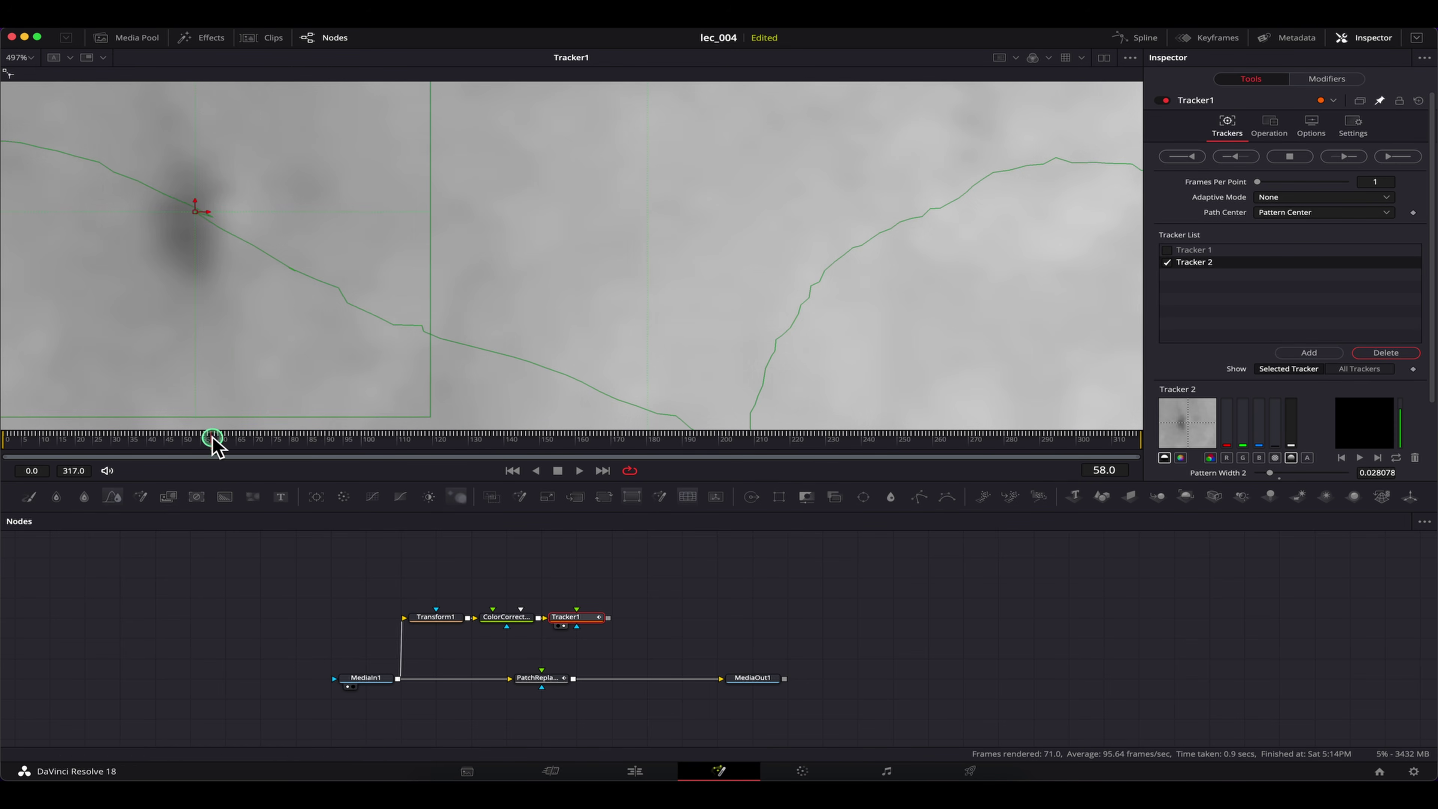
left_click_drag(215, 440, 208, 437)
left_click_drag(214, 219, 174, 200)
scroll(370, 245, "down", 4)
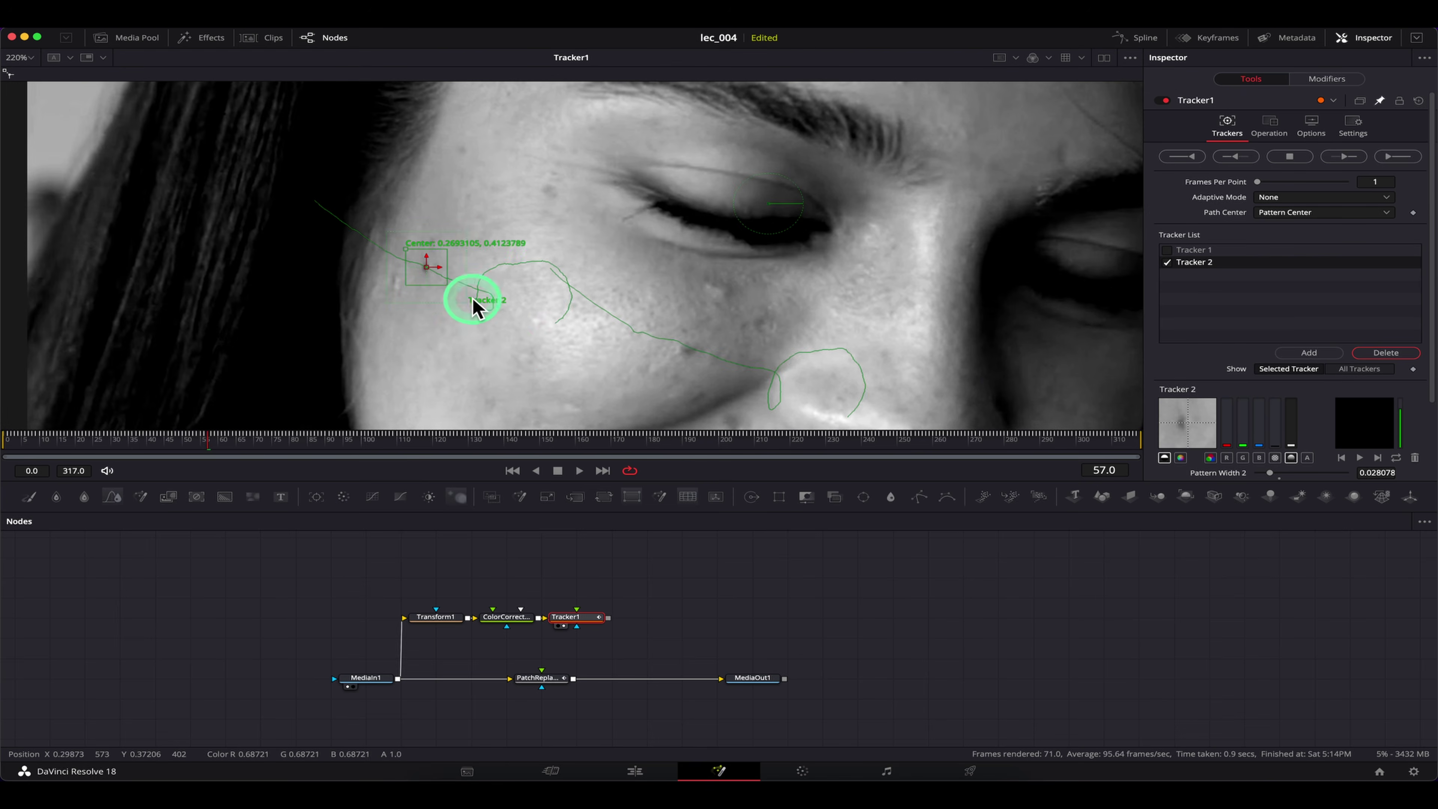
scroll(508, 352, "down", 1)
Step: Display MediaOut1 and add a second Patch Replacer node between PatchReplacer1 and MediaOut1
left_click(538, 678)
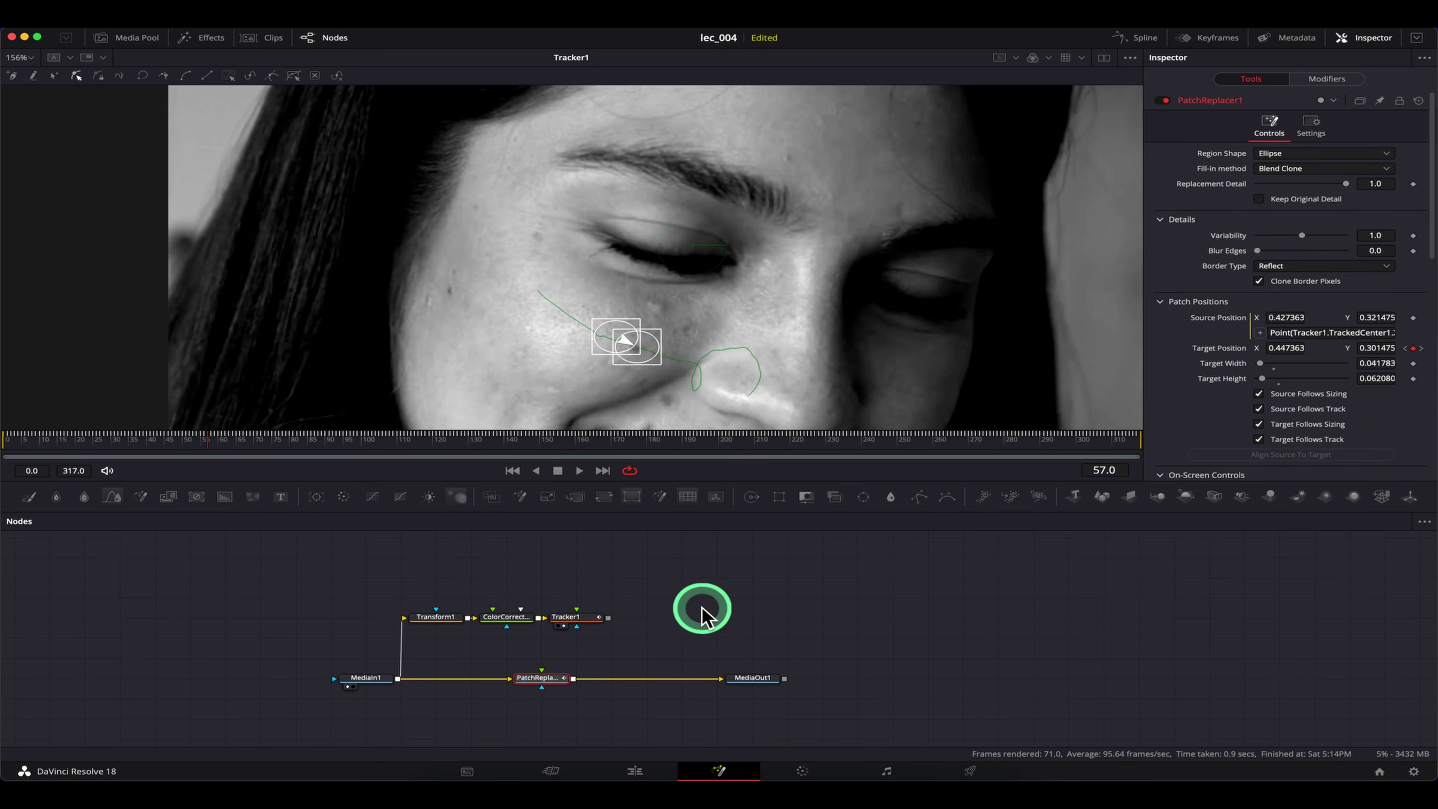
left_click(736, 686)
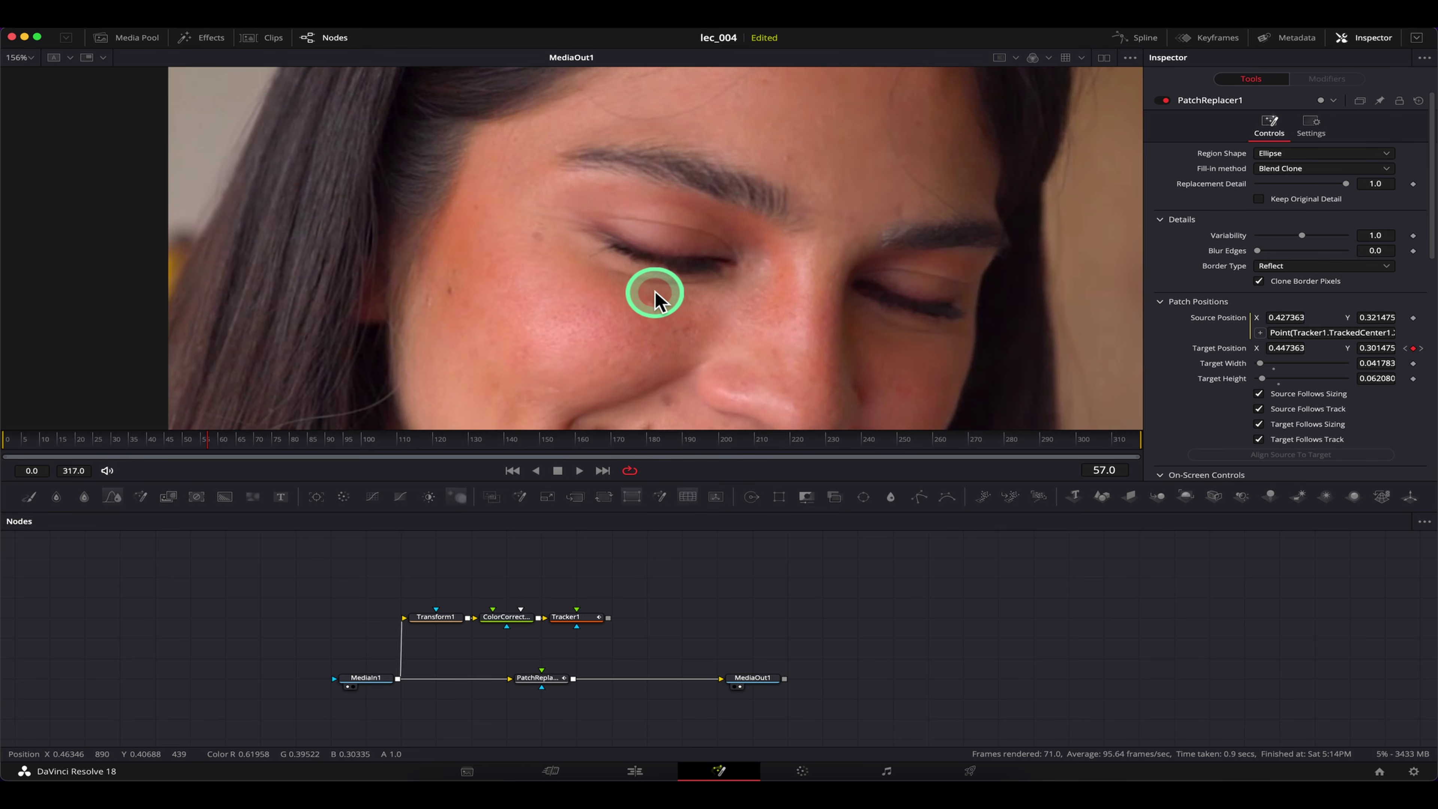
scroll(665, 275, "down", 2)
left_click(658, 651)
key("shift+space")
type("pat")
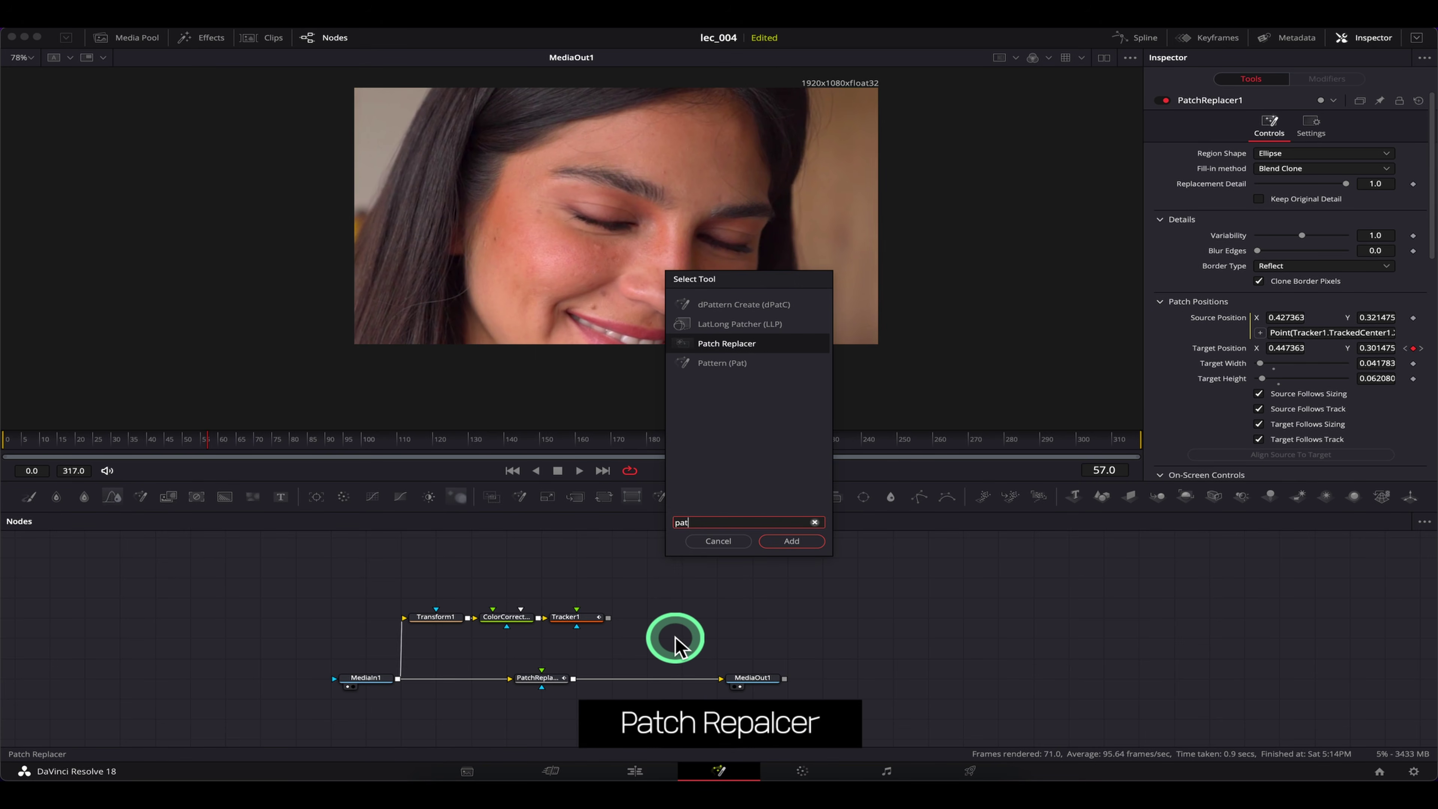
left_click(792, 540)
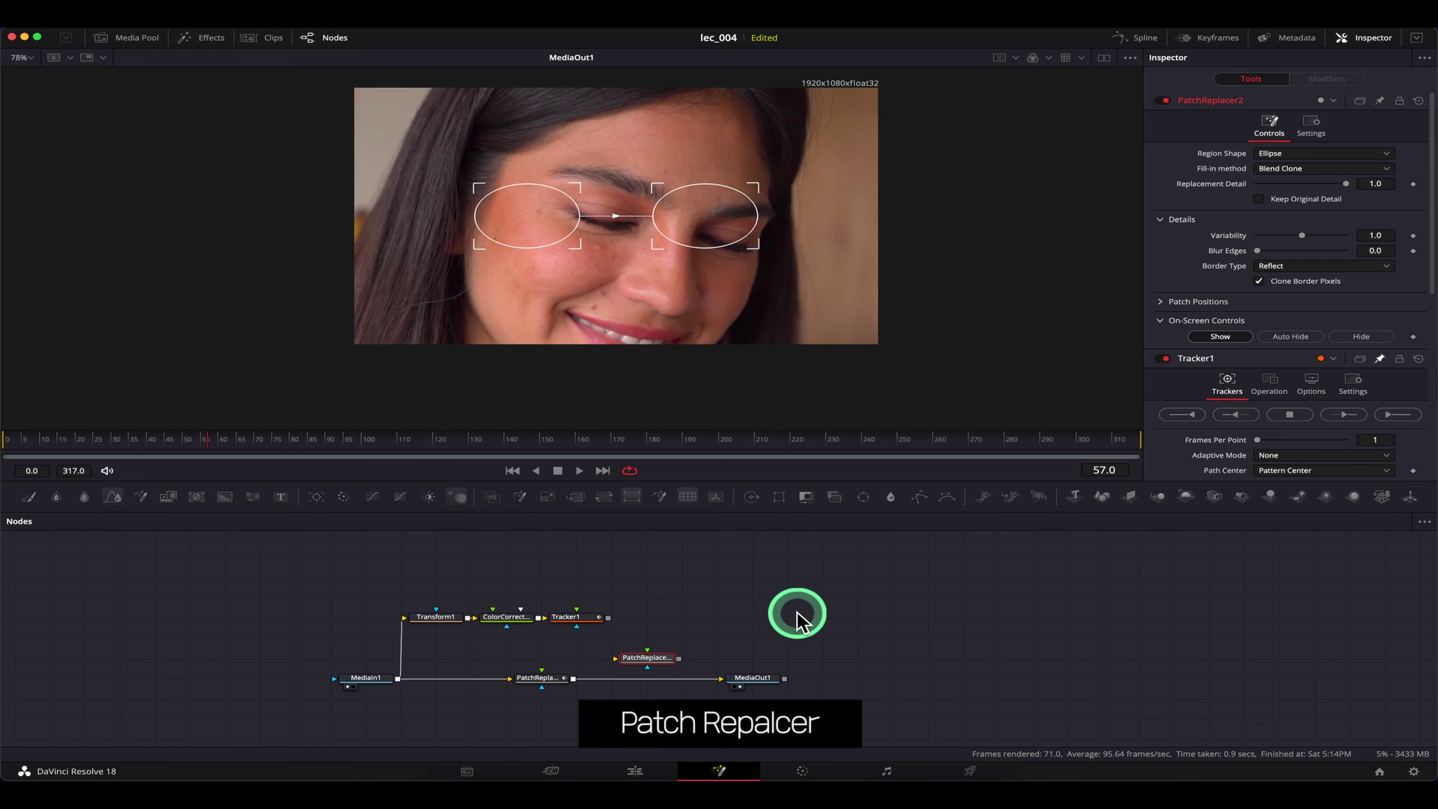
left_click(658, 659)
Step: Shrink PatchReplacer2's ellipses, placing the target over the outer cheek spot and the source on clean skin beside it
left_click(664, 276)
scroll(663, 276, "up", 2)
left_click_drag(776, 177, 452, 247)
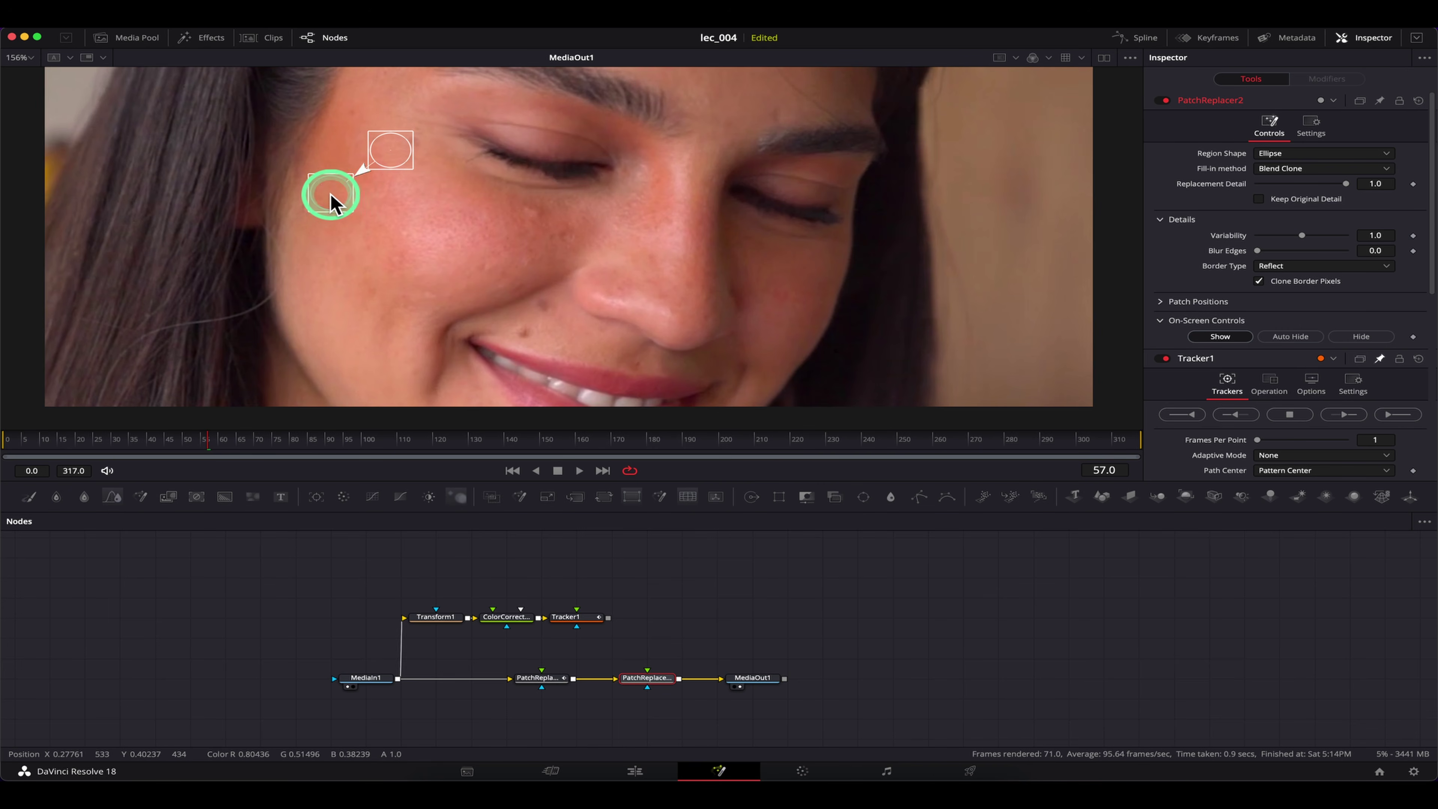
left_click_drag(345, 217, 345, 210)
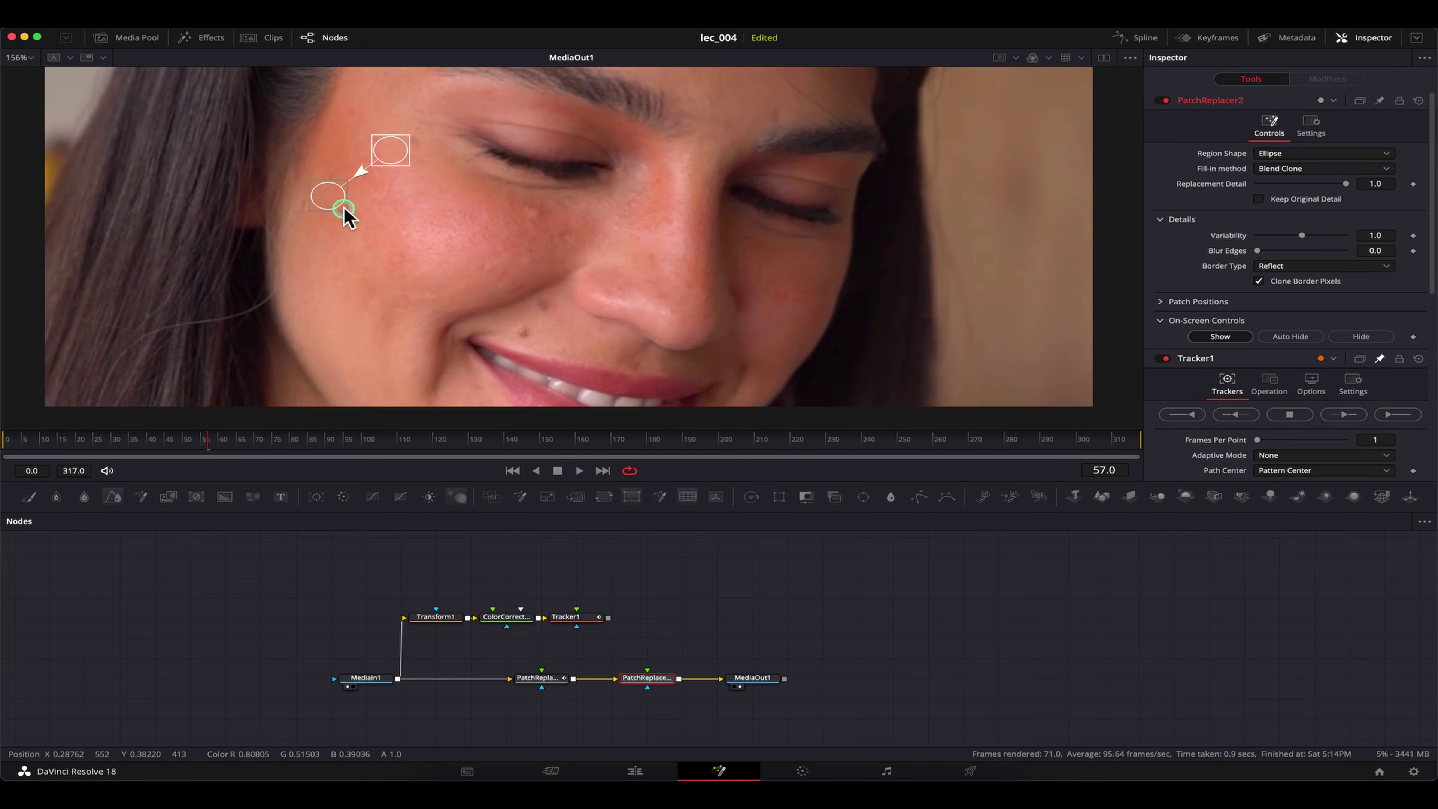
left_click(381, 161)
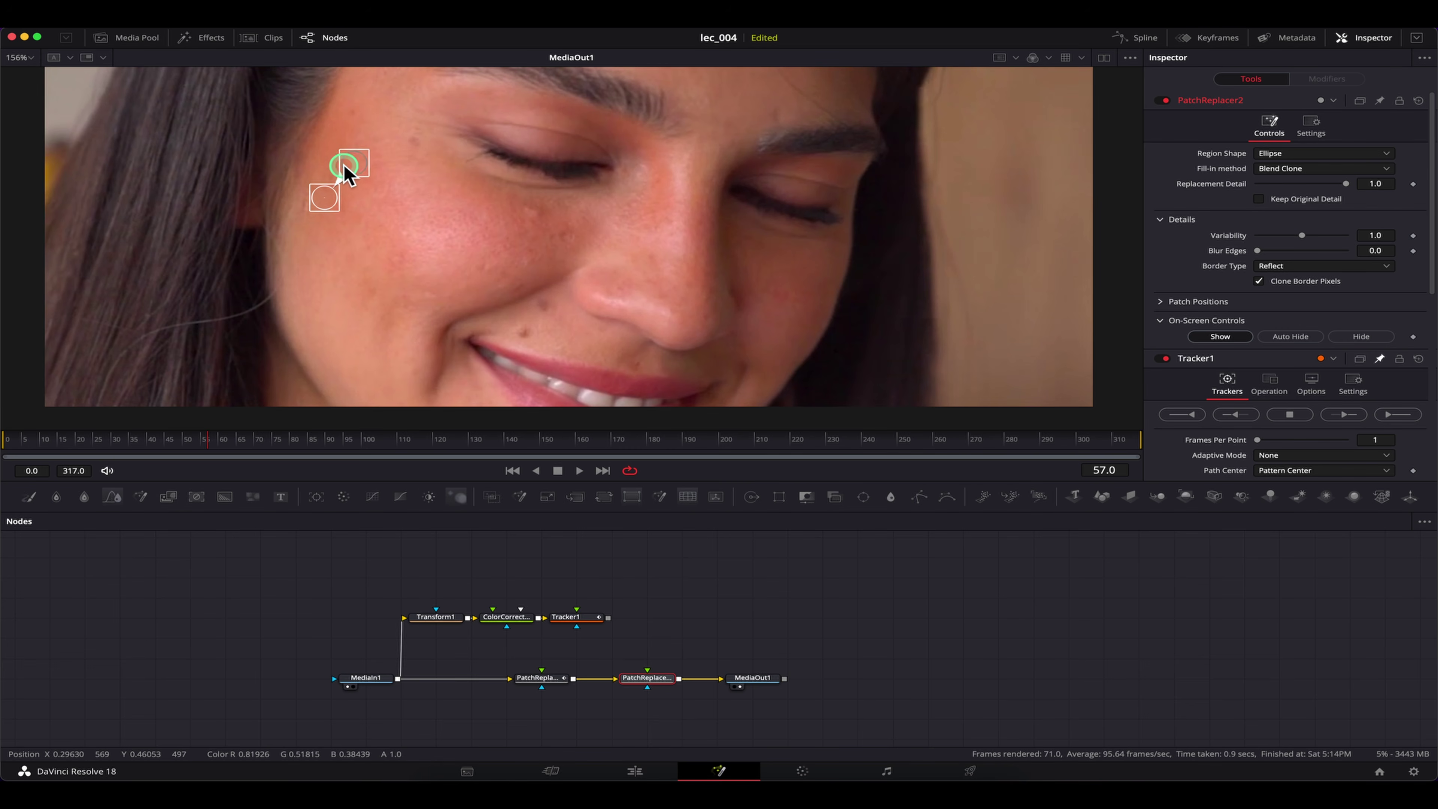
Step: Compare the outer cheek spot in MediaOut1 with PatchReplacer2 disconnected and reconnected, then reselect that node
left_click_drag(657, 678, 658, 659)
left_click(724, 685)
left_click(359, 217)
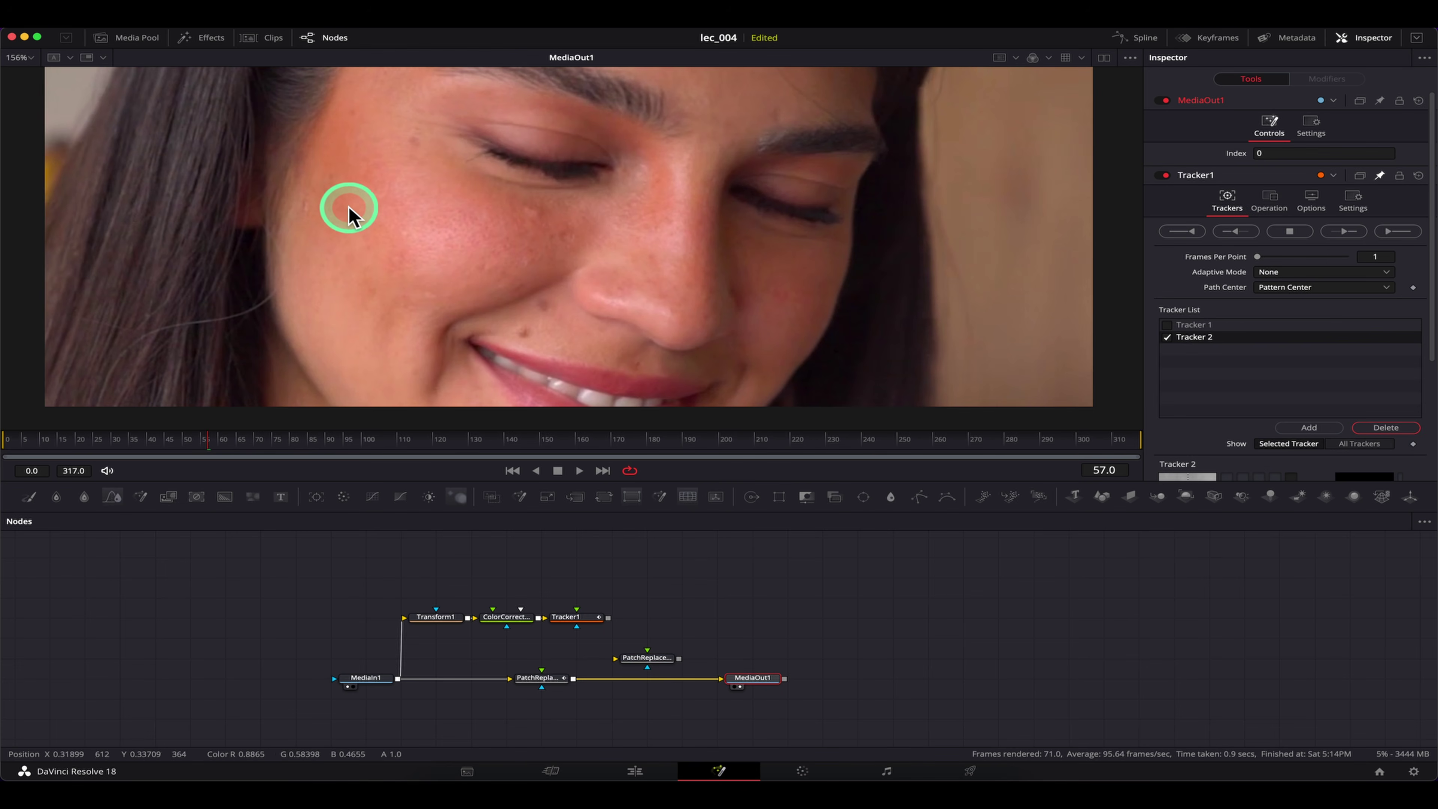
left_click_drag(658, 657, 647, 678)
left_click(665, 680)
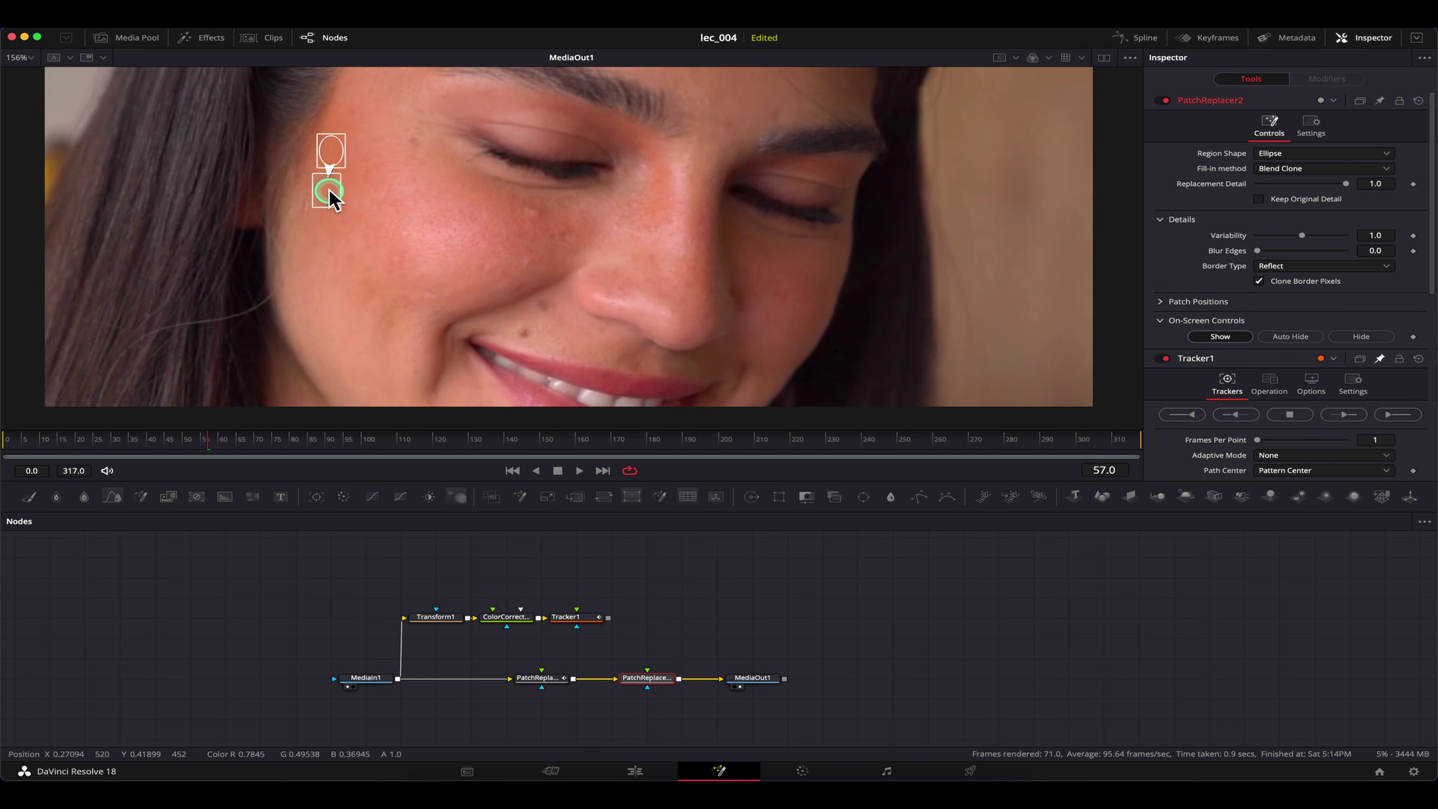
Step: Connect PatchReplacer2's Target Position to the Position output of Tracker1Tracker2Path
left_click(753, 678)
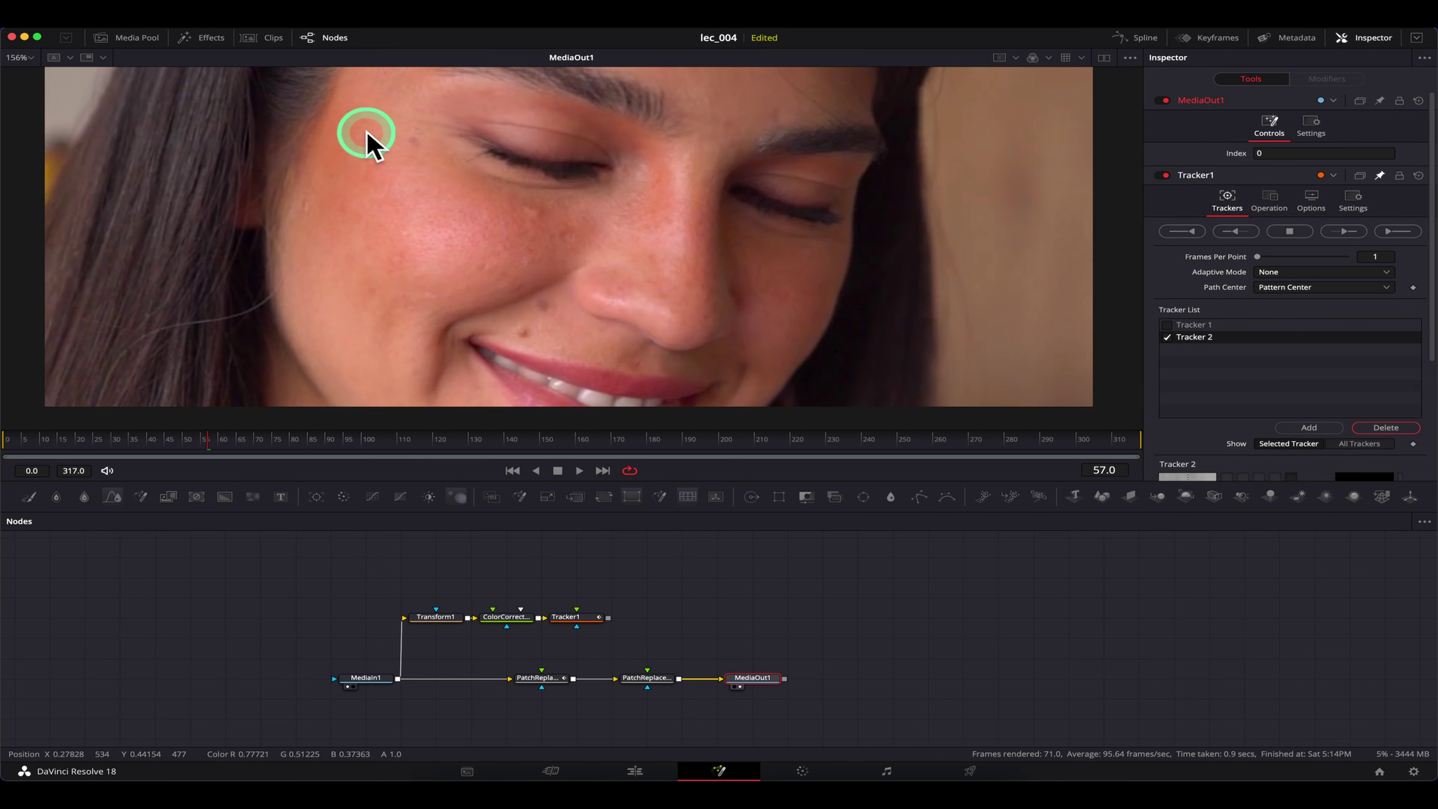
left_click(650, 678)
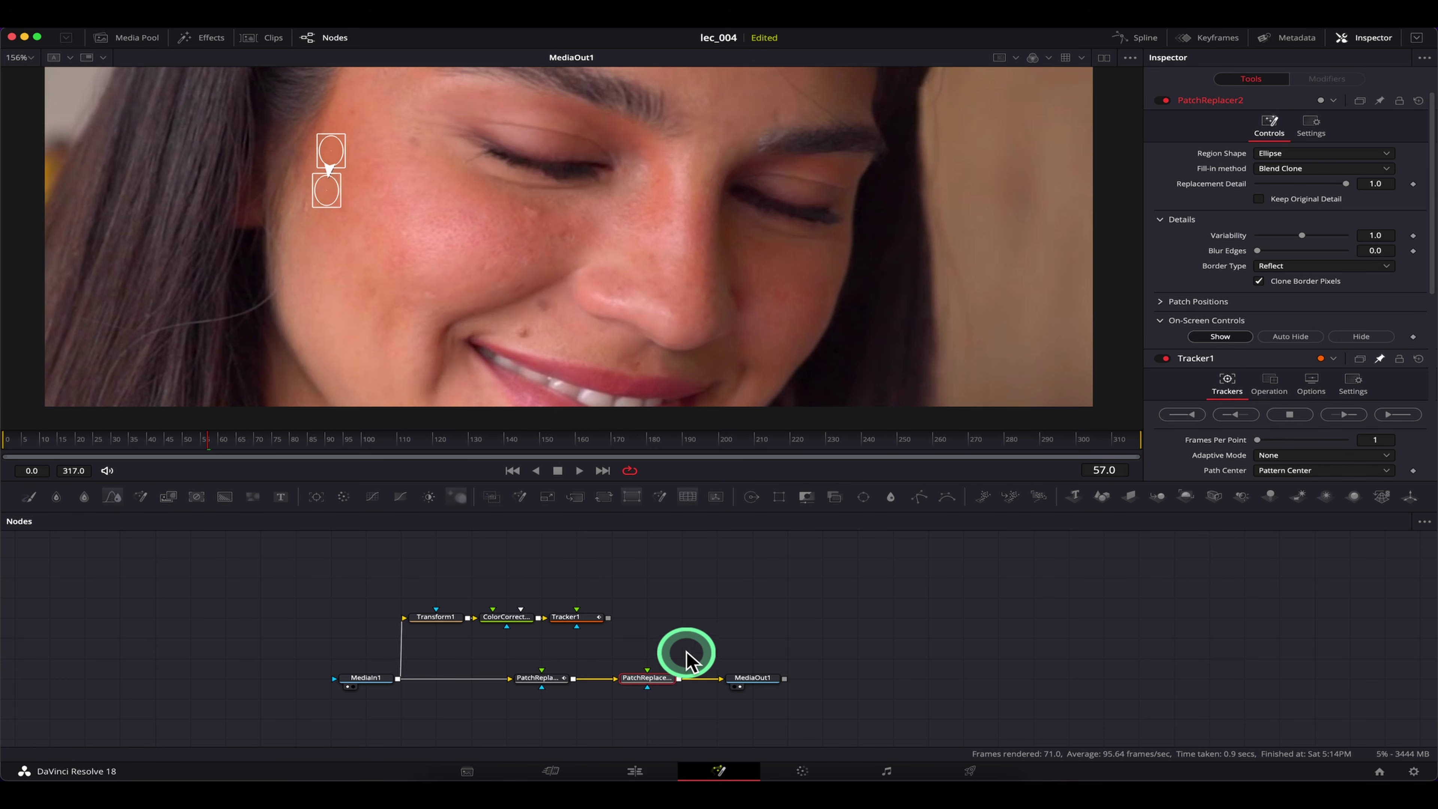
scroll(1236, 356, "down", 10)
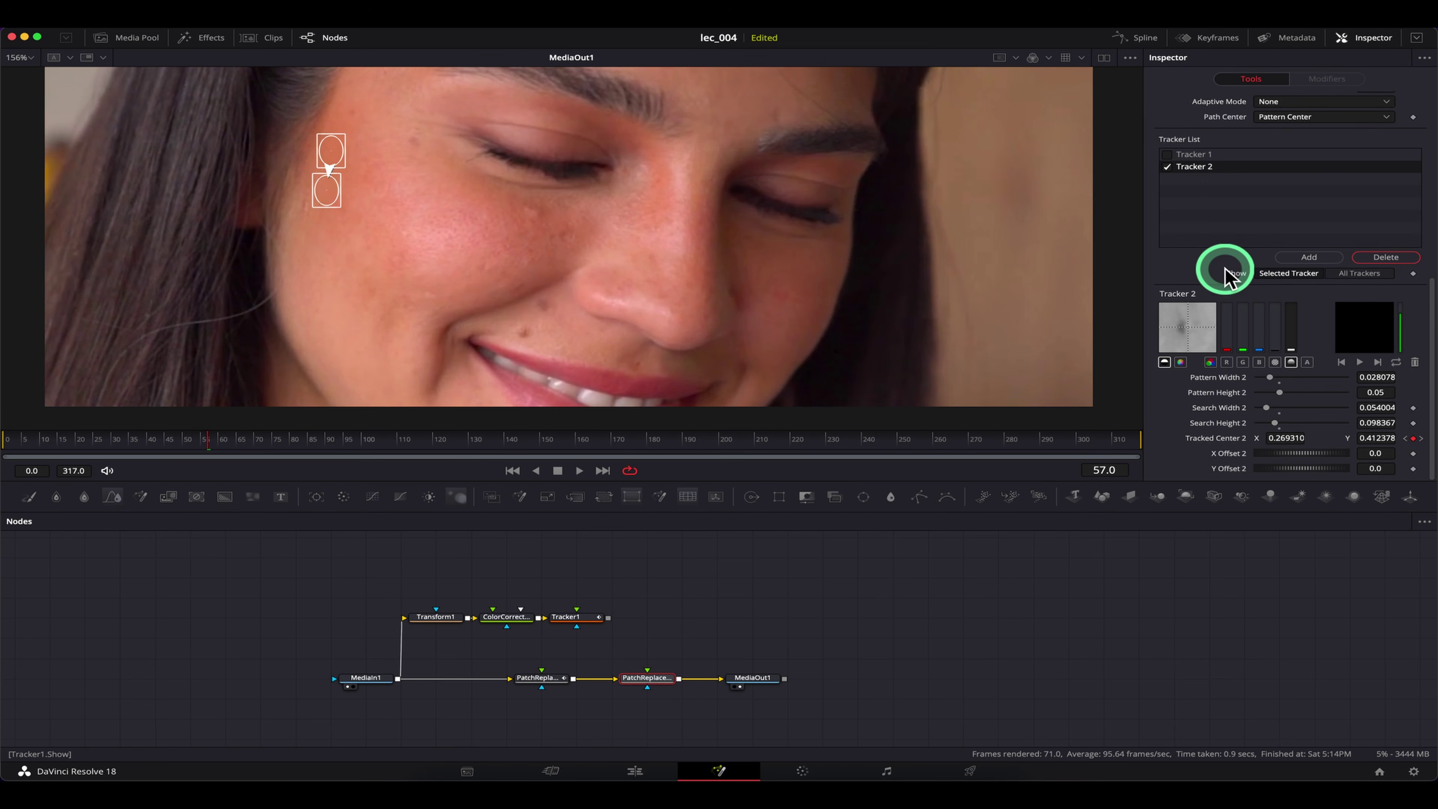
scroll(1223, 282, "up", 10)
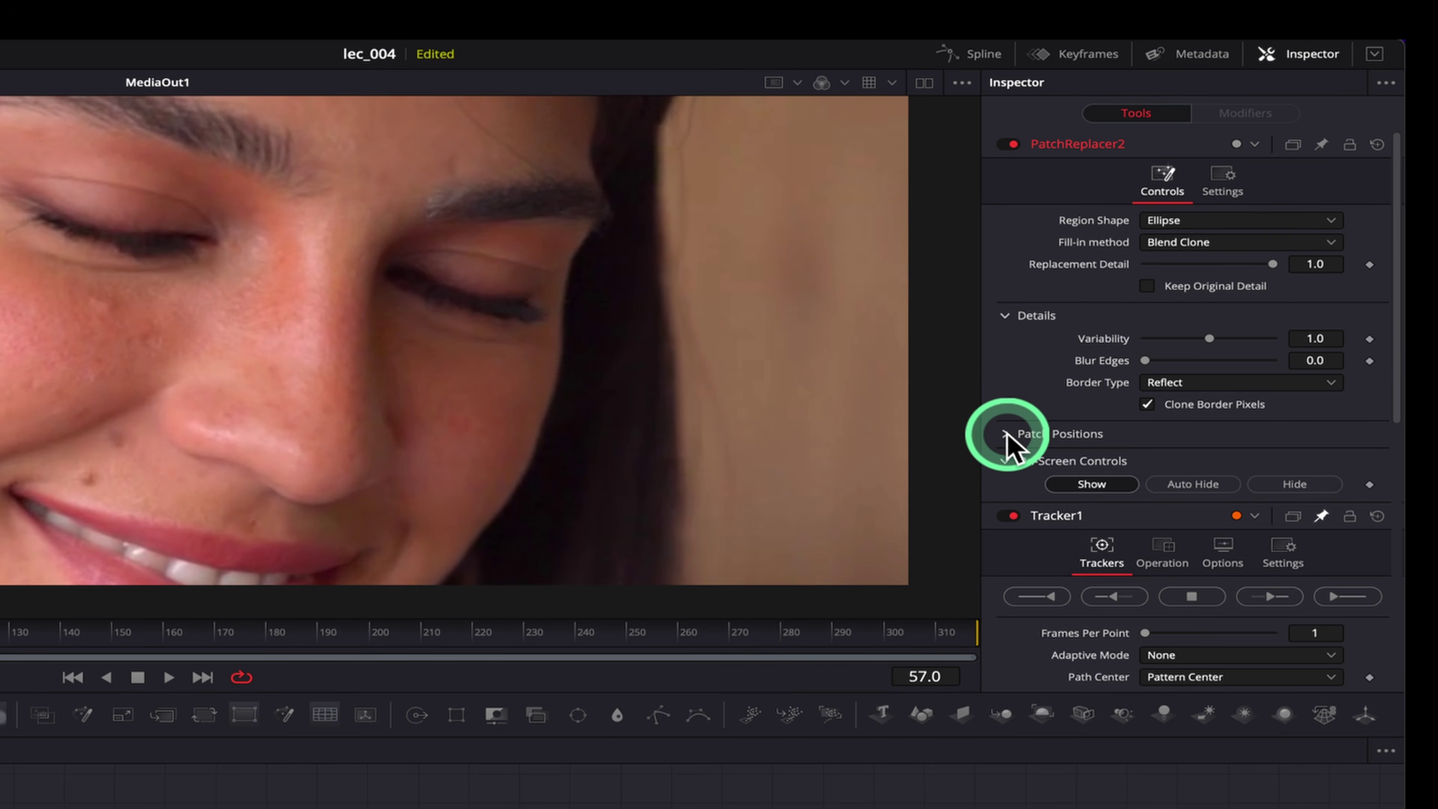
left_click(1005, 435)
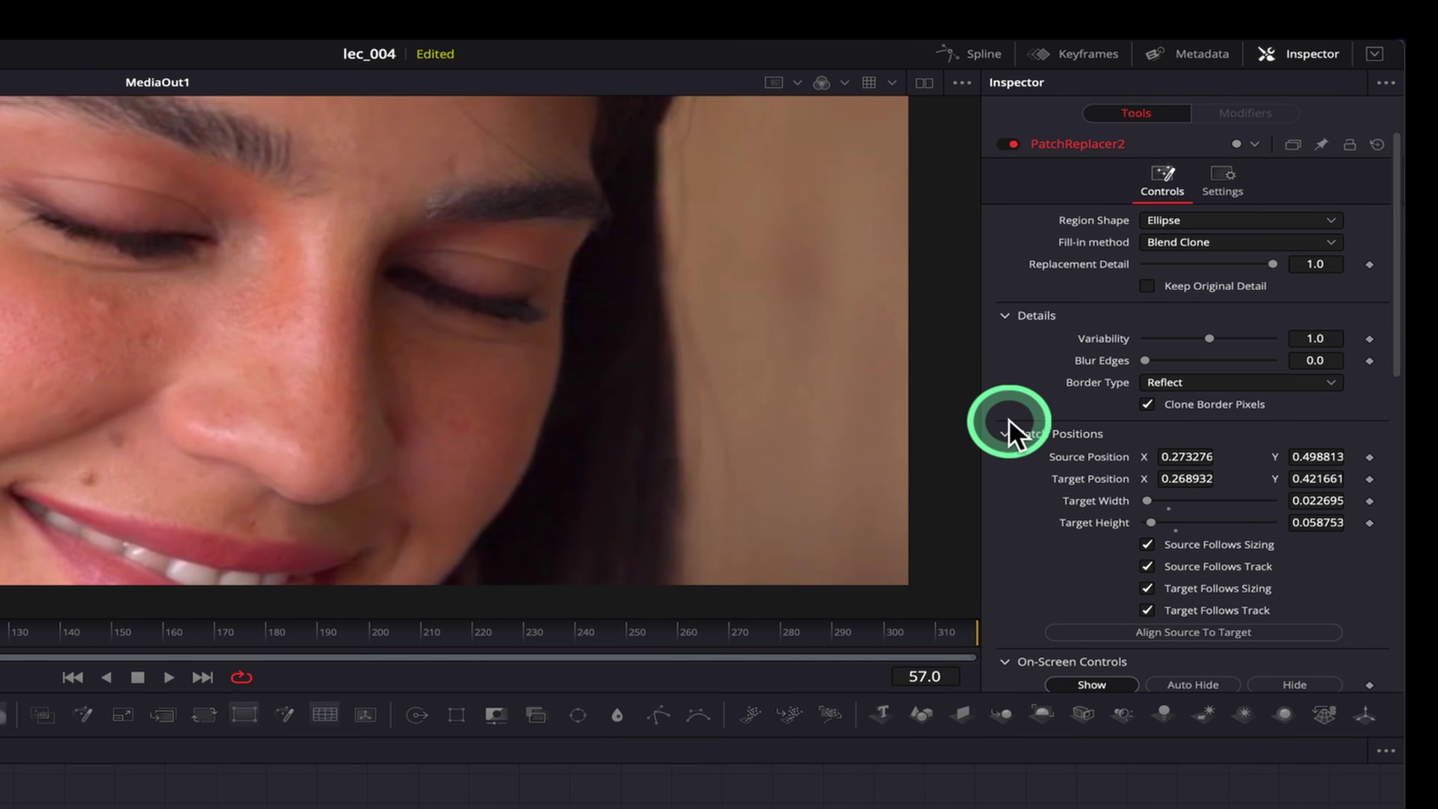
right_click(1083, 485)
mouse_move(1135, 580)
mouse_move(1280, 613)
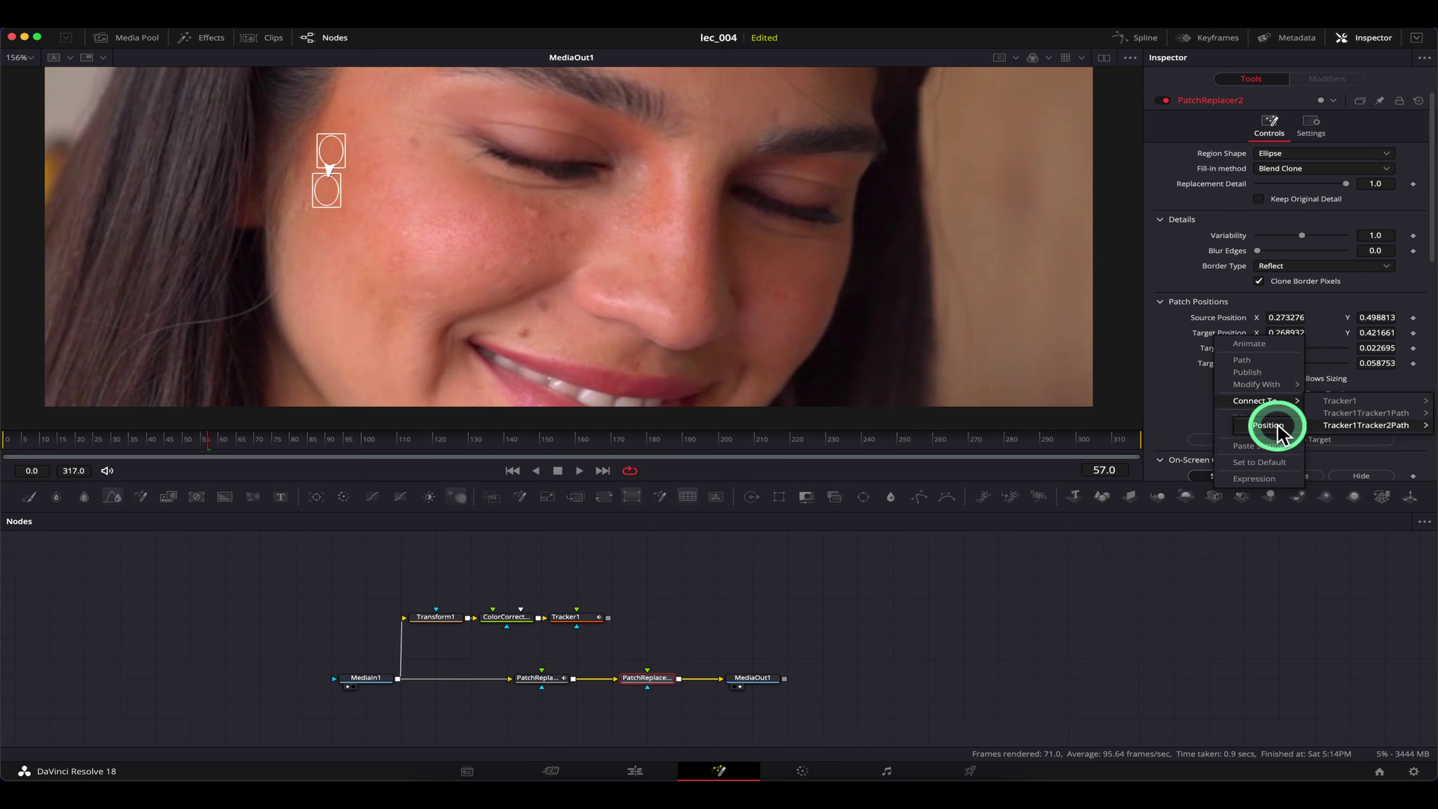
left_click(1189, 614)
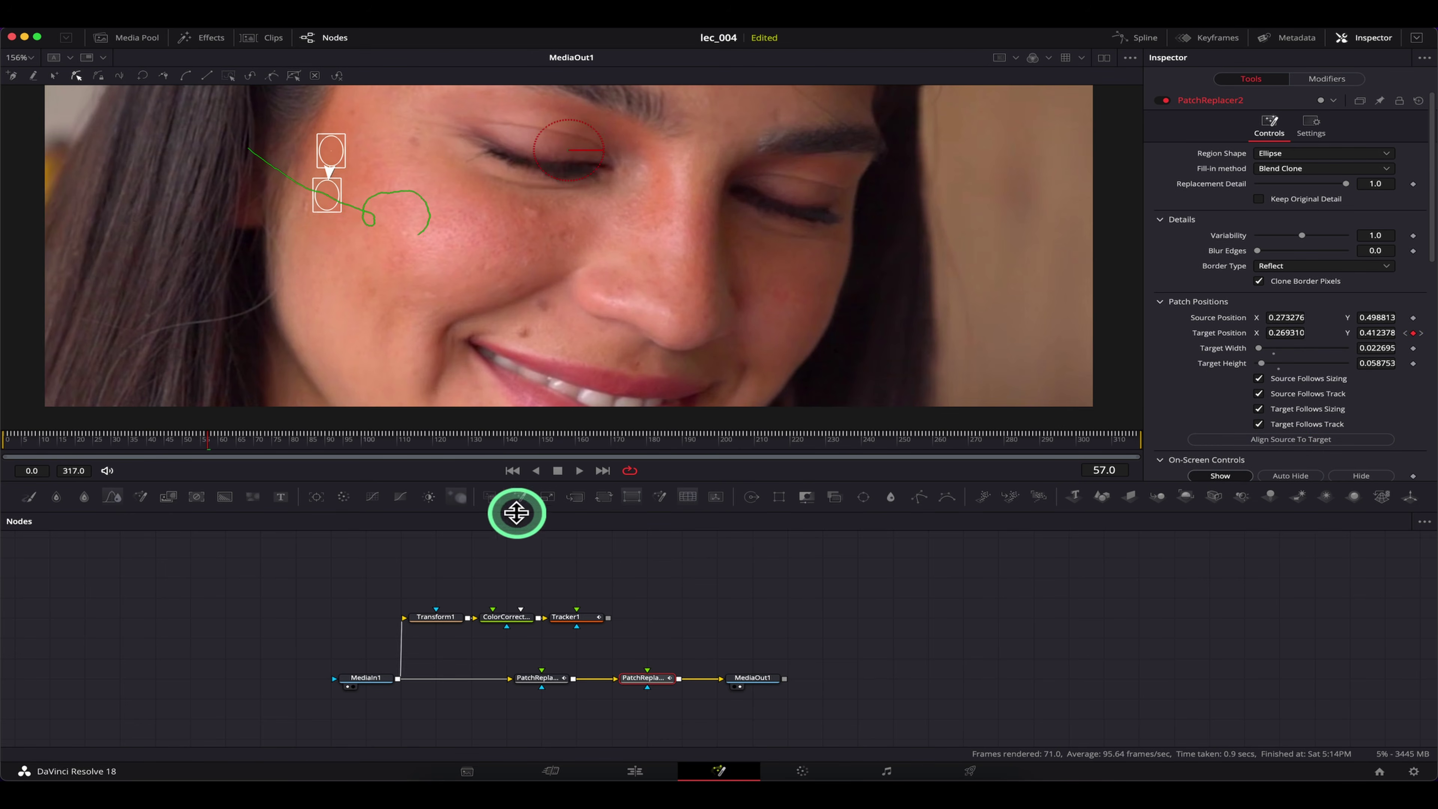
Step: Copy PatchReplacer1's Source Position expression into PatchReplacer2's Source Position, changing both tracker references from TrackedCenter1 to TrackedCenter2
left_click(541, 678)
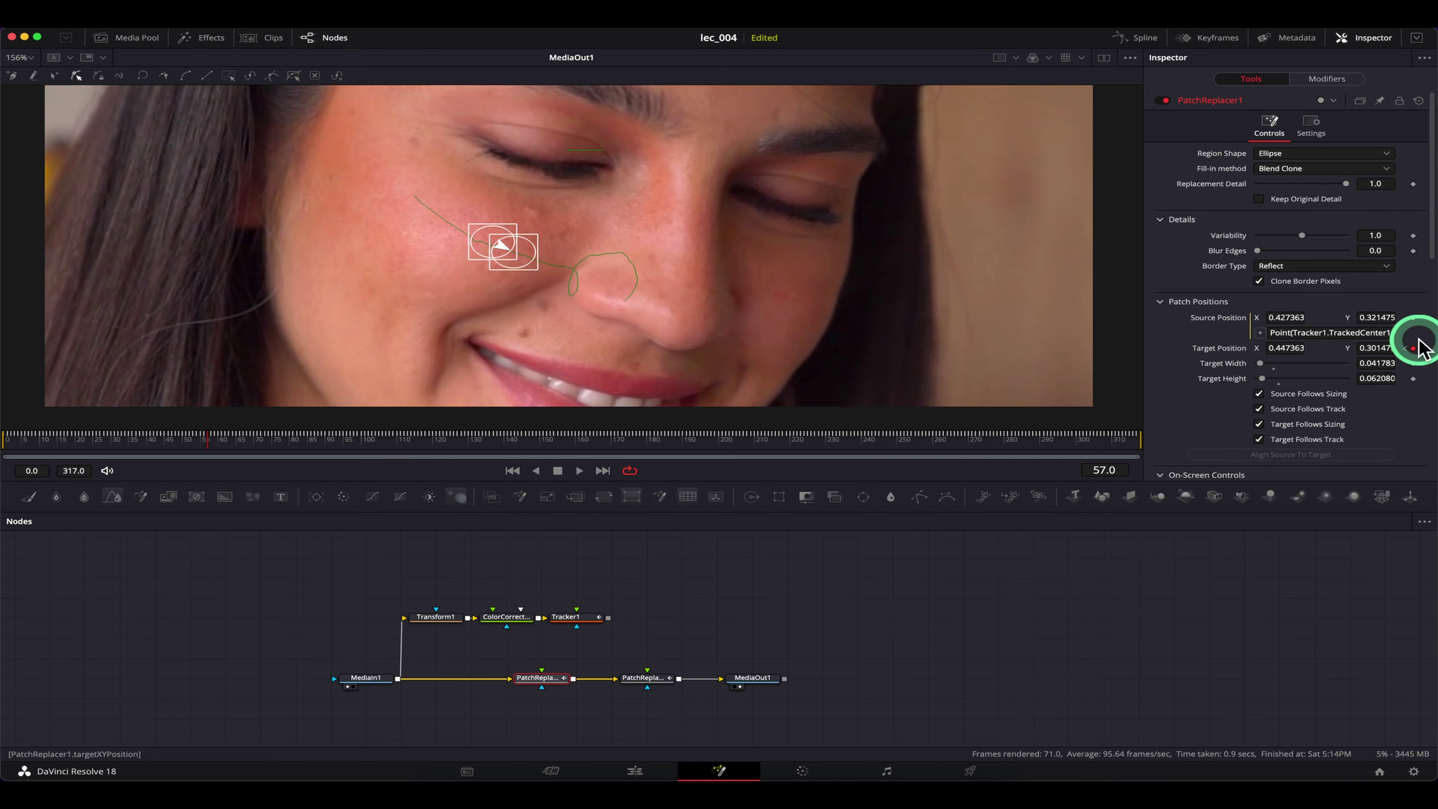
left_click(1271, 332)
left_click(1392, 334)
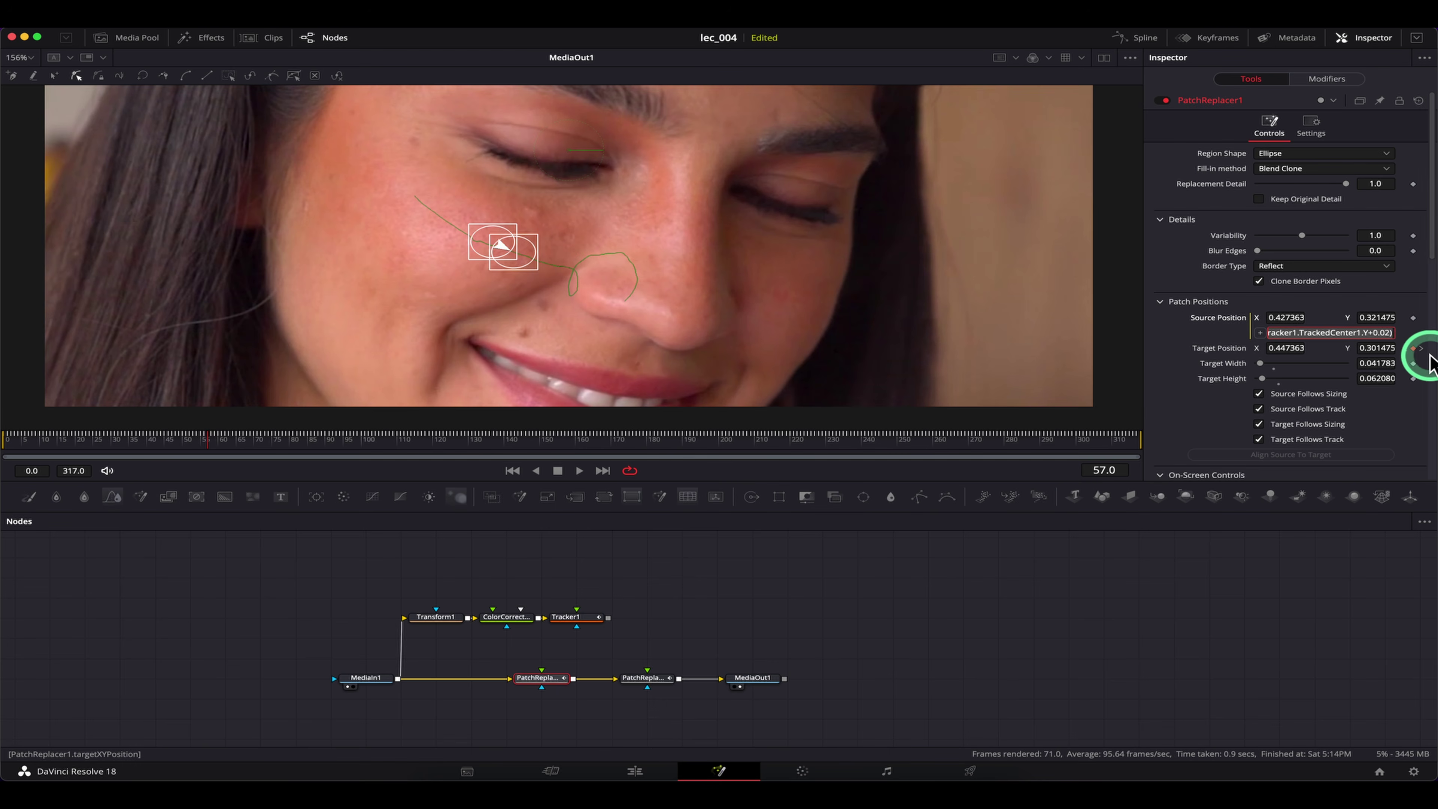
left_click(647, 677)
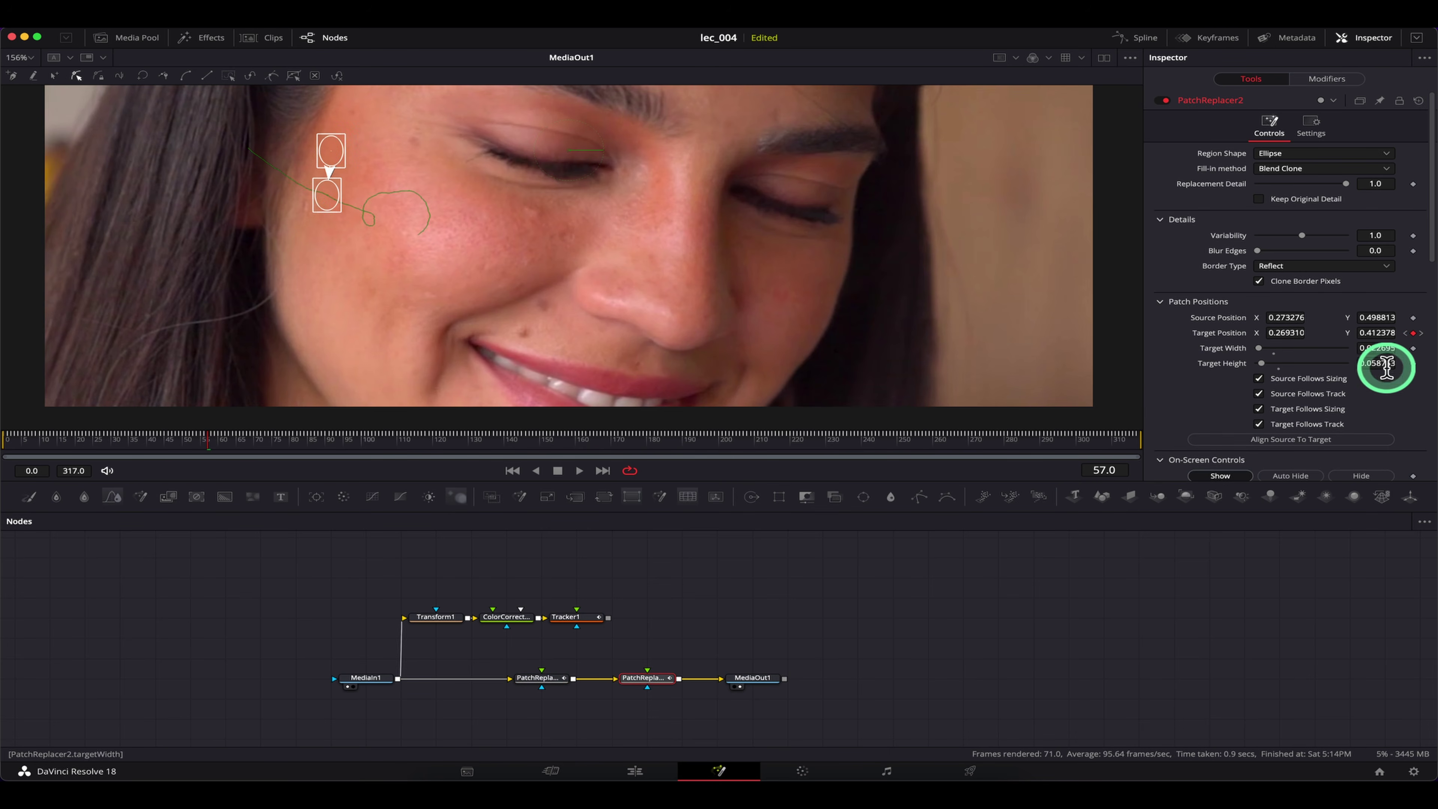
right_click(1199, 323)
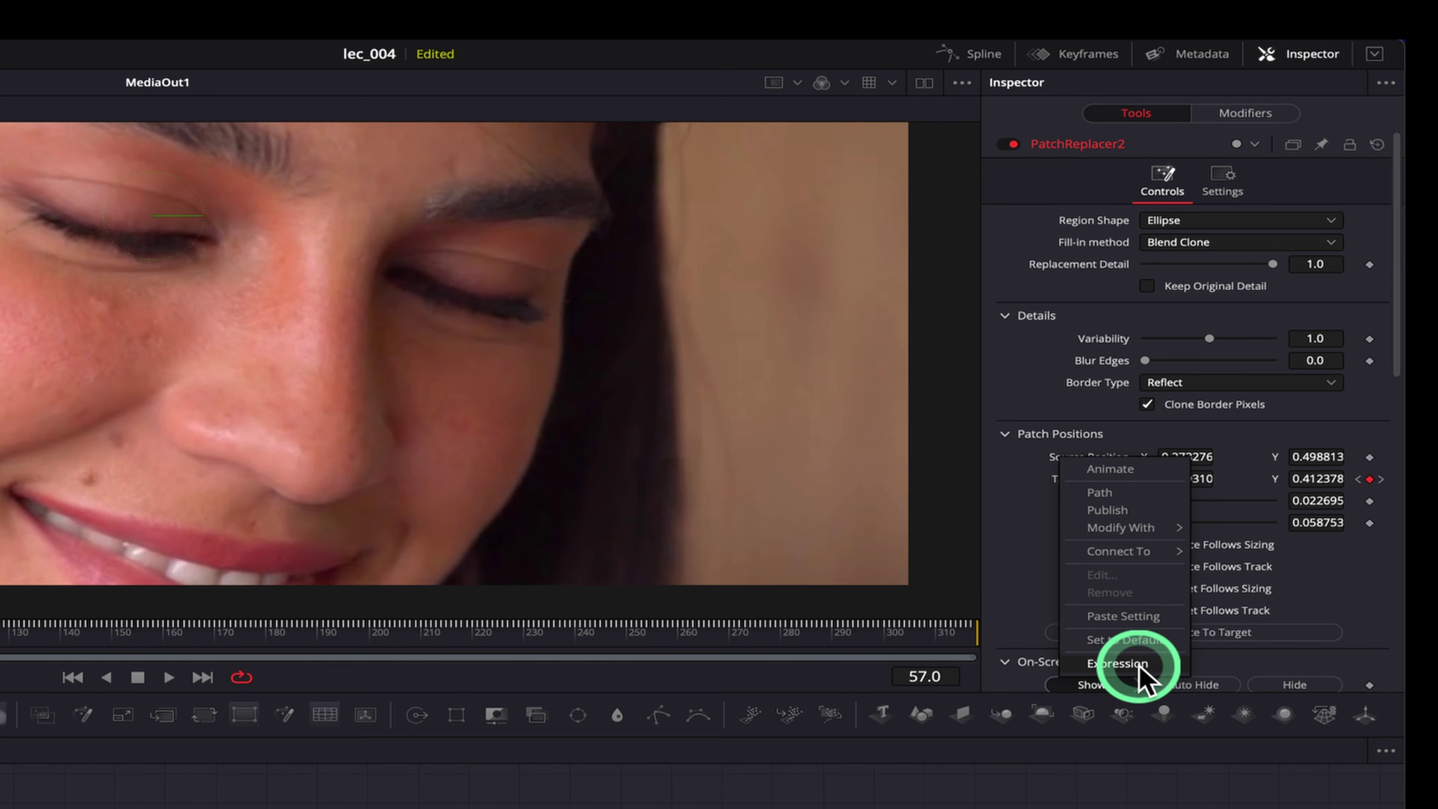
left_click(1118, 663)
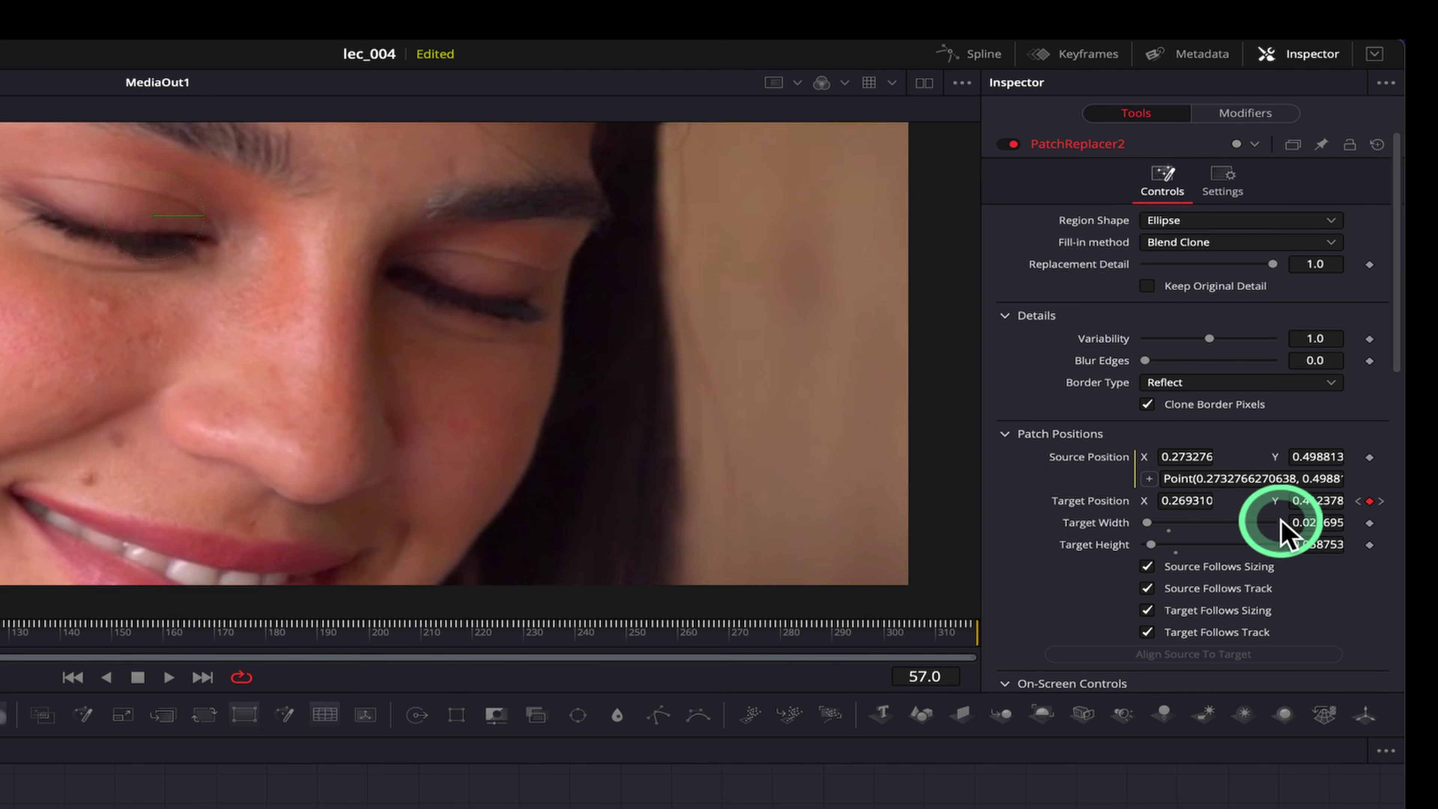
key("super+v")
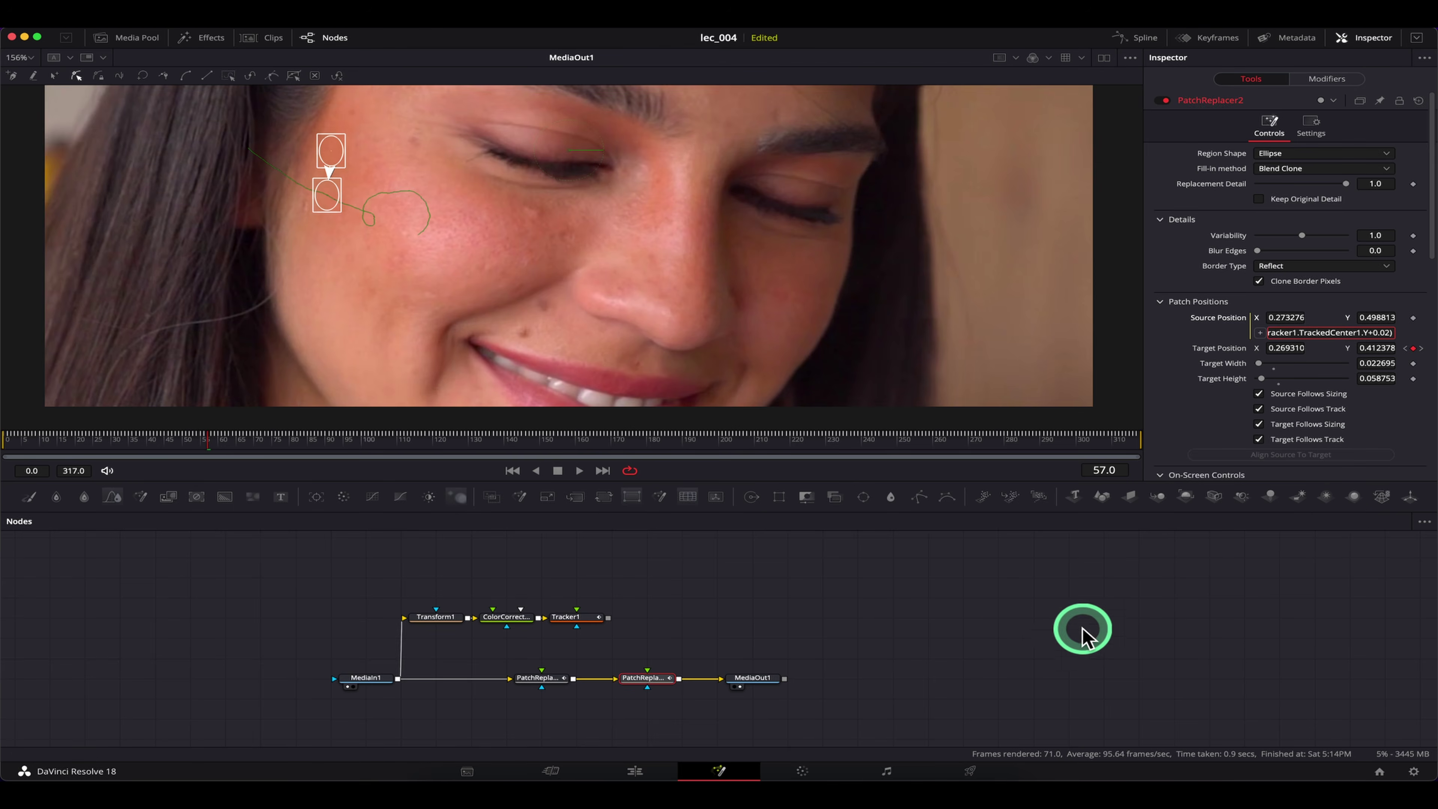
left_click(985, 650)
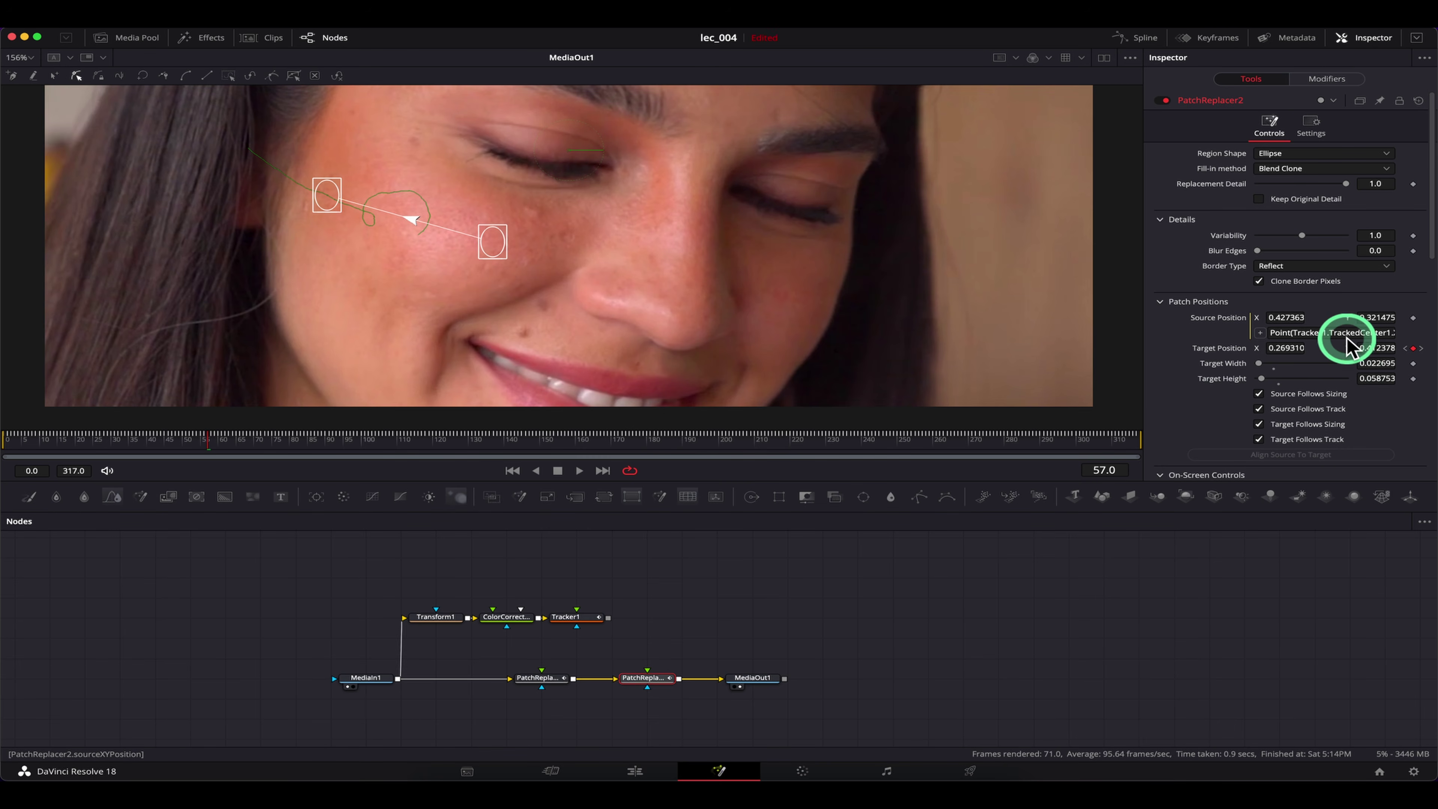
left_click(1361, 333)
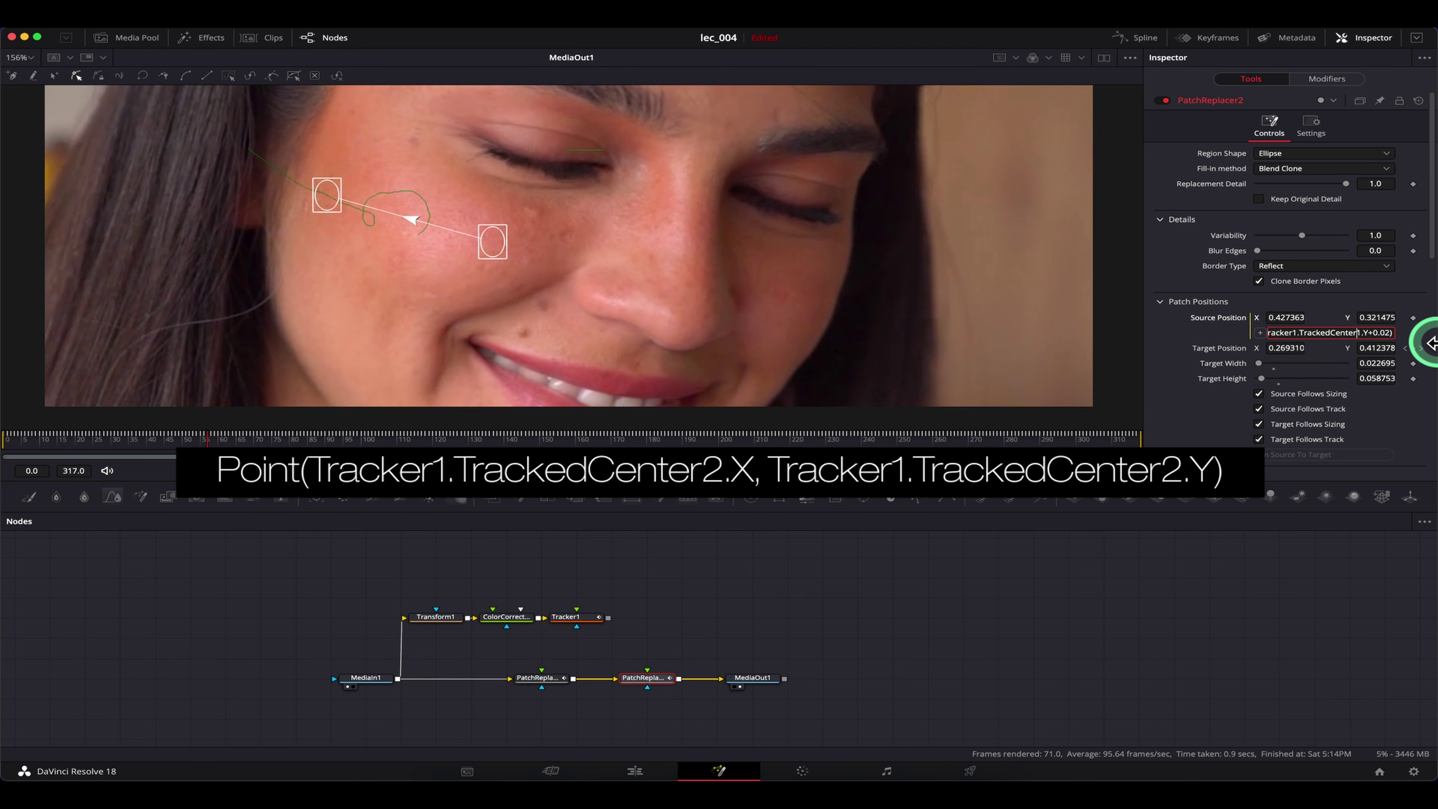
key("Return")
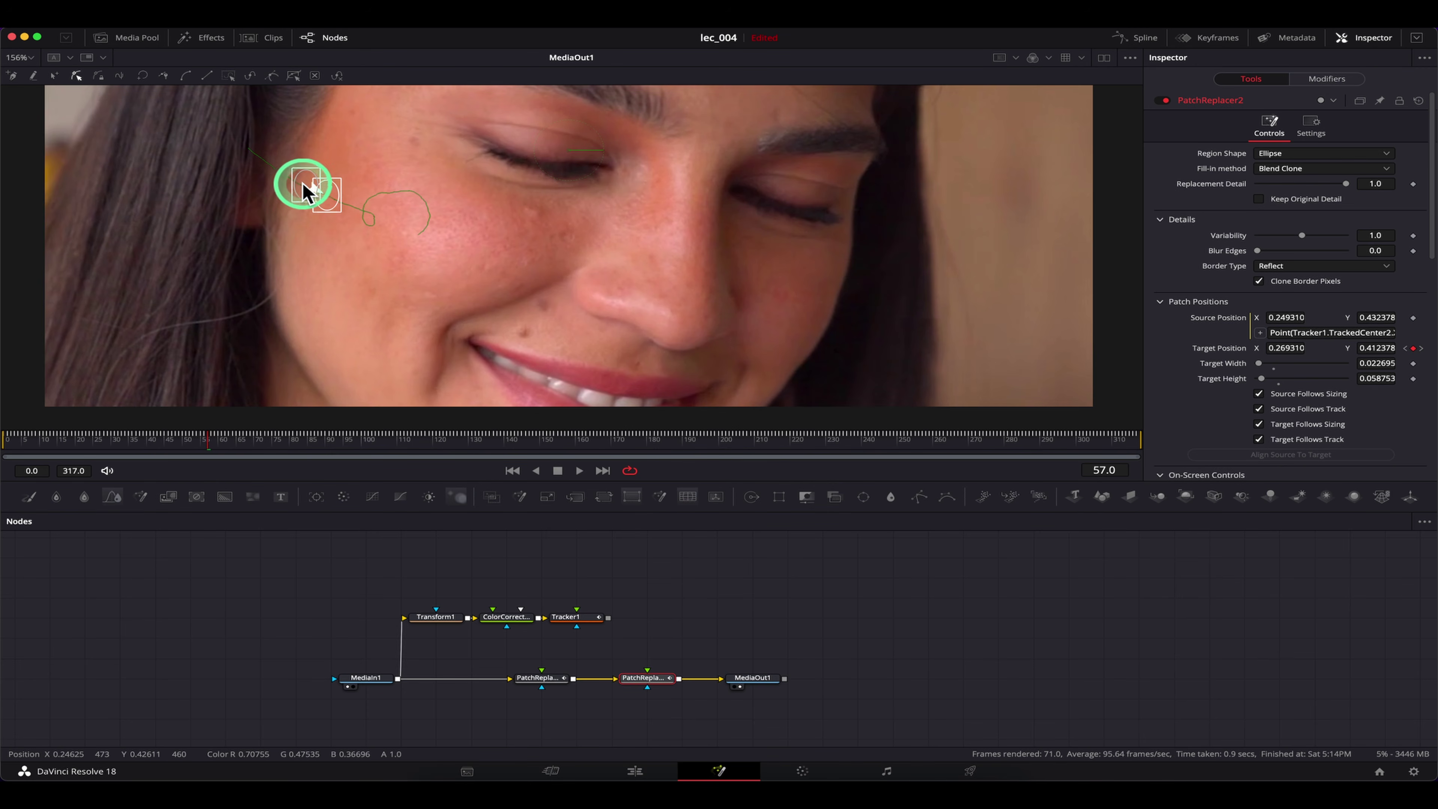
Step: Set PatchReplacer2's source expression offsets to TrackedCenter2.X-0.01 and TrackedCenter2.Y-0.03, refining the Y offset to -0.04
scroll(388, 275, "up", 2)
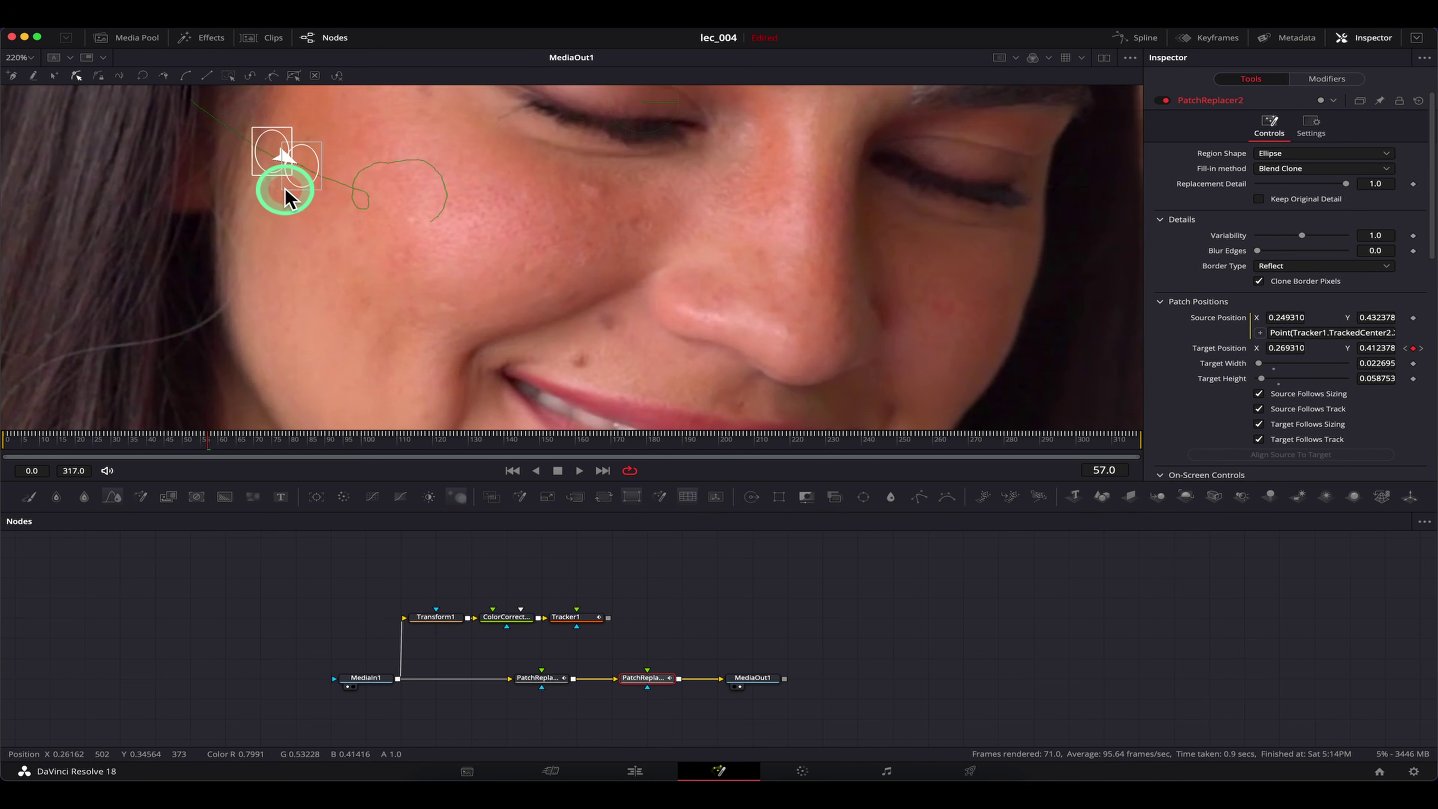
left_click(1390, 333)
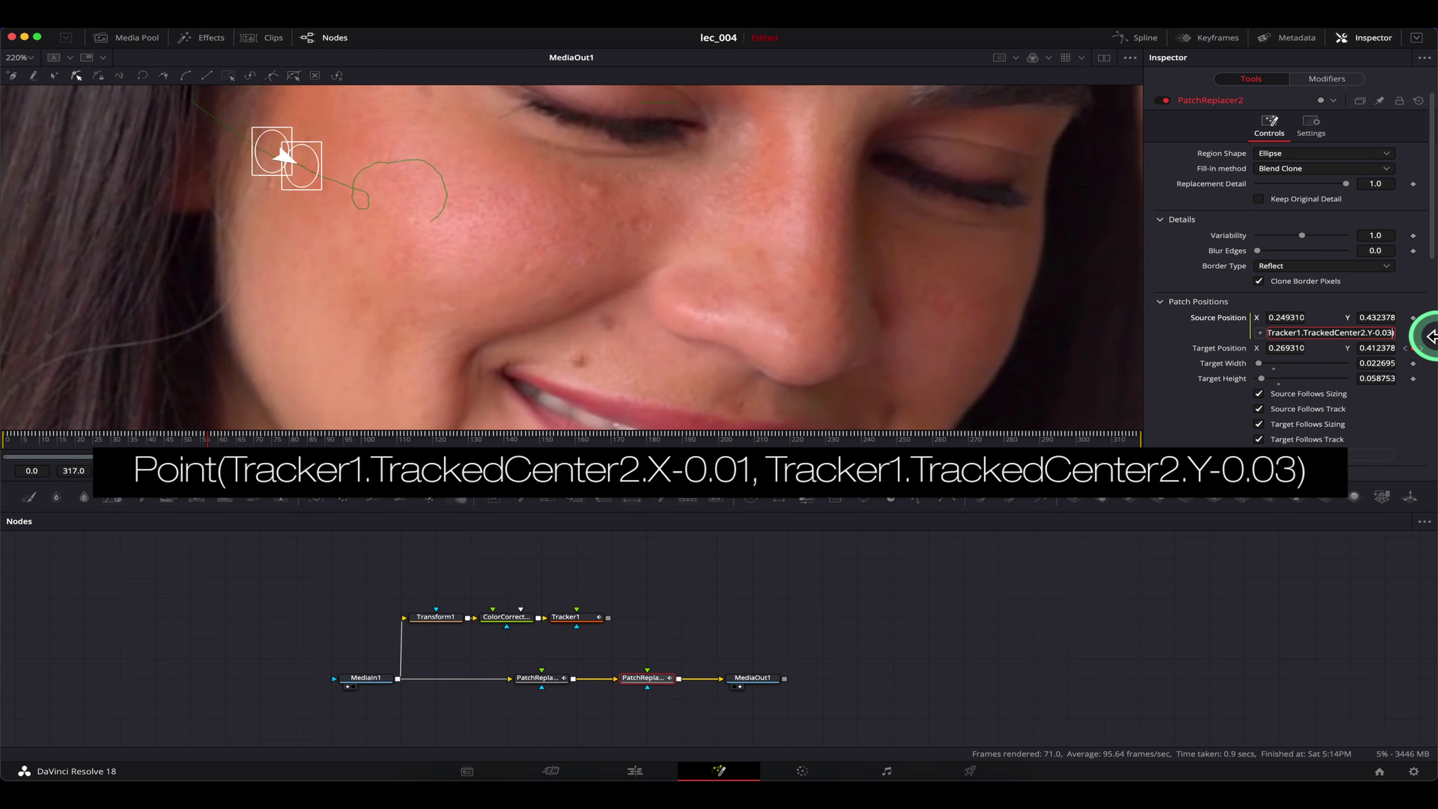
left_click(1295, 332)
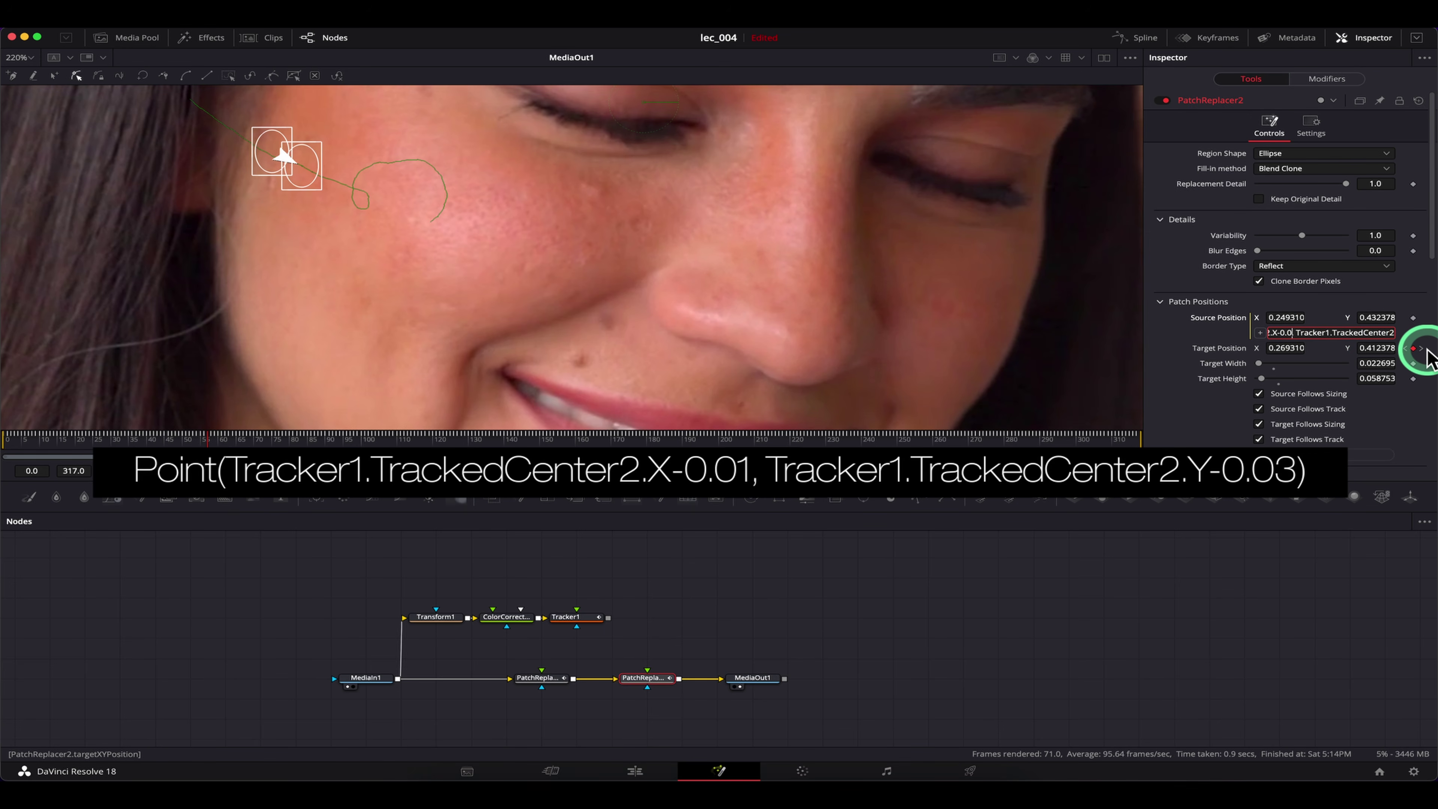
key("Return")
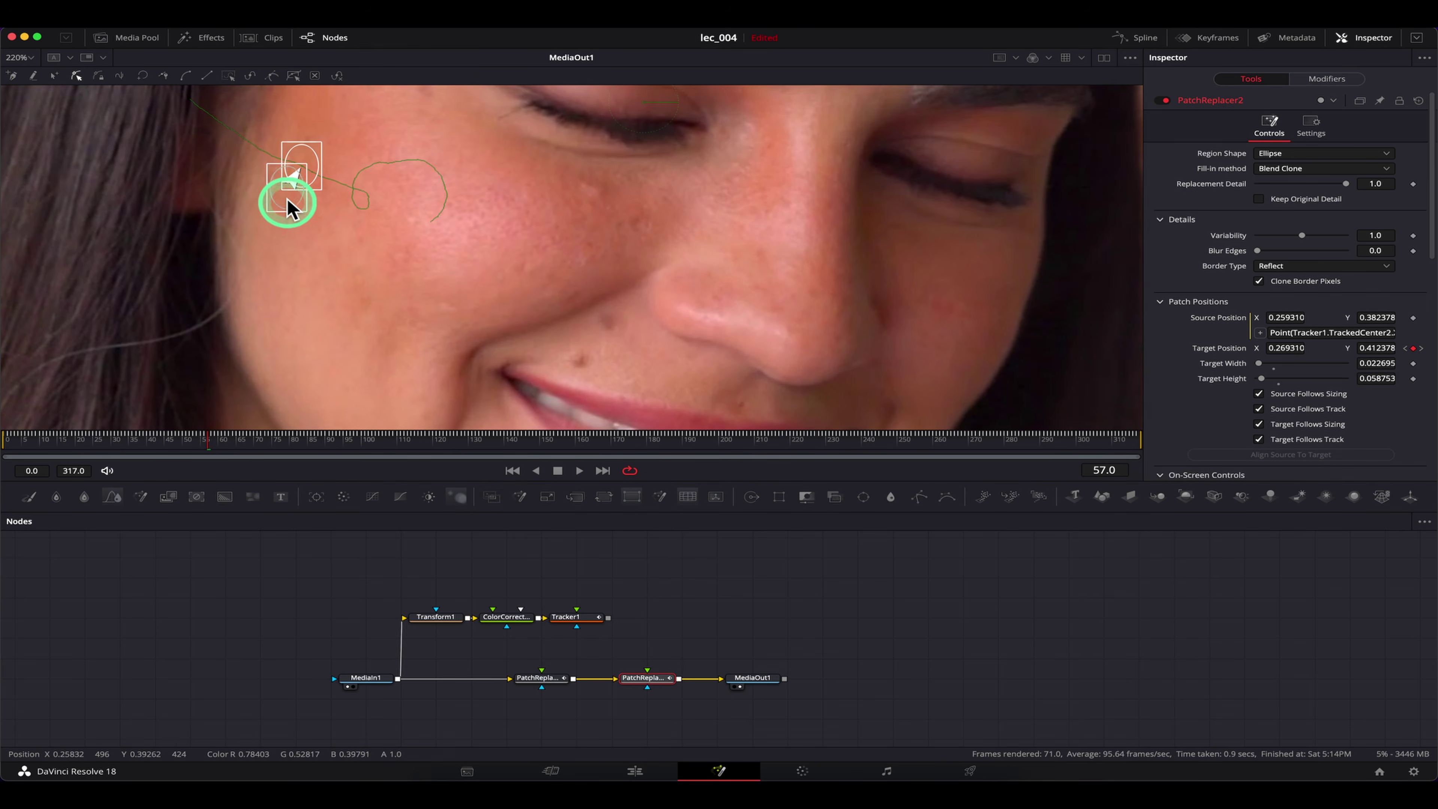
left_click(1392, 333)
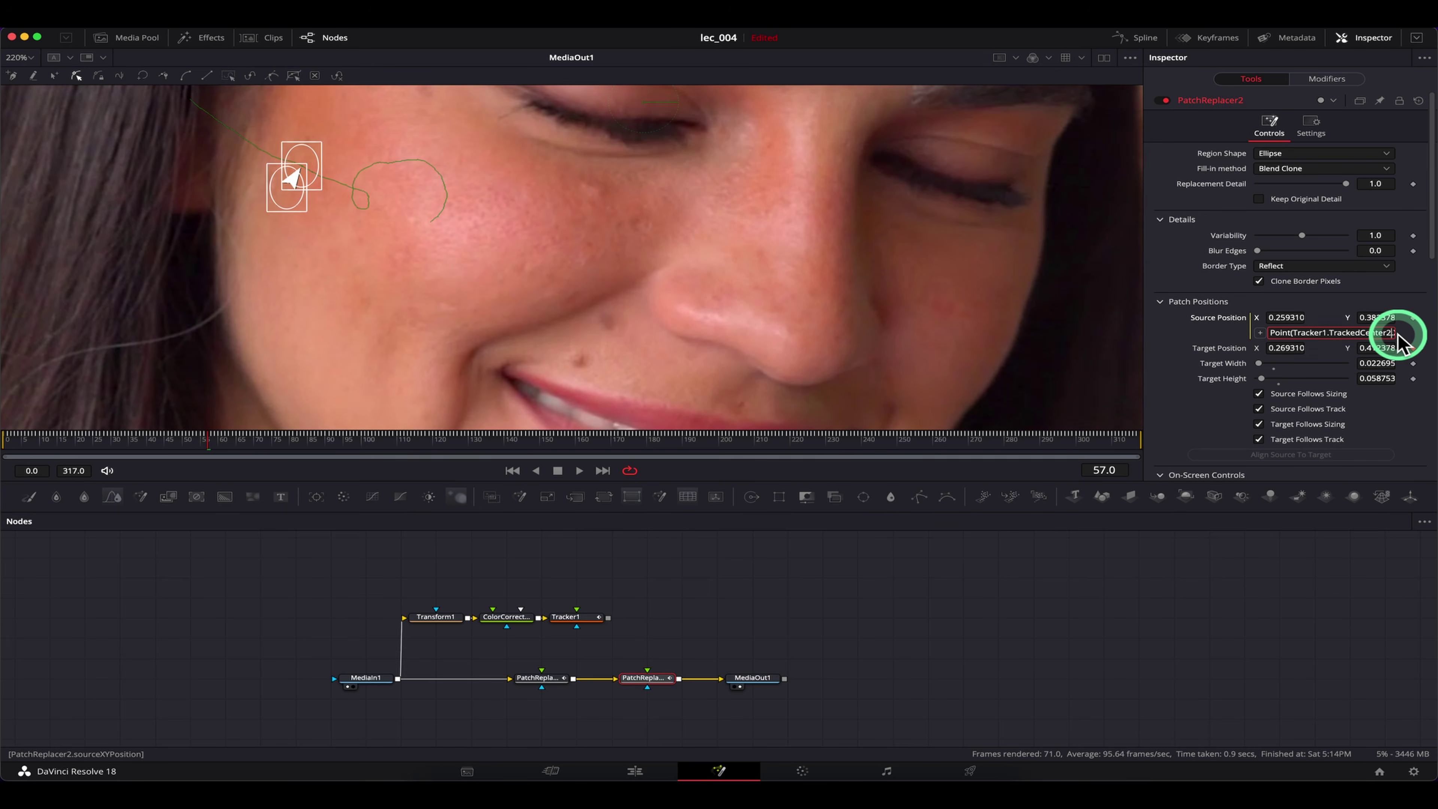
type("er1.TrackedCenter2.Y-0.03)")
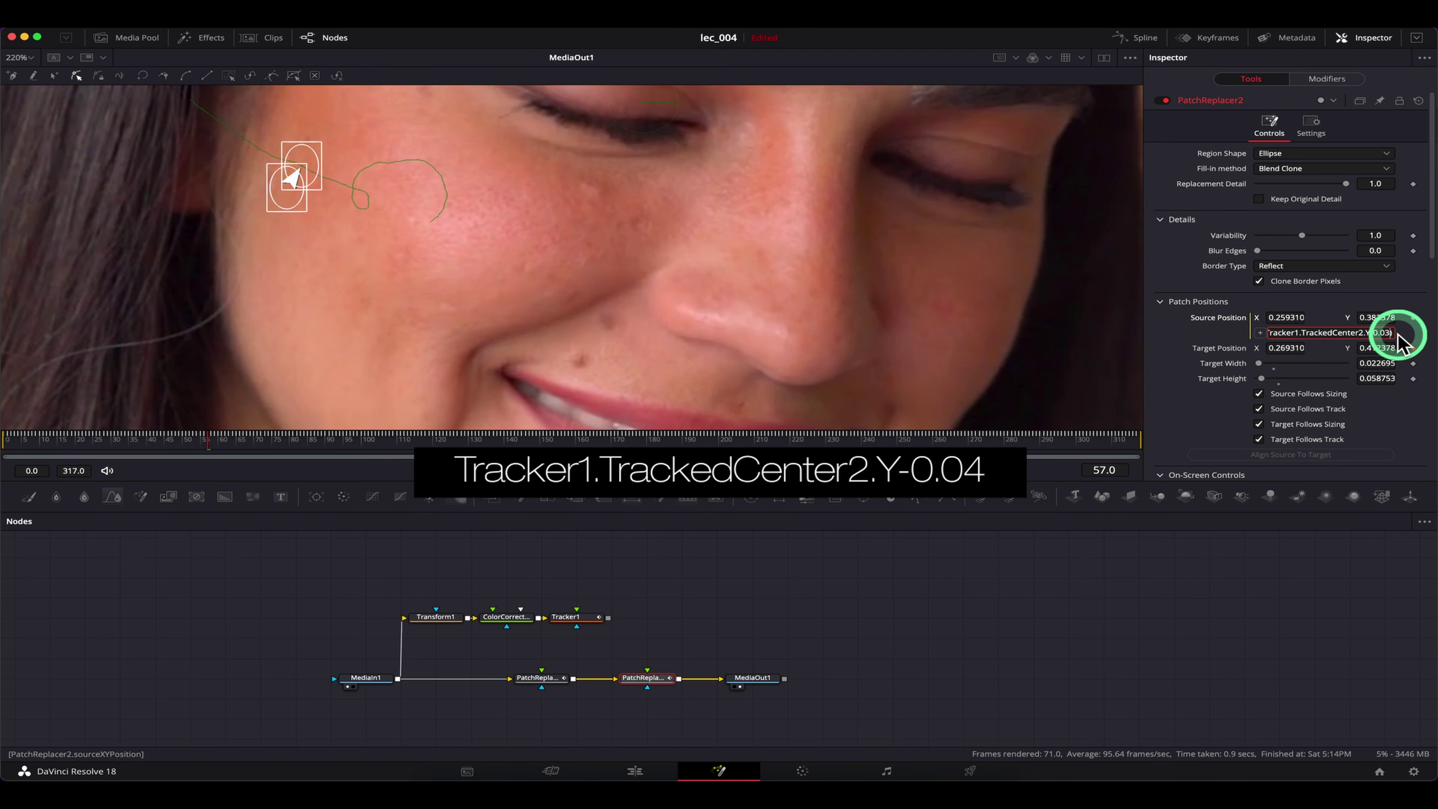
key("Return")
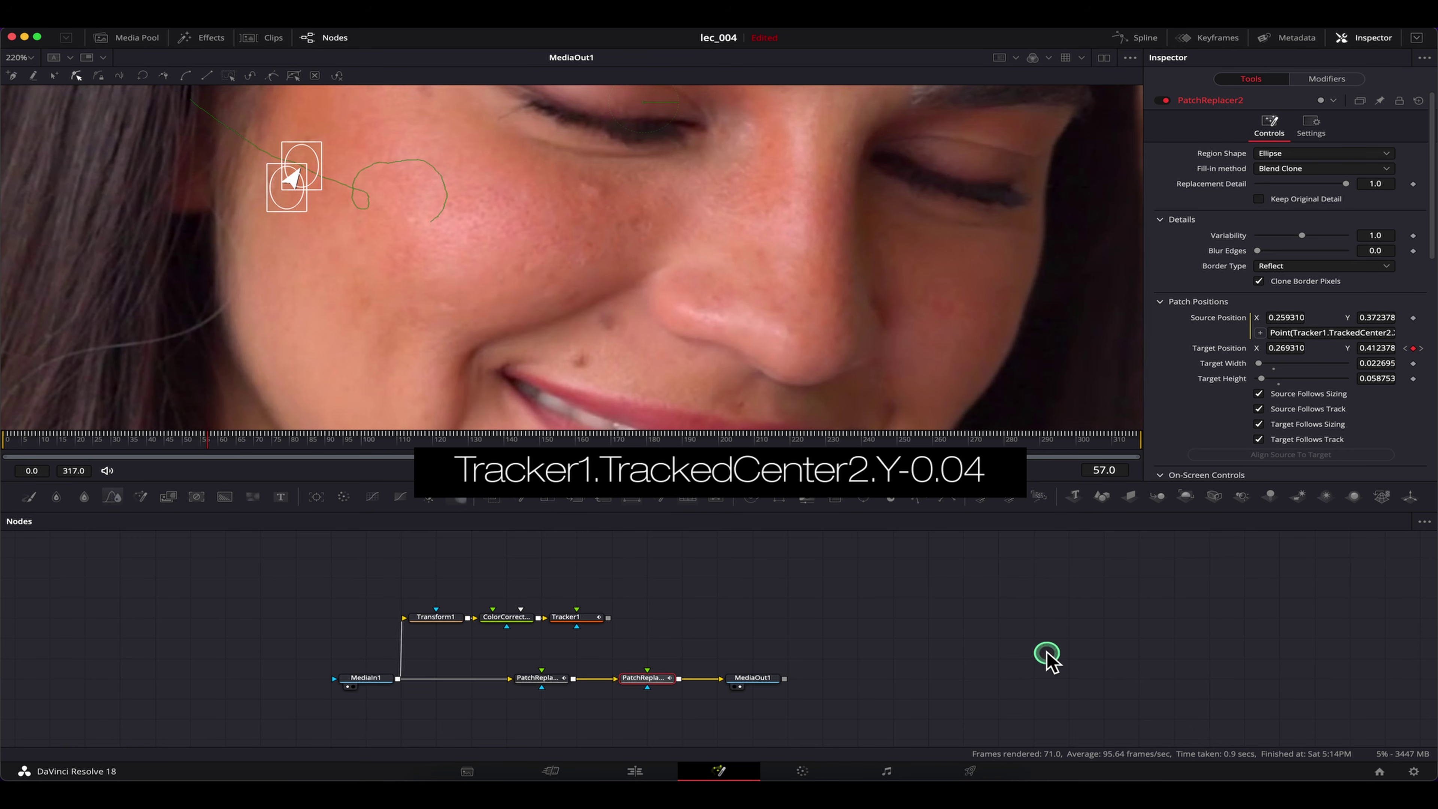
Step: Play and scrub through the clip in MediaOut1 to check the outer cheek patch across the head movement
left_click(773, 690)
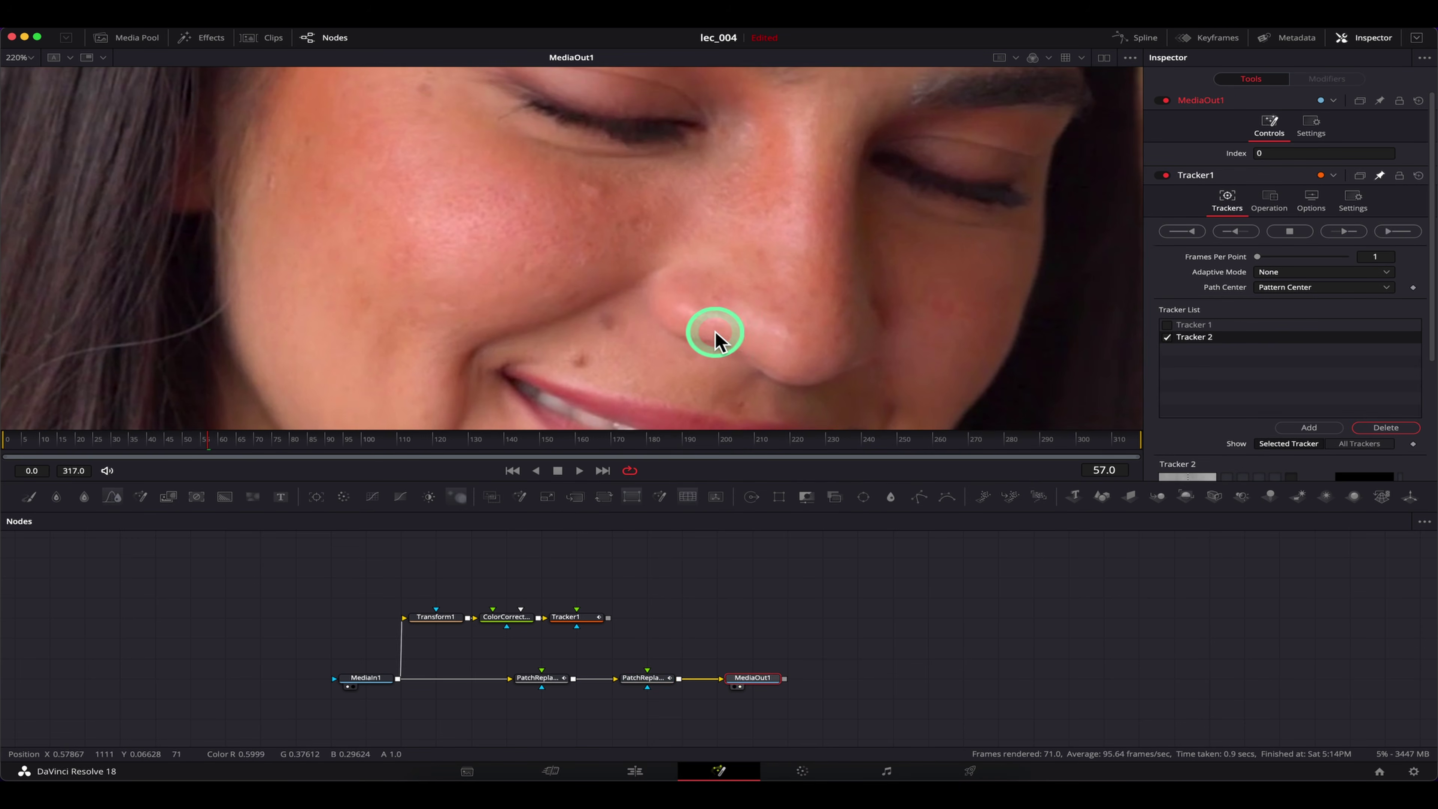
scroll(713, 328, "down", 3)
scroll(662, 261, "up", 3)
scroll(692, 353, "down", 2)
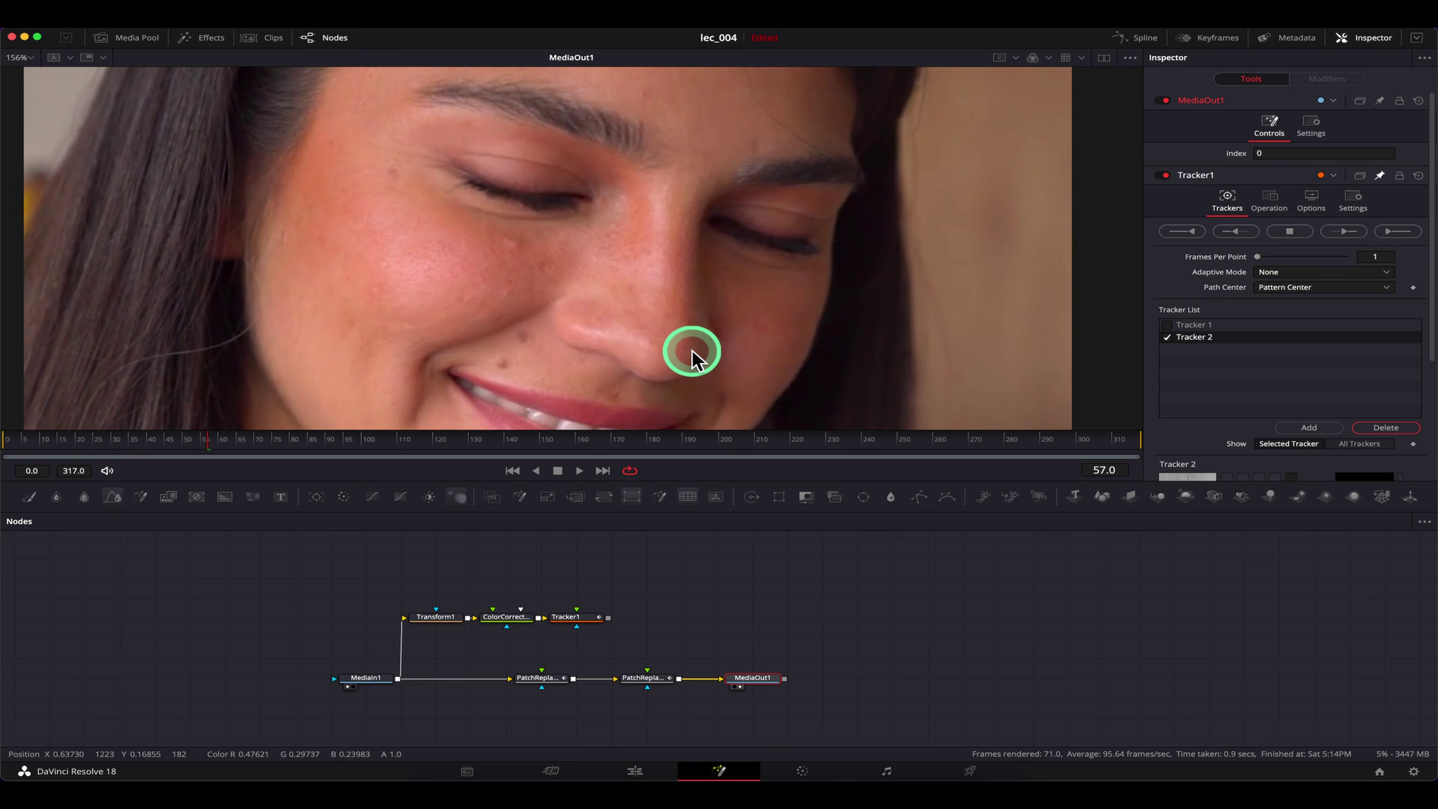
left_click(45, 441)
key("space")
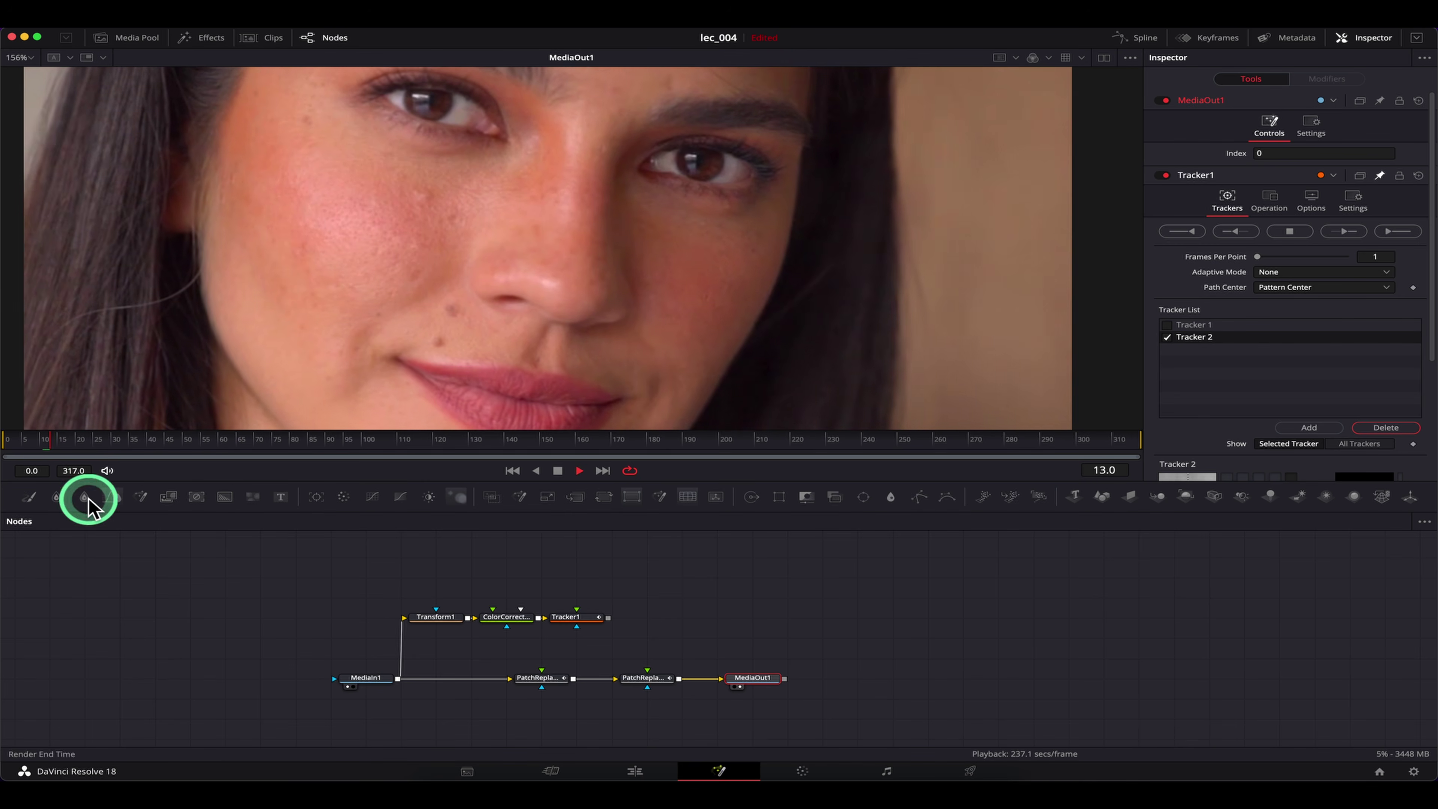
key("space")
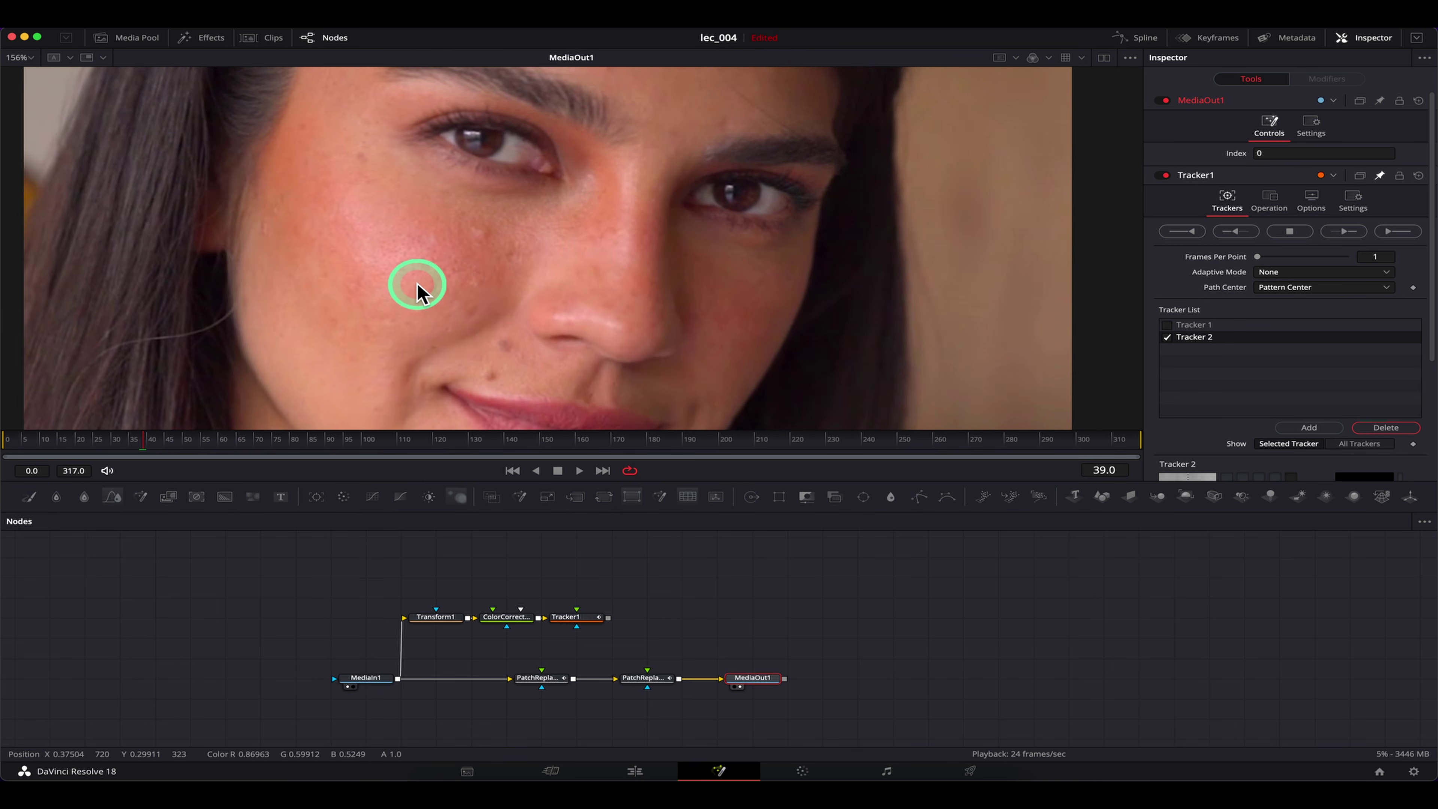
key("space")
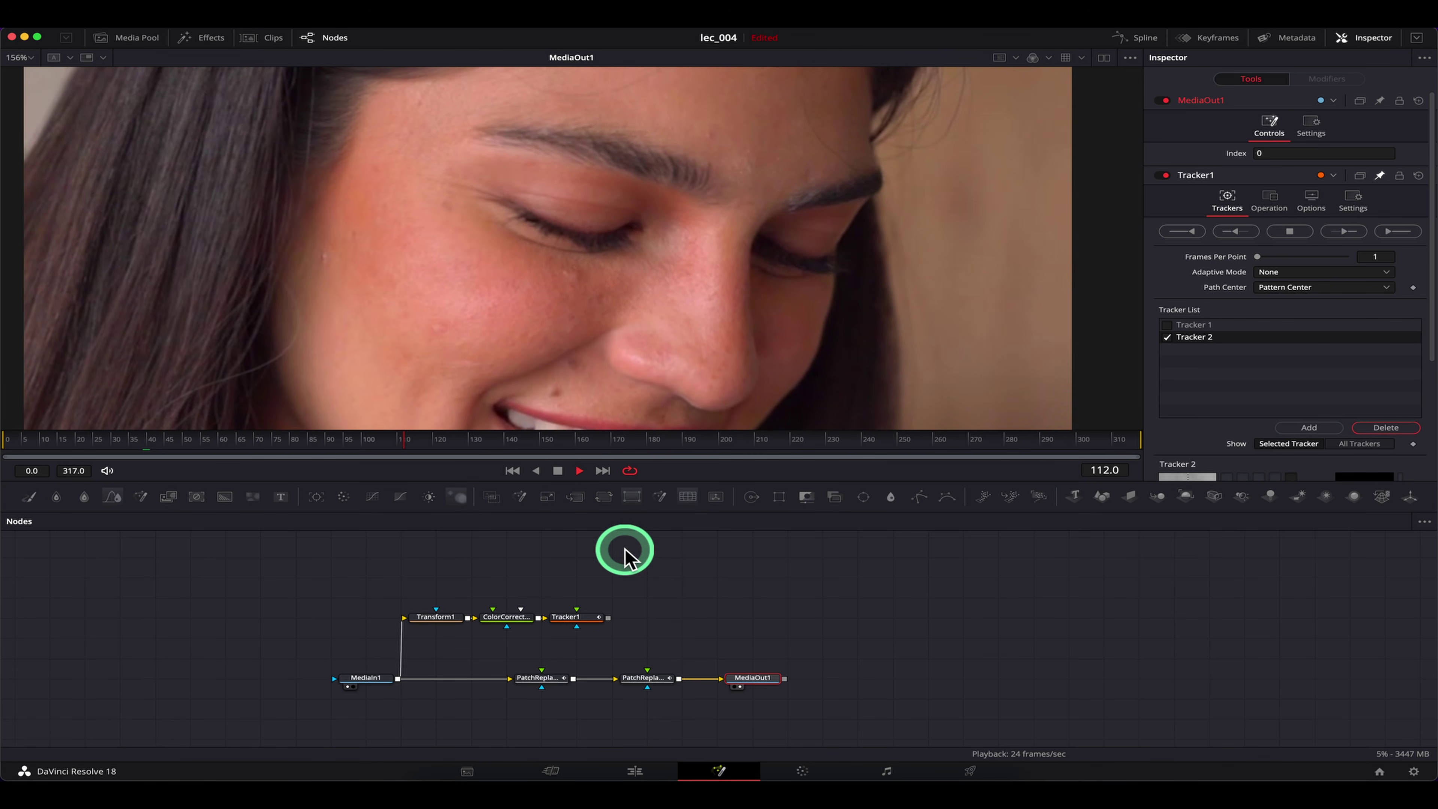
left_click(173, 442)
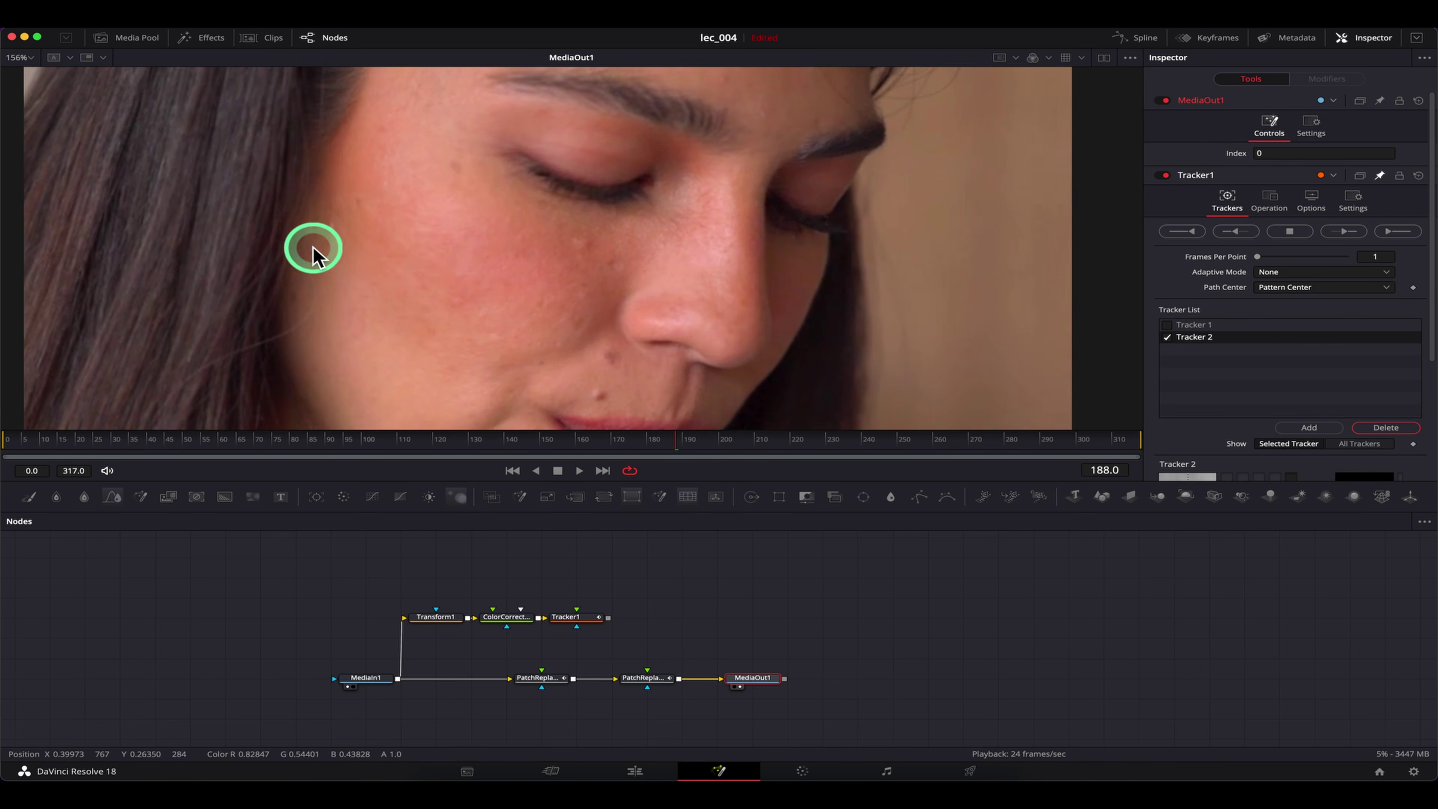
left_click(852, 442)
left_click_drag(852, 442, 586, 445)
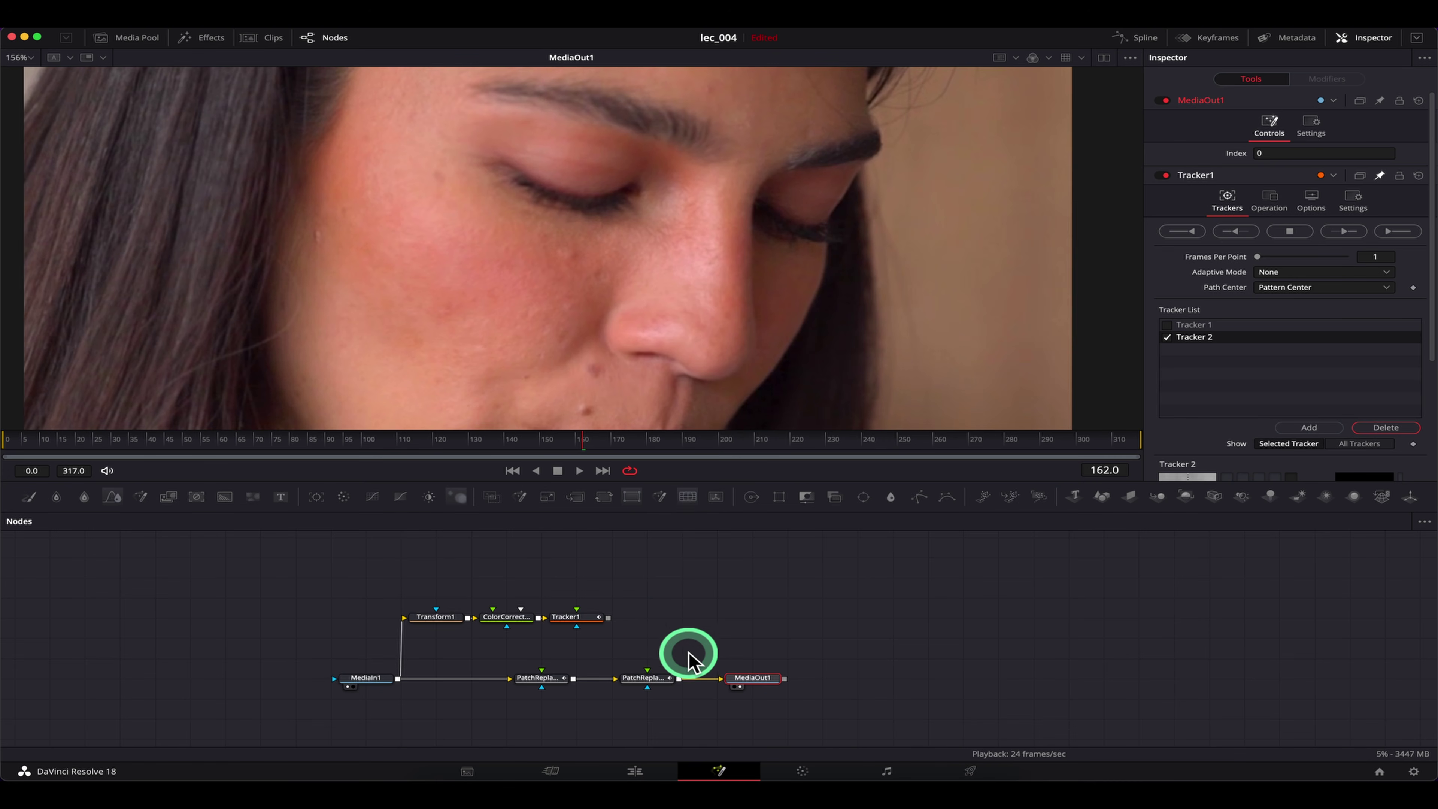
Step: Disable Tracker 2 in the Tracker1 node and add a third tracker to its list
left_click(572, 617)
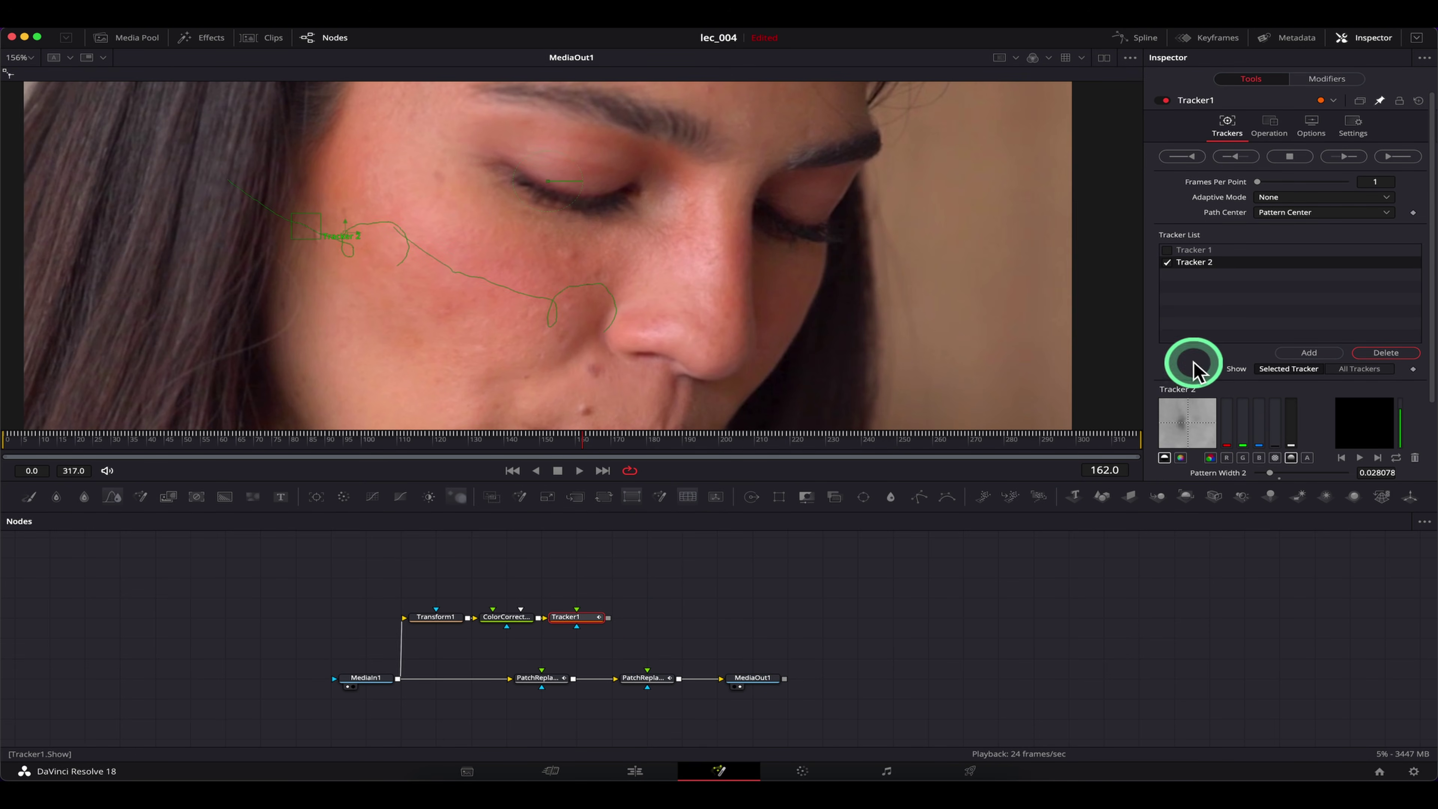
left_click(1167, 262)
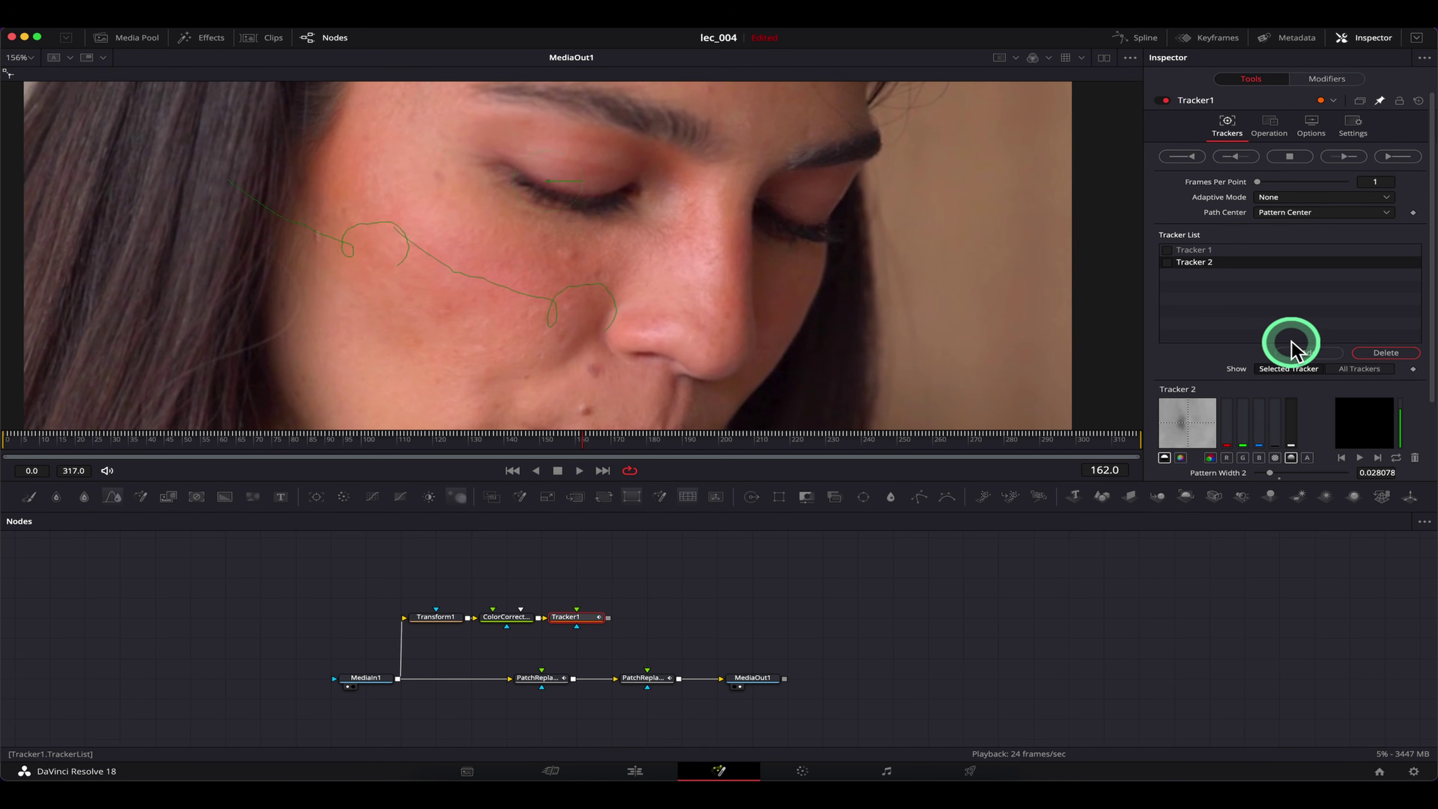
left_click(1309, 354)
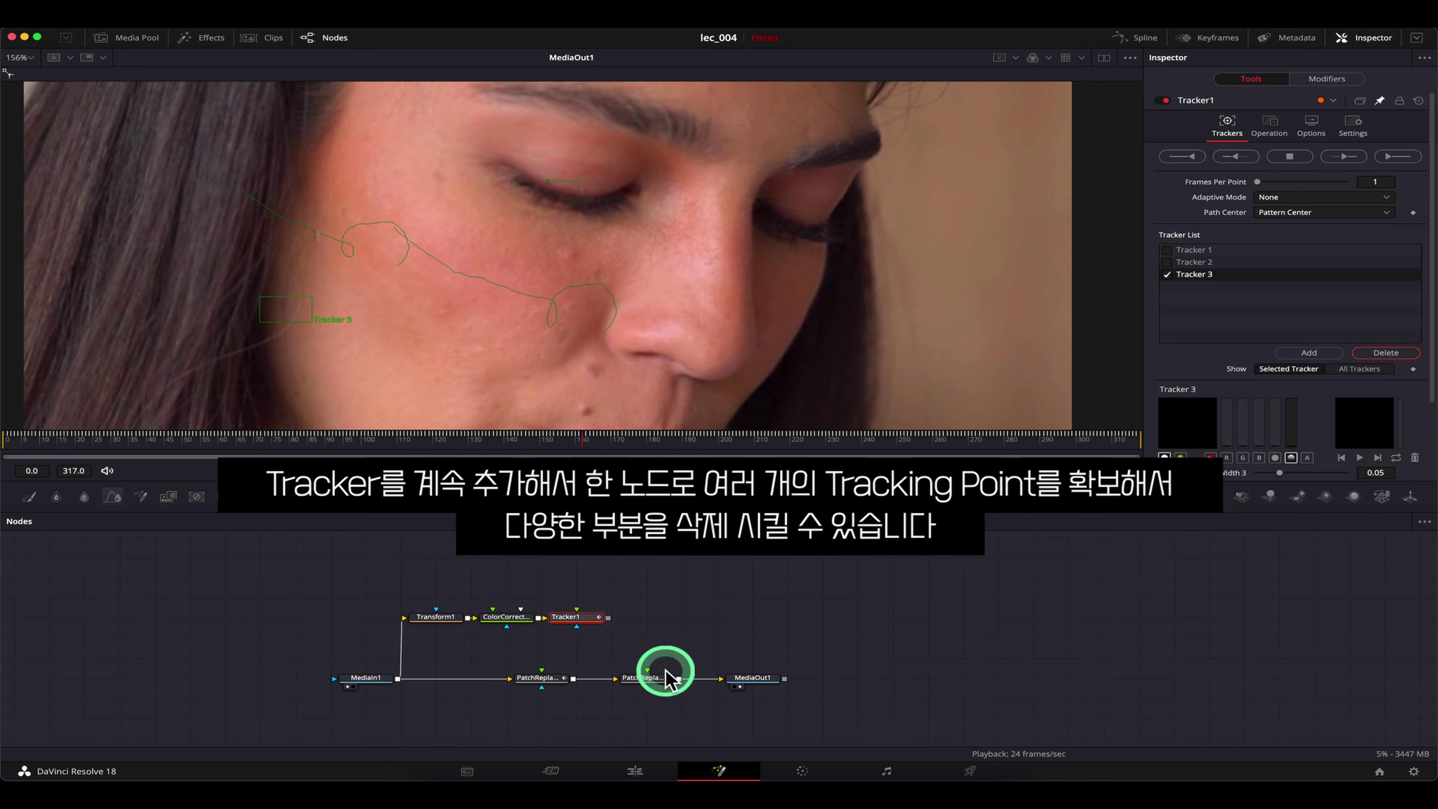
Step: Move the PatchReplacer2 node closer to PatchReplacer1 and select it to examine its patch position settings
left_click_drag(651, 677, 612, 676)
left_click(611, 677)
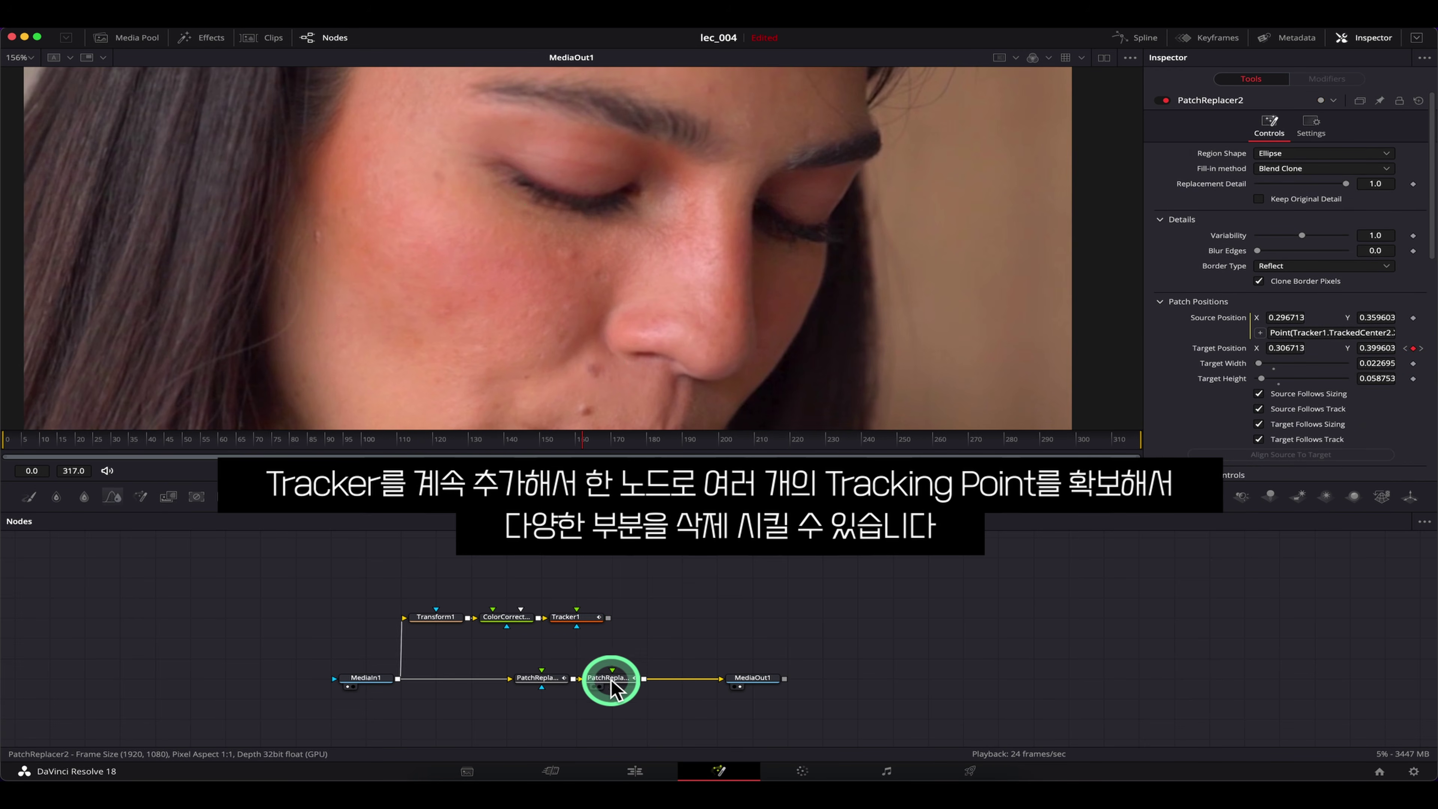
scroll(1254, 397, "down", 2)
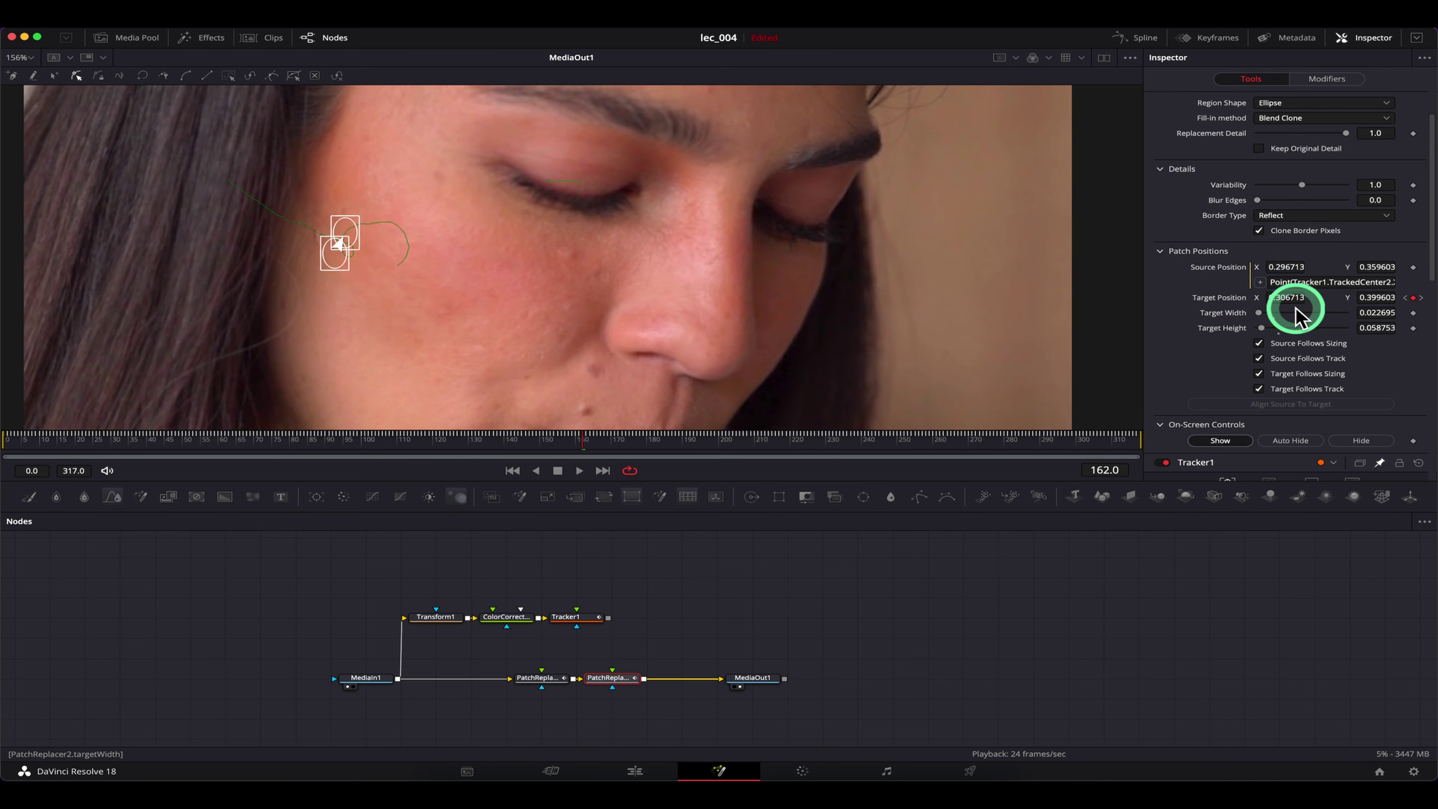
Step: Compare the patched and original face clips on the Edit page, then return to Fusion and scrub the MediaOut1 result to frame 171
left_click(646, 772)
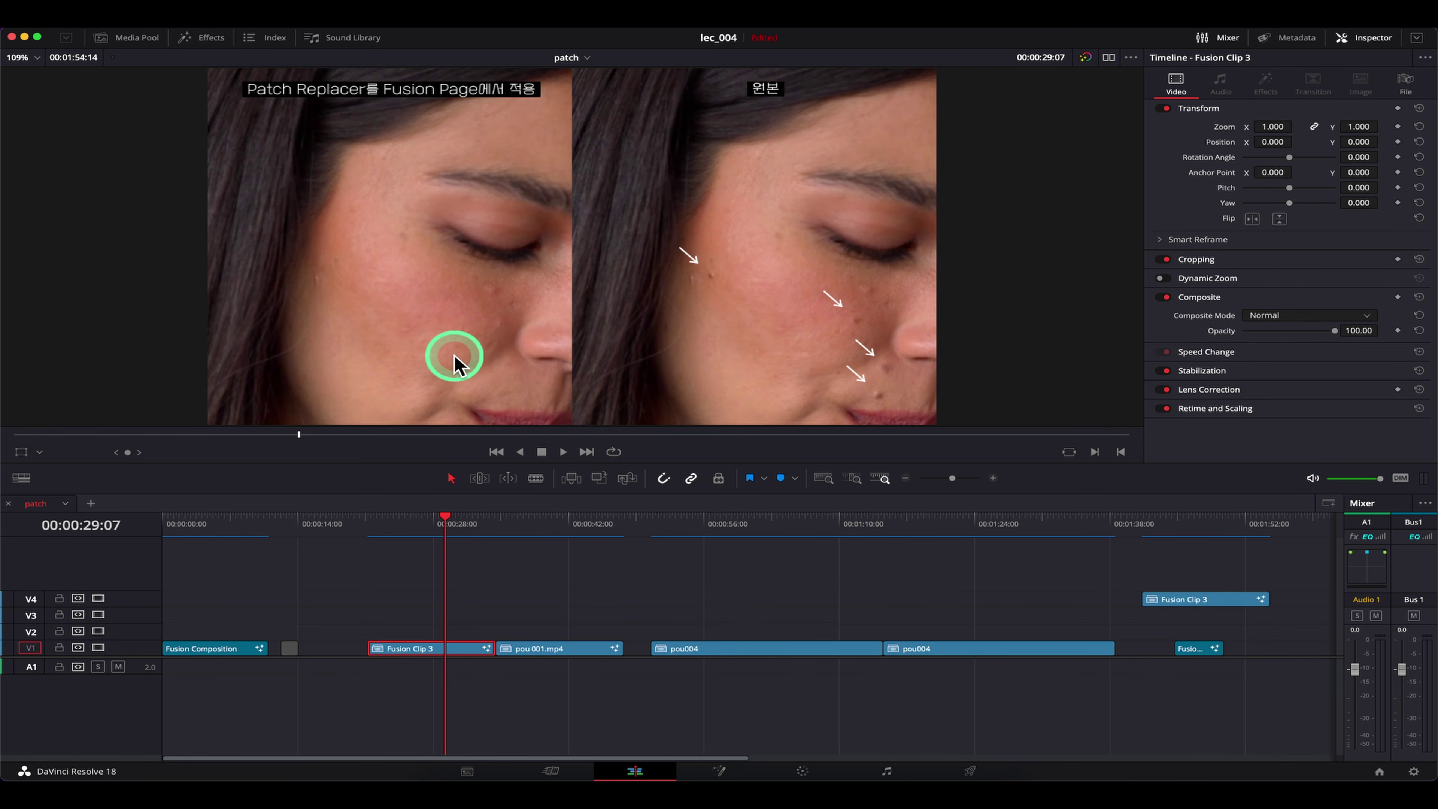
left_click(720, 770)
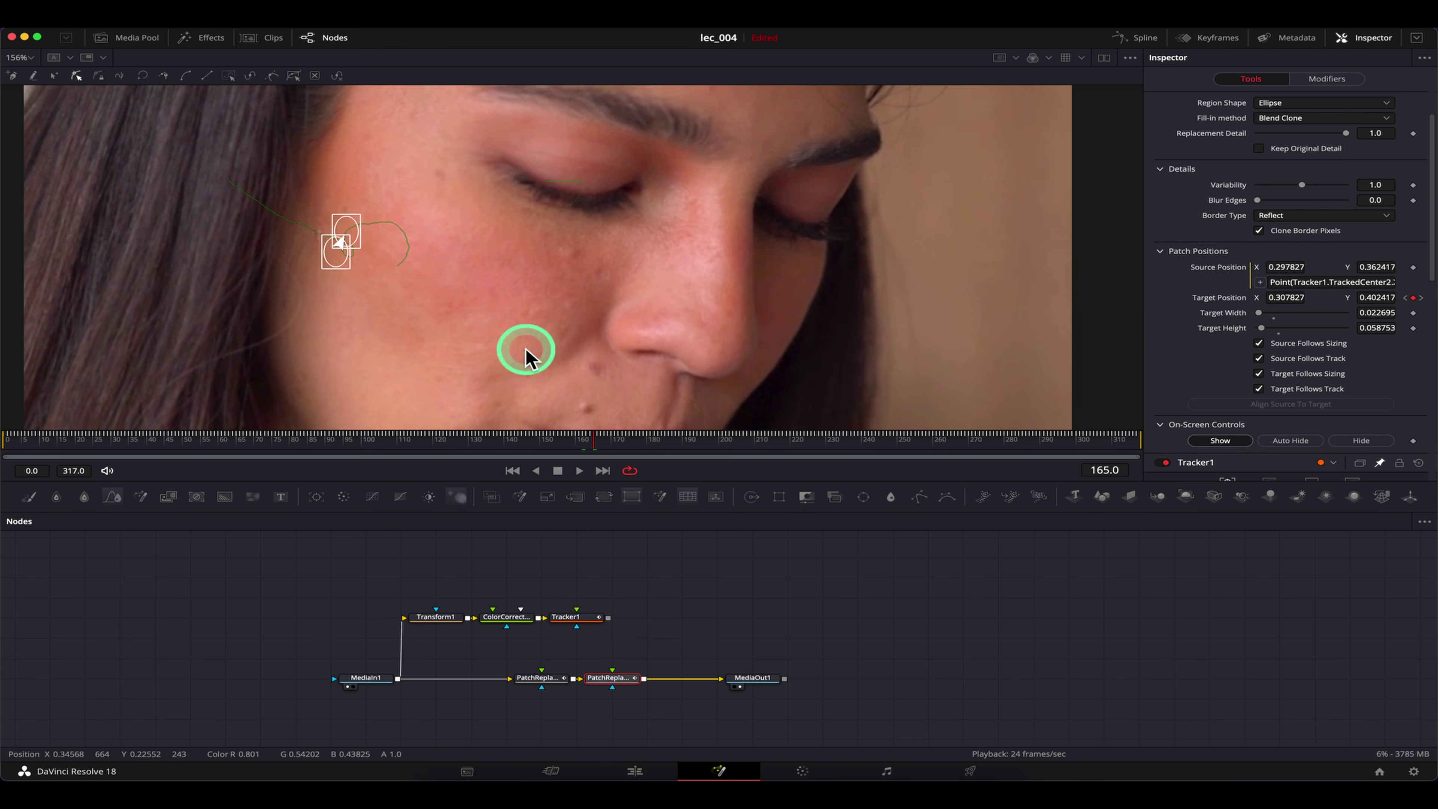
left_click(802, 772)
left_click(719, 770)
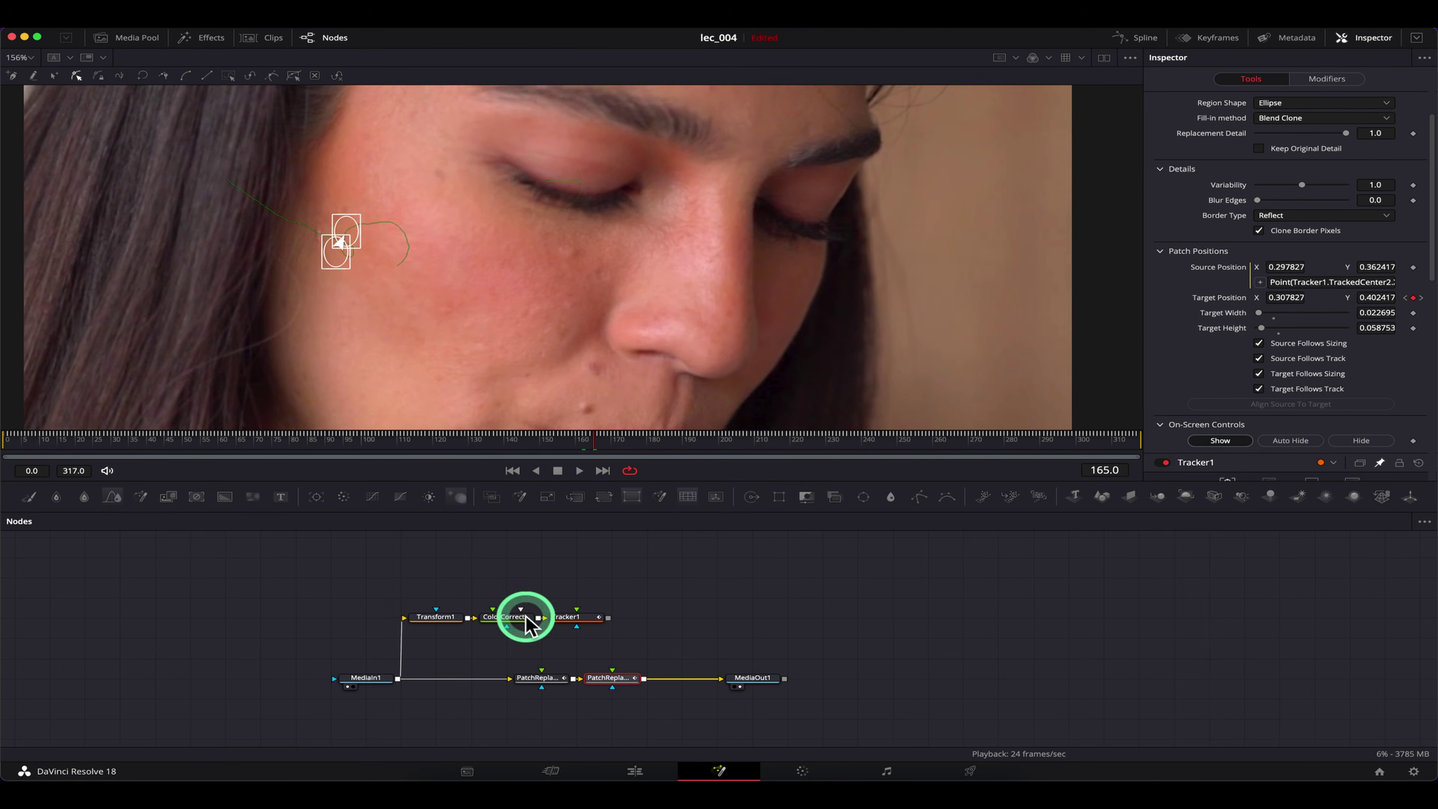
scroll(607, 273, "down", 2)
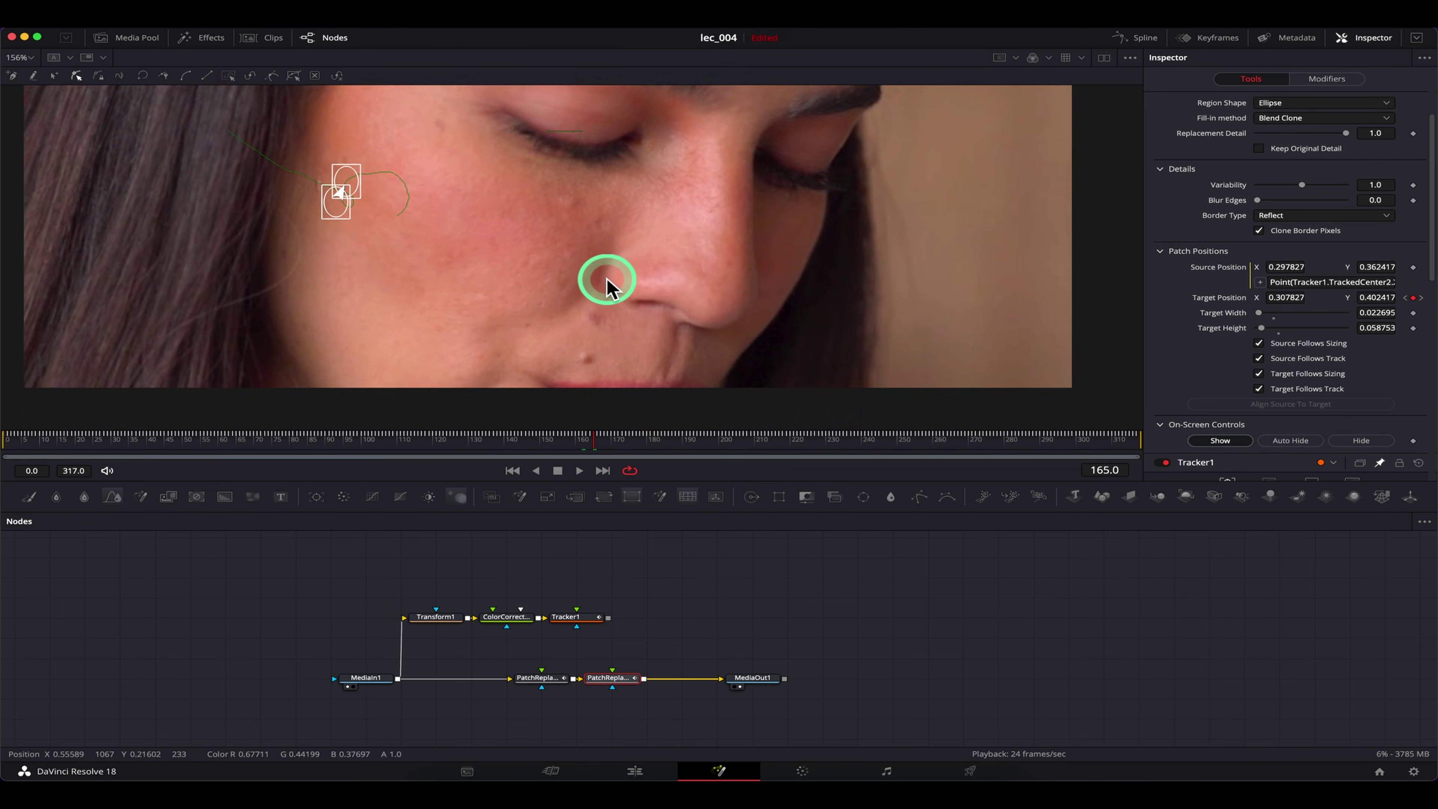
scroll(603, 300, "down", 3)
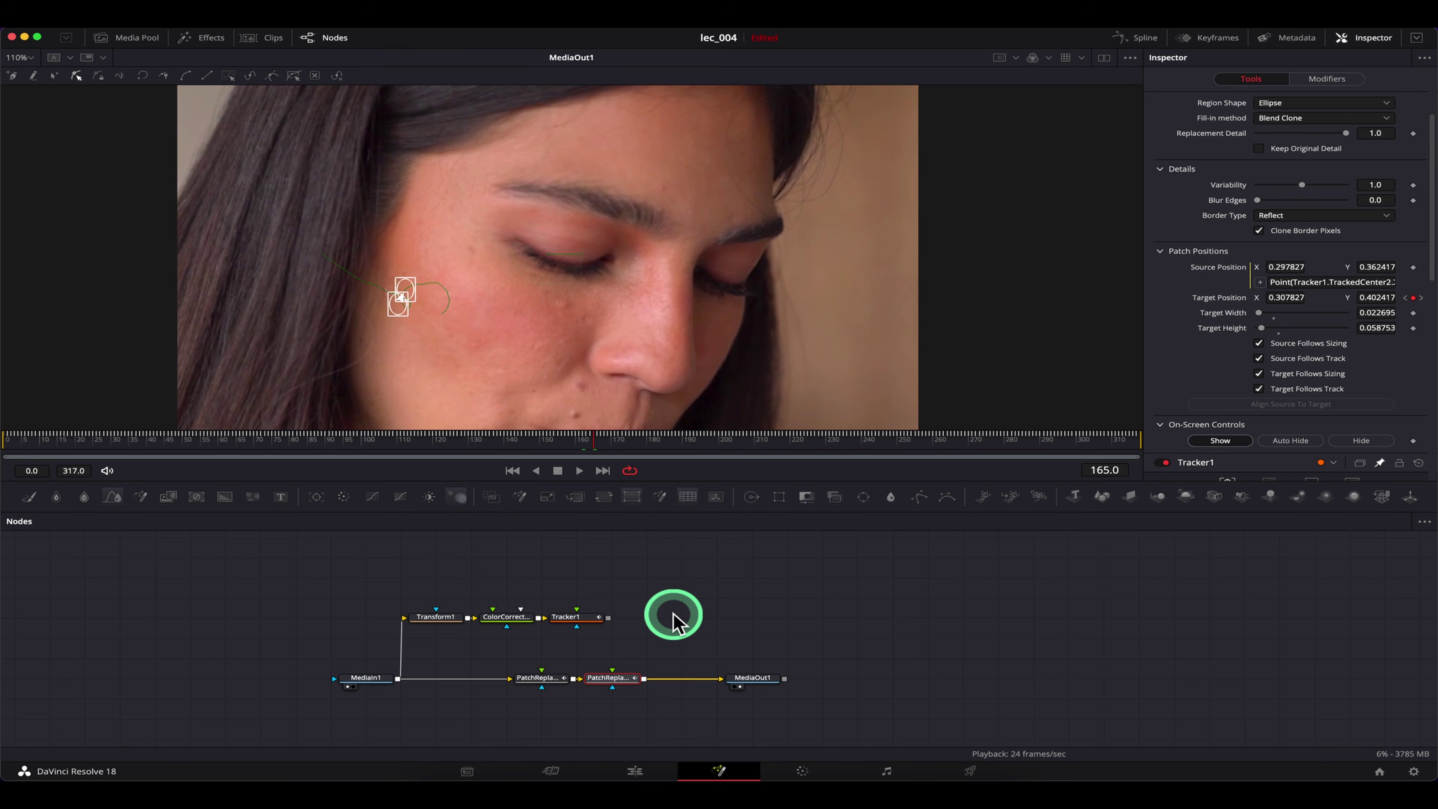
left_click_drag(193, 443, 613, 442)
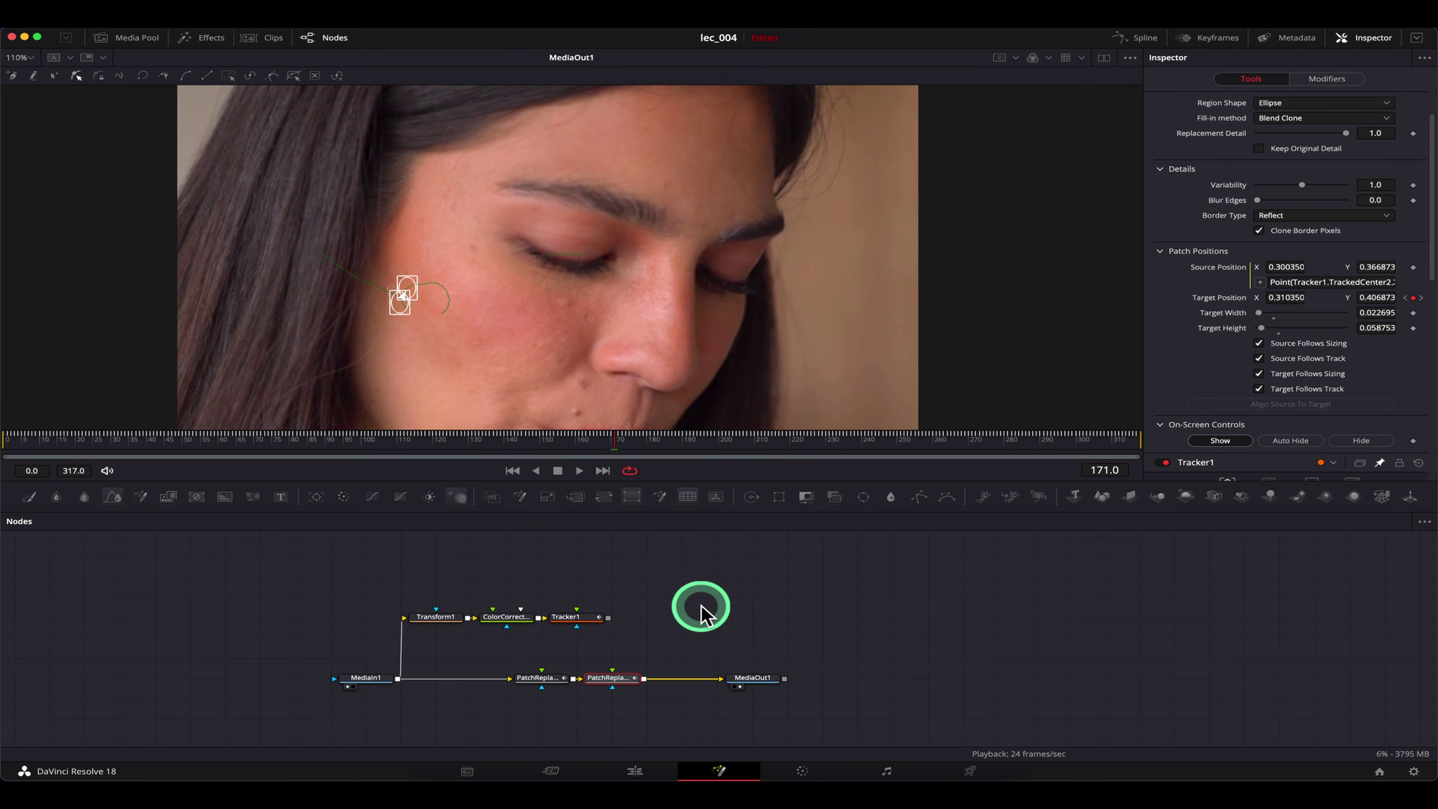
Step: Review the clip on the Color page and the timeline on the Edit page, then return to the Fusion composition
left_click(803, 771)
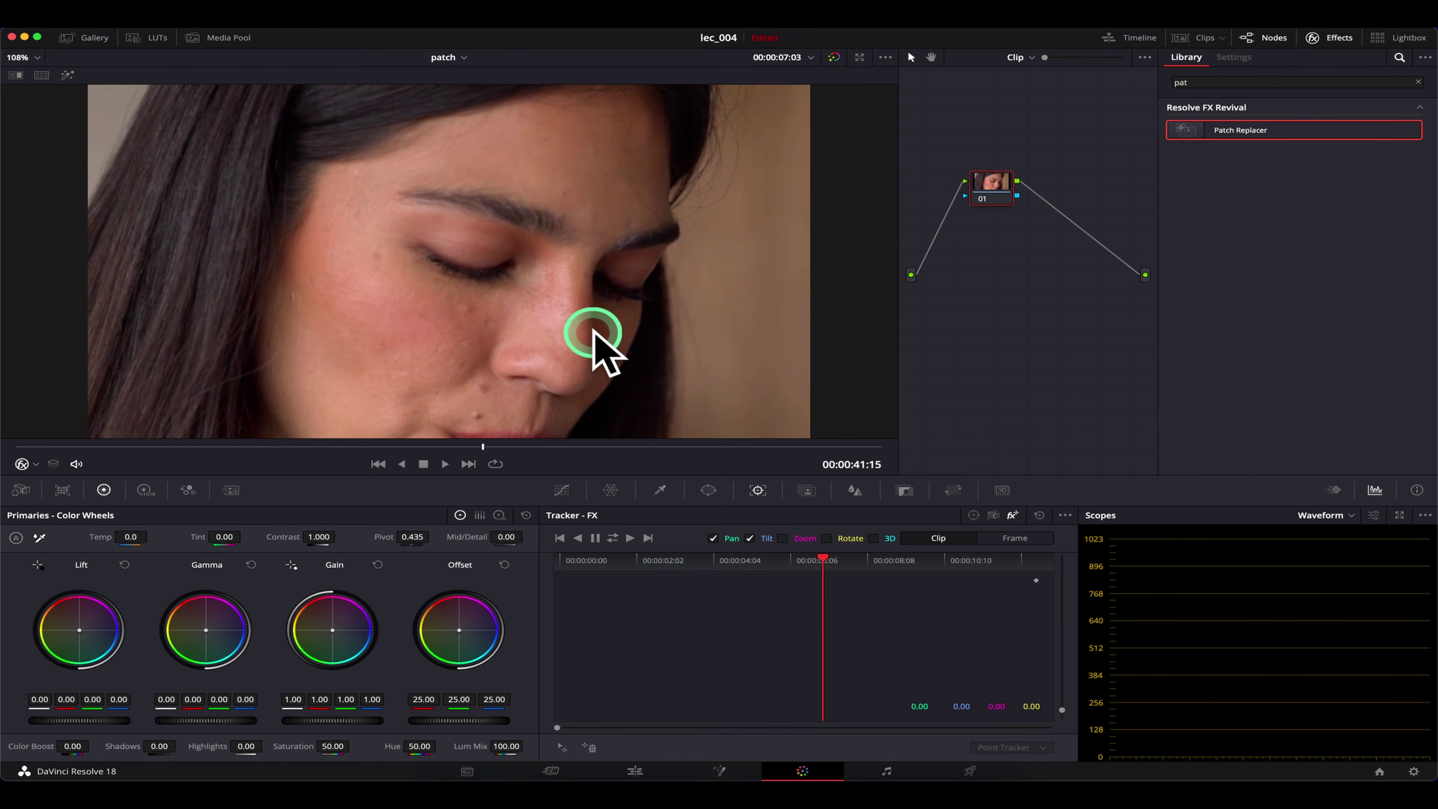
left_click(634, 770)
left_click(799, 770)
left_click(640, 770)
left_click(719, 770)
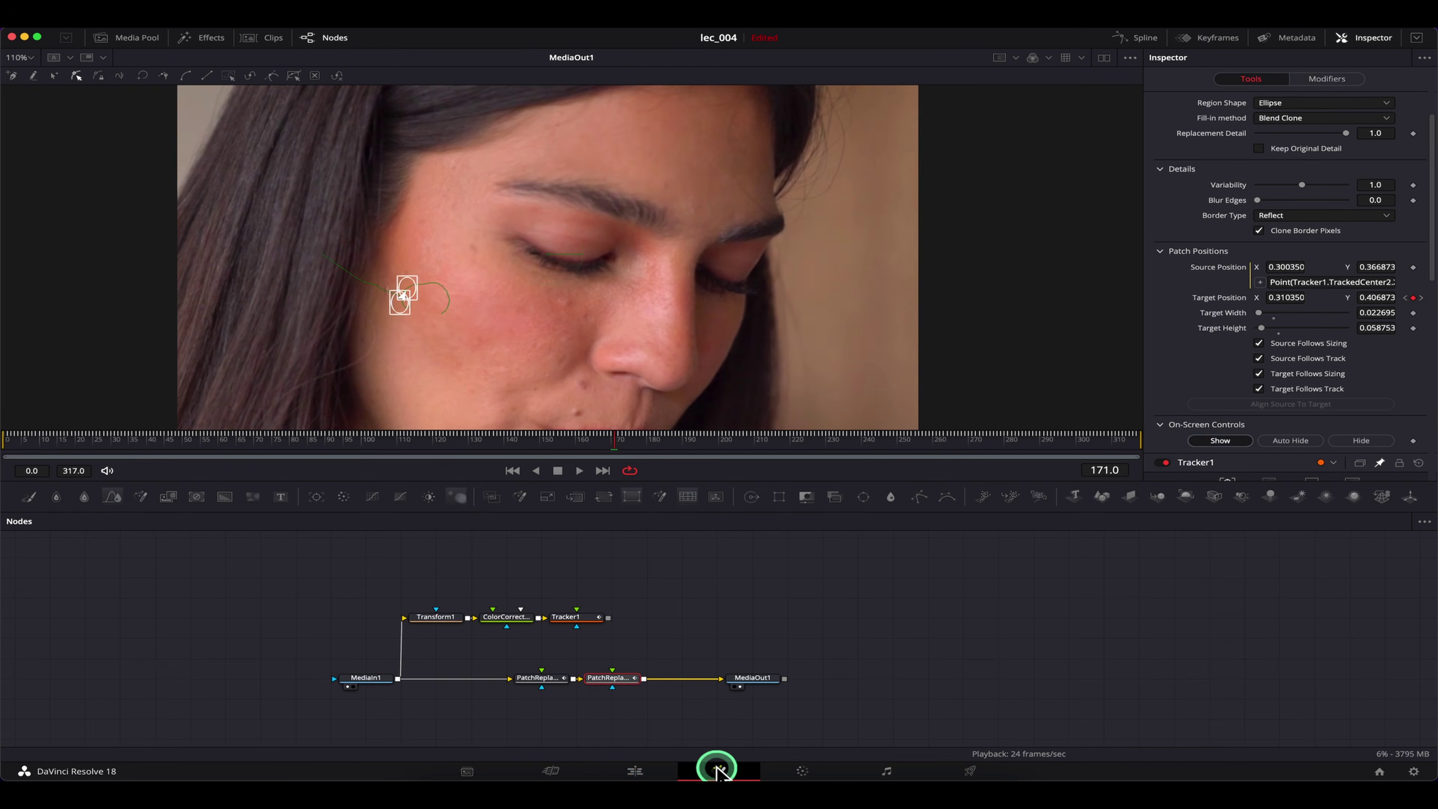
Step: At frame 26, show the ColorCorrector1 output in the viewer and select the Tracker1 node to examine its tracker paths
left_click_drag(447, 441, 107, 453)
left_click(447, 617)
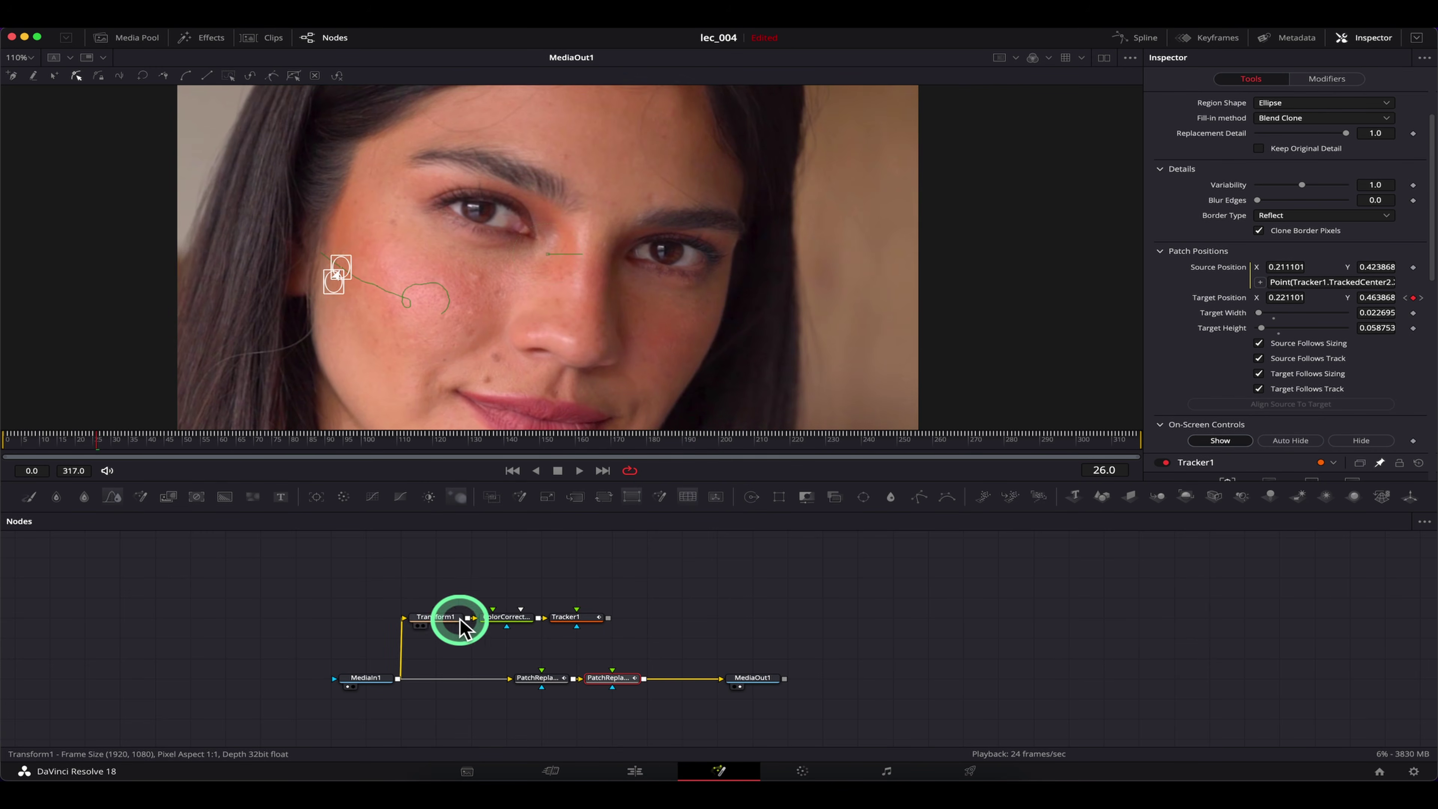
left_click_drag(506, 616, 617, 260)
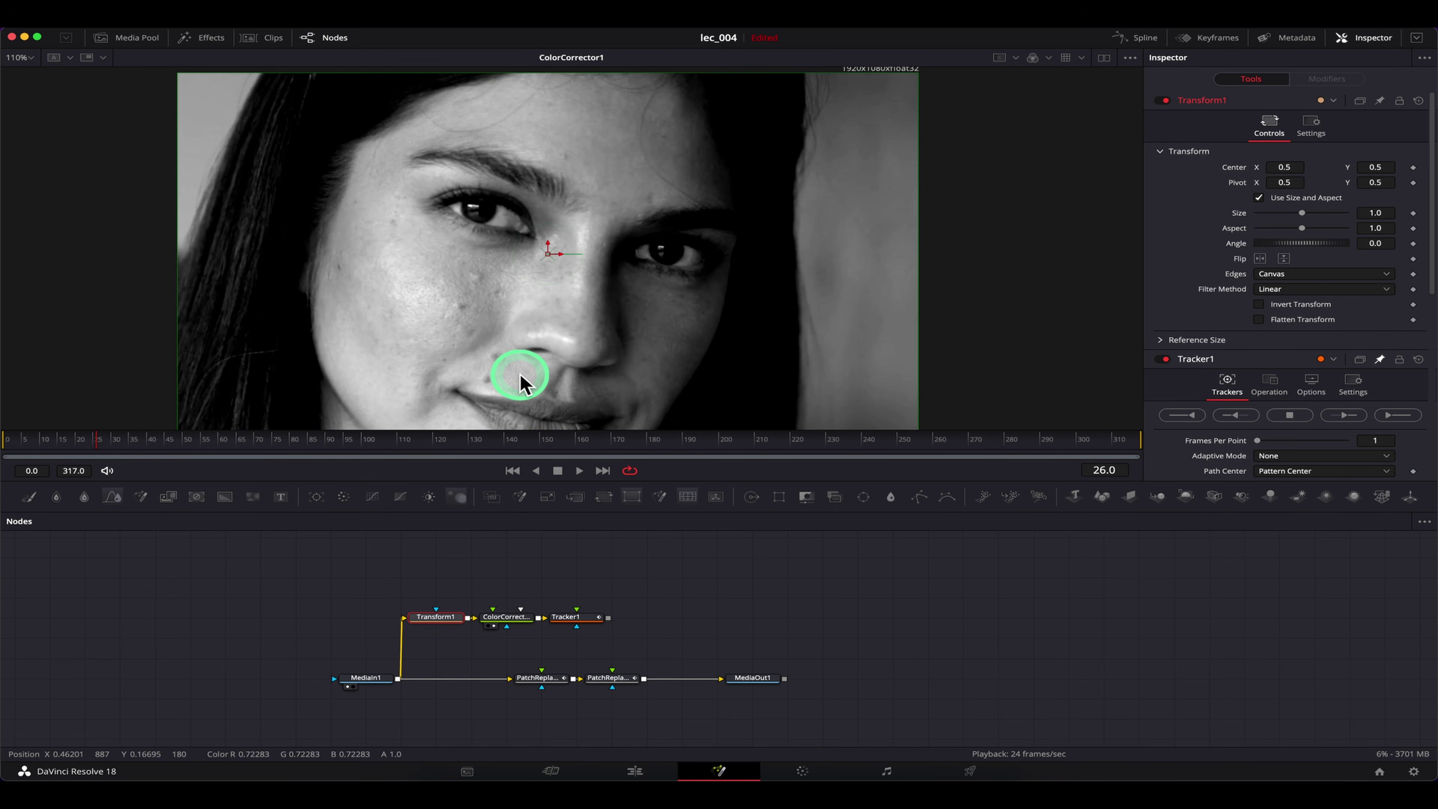
left_click(582, 616)
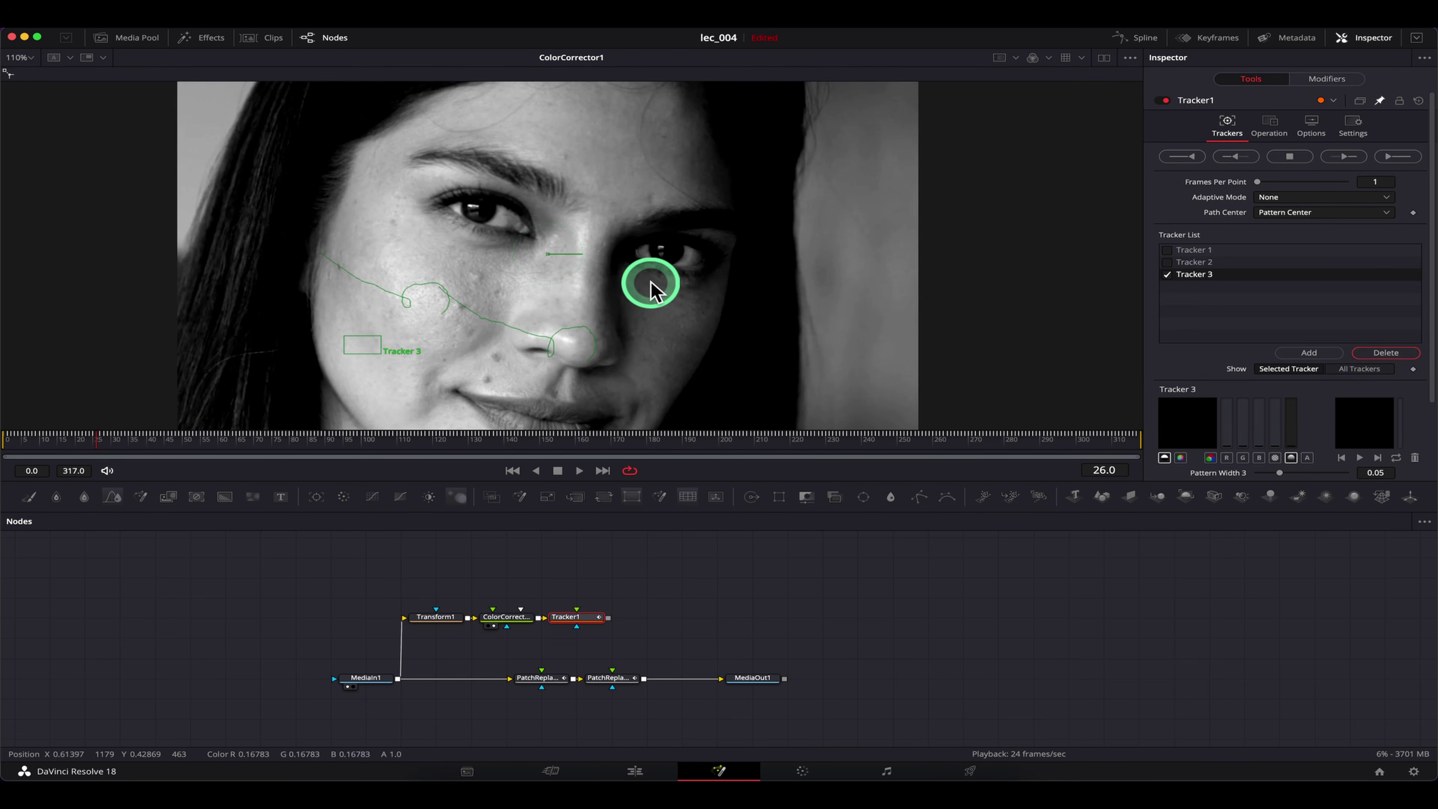